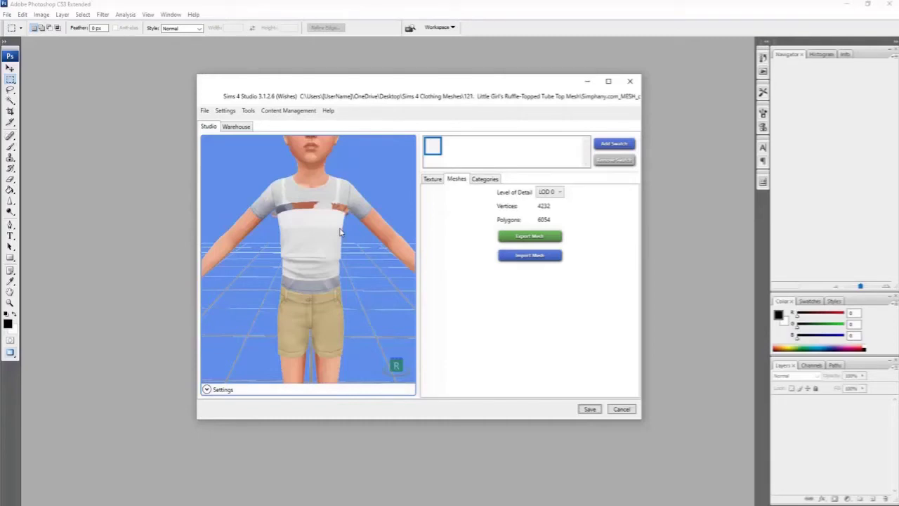
Step: Switch to Photoshop and start opening files, moving the Name column first and widening it in the detailed file list
click(195, 7)
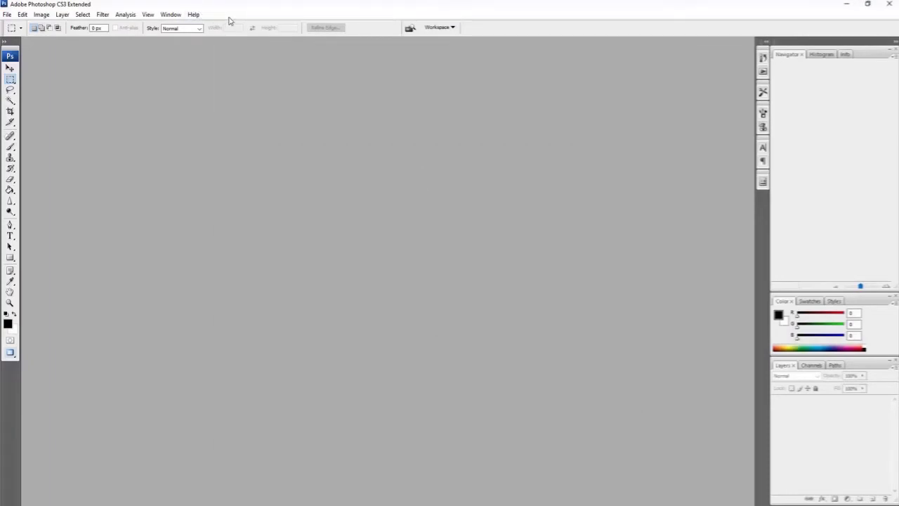
key(ctrl+o)
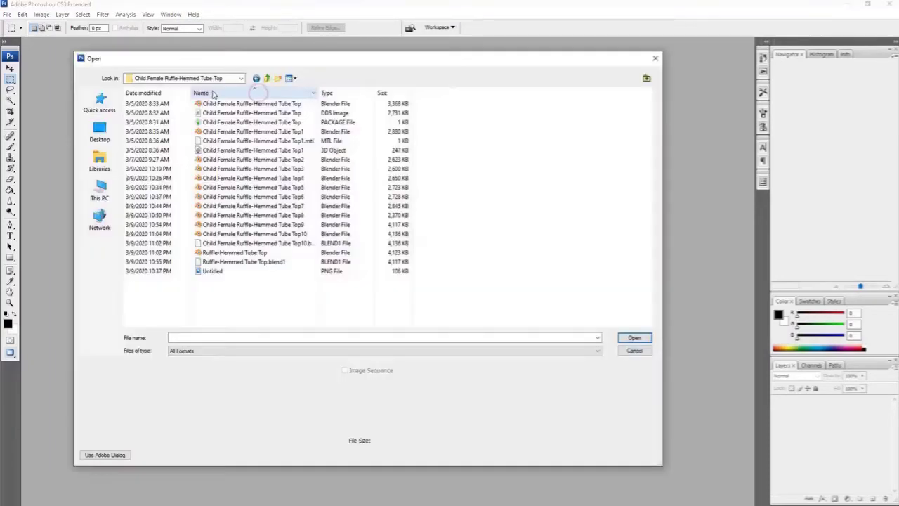
drag(211, 92, 153, 93)
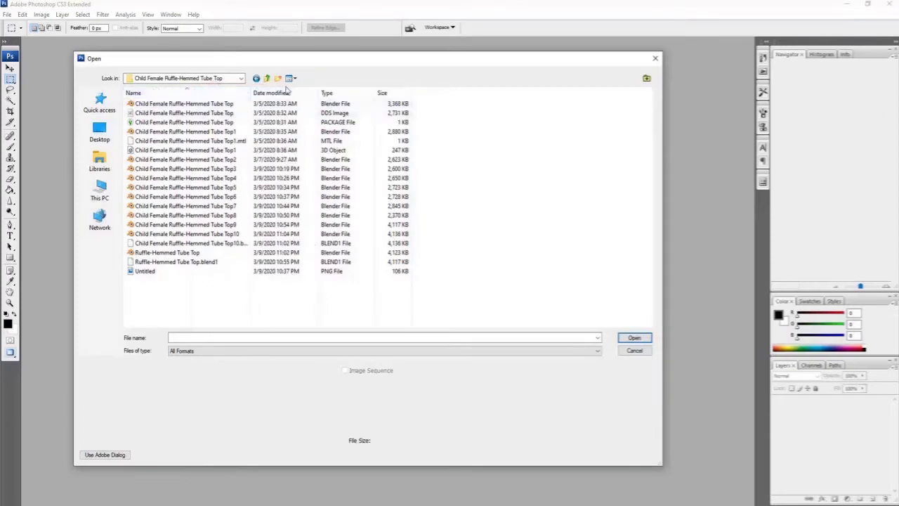
drag(252, 92, 290, 92)
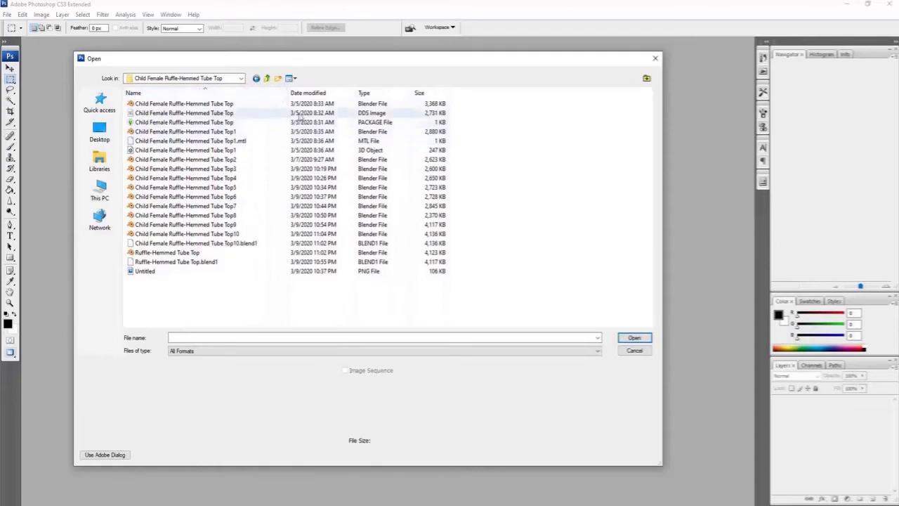
right_click(481, 143)
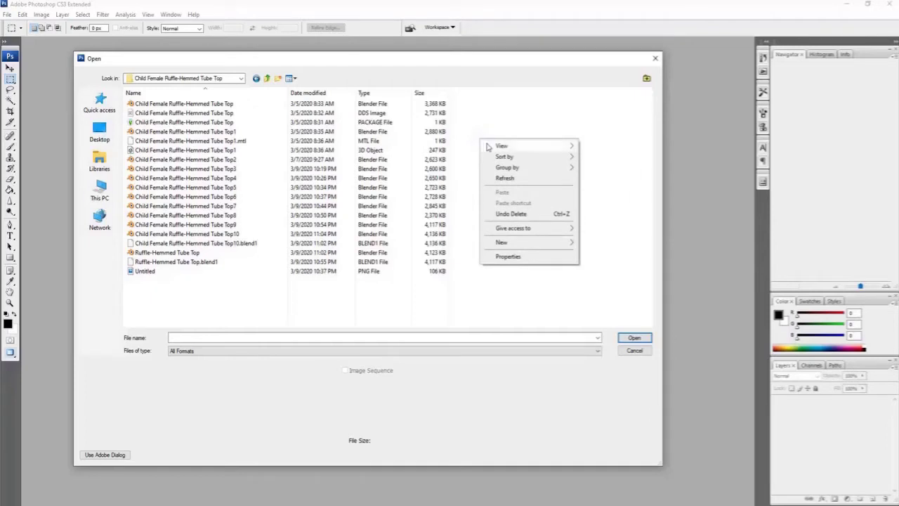
mouse_move(494, 149)
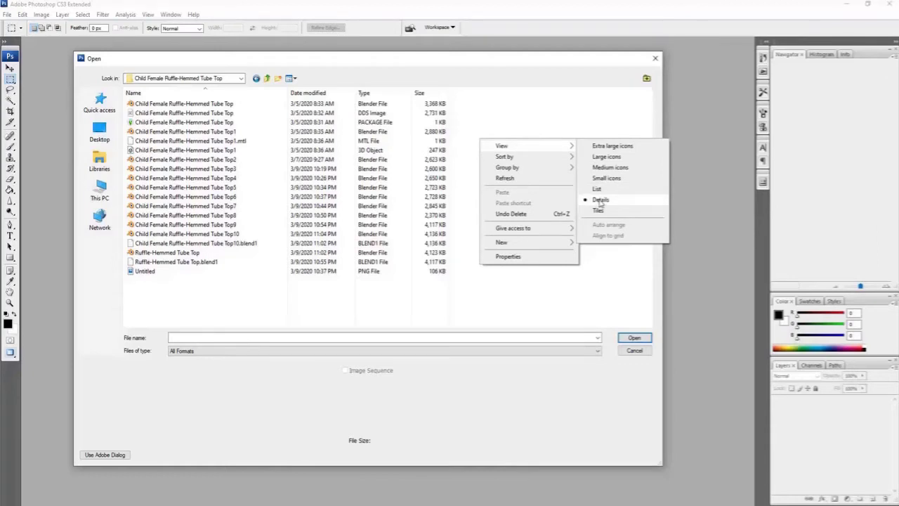
click(505, 110)
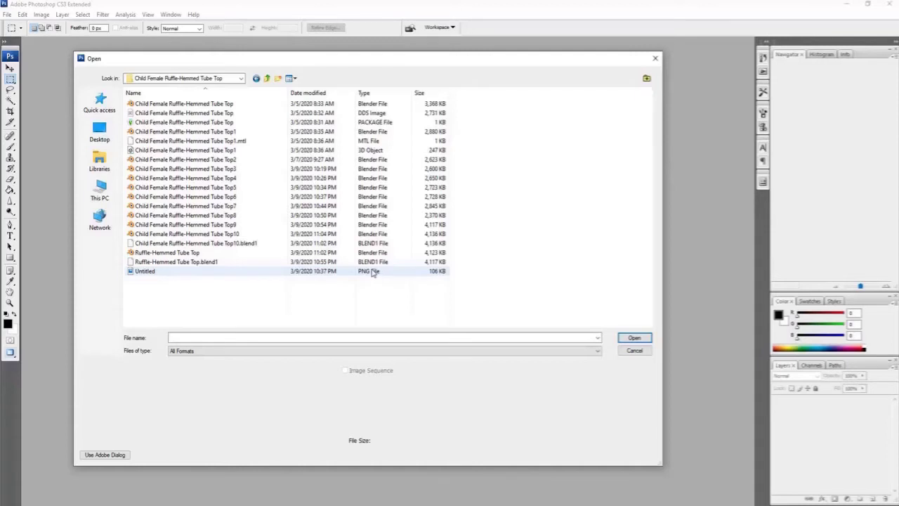
Step: Open Child Female Ruffle-Hemmed Tube Top.dds and Untitled.png together from the Child Female Ruffle-Hemmed Tube Top folder
click(371, 113)
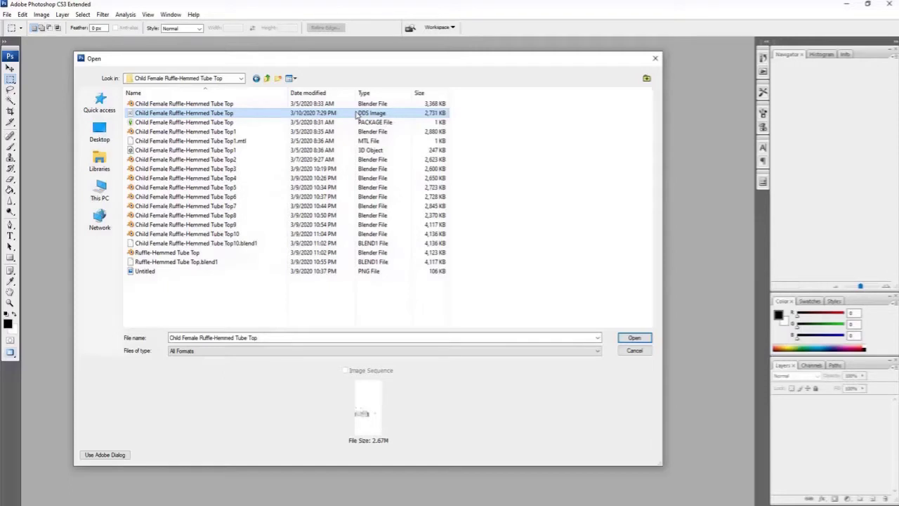
ctrl+click(371, 271)
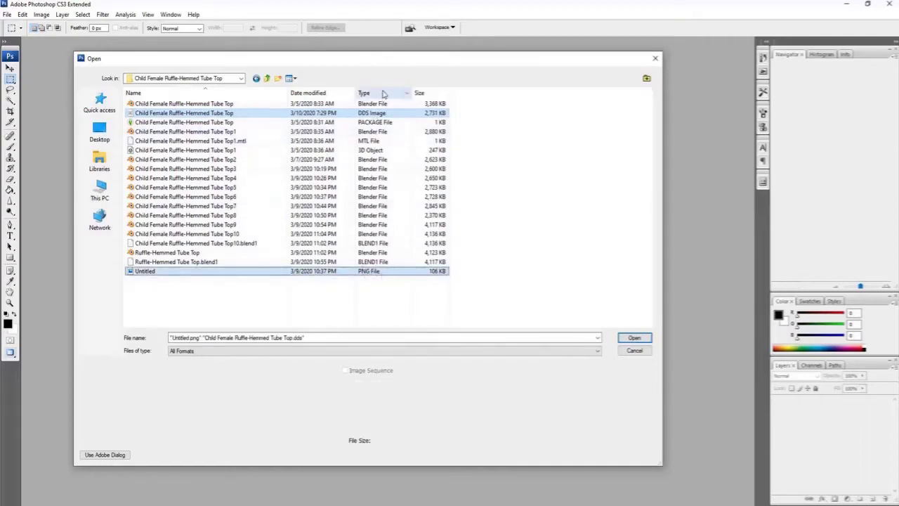
click(635, 337)
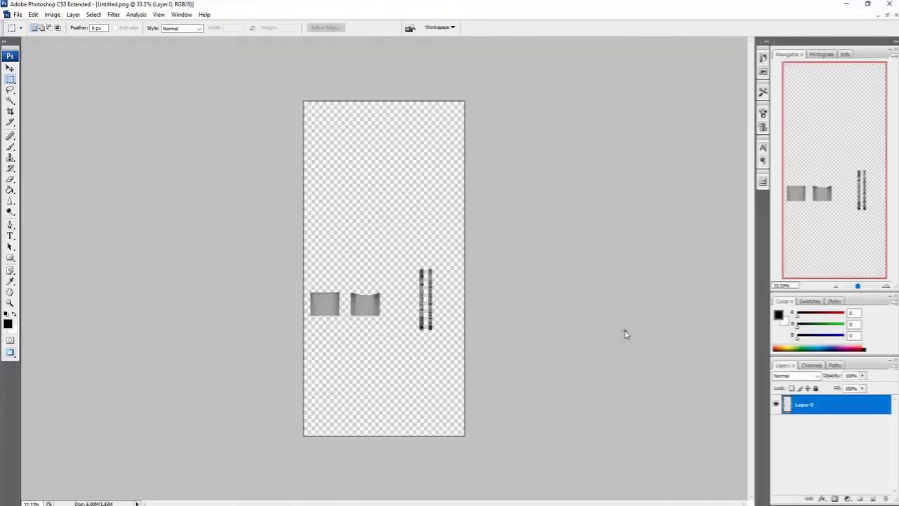
Step: Float the two images in separate windows side by side and check the top's preview in Sims 4 Studio
click(890, 15)
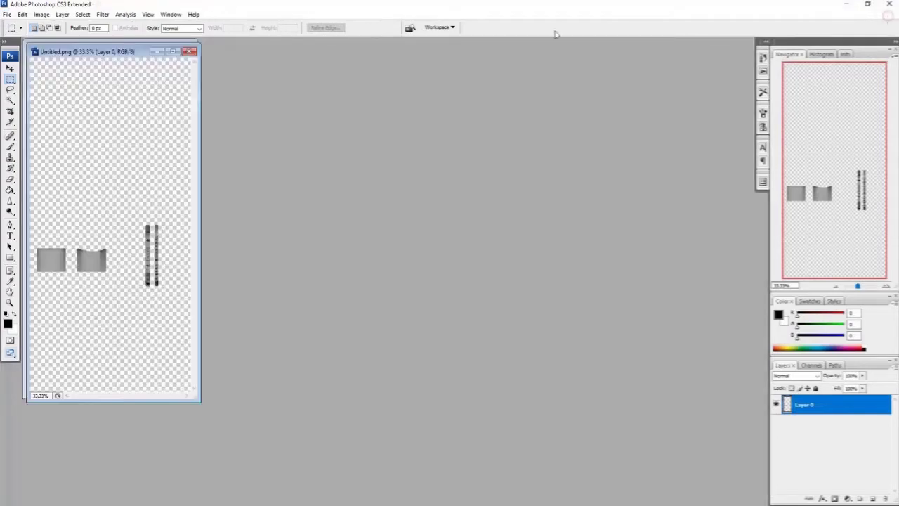
drag(83, 55, 348, 52)
drag(102, 48, 181, 51)
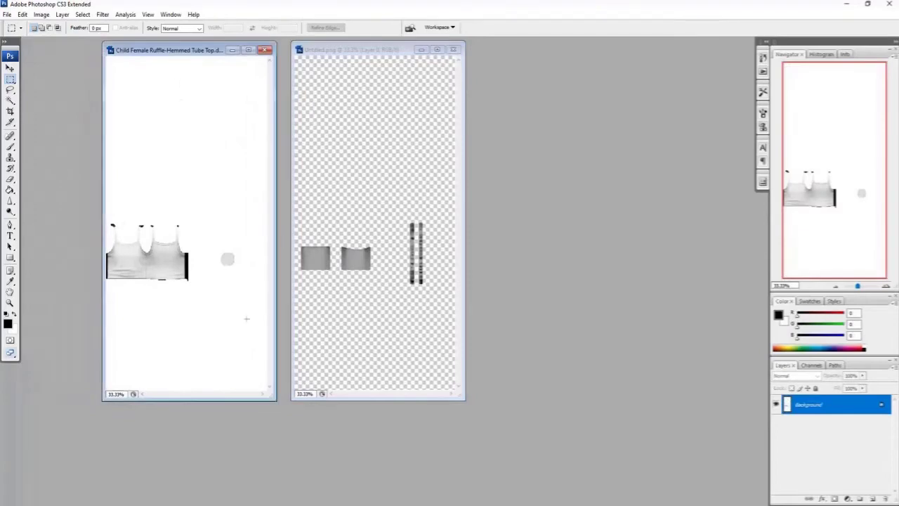
click(430, 504)
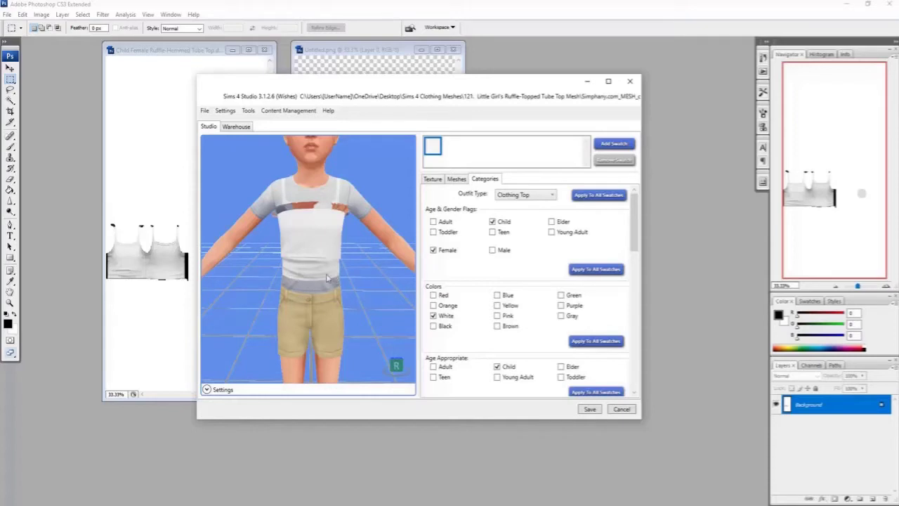
click(209, 53)
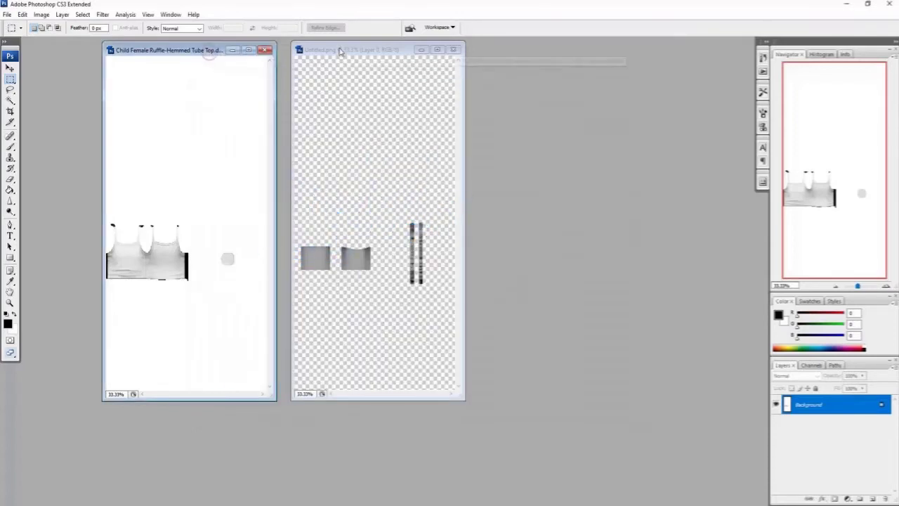
Step: In Untitled.png, select the transparent area around the garment pieces with the Magic Wand and fill it with black
click(339, 51)
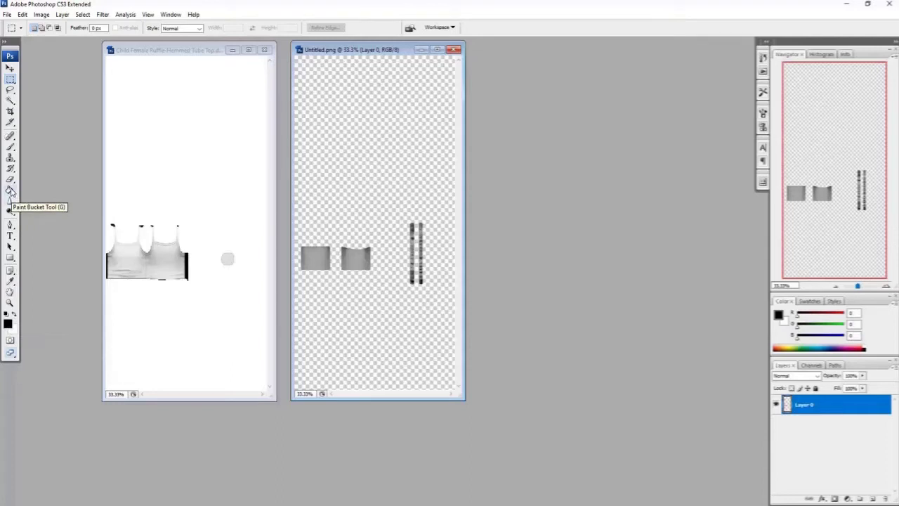
click(10, 101)
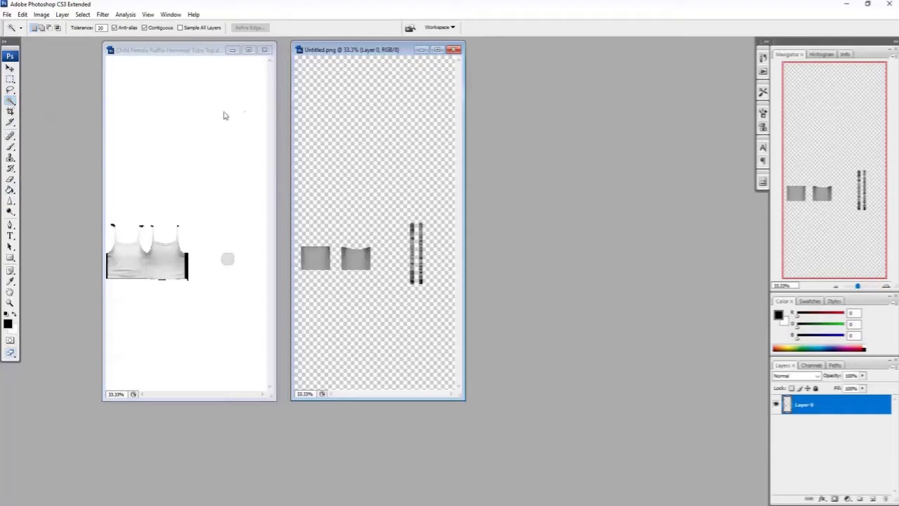
click(347, 132)
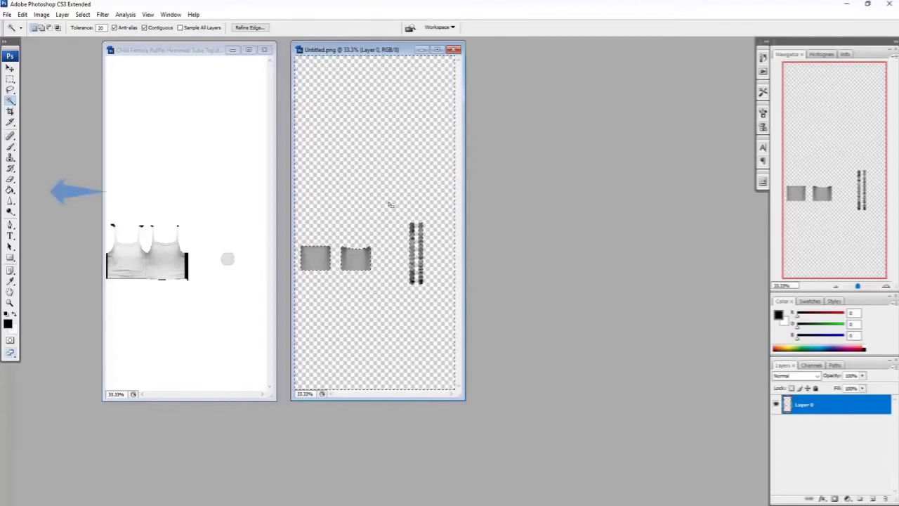
click(11, 189)
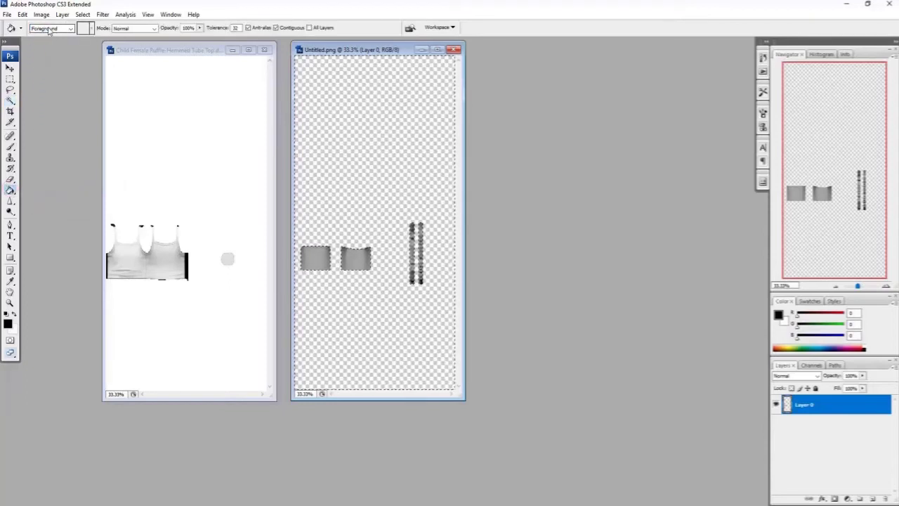
click(324, 109)
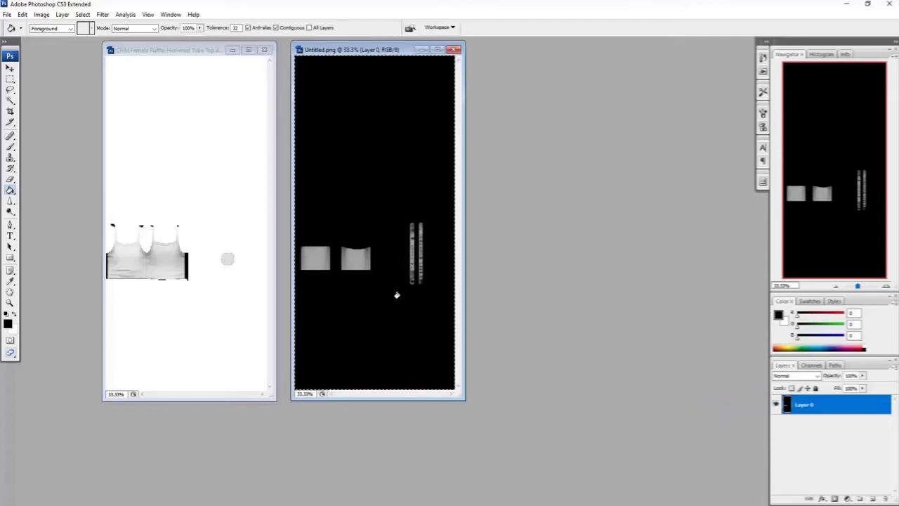
Step: Copy the whole Untitled.png image into the DDS texture as a new layer and compare it with the original background
click(198, 51)
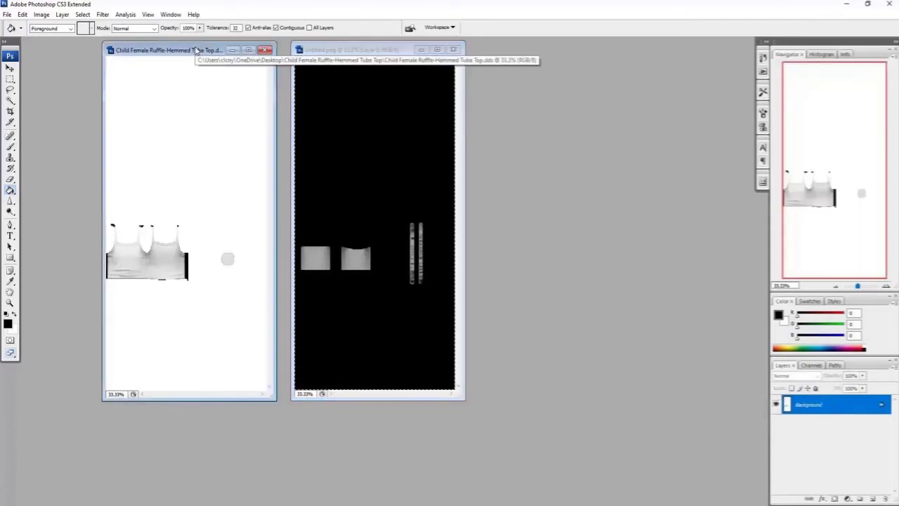
drag(371, 54, 368, 60)
click(209, 53)
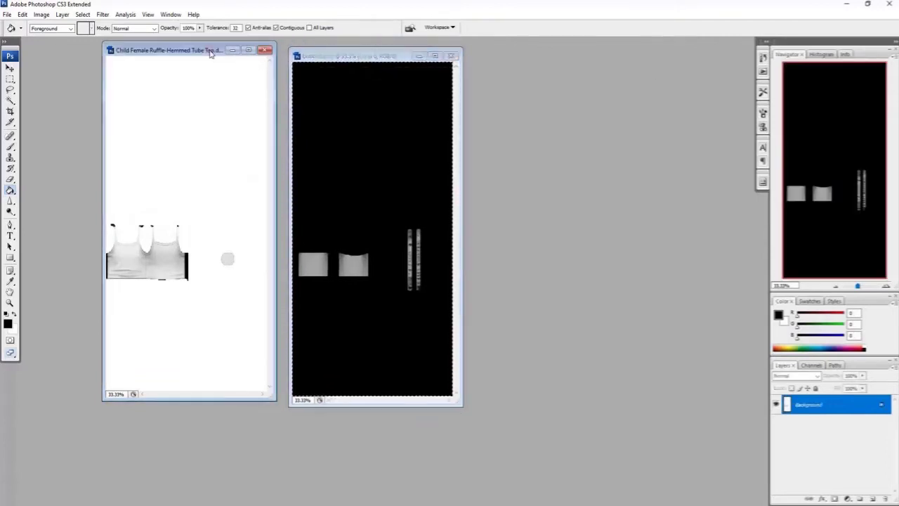
key(ctrl+v)
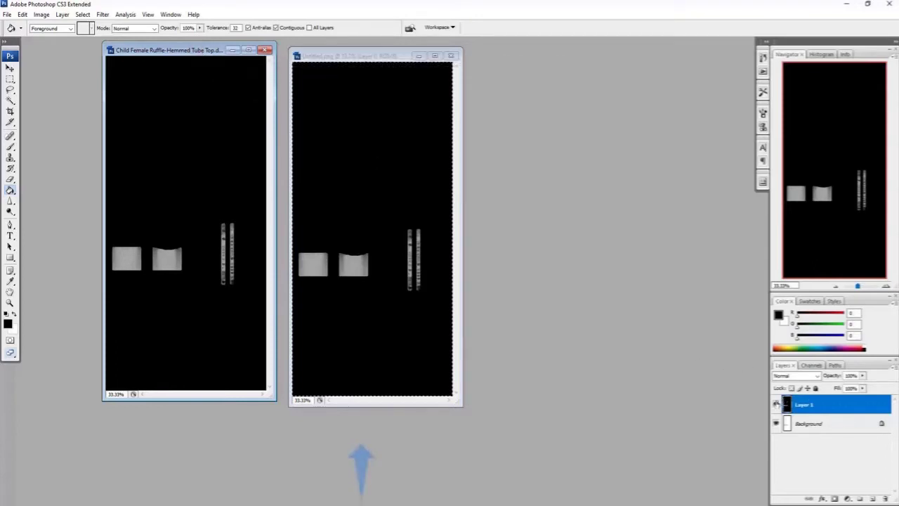
click(776, 404)
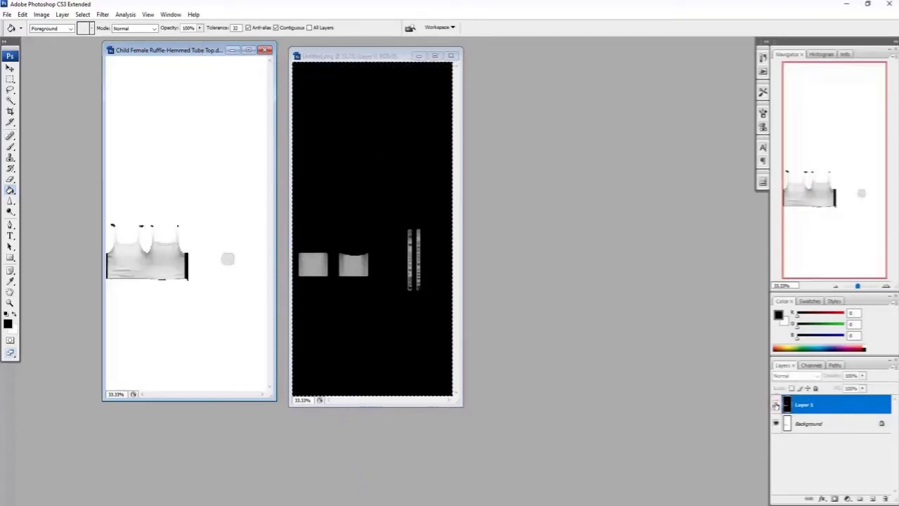
click(776, 404)
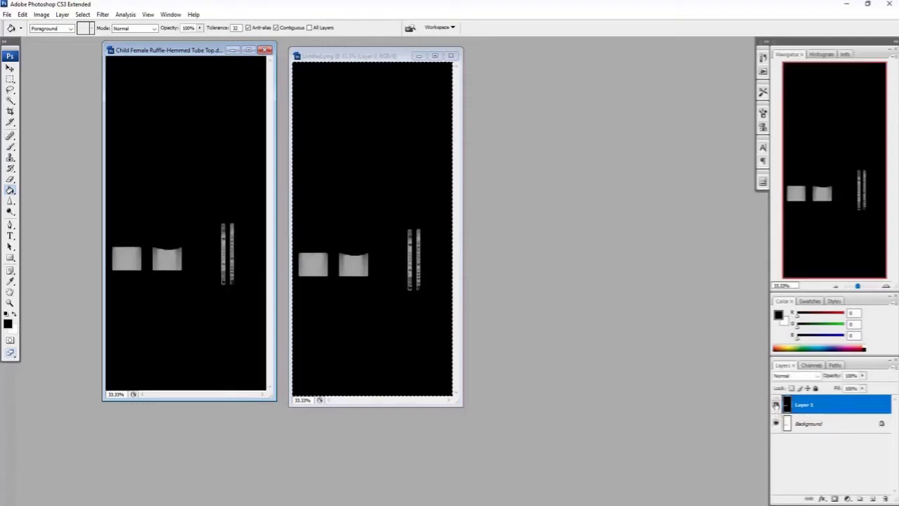
Step: Return to Untitled.png and step back in its history to restore the selection around the garment pieces
click(342, 59)
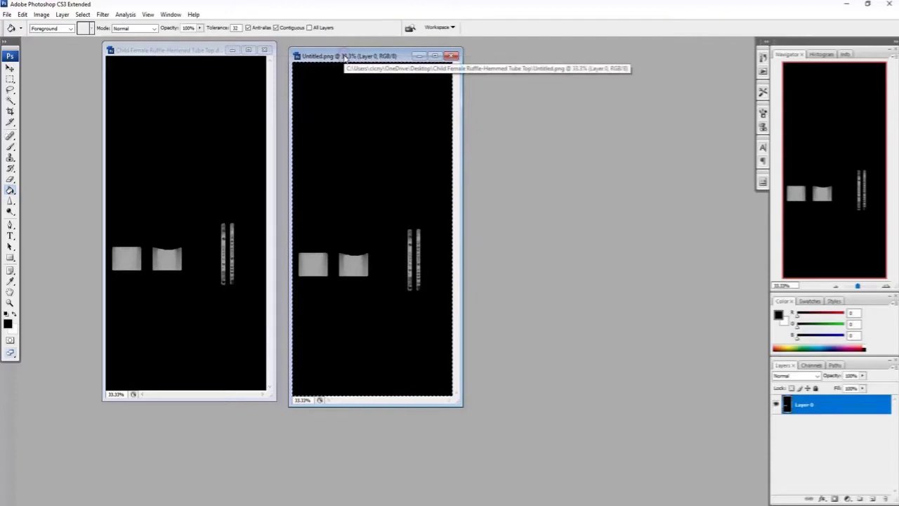
drag(344, 56, 386, 62)
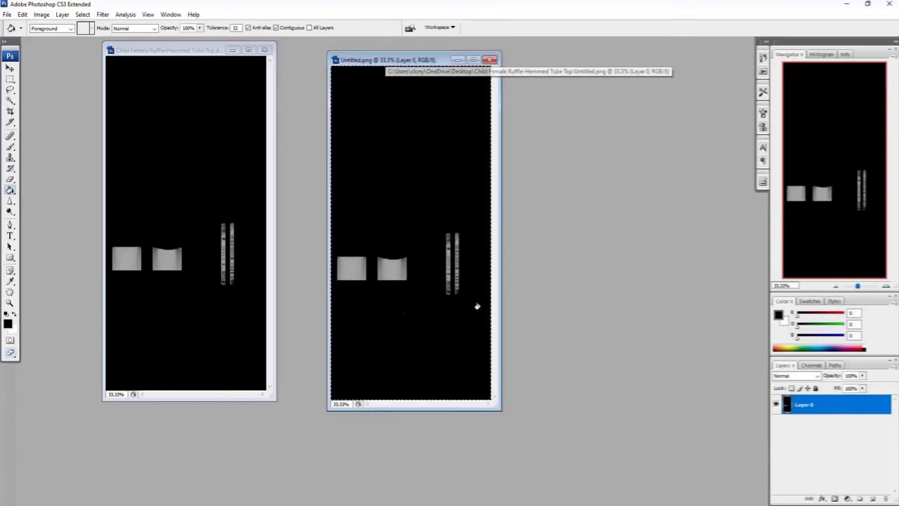
click(23, 15)
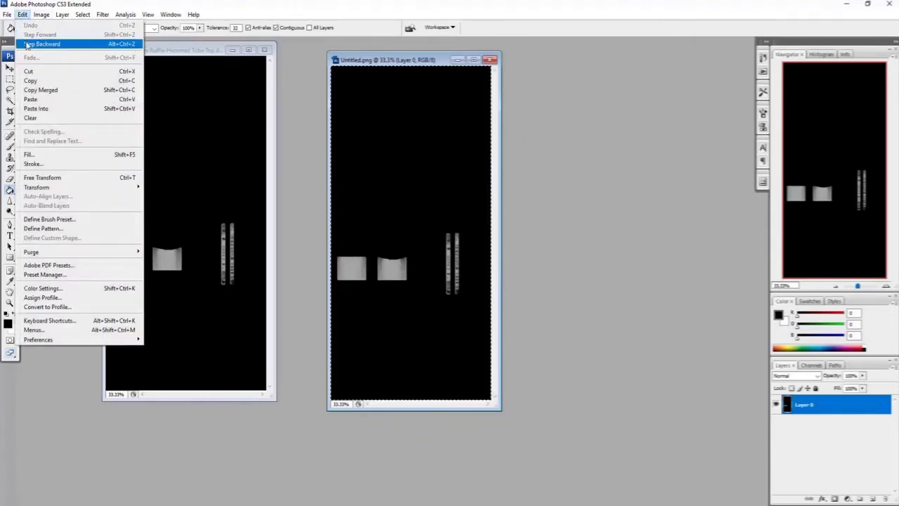
click(27, 45)
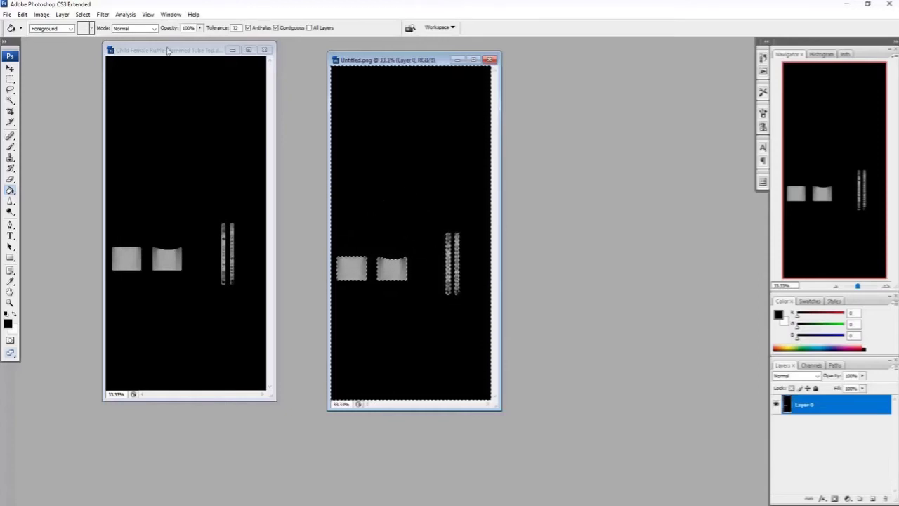
Step: Invert the selection to the garment pieces in Untitled.png and delete their contents
click(84, 15)
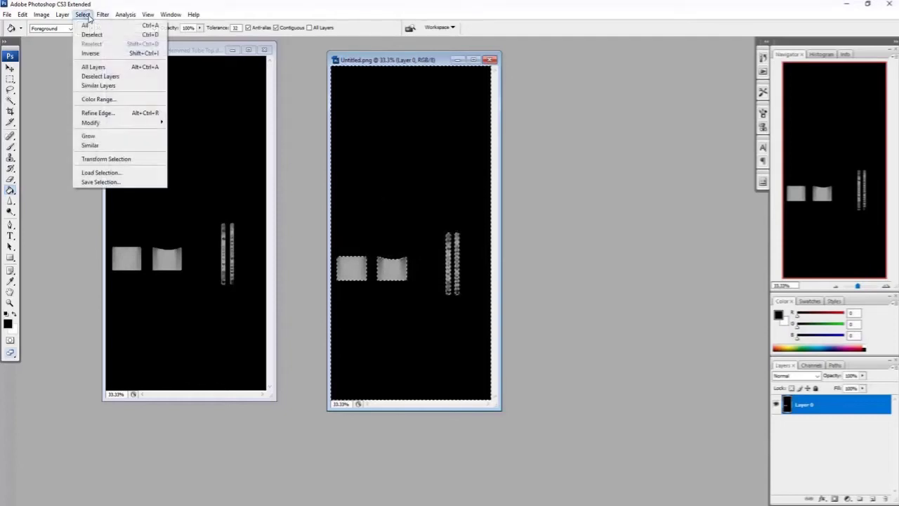
click(91, 53)
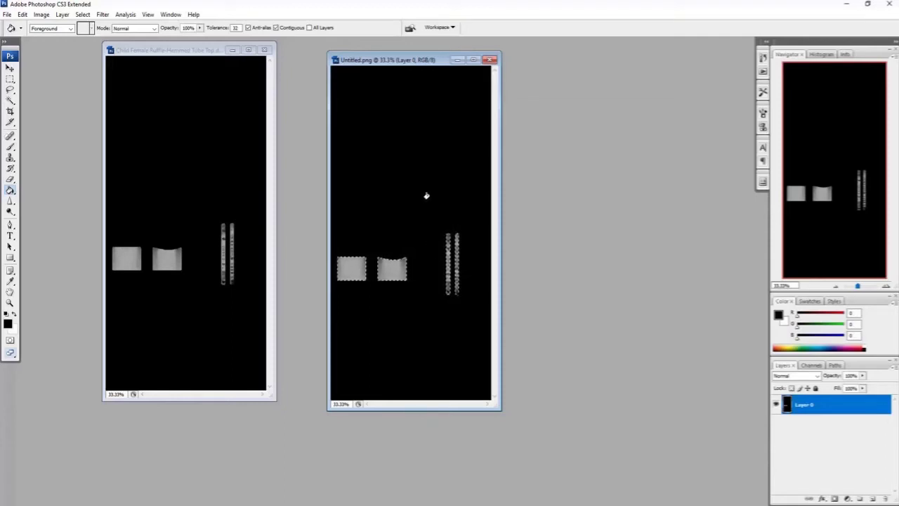
key(Delete)
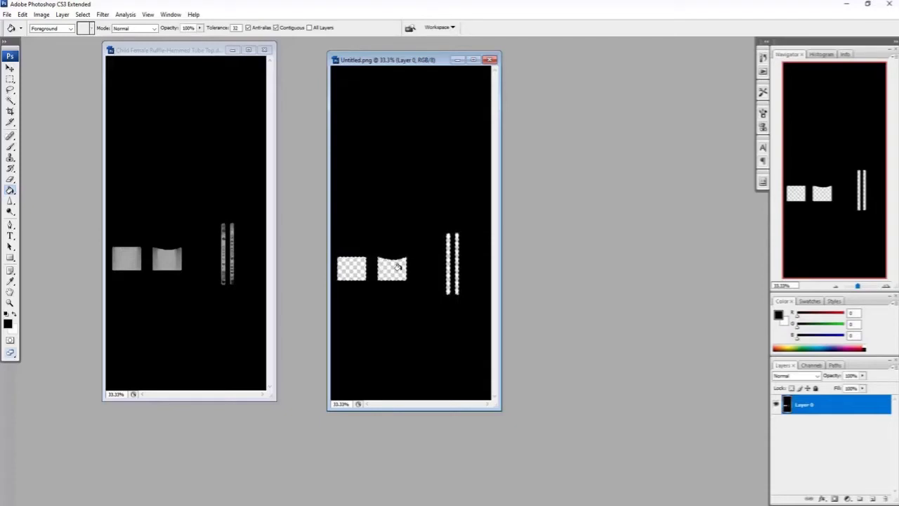
Step: Invert the selection again and flatten Untitled.png so the cut-out garment pieces become solid white on black
key(ctrl+shift+i)
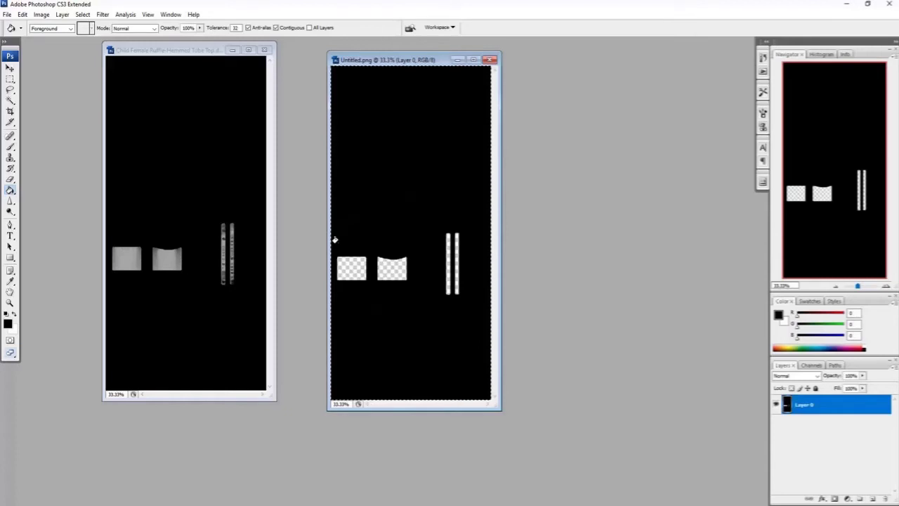
click(102, 14)
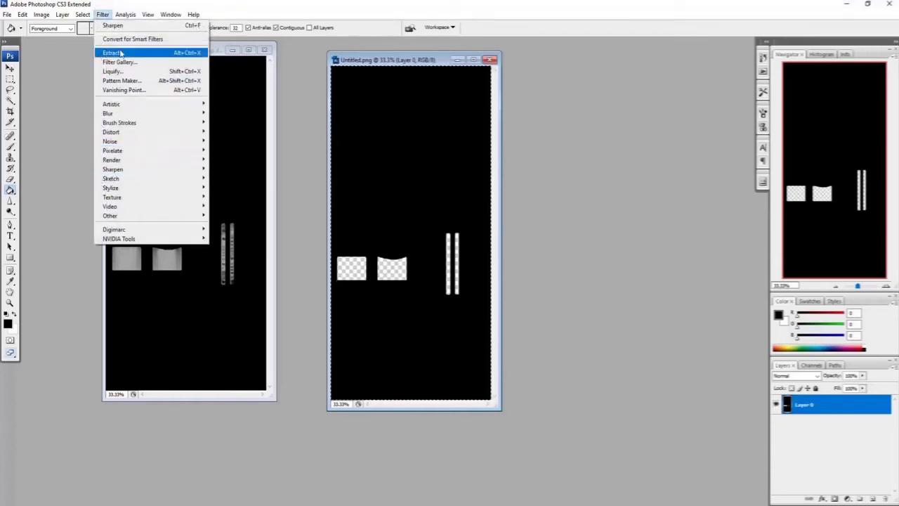
mouse_move(62, 14)
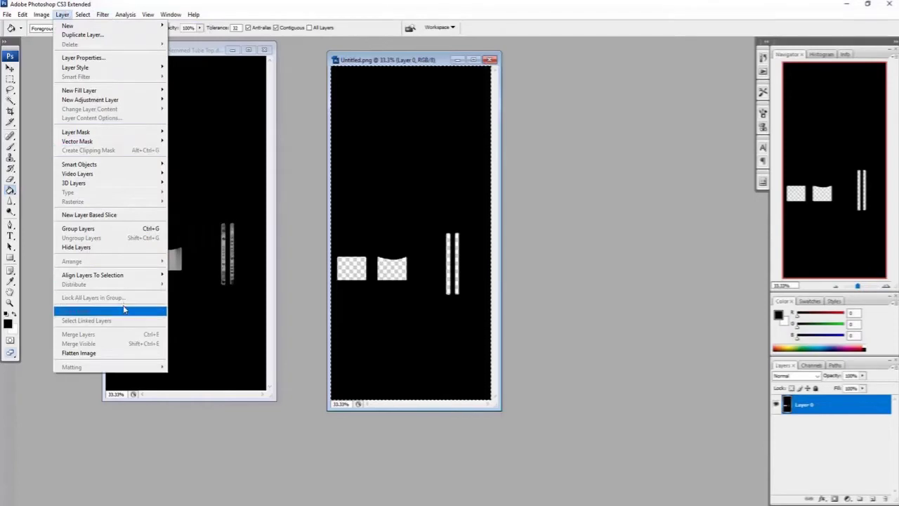
click(100, 353)
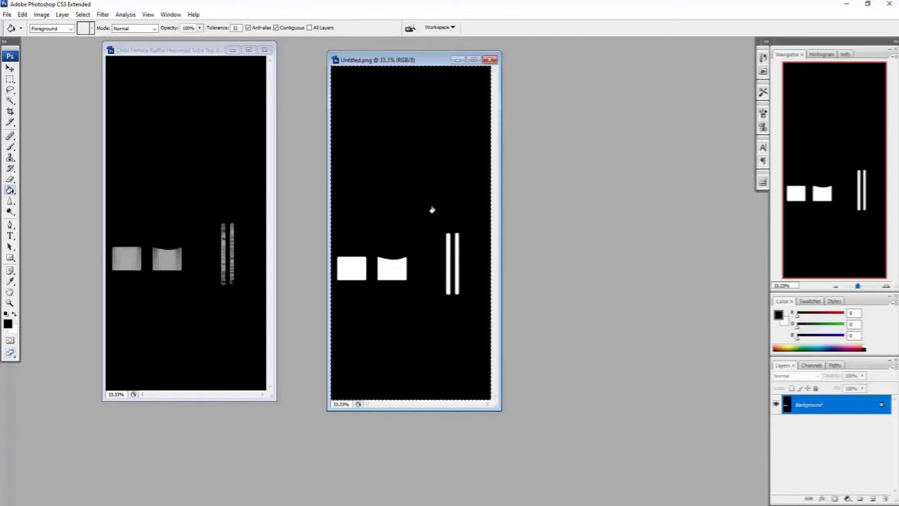
Step: Paste the white-on-black mask into the DDS texture as a new layer and display the Alpha 1 channel by itself
click(247, 50)
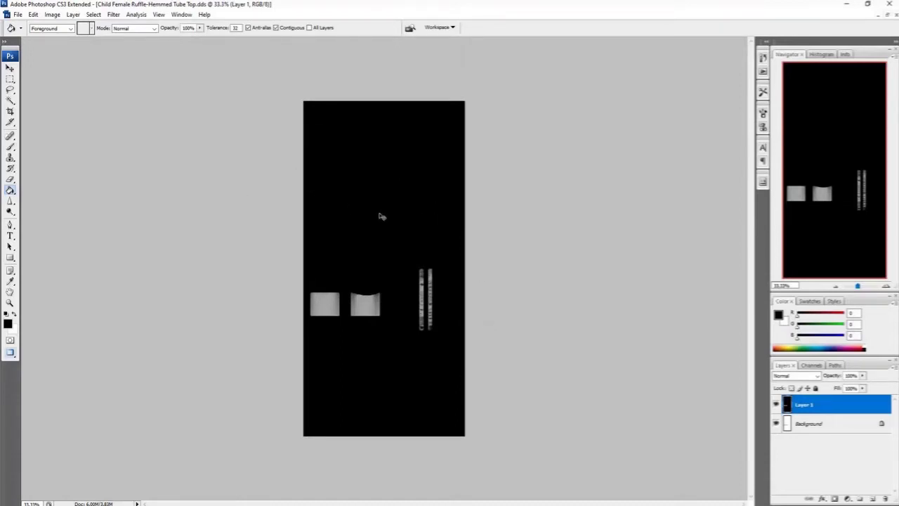
key(ctrl+v)
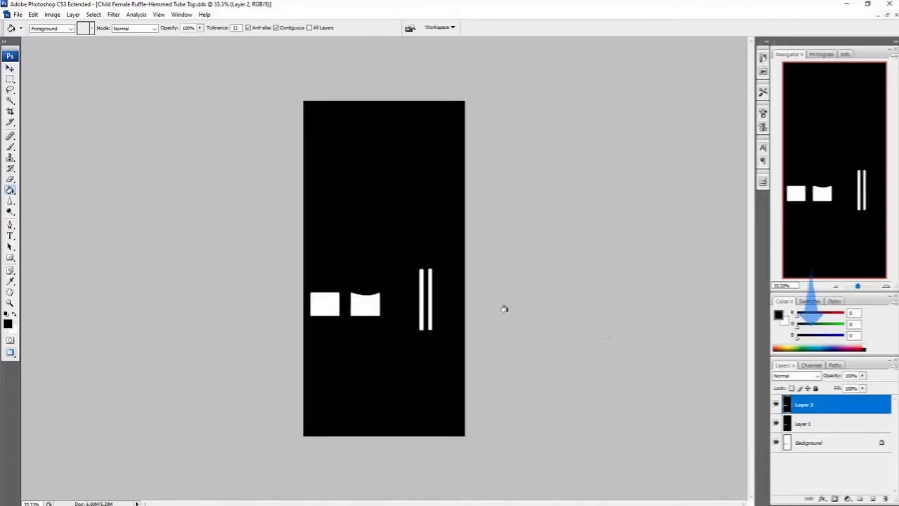
click(811, 364)
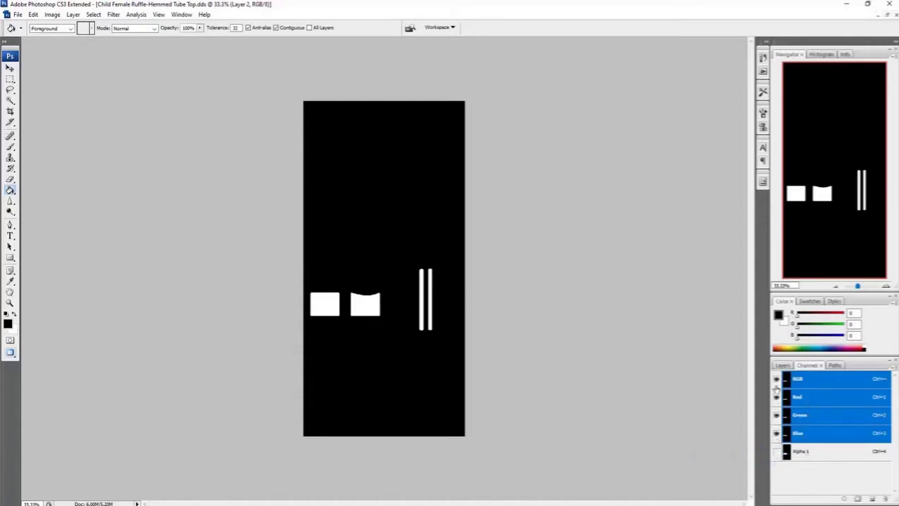
click(818, 455)
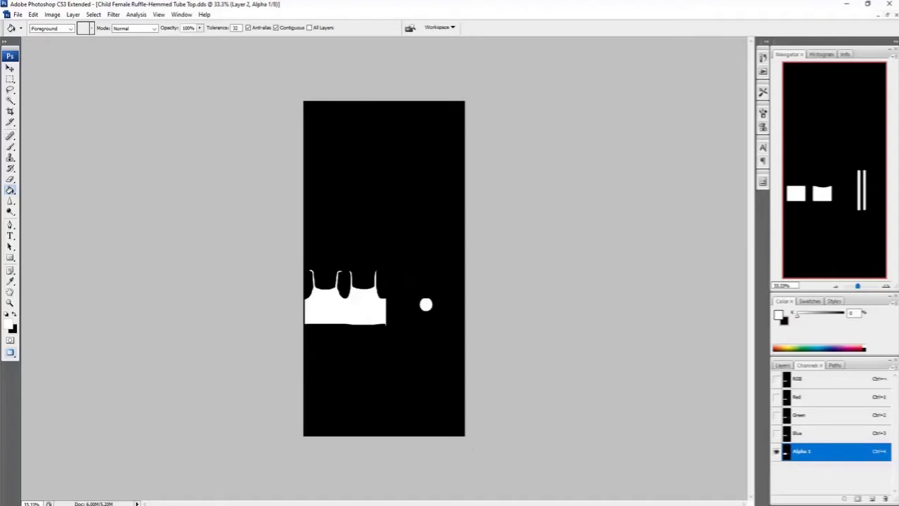
Step: Switch between Sims 4 Studio and Photoshop to compare the top on the child model with the old Alpha 1 mask
click(492, 504)
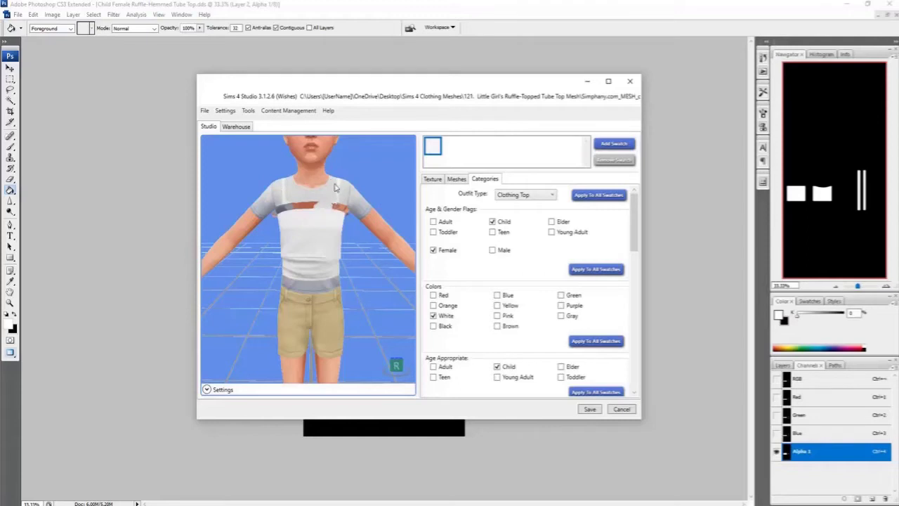
click(438, 12)
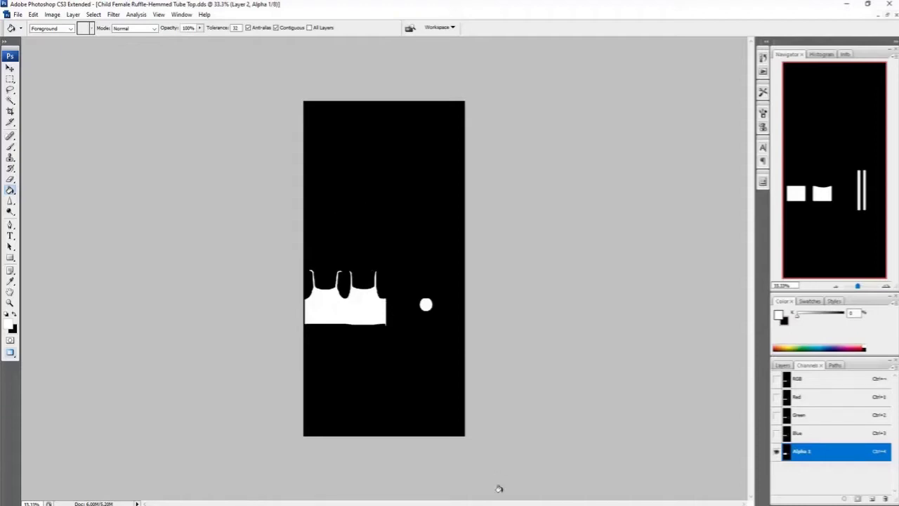
click(507, 503)
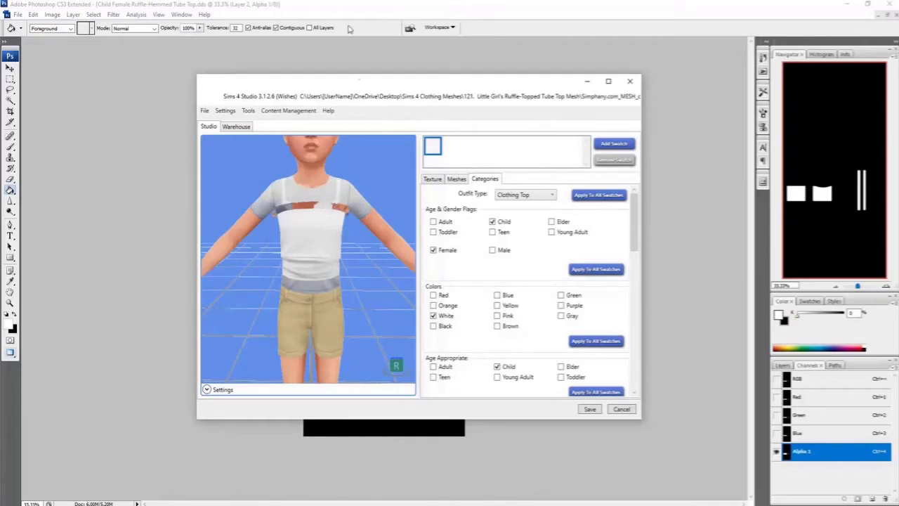
click(345, 71)
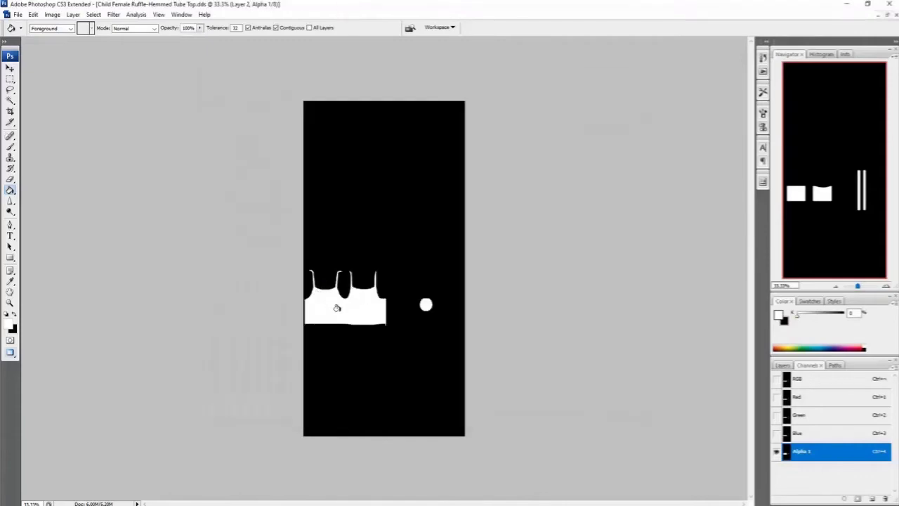
key(alt+Tab)
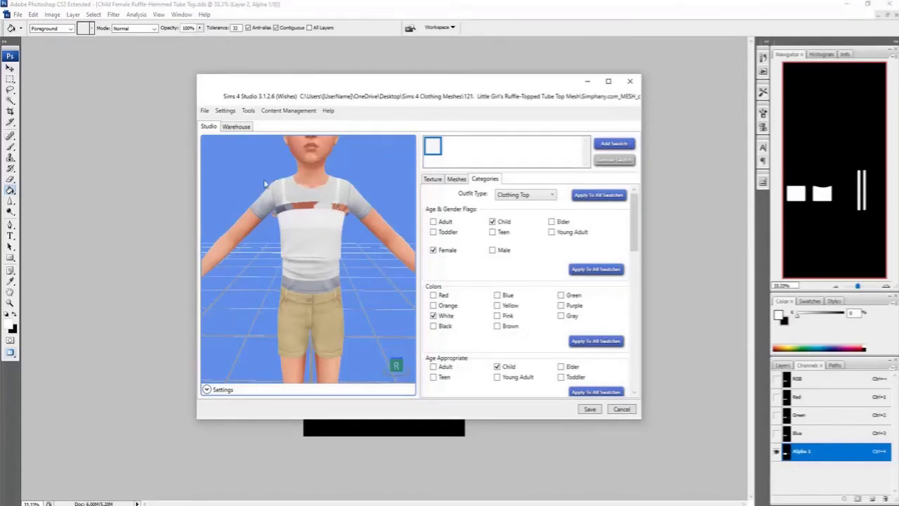
click(359, 12)
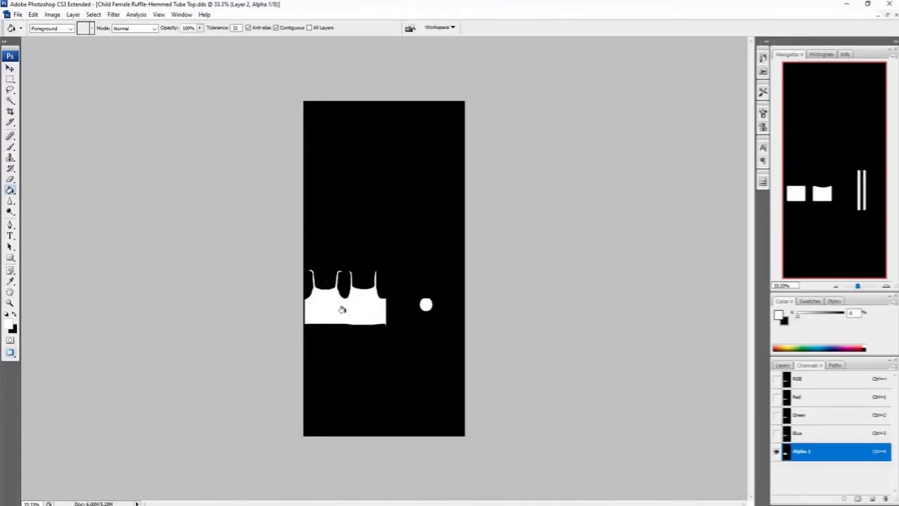
Step: Paste the white-on-black mask into the Alpha 1 channel and check it against the model in Sims 4 Studio
key(ctrl+z)
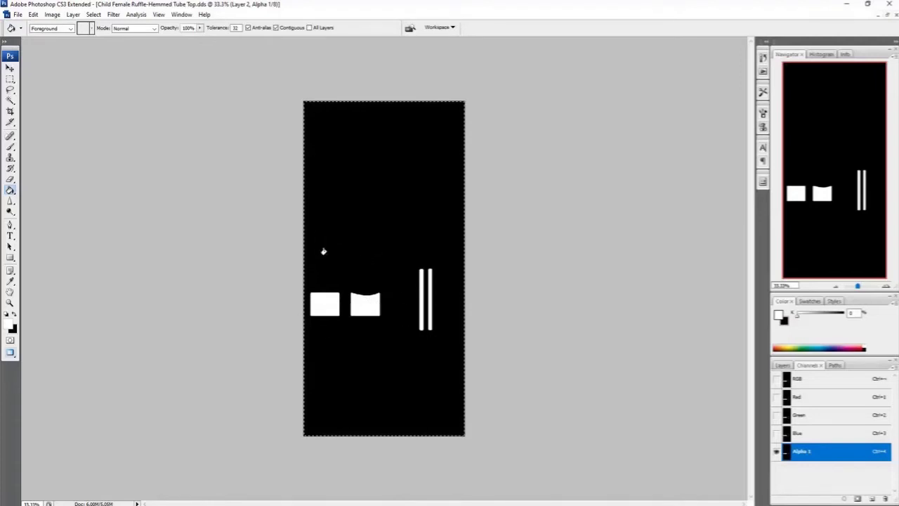
key(alt+Tab)
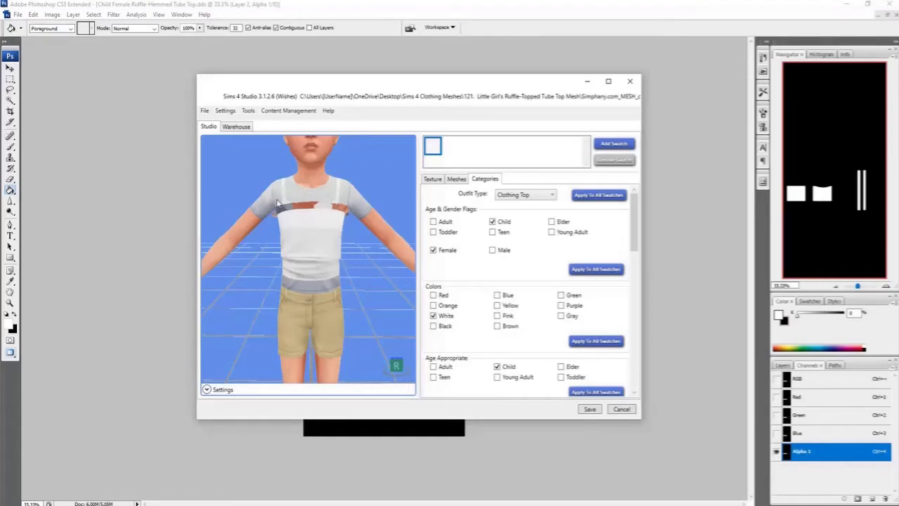
key(alt+Tab)
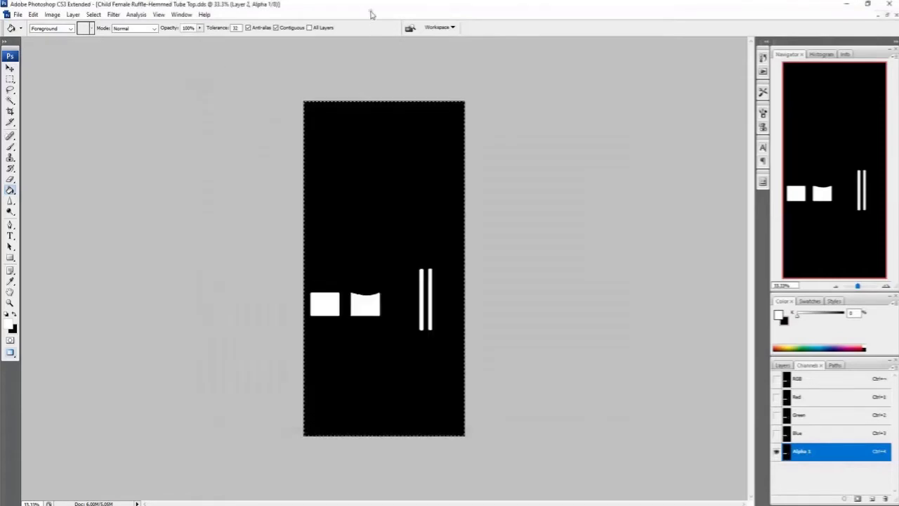
Step: Return to Layer 2, clear the whole-canvas selection and select the black background with the Magic Wand
click(780, 365)
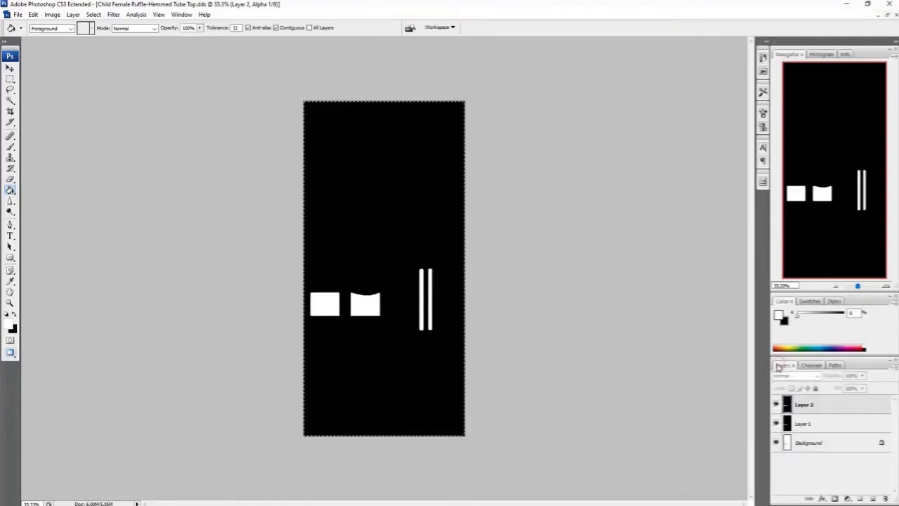
click(823, 406)
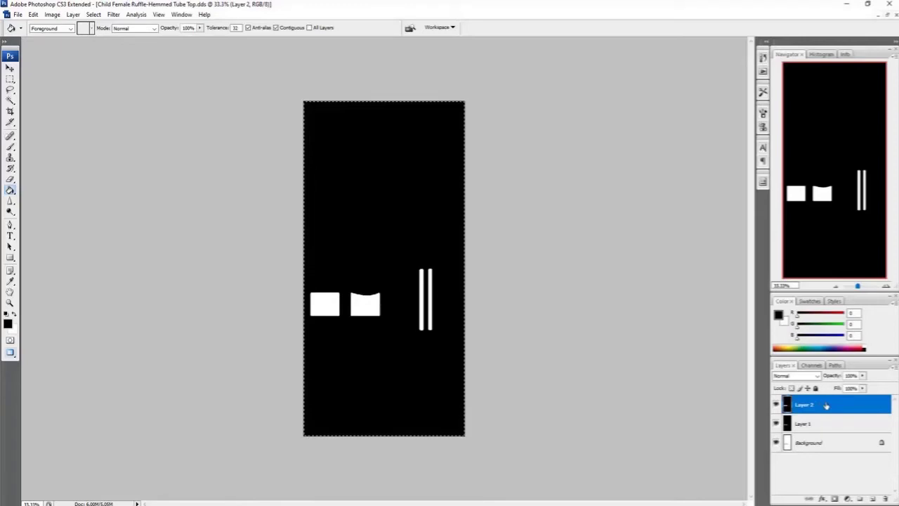
click(11, 102)
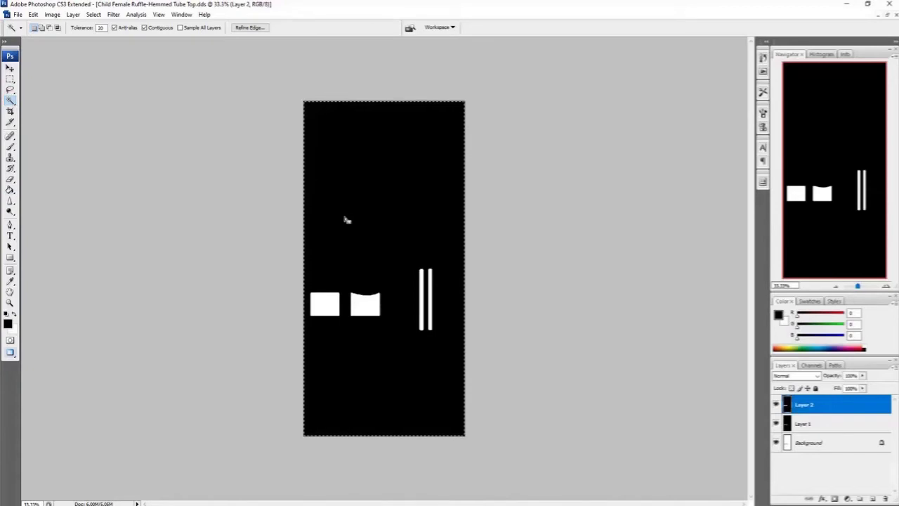
key(ctrl+d)
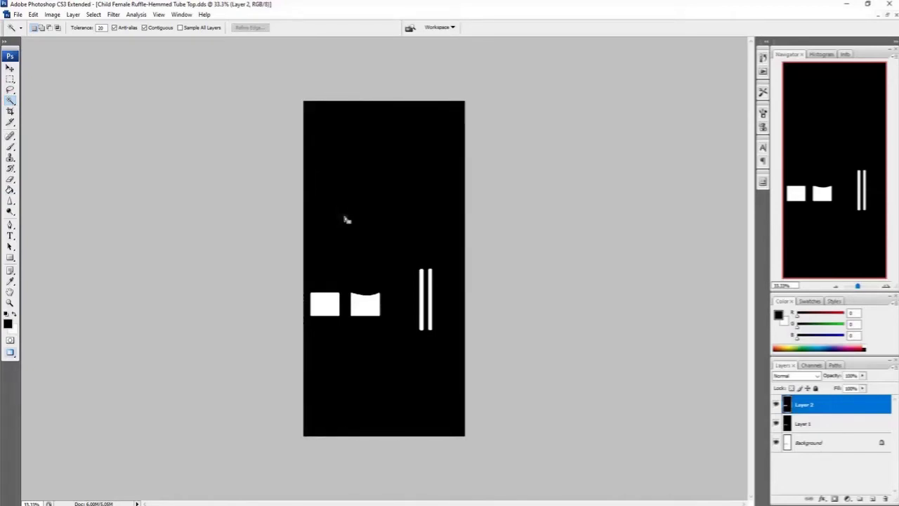
click(345, 218)
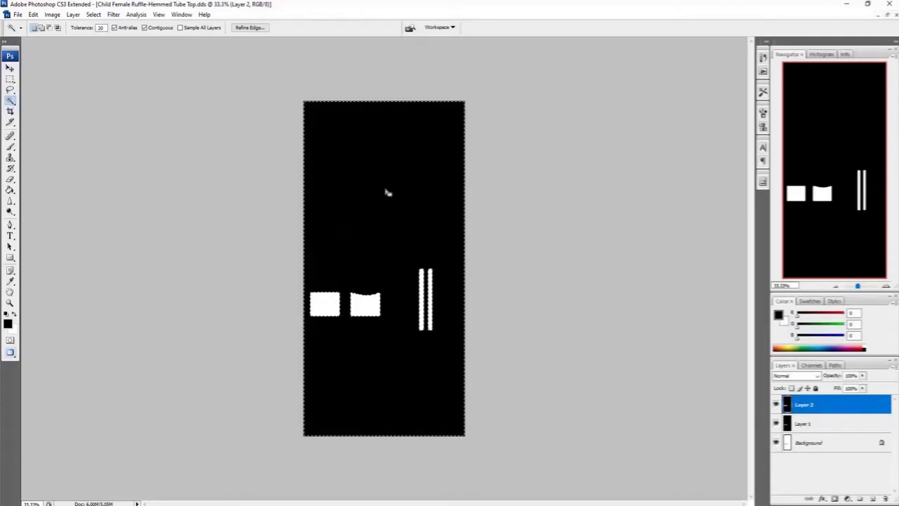
Step: Invert the selection to the white garment pieces, delete them from Layer 2 and compare with that layer hidden and shown
click(93, 14)
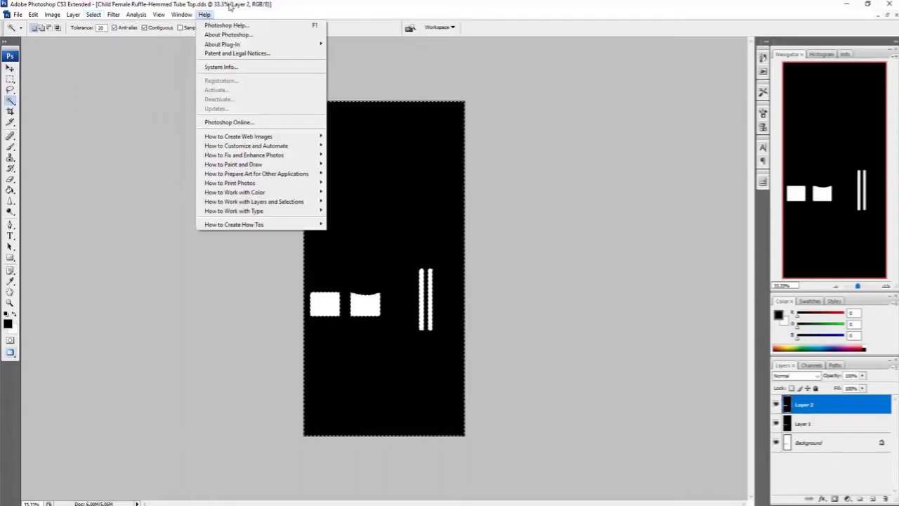
click(229, 4)
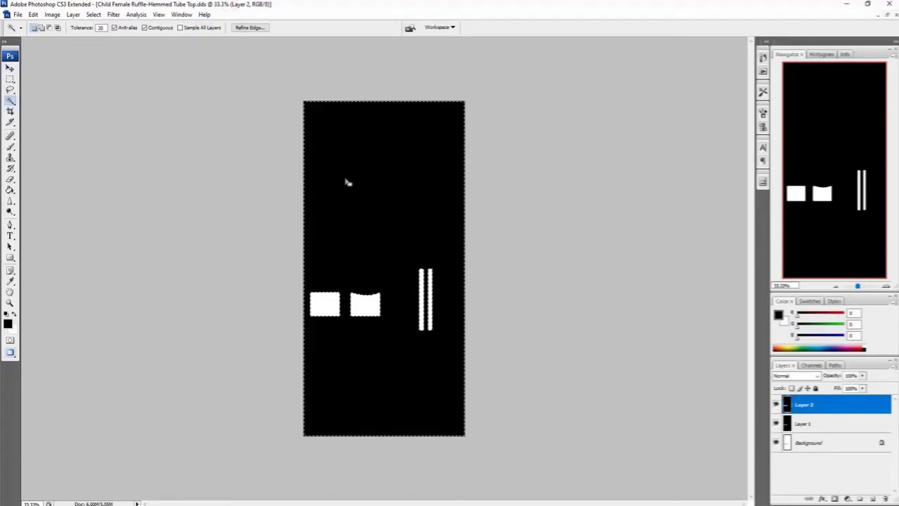
click(93, 14)
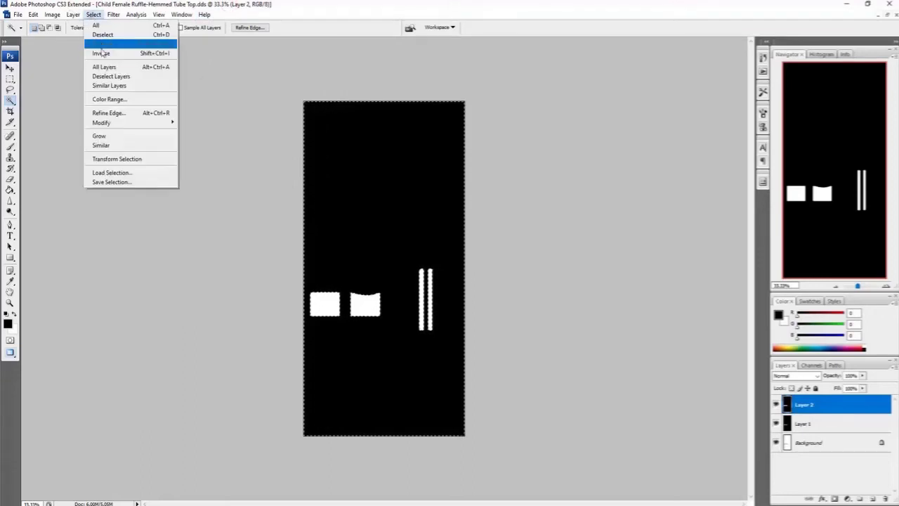
click(99, 54)
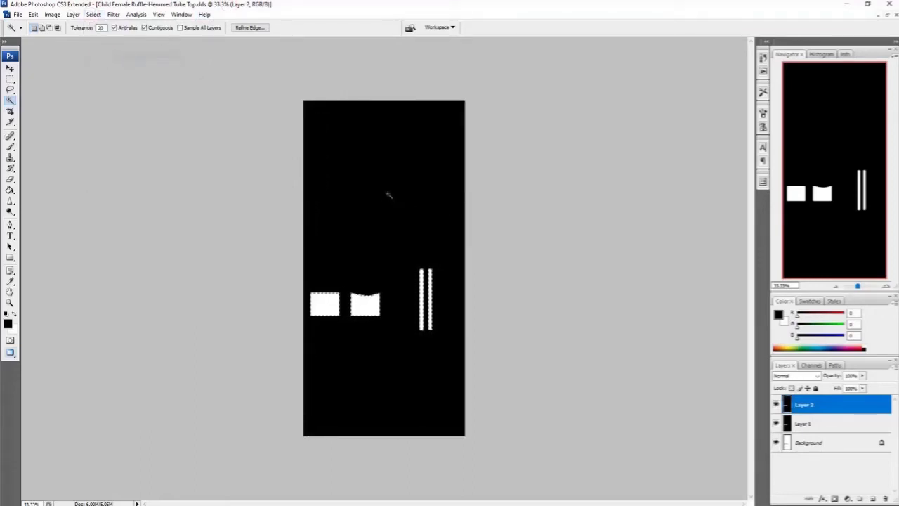
key(Delete)
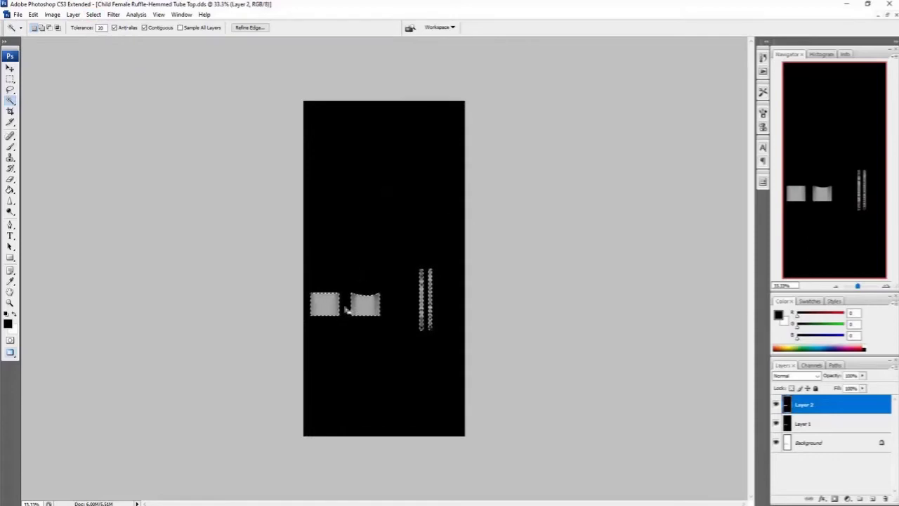
click(776, 405)
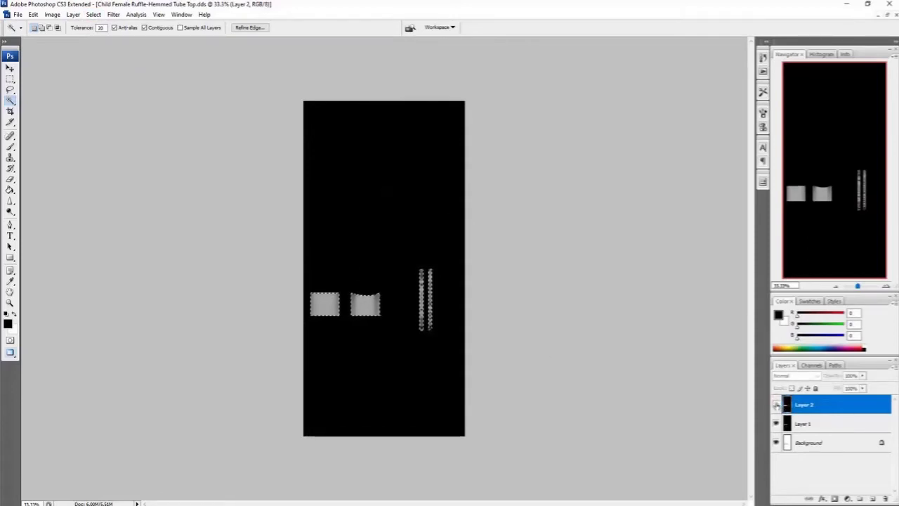
click(776, 404)
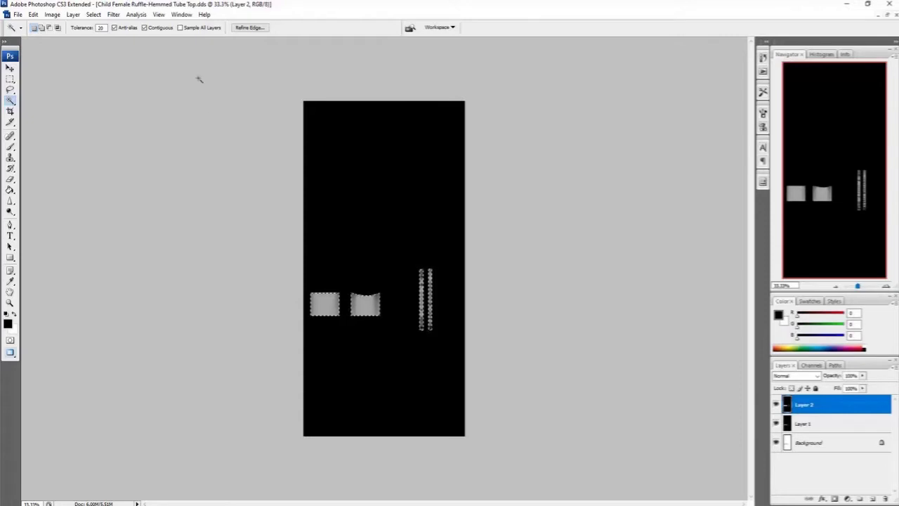
Step: Flatten the DDS texture and save it in DXT5 ARGB format with interpolated alpha and generated MIP maps
click(73, 14)
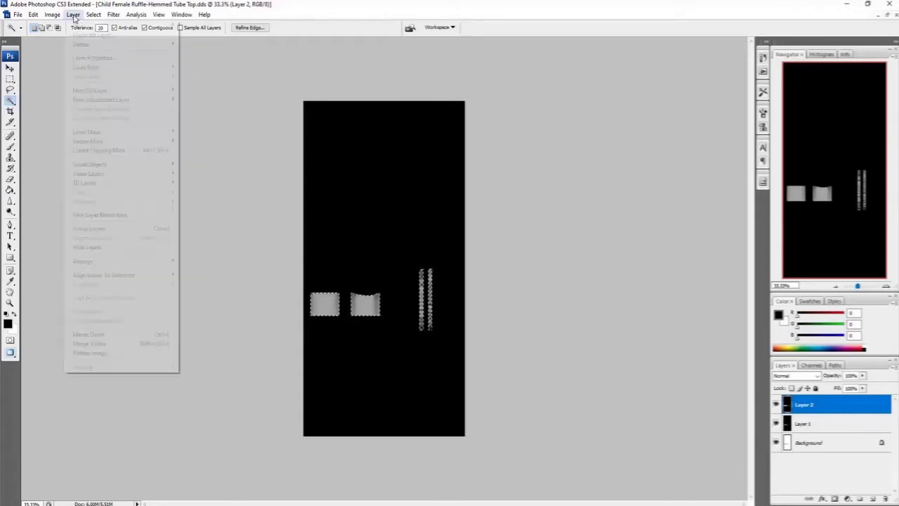
click(111, 353)
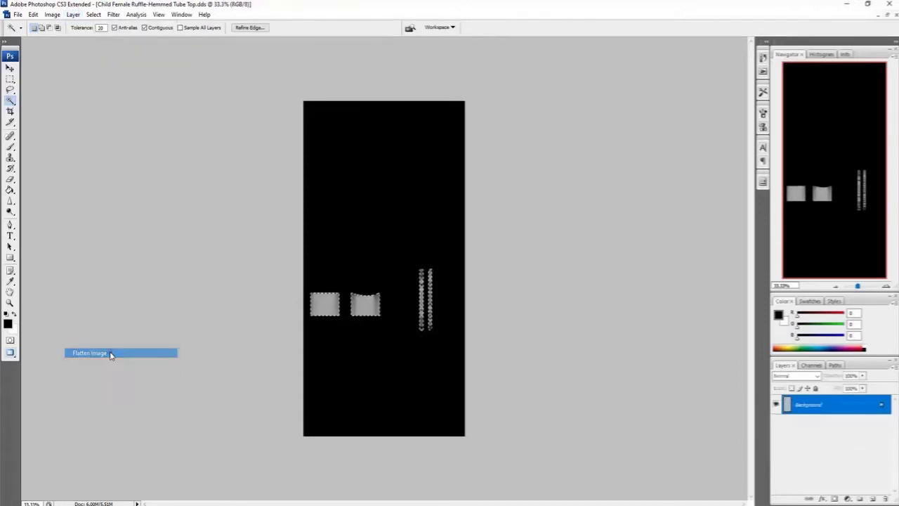
click(17, 14)
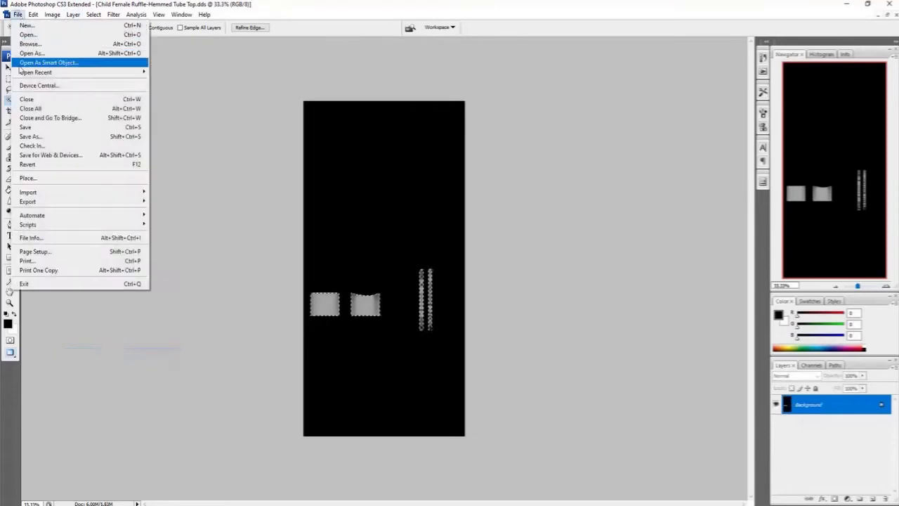
click(38, 126)
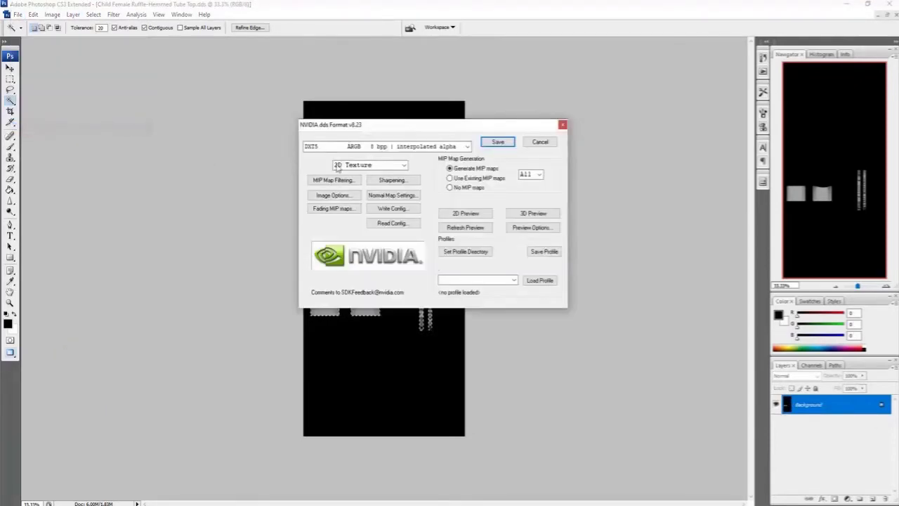
click(498, 142)
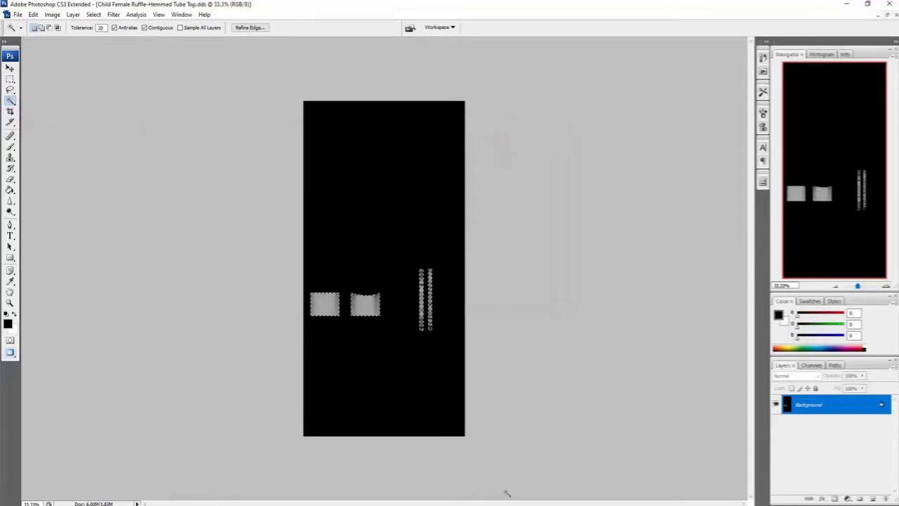
Step: Switch to Sims 4 Studio, import Child Female Ruffle-Hemmed Tube Top.dds as the Diffuse texture and inspect the model's back
click(485, 505)
click(432, 179)
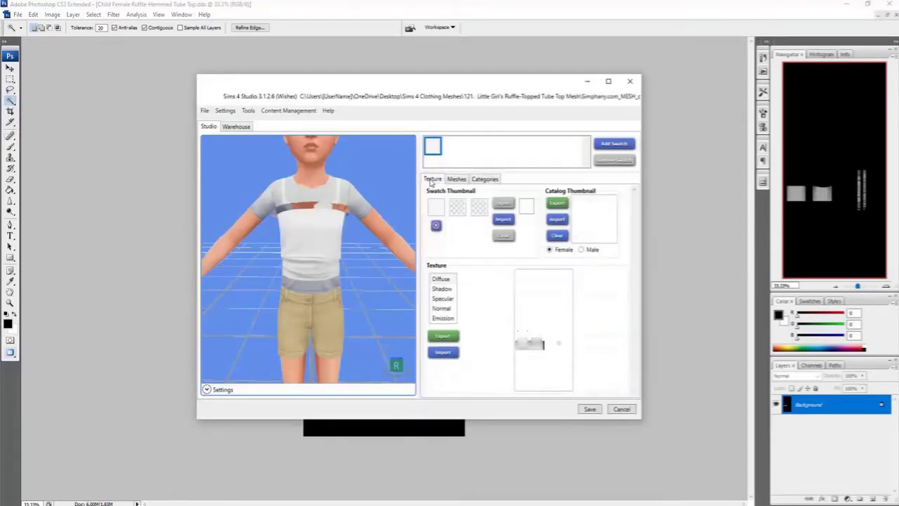
click(442, 279)
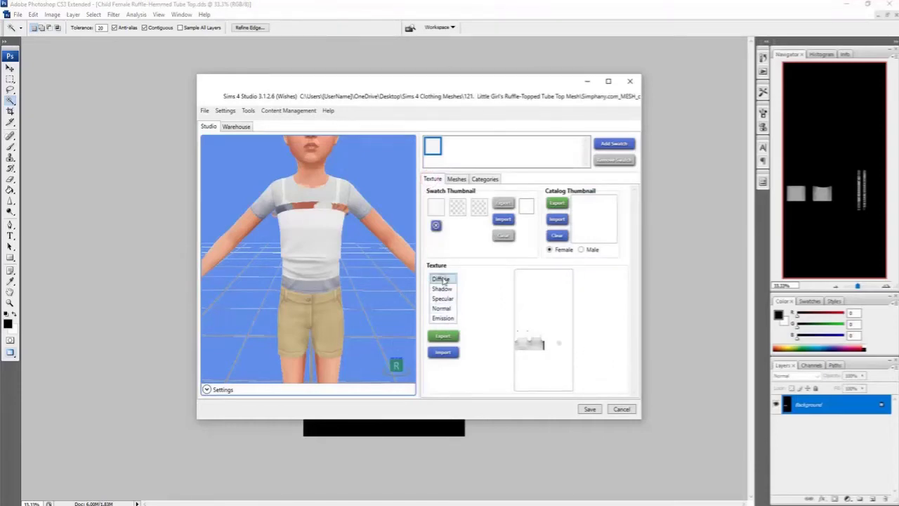
click(443, 352)
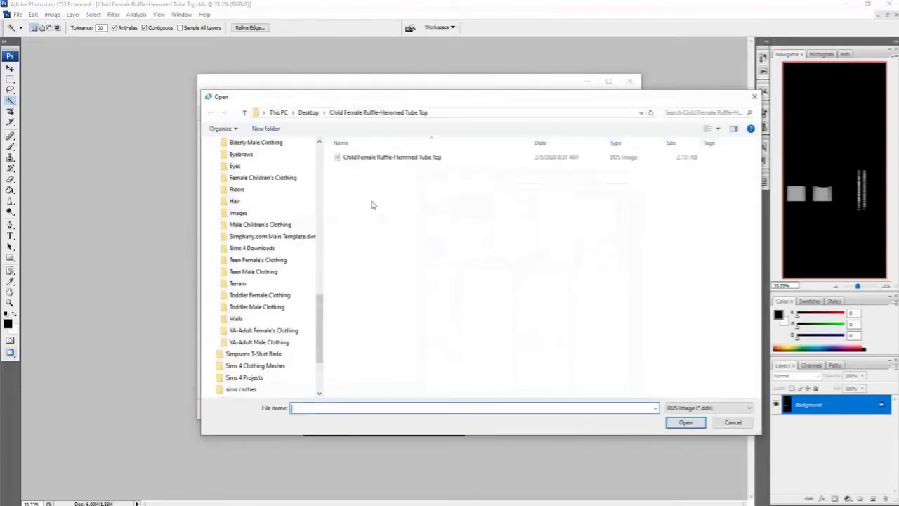
click(382, 159)
click(680, 423)
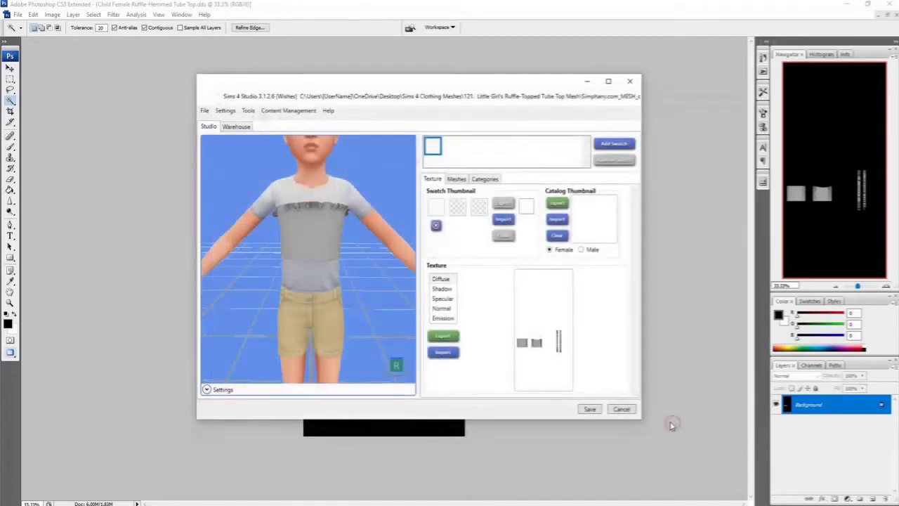
drag(320, 317, 607, 280)
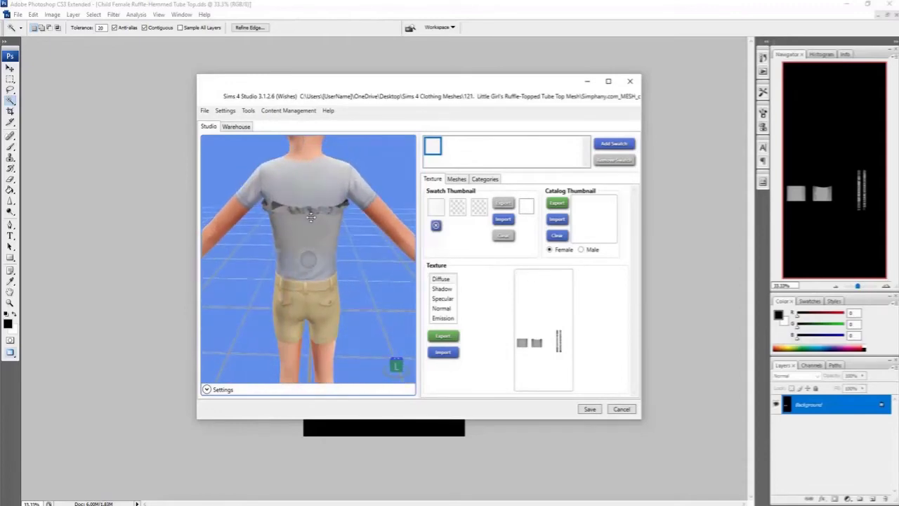
Step: Examine the back of the top around the ruffle in Sims 4 Studio and compare it with the mesh in Blender
scroll(299, 233, up, 3)
drag(319, 222, 305, 263)
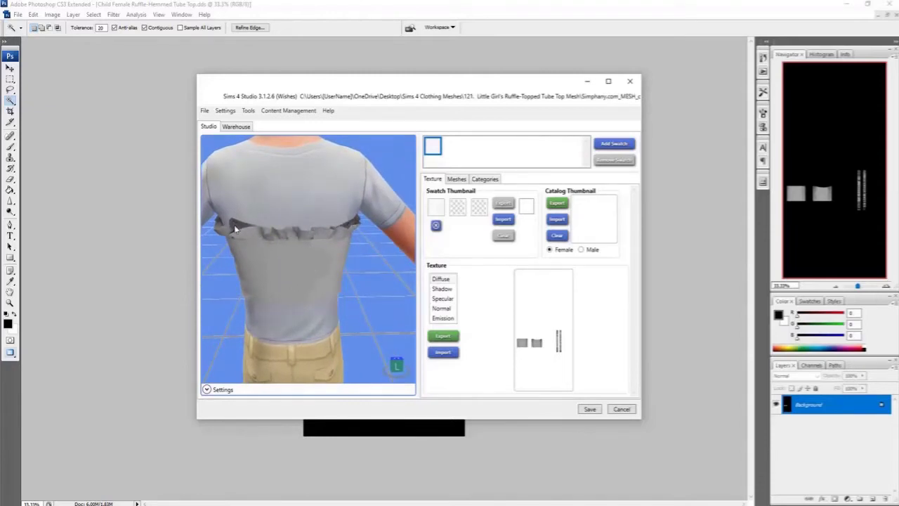
right_drag(321, 246, 323, 229)
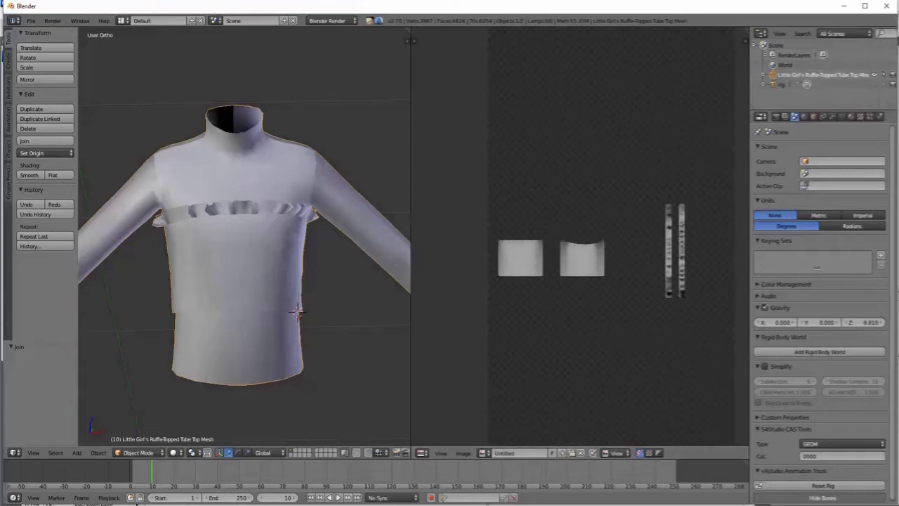
click(450, 505)
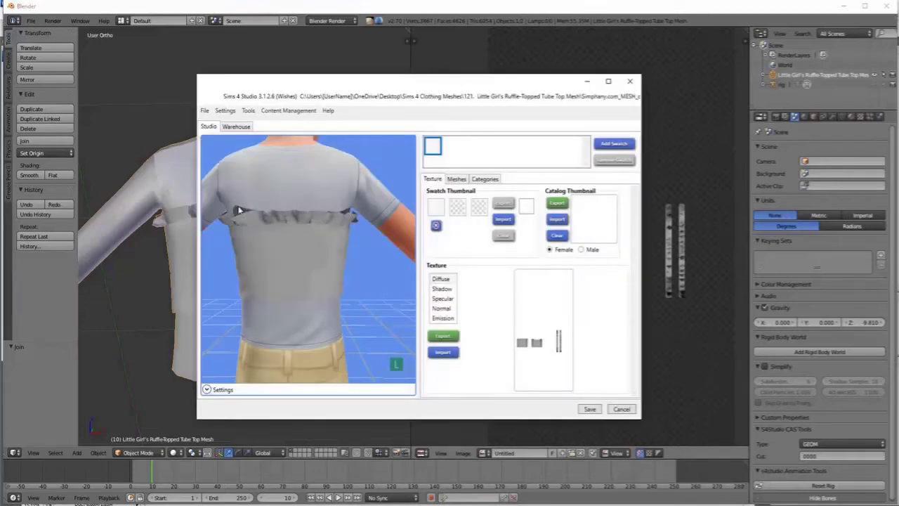
right_drag(239, 210, 425, 302)
right_drag(332, 266, 195, 223)
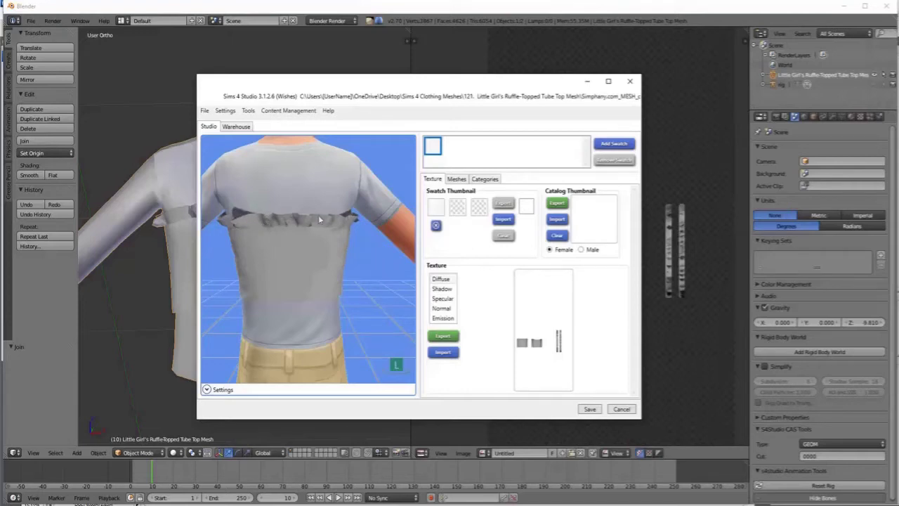
Step: Switch to Blender, undo the mesh join and put only the ruffled tube top mesh in Edit Mode
click(390, 7)
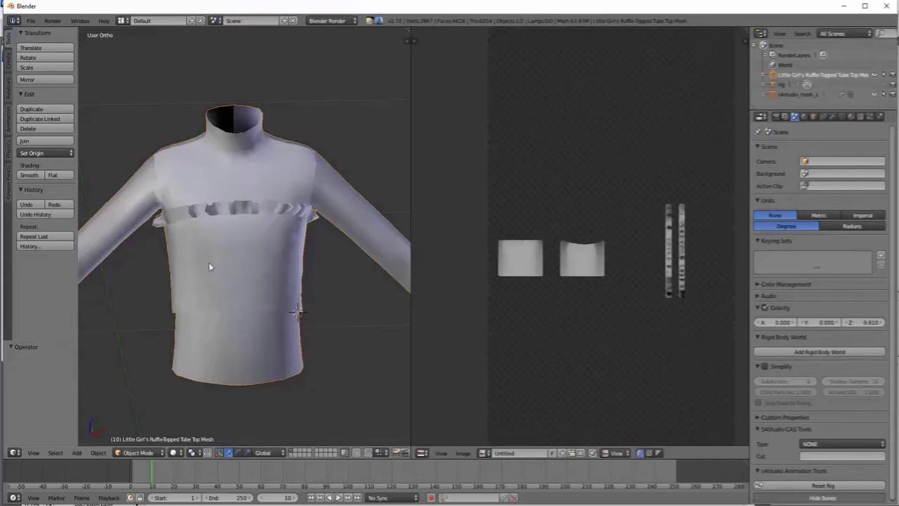
right_click(196, 179)
right_click(186, 179)
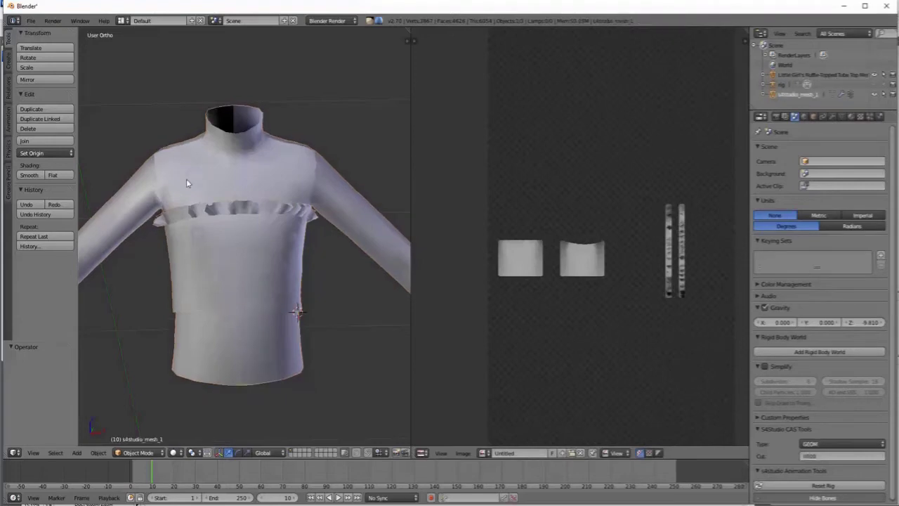
right_click(198, 239)
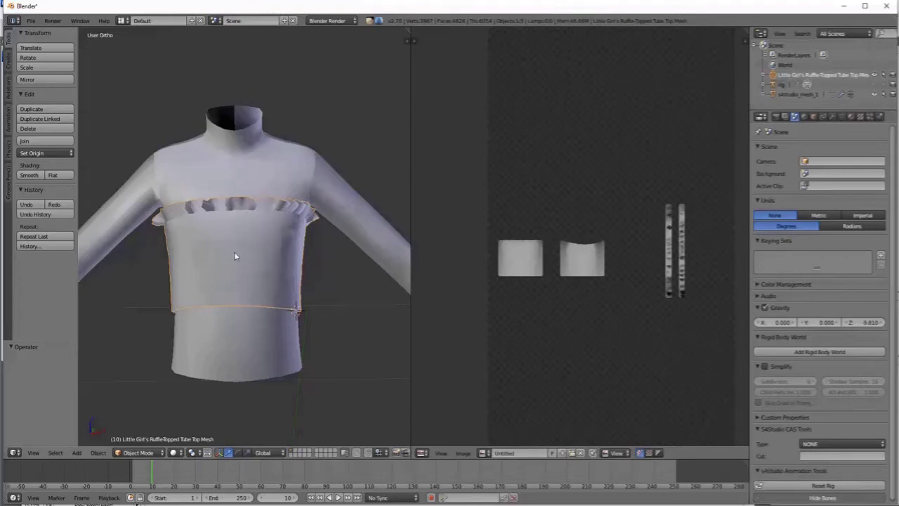
click(138, 452)
click(139, 430)
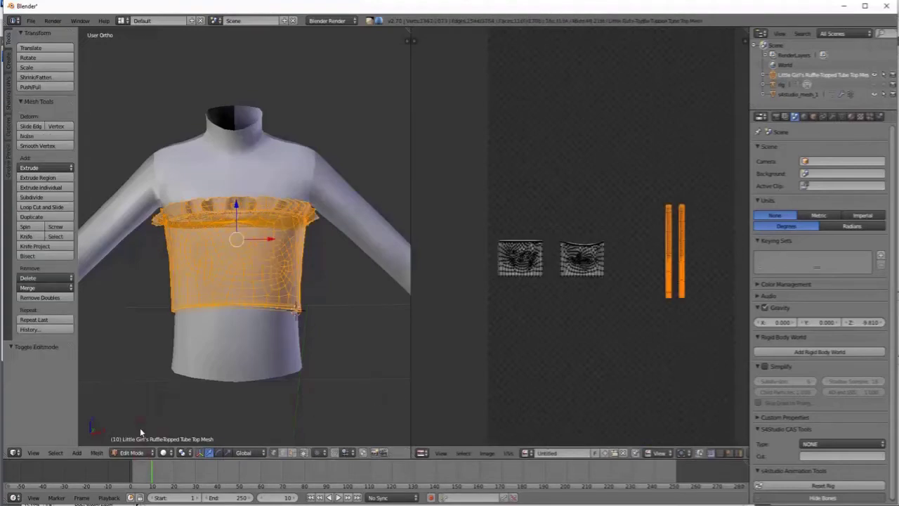
Step: Show the tube top's UVs in the UV/Image Editor and select only the front and back body islands
click(422, 452)
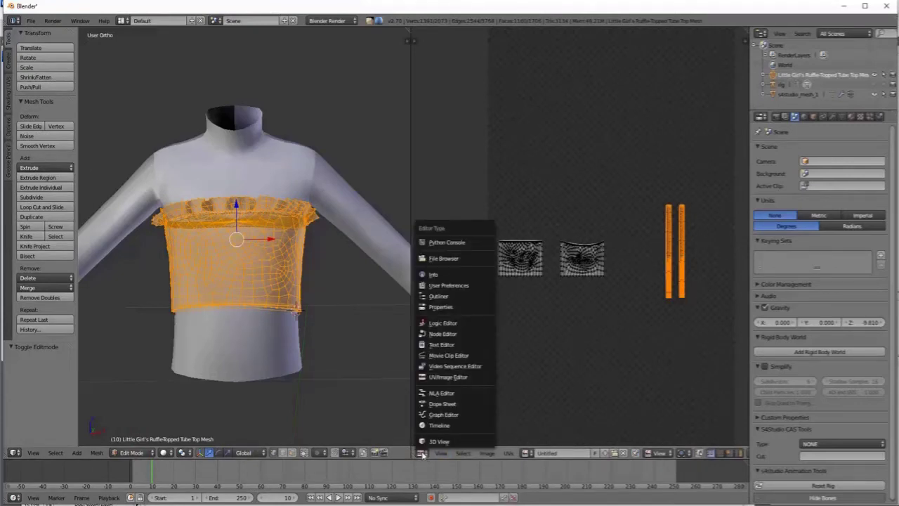
click(441, 377)
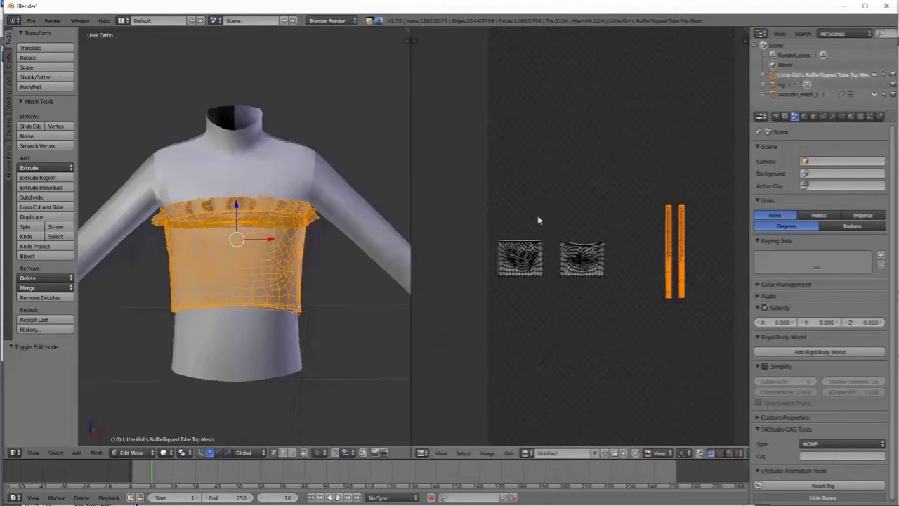
key(a)
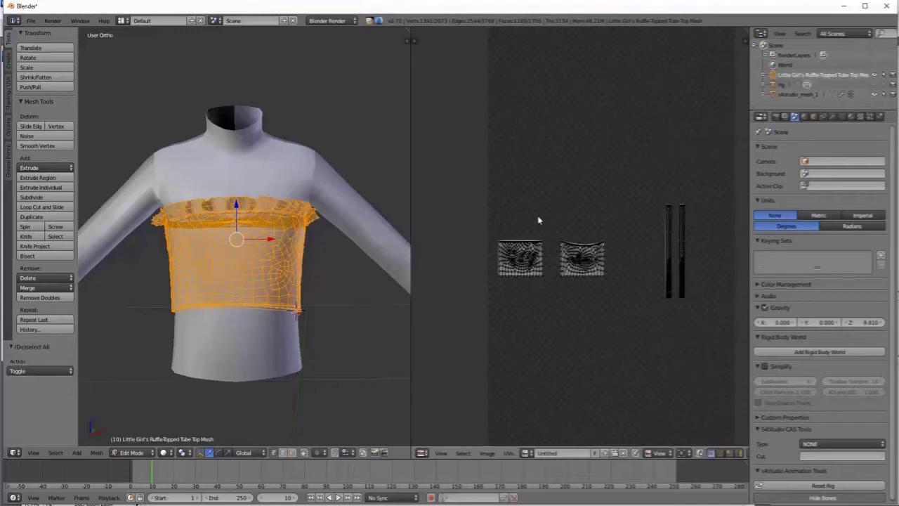
key(b)
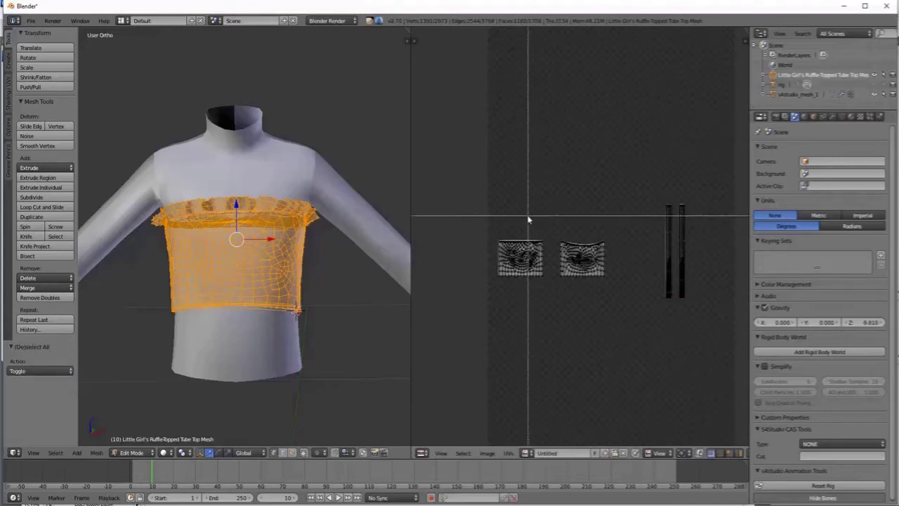
drag(490, 217, 614, 285)
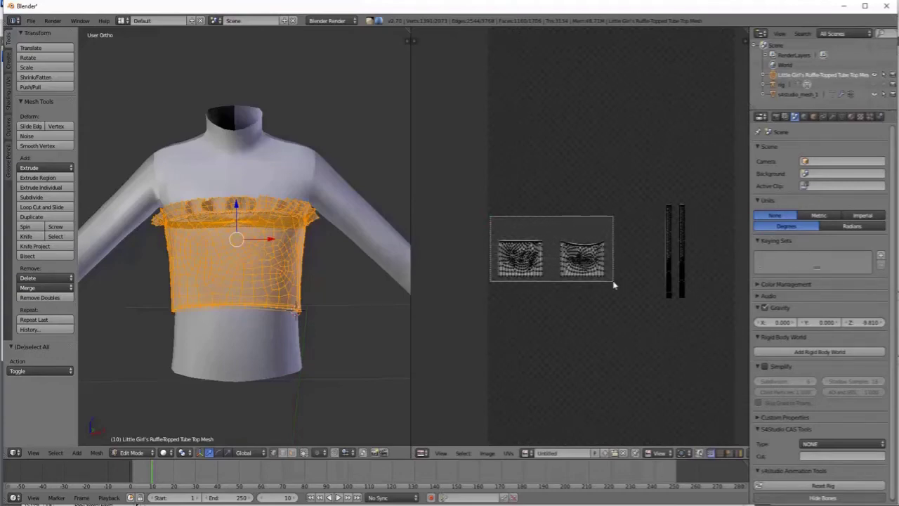
drag(613, 285, 613, 284)
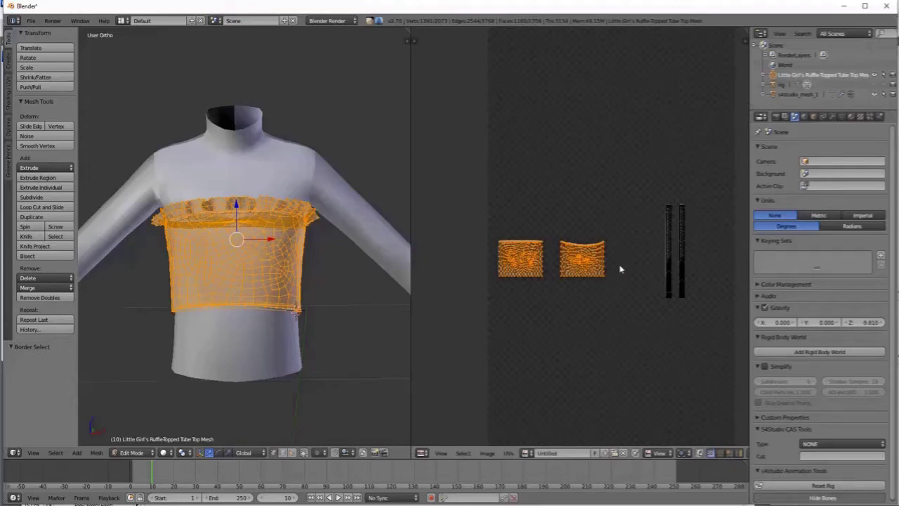
Step: Scale the two body UV islands along Y to about 0.843, shift them slightly down and deselect them
key(s)
key(y)
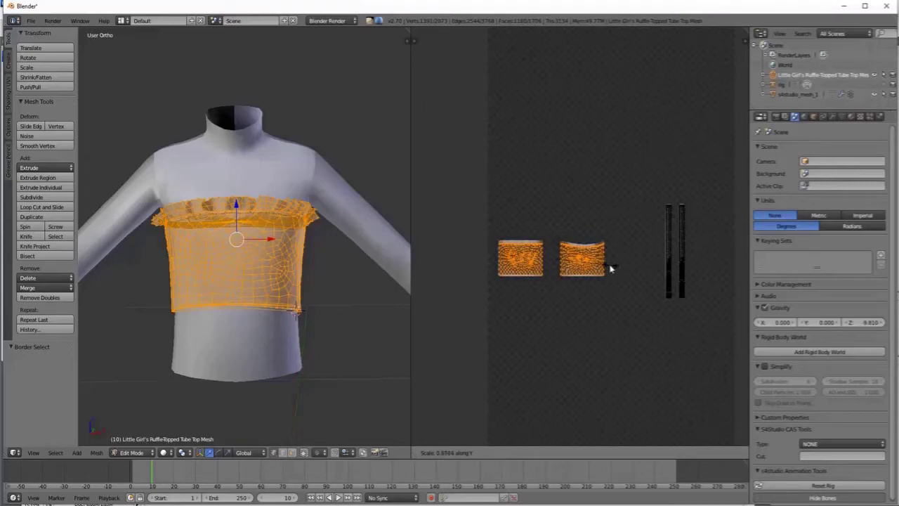
click(610, 269)
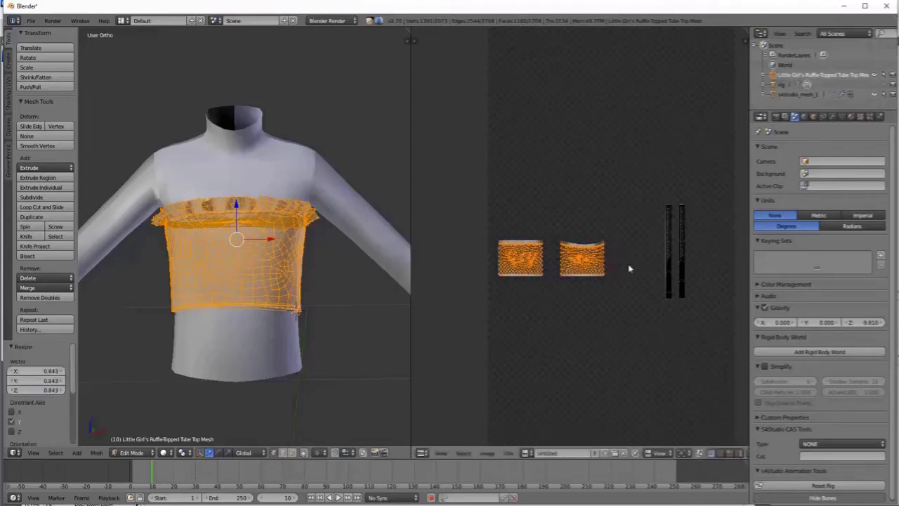
key(g)
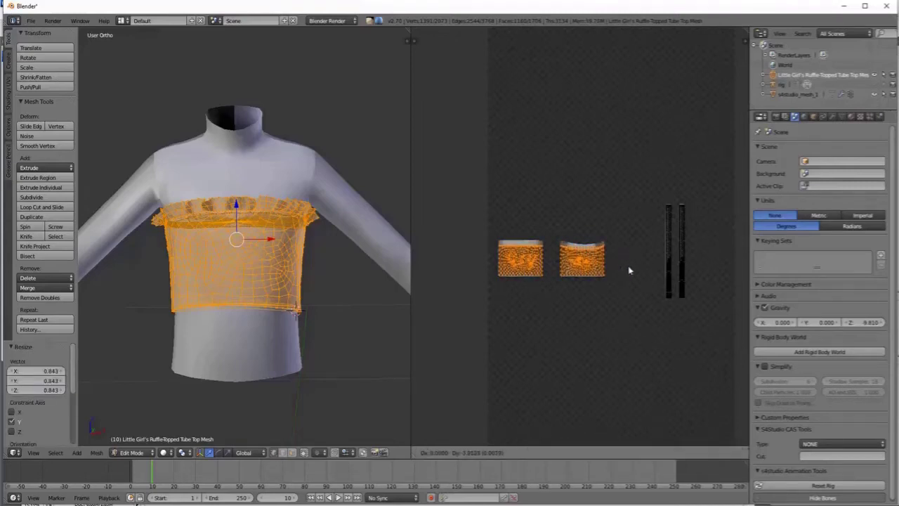
key(Escape)
key(a)
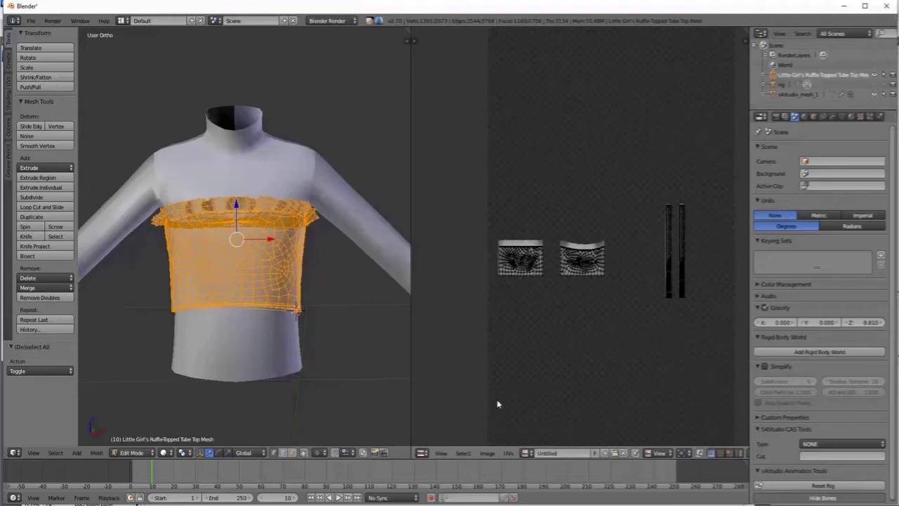
Step: Create a new blank image for the UVs, 1024 px wide and 2048 px high
click(508, 453)
click(488, 453)
click(494, 442)
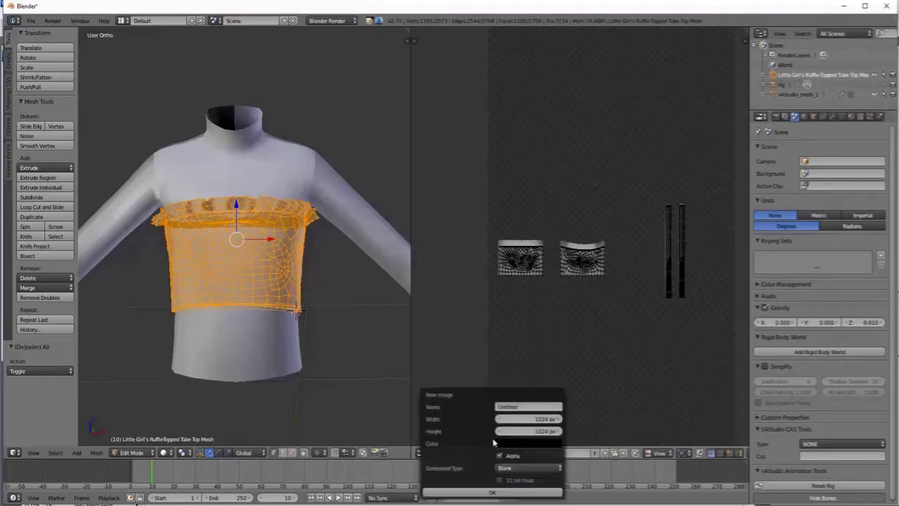
click(509, 433)
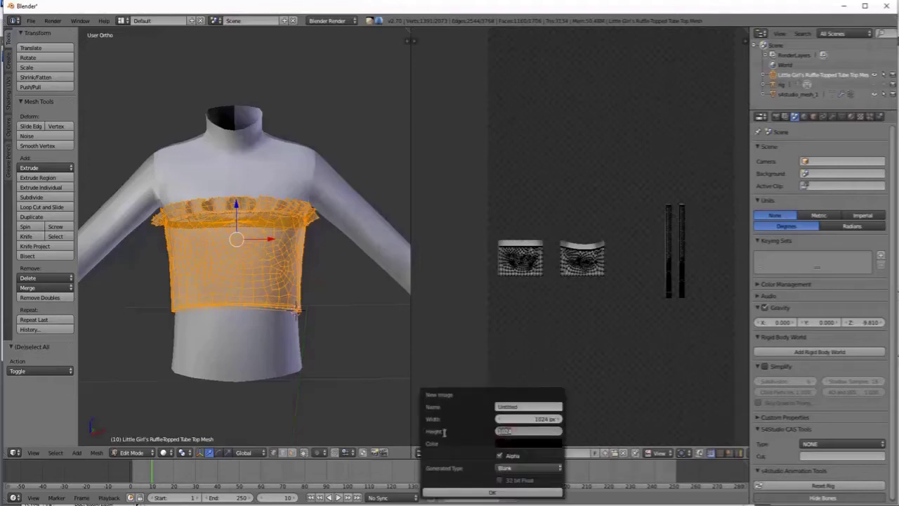
text(2048)
click(491, 492)
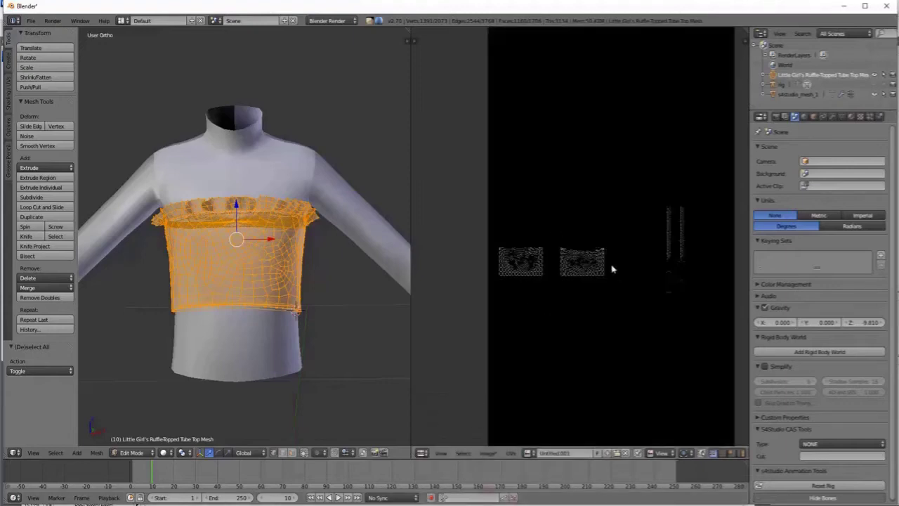
Step: Bake Ambient Occlusion onto the new image and return the tube top to Object Mode
click(776, 116)
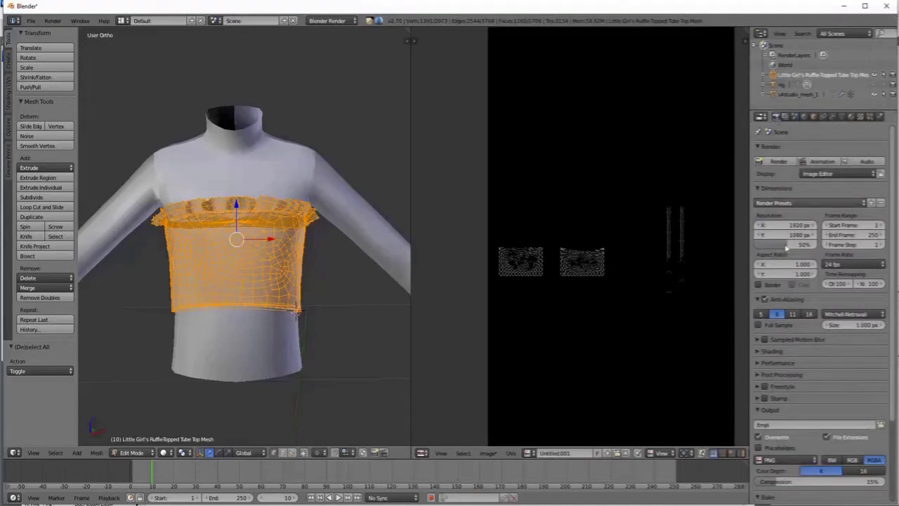
scroll(792, 447, down, 4)
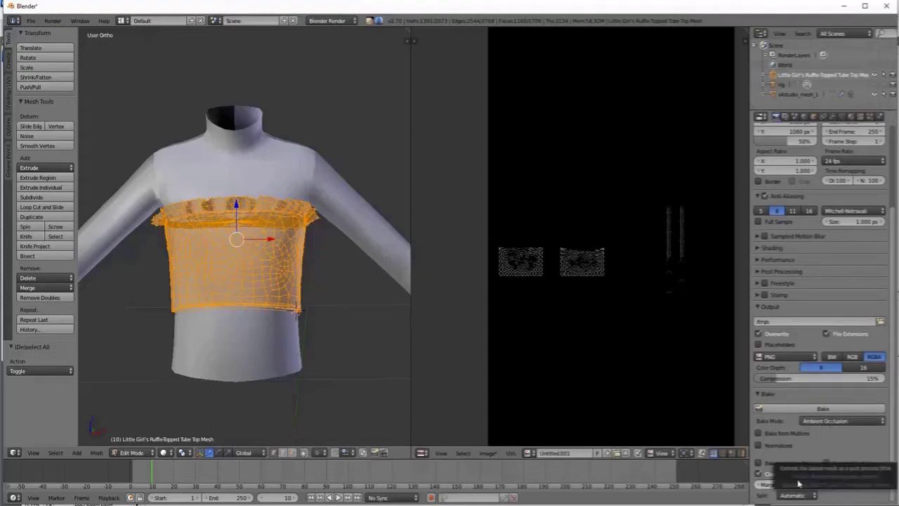
click(803, 412)
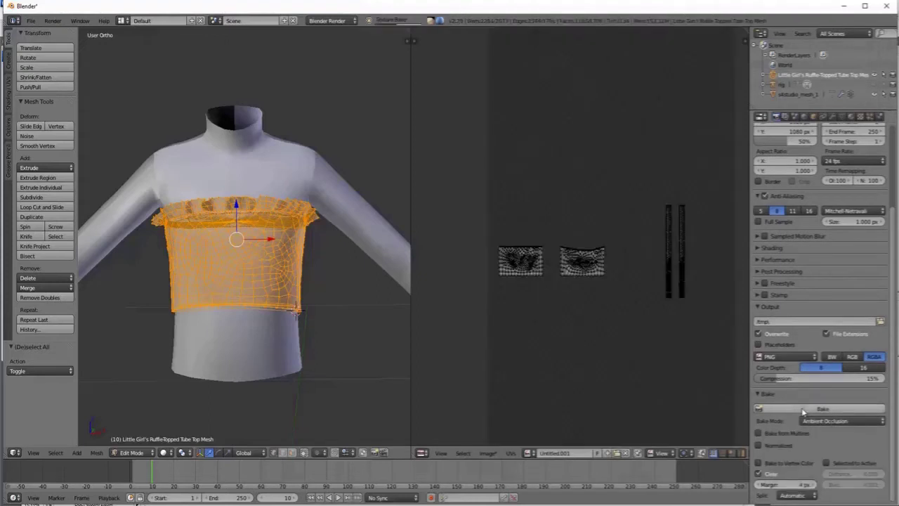
click(131, 452)
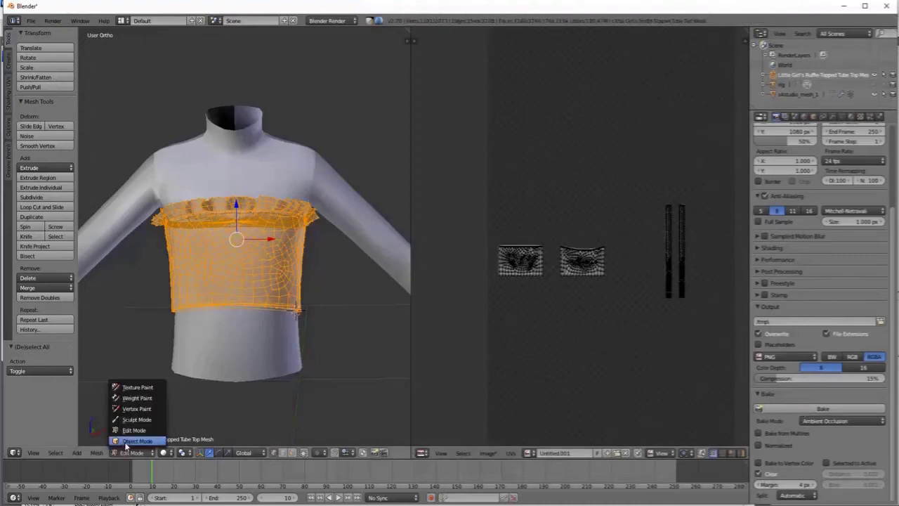
click(126, 453)
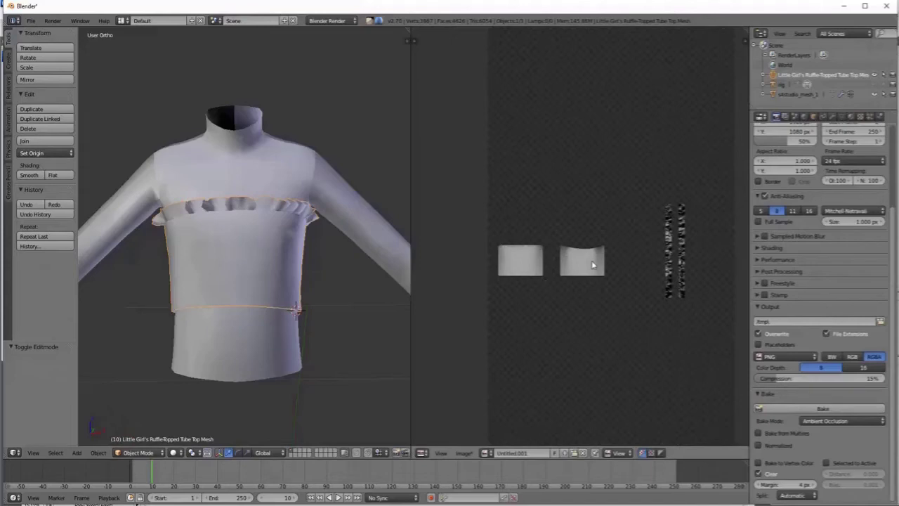
Step: Save the baked image as Untitled.001.png in the tube top's texture folder
click(464, 453)
click(480, 393)
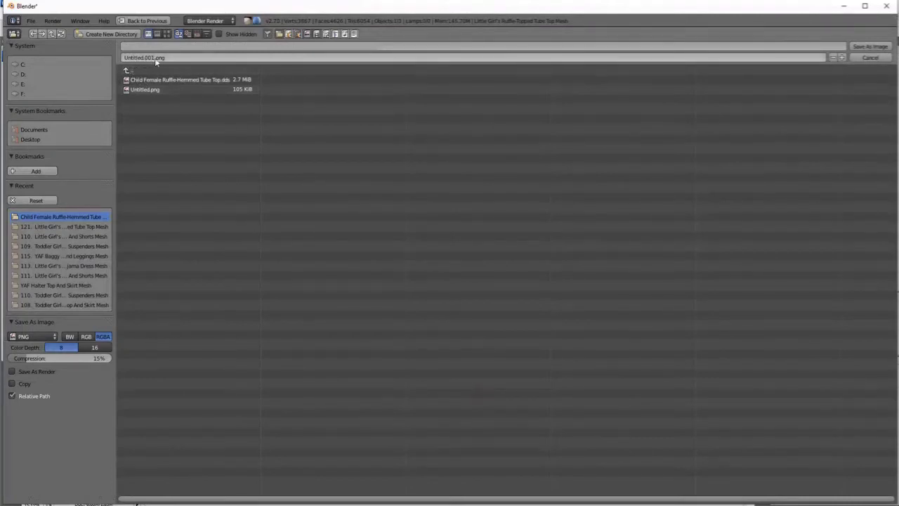
click(862, 46)
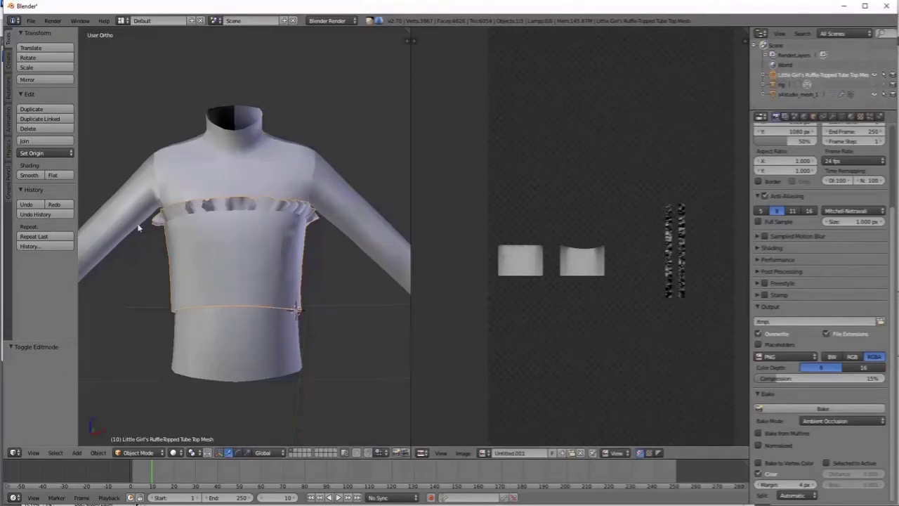
Step: Check the back ruffle in Sims 4 Studio, return to Blender and join the tube top and body meshes
key(alt+Tab)
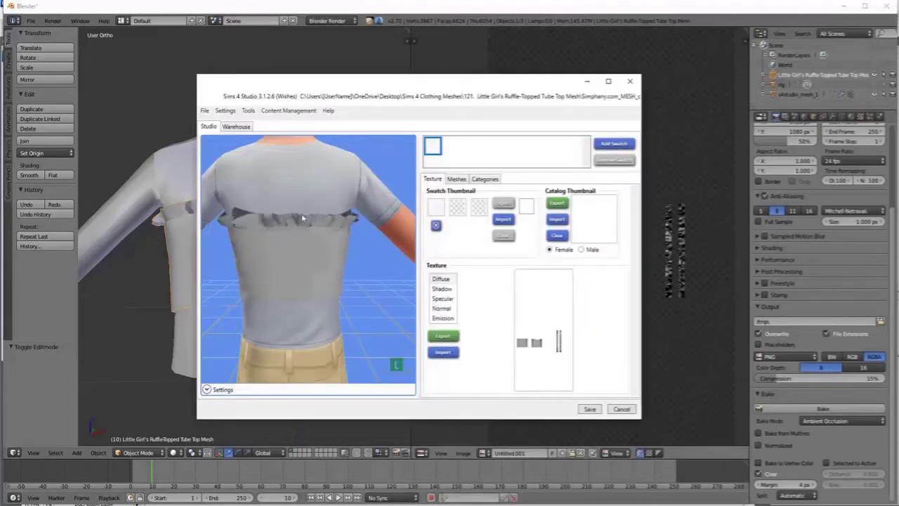
key(alt+Tab)
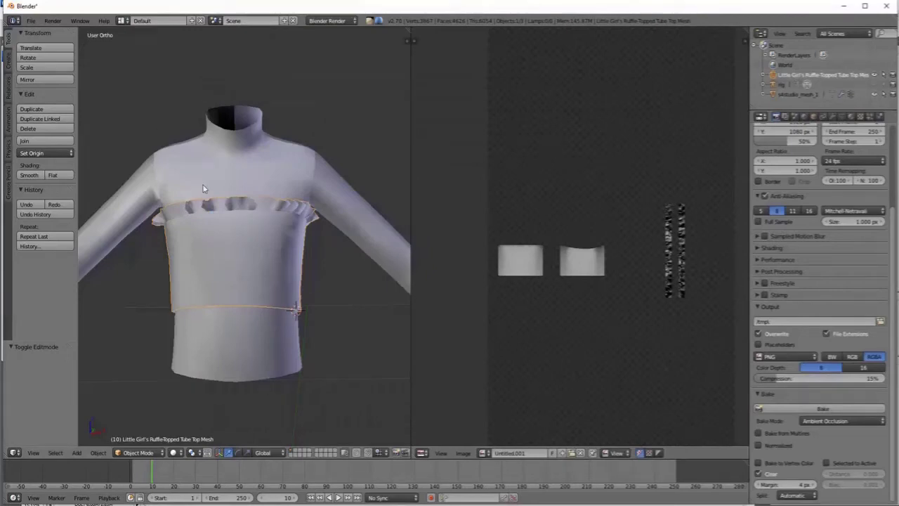
key(a)
key(a)
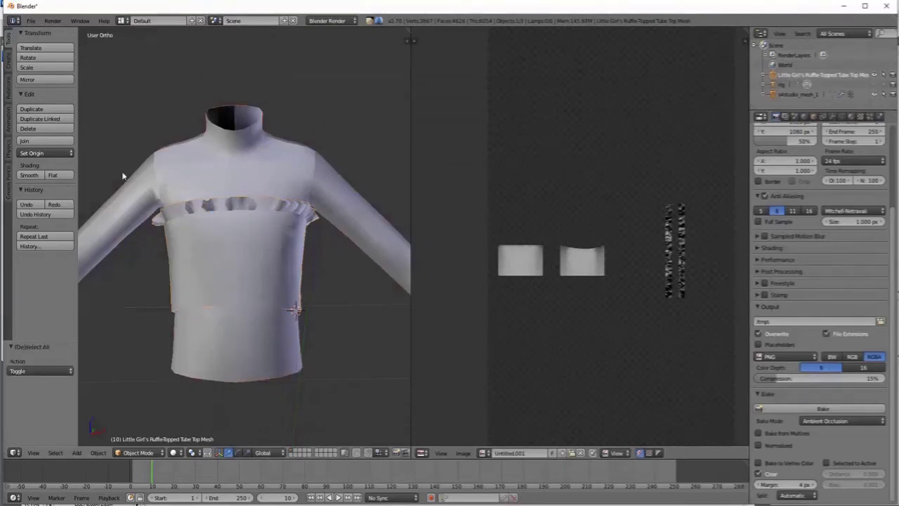
click(33, 141)
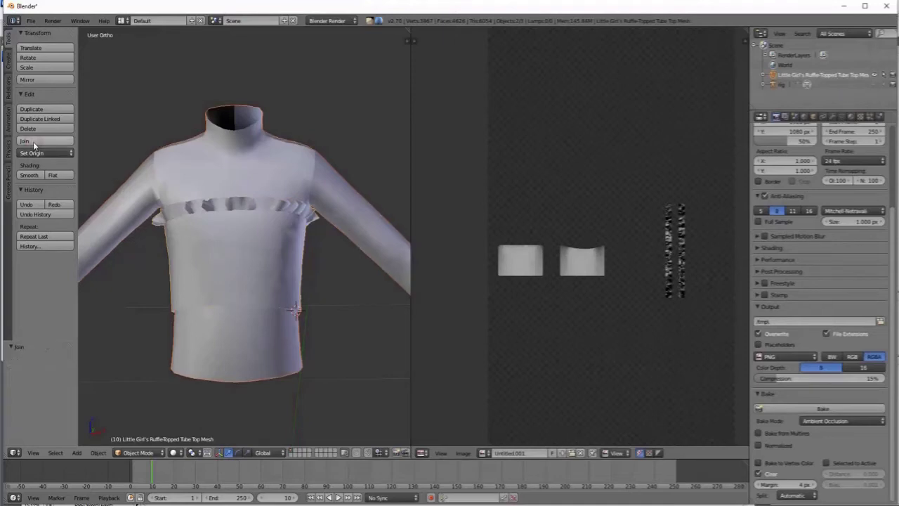
Step: Set the joined mesh's type in the S4Studio CAS Tools to GEOM
click(794, 117)
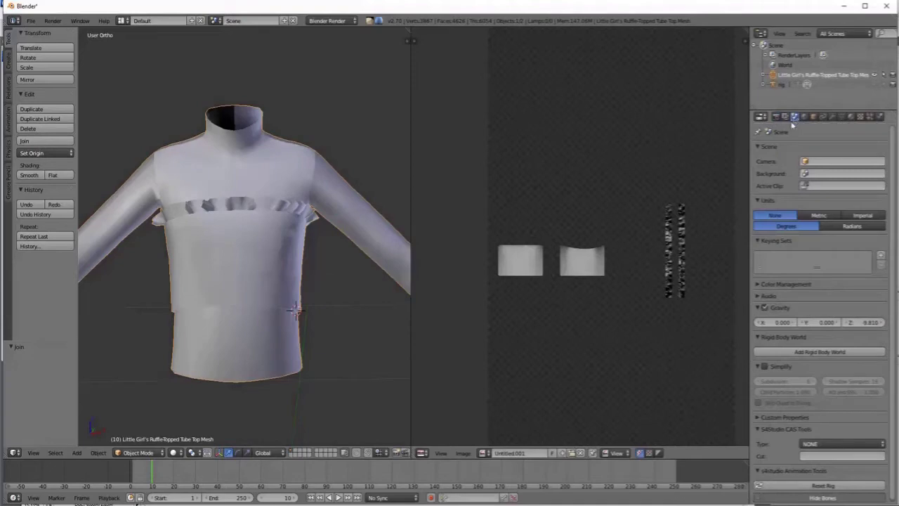
click(818, 445)
click(810, 423)
Step: Set the joined mesh's cut to 0000 and save the file as Child Female Ruffle-Hemmed Tube Top11.blend
key(Return)
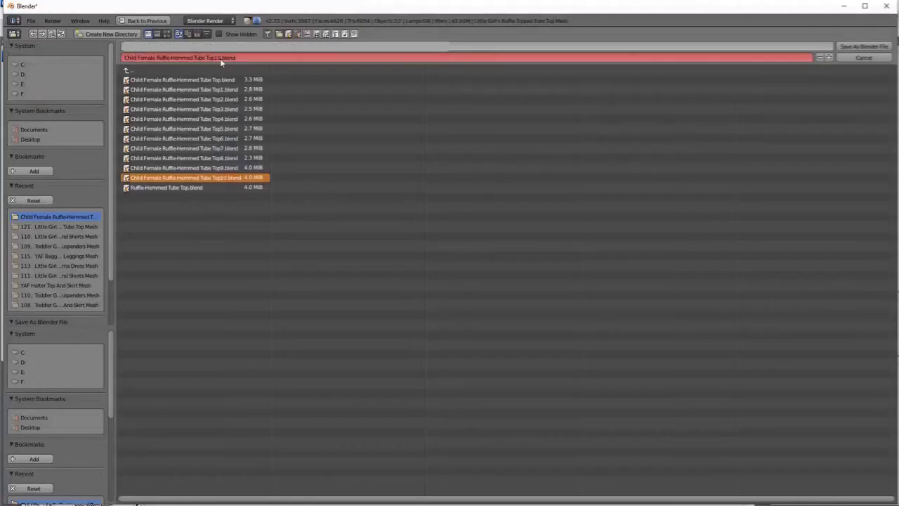
click(220, 59)
click(222, 58)
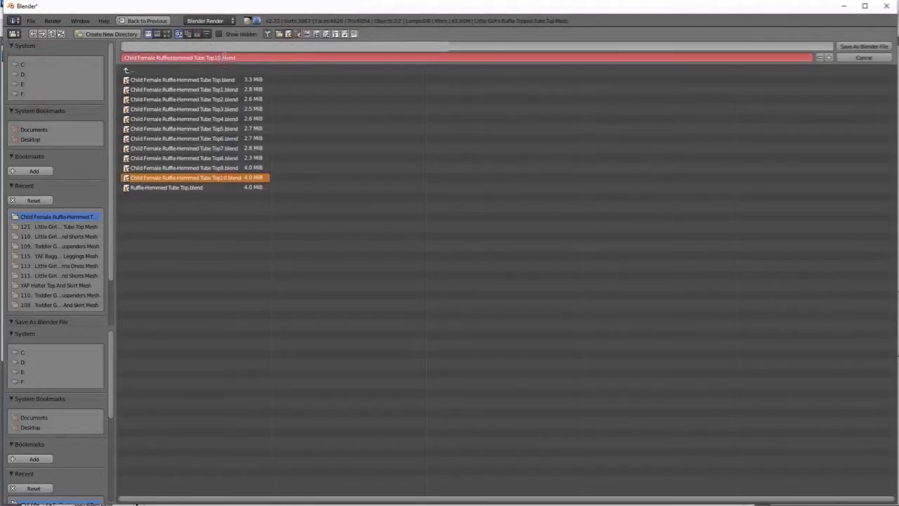
key(Return)
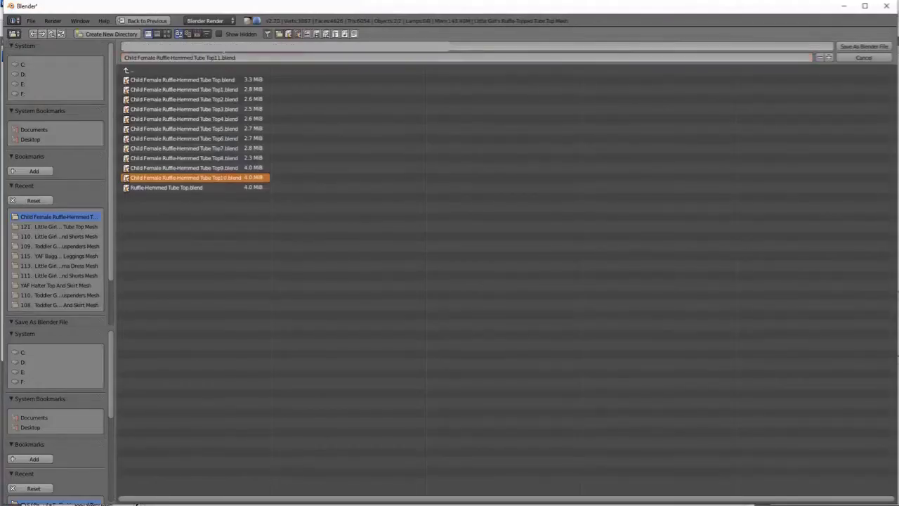
click(853, 47)
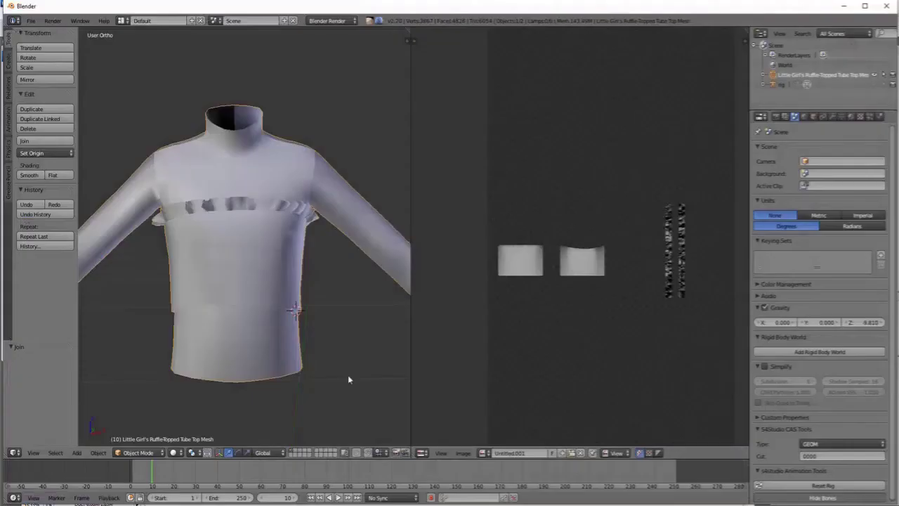
Step: Switch to Sims 4 Studio and import Child Female Ruffle-Hemmed Tube Top11 as the LOD 0 mesh
click(465, 504)
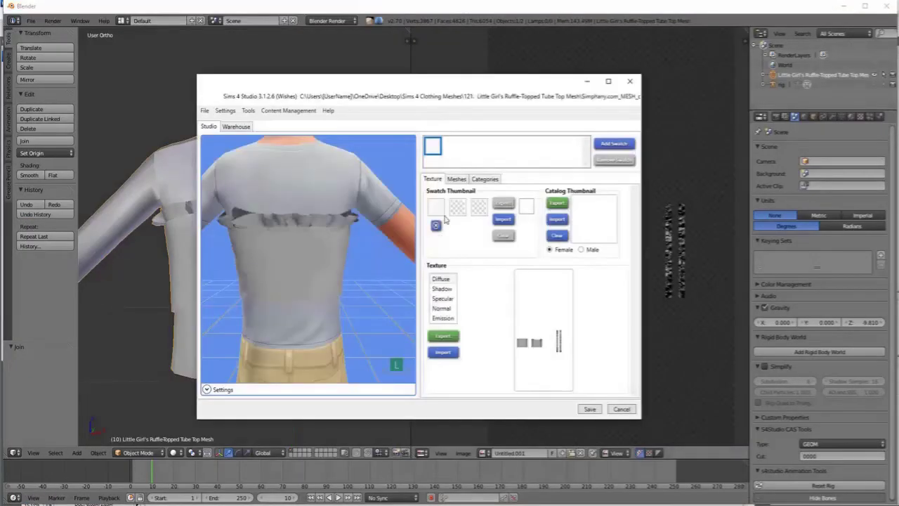
click(455, 179)
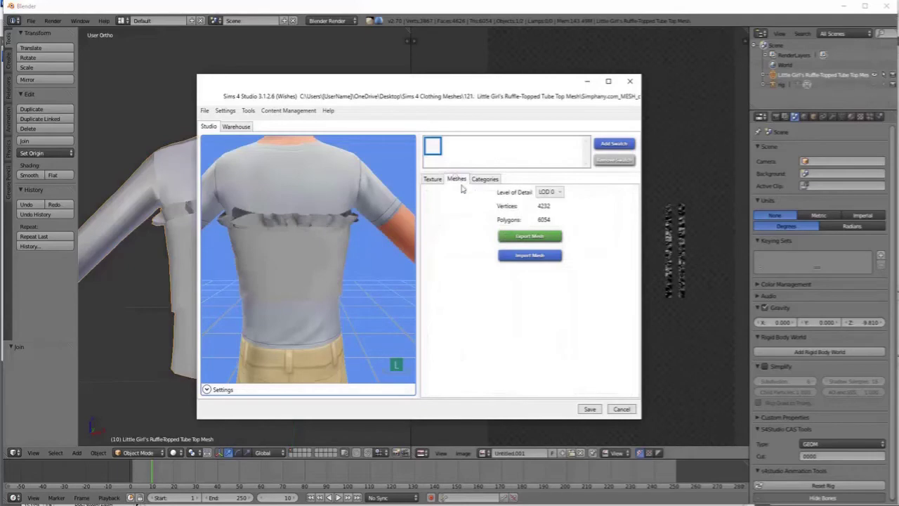
click(529, 255)
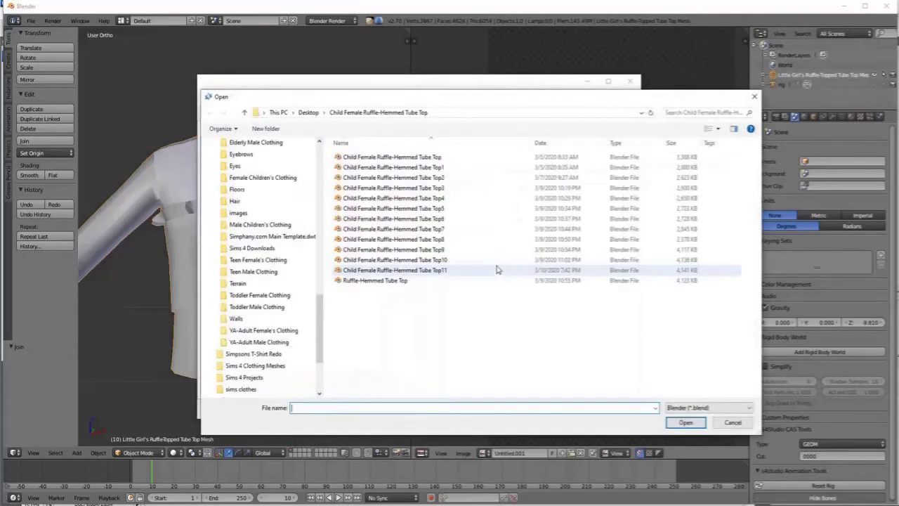
click(438, 271)
click(685, 422)
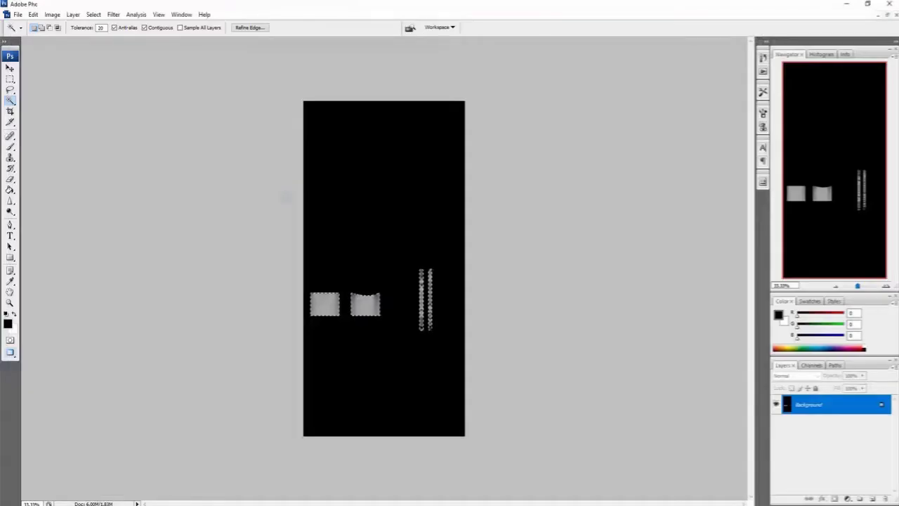
Step: Switch to Photoshop and undo the flattening of the tube top texture's layers
click(33, 14)
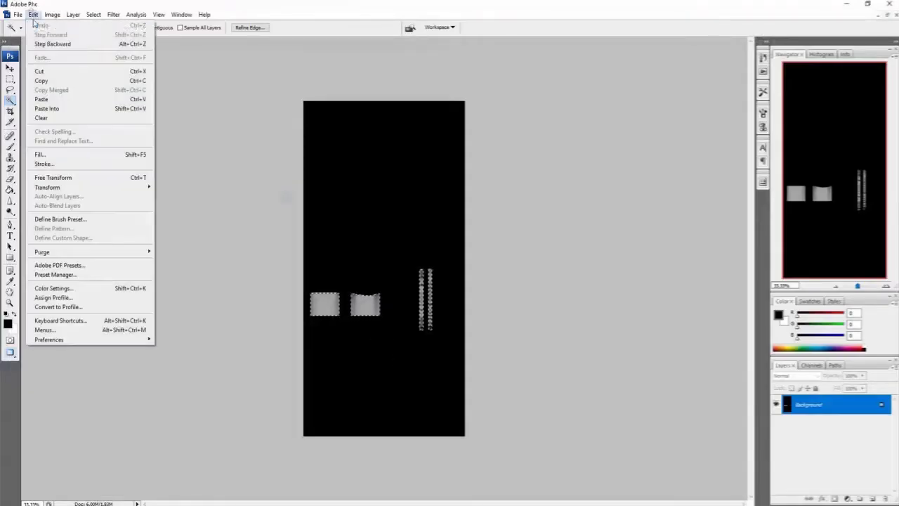
click(42, 46)
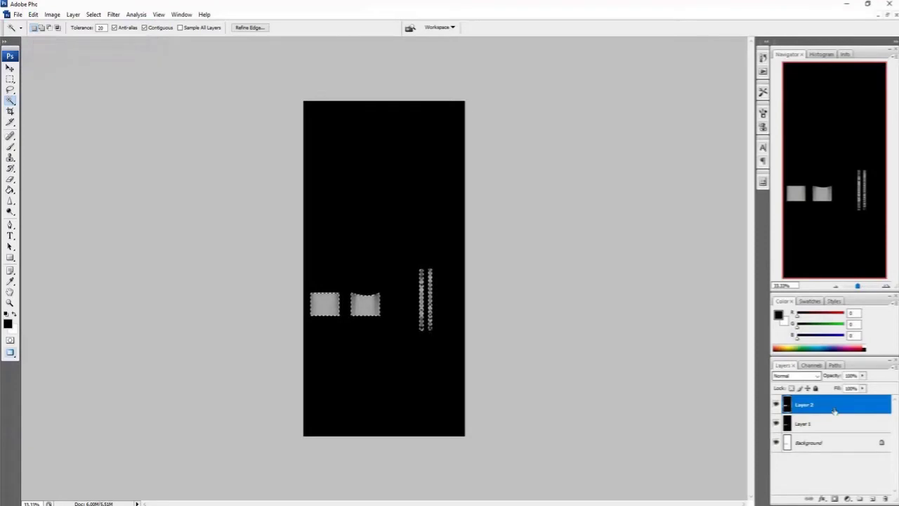
Step: Delete Layer 1 and Layer 2 from the tube top texture document
drag(802, 423, 886, 497)
drag(805, 405, 883, 497)
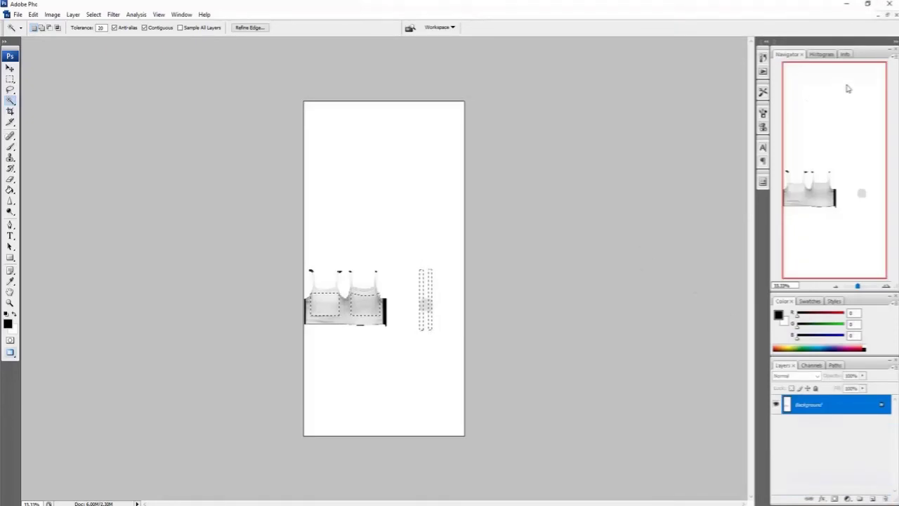
Step: Show the documents in separate windows and close Untitled.png without saving its changes
click(888, 15)
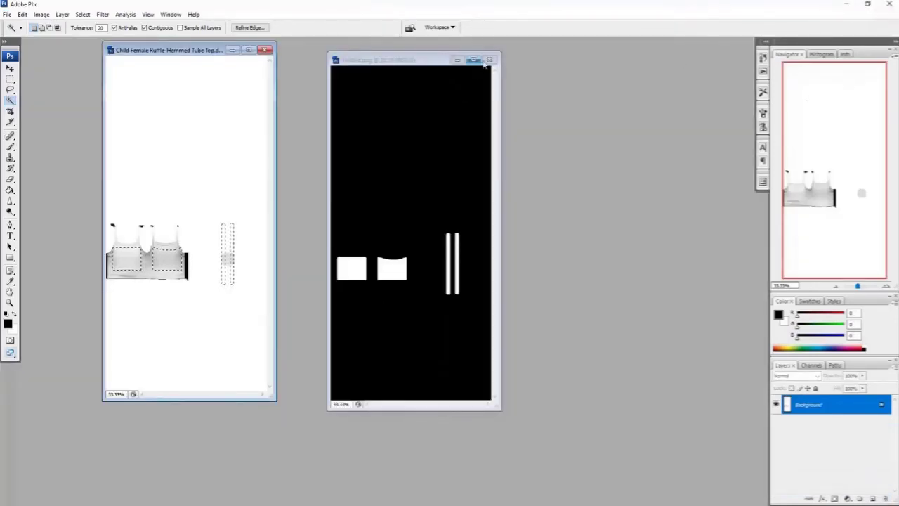
click(490, 61)
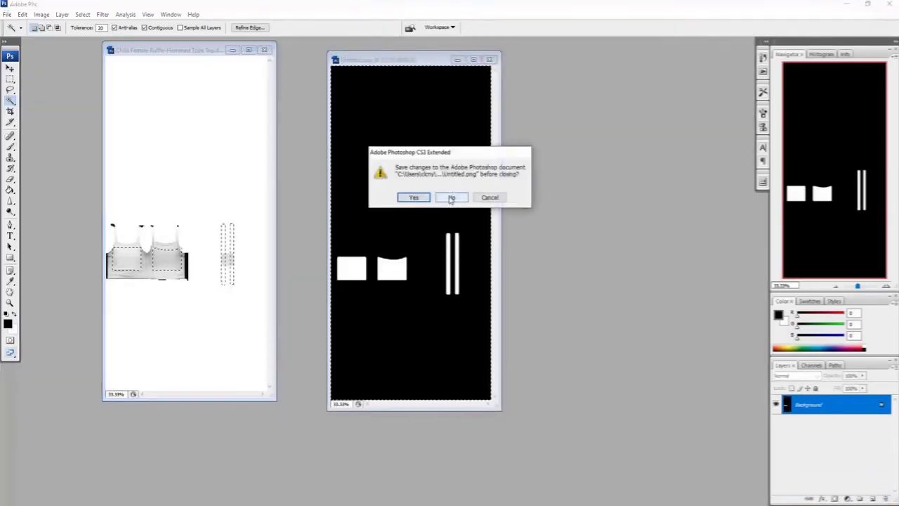
click(451, 197)
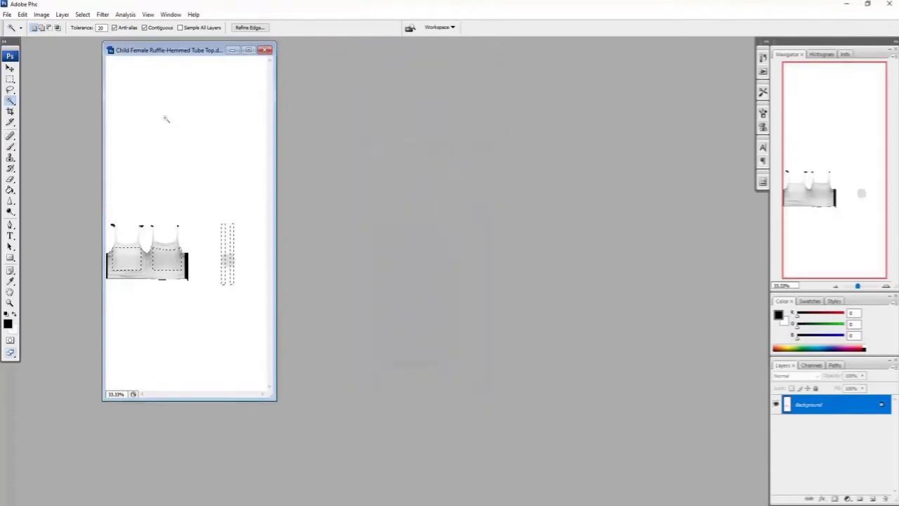
Step: Open Untitled.001.png from the tube top folder and place its window beside the tube top texture document
click(6, 14)
click(223, 127)
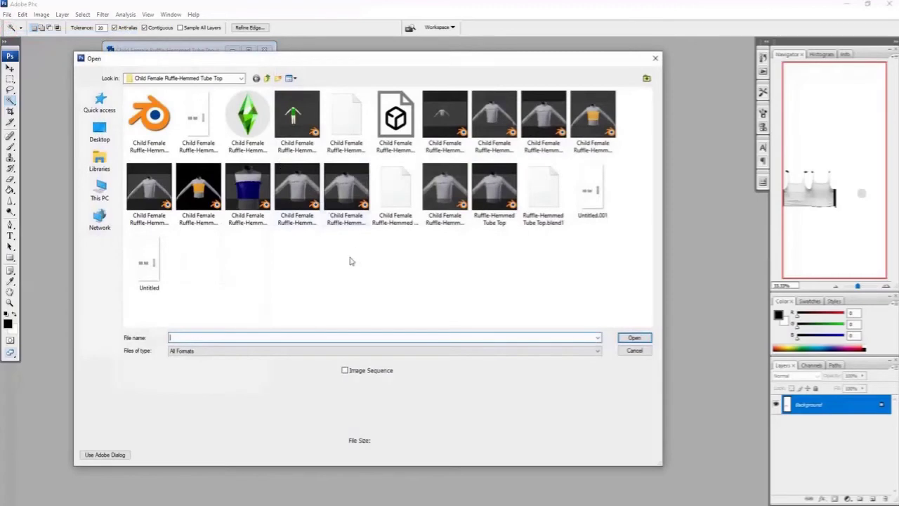
click(592, 203)
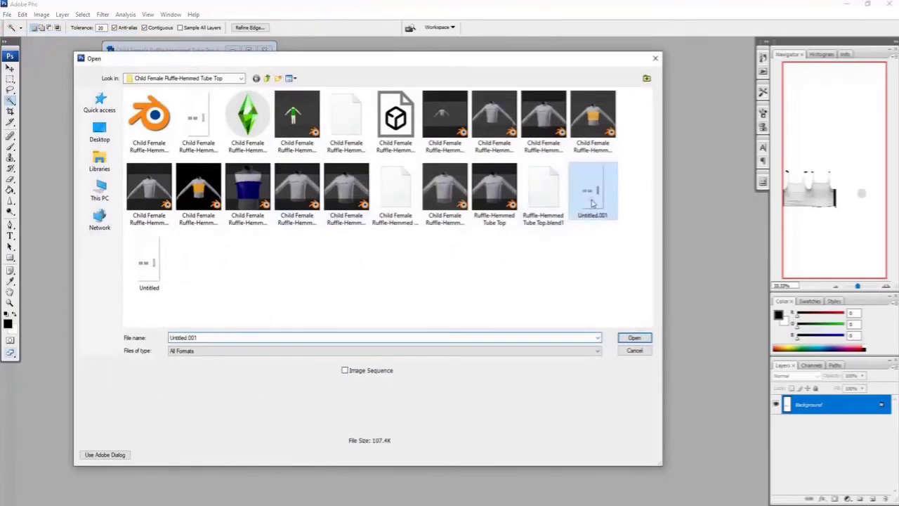
click(634, 338)
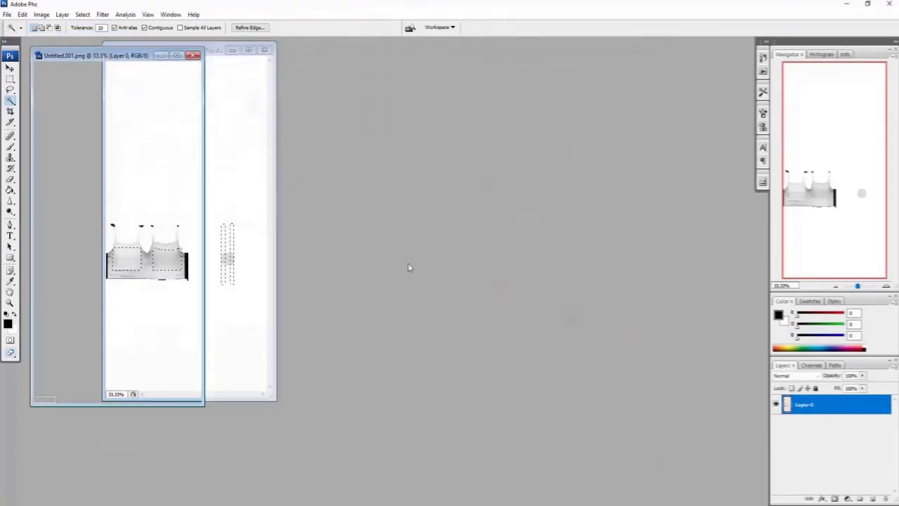
drag(79, 60, 354, 60)
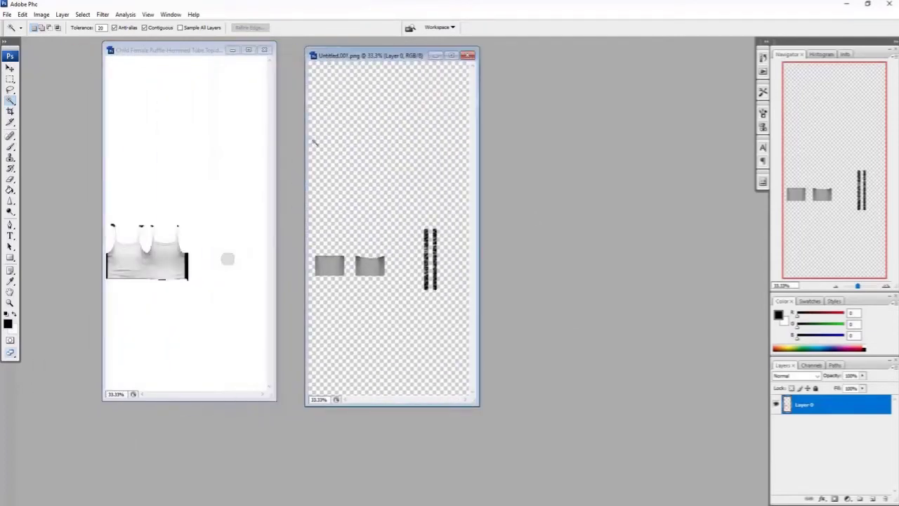
Step: Undo the deletion of Layer 2 and Layer 1 in the tube top texture document
click(150, 50)
click(23, 15)
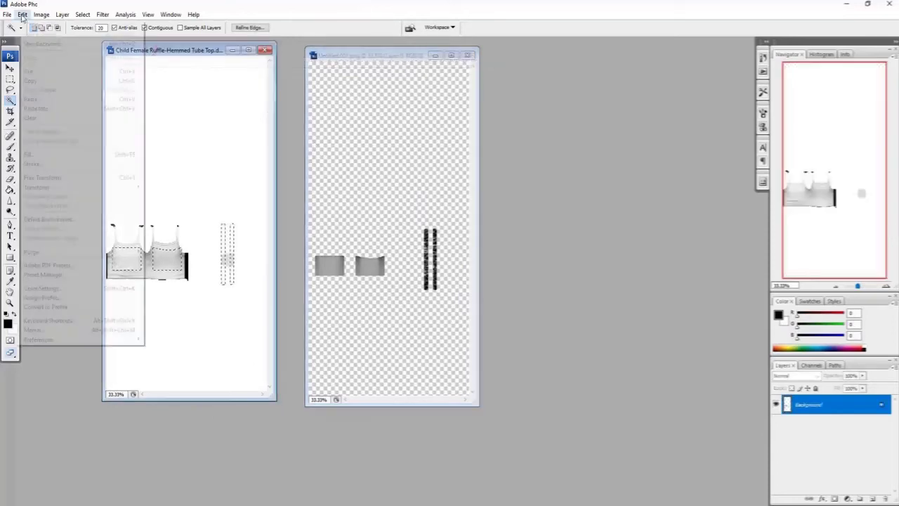
click(30, 44)
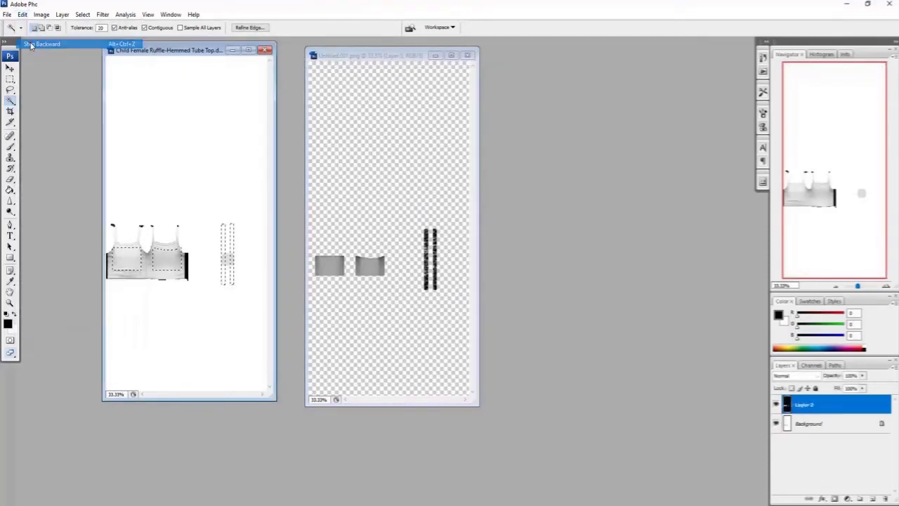
click(23, 16)
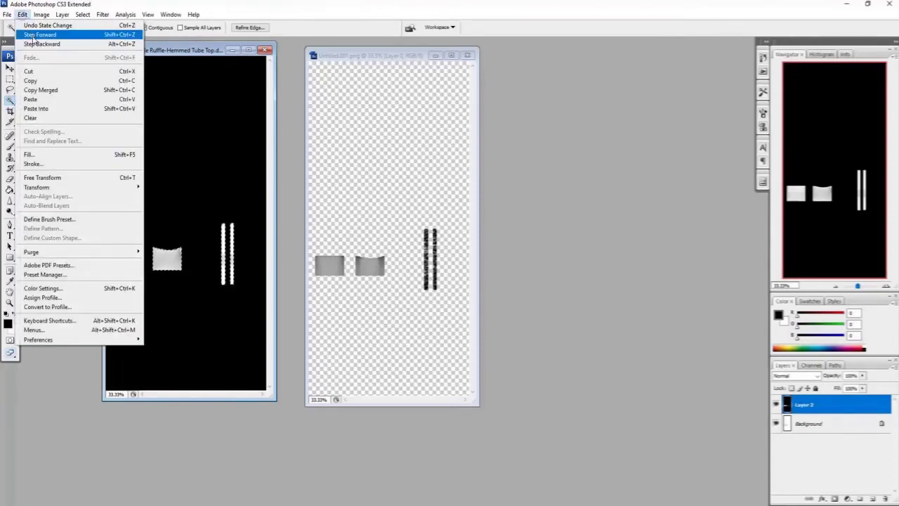
click(33, 44)
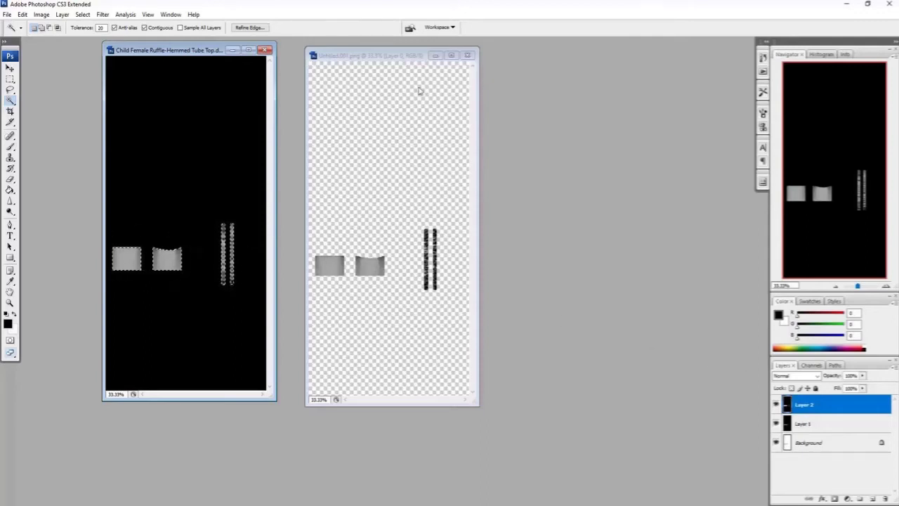
Step: Select the transparent background of Untitled.001.png with the Magic Wand and fill it with black
click(395, 56)
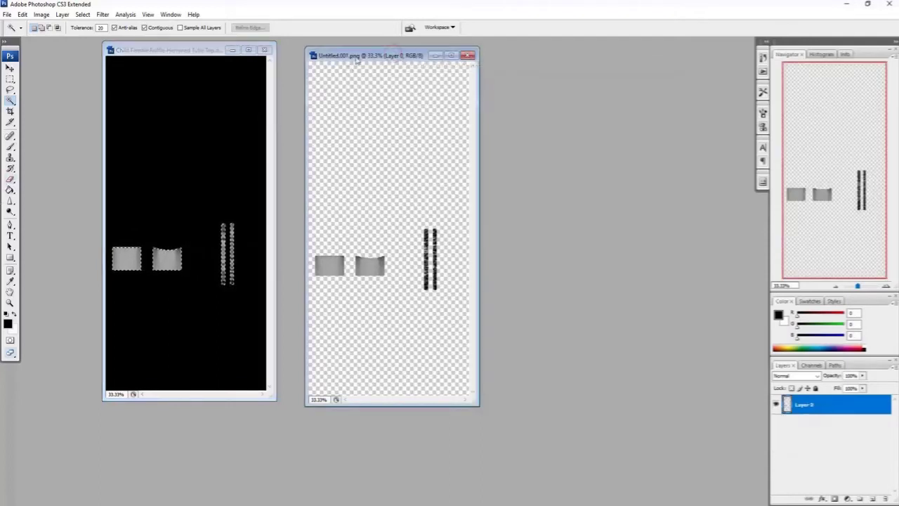
mouse_move(356, 57)
mouse_down()
mouse_move(382, 57)
mouse_move(358, 58)
mouse_up()
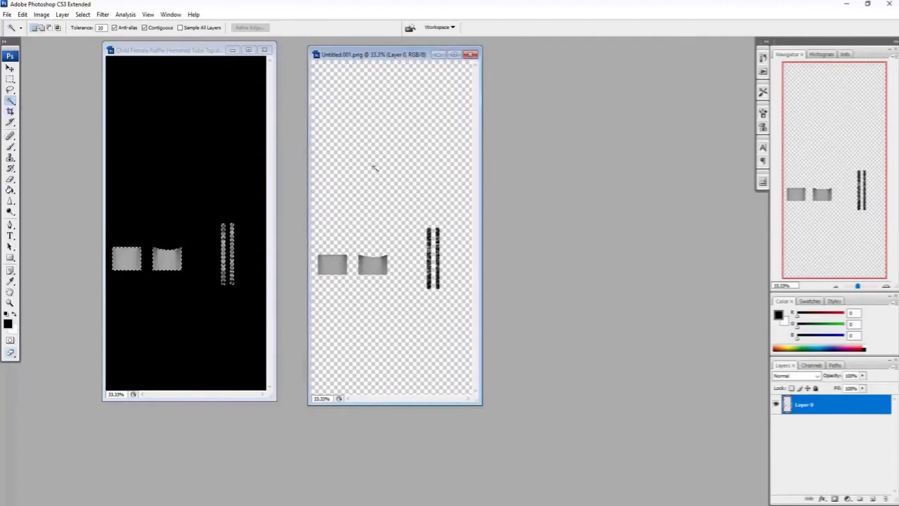
click(373, 166)
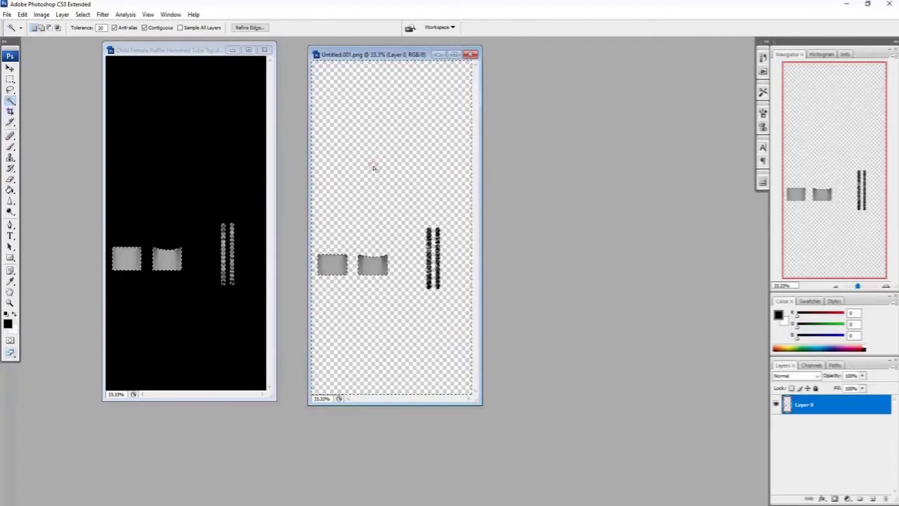
click(10, 190)
click(362, 160)
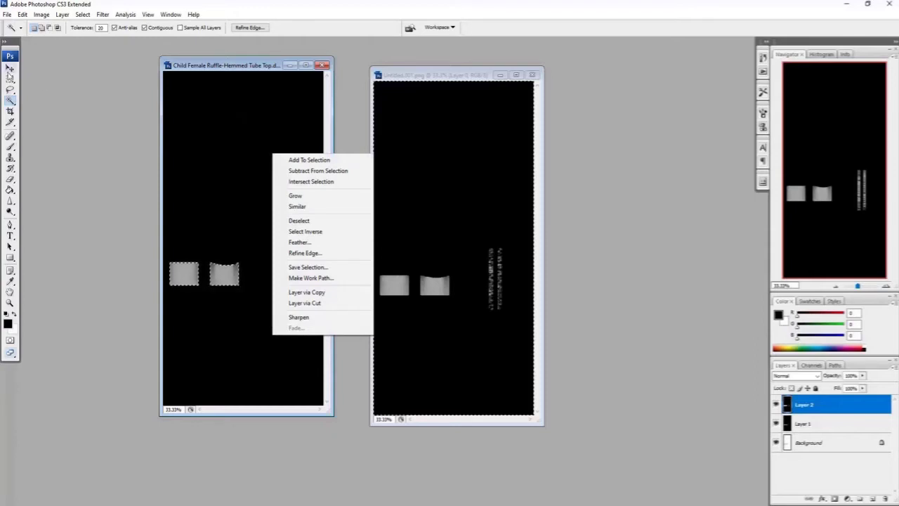
Step: Clear the selection in the tube top texture document and paste the new baked texture as a layer replacing Layer 2
click(8, 78)
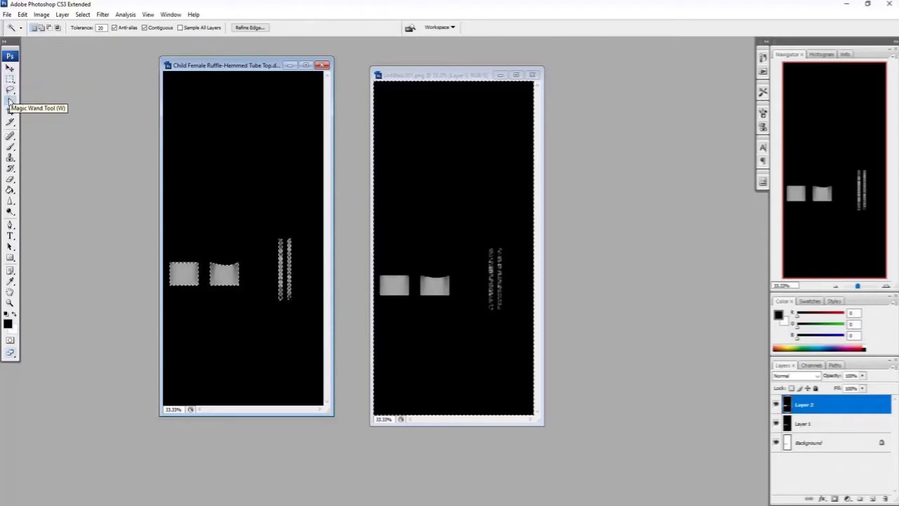
right_click(233, 124)
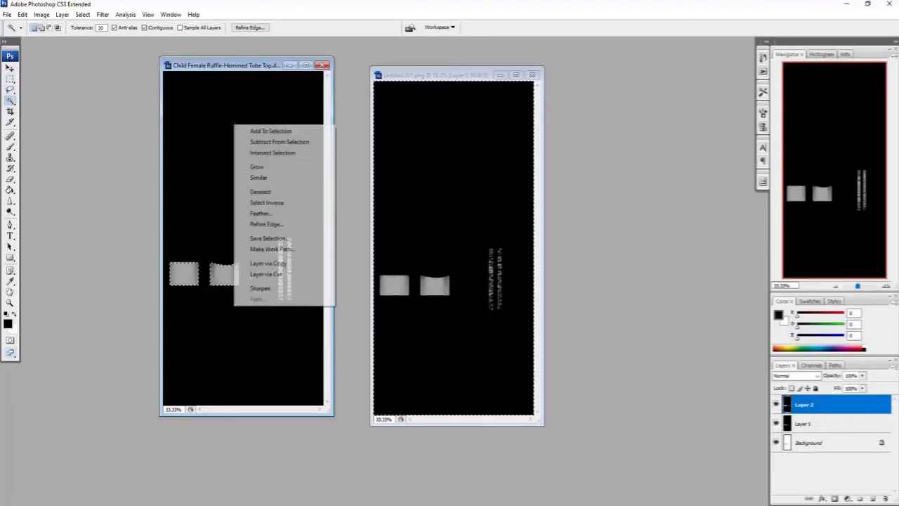
click(263, 191)
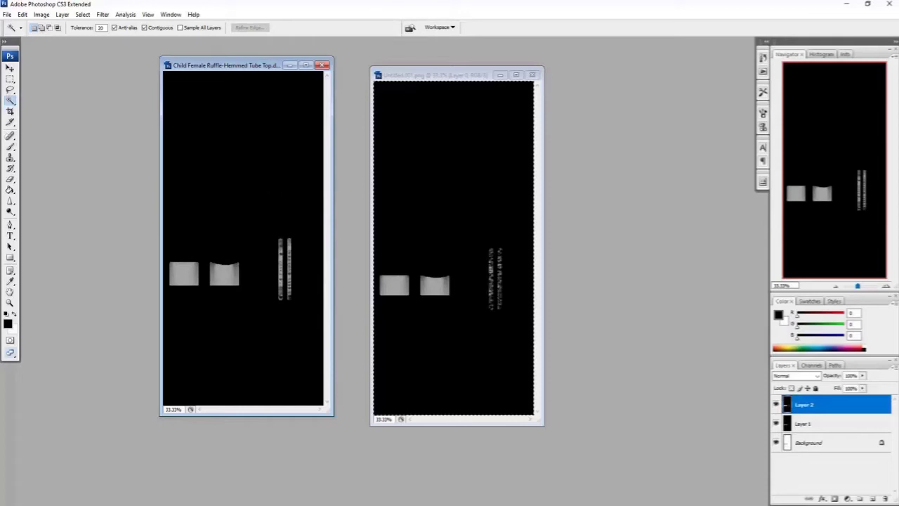
key(ctrl+v)
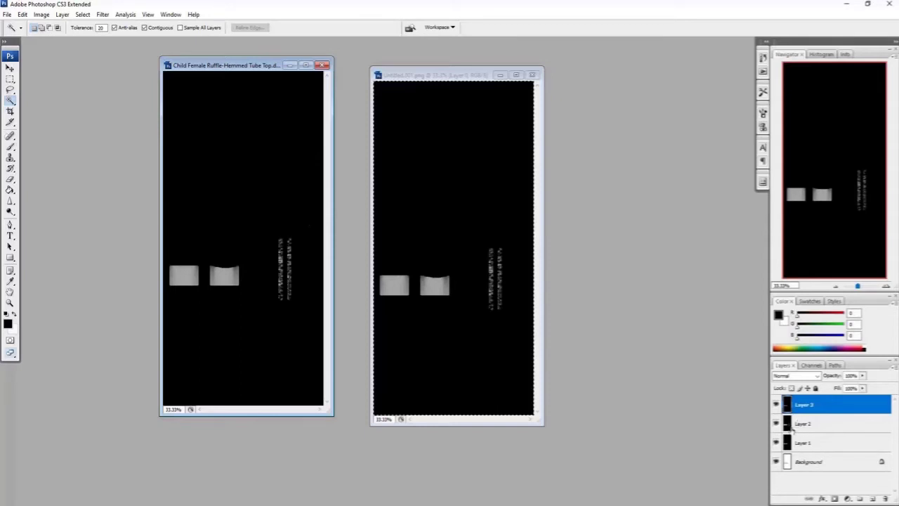
click(777, 405)
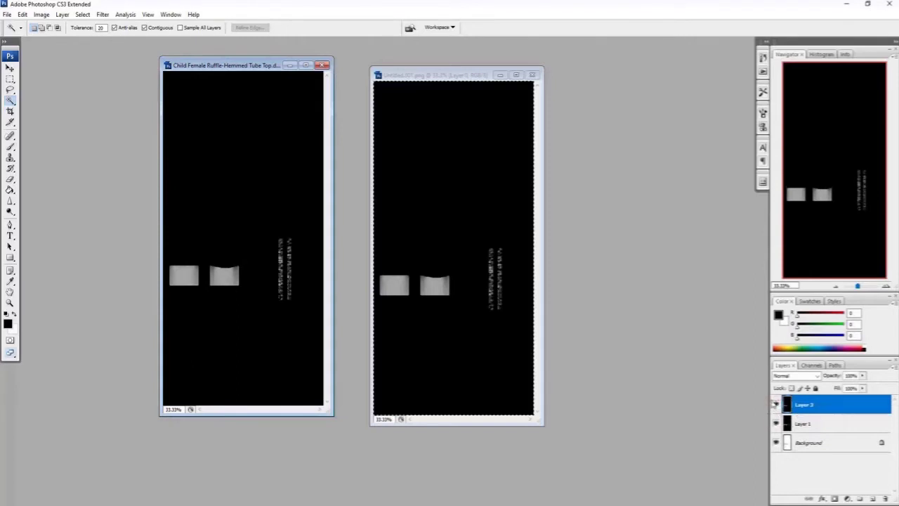
Step: Delete the ruffle strip area from Layer 3 of the tube top texture using a rectangular selection, and clear the selection
click(10, 77)
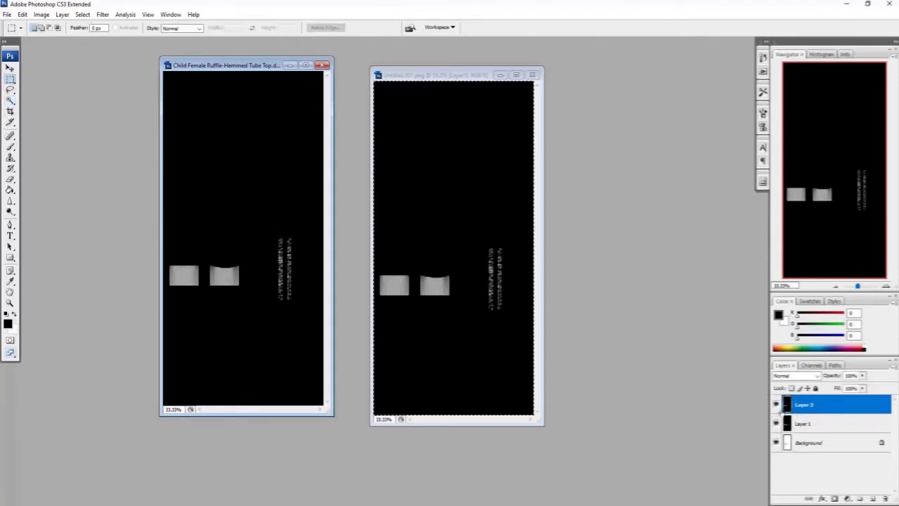
drag(265, 226, 314, 329)
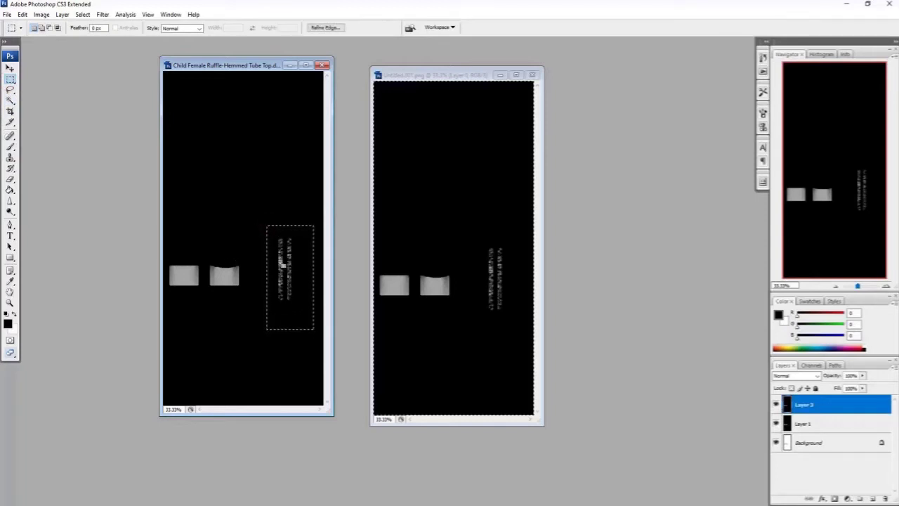
key(Delete)
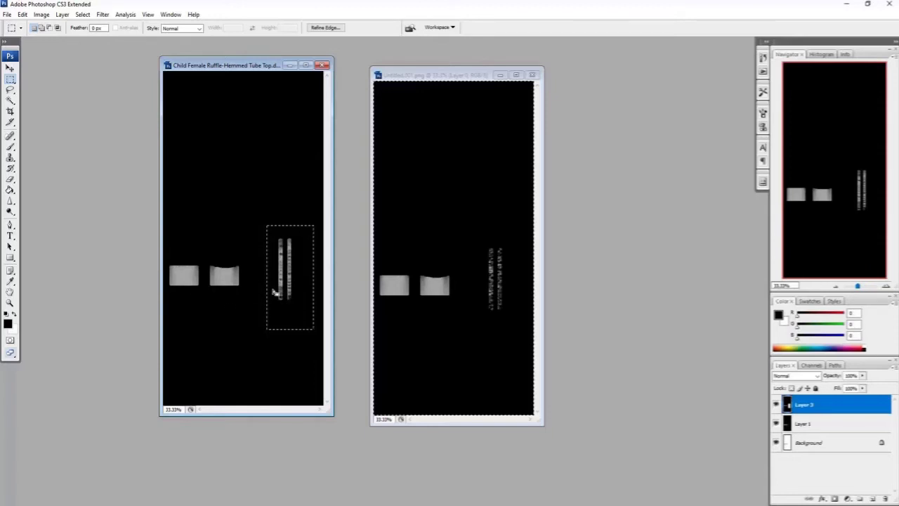
right_click(251, 161)
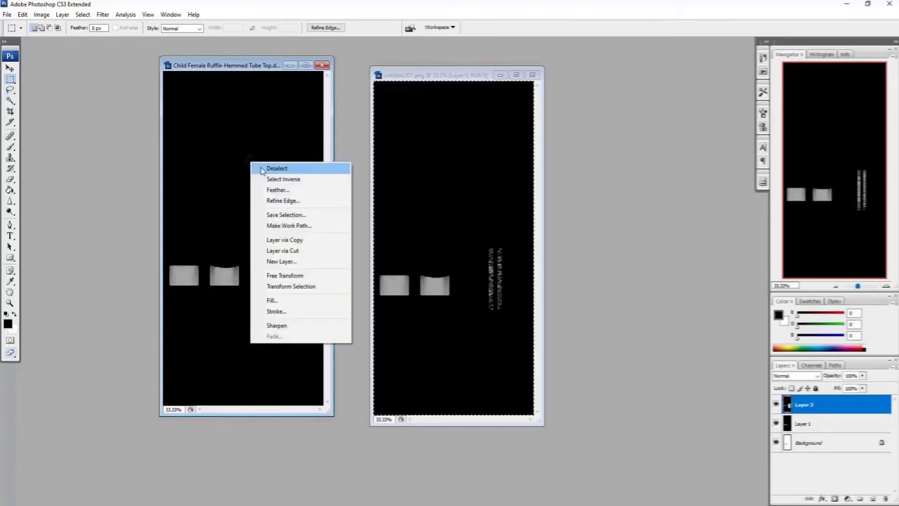
click(262, 167)
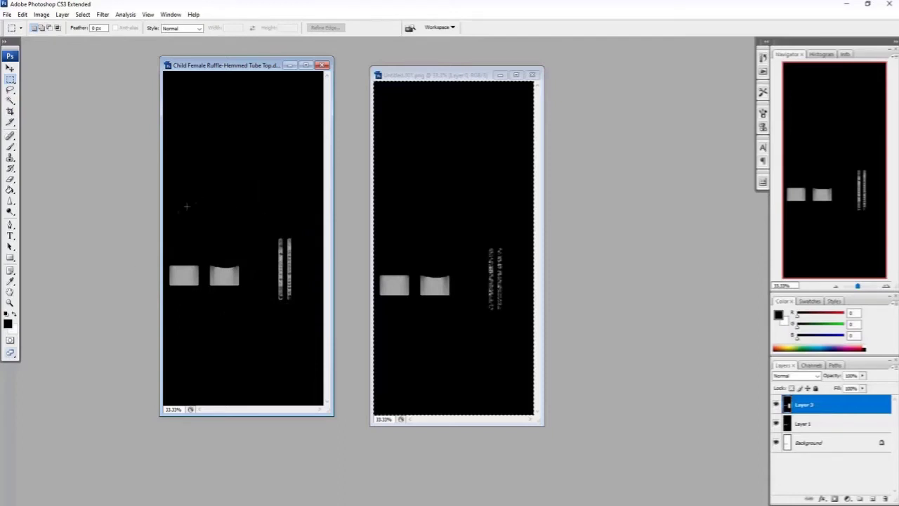
Step: Step Untitled.001.png back to its black background selection, invert the selection and delete the garment pieces
click(441, 75)
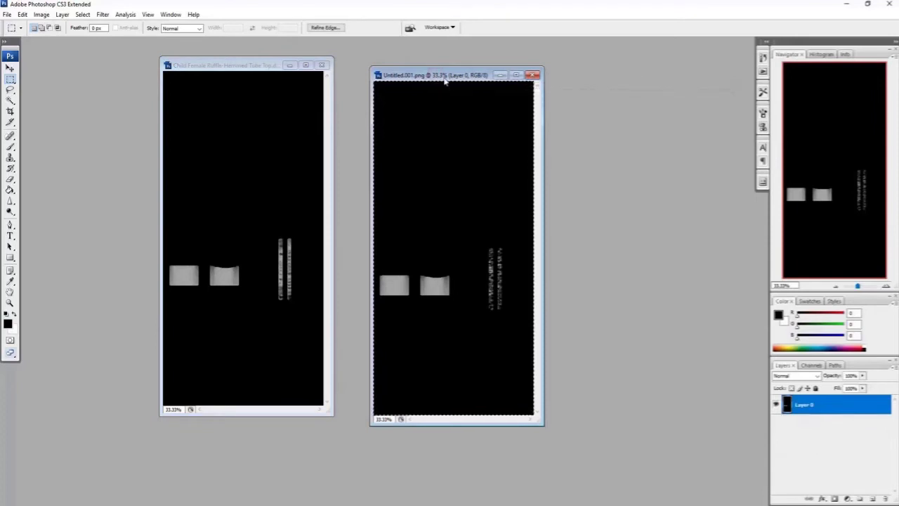
drag(441, 76, 437, 70)
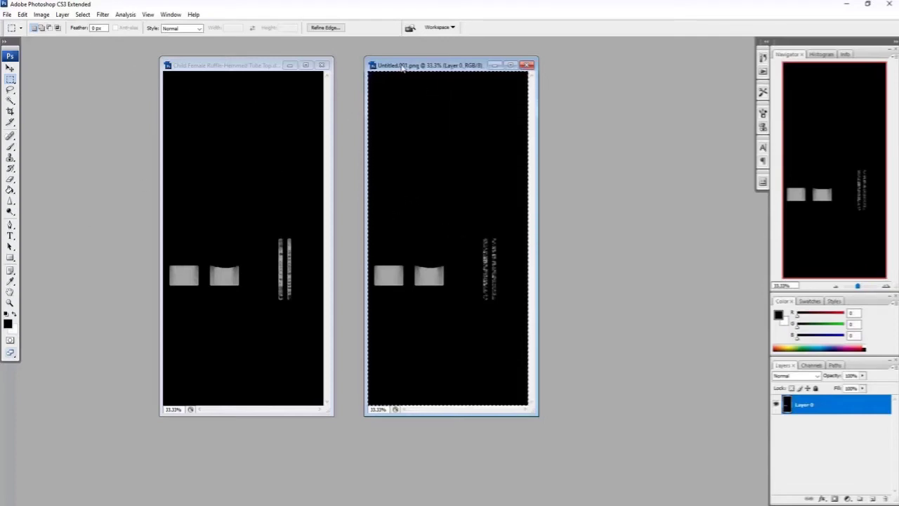
click(23, 15)
click(30, 43)
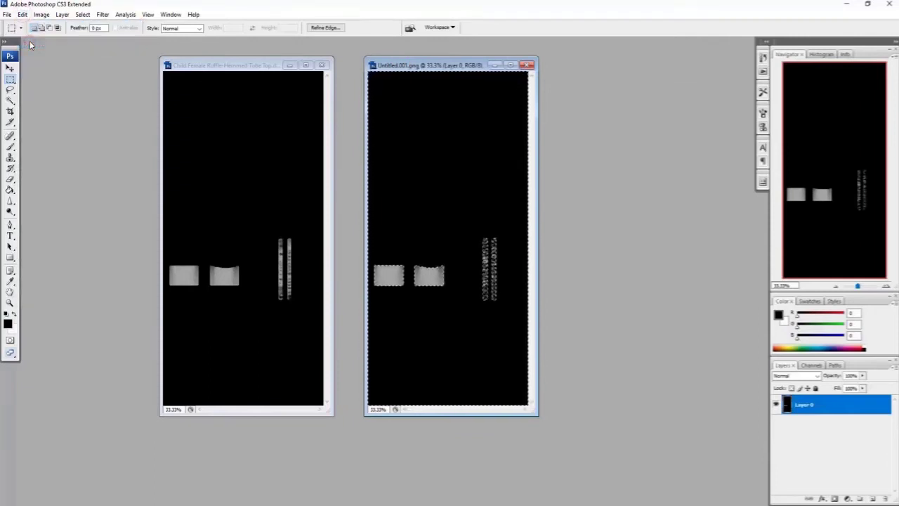
click(83, 15)
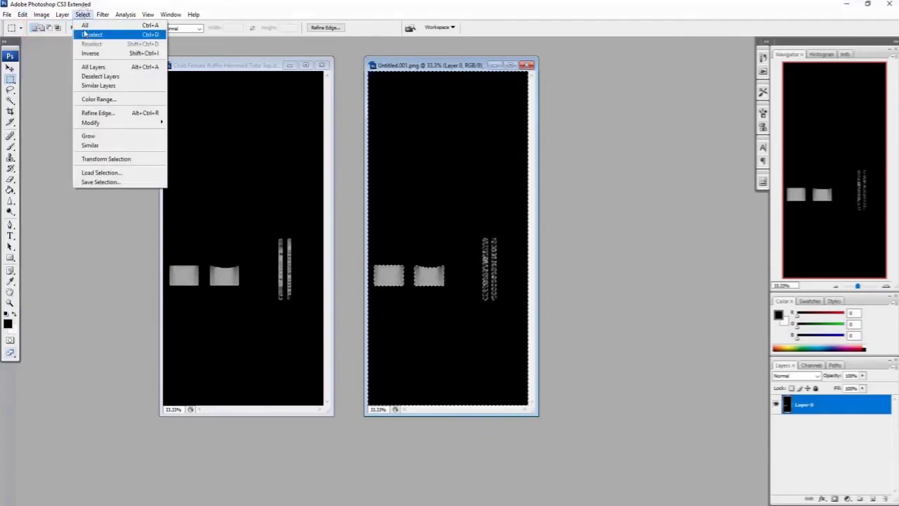
click(85, 54)
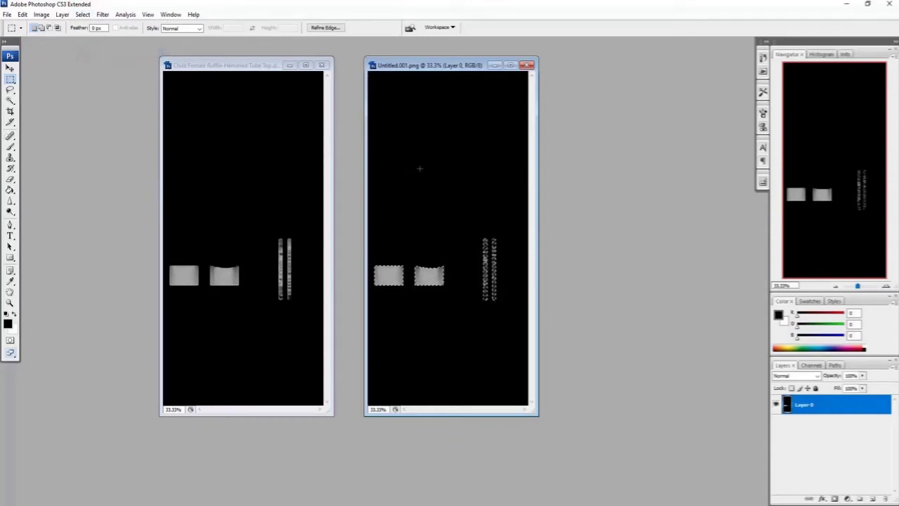
key(Delete)
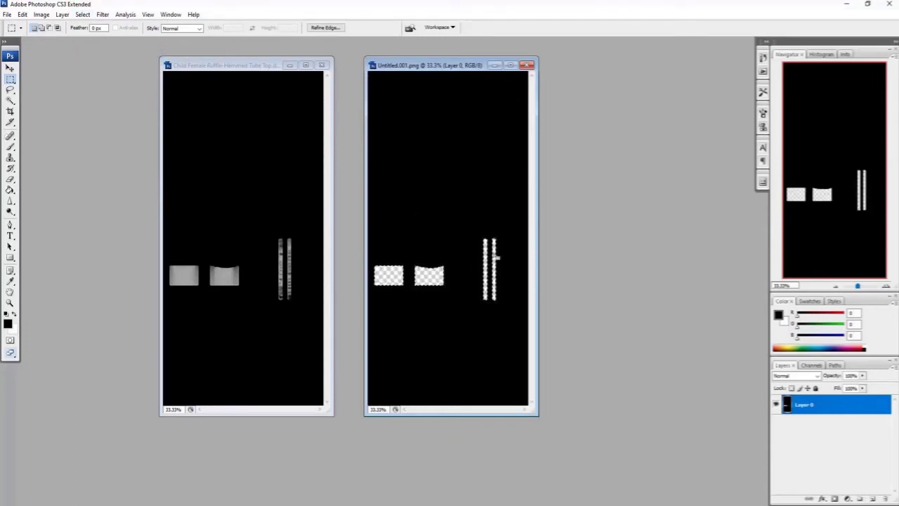
Step: Flatten Untitled.001.png and select the entire black-and-white image for copying
click(62, 14)
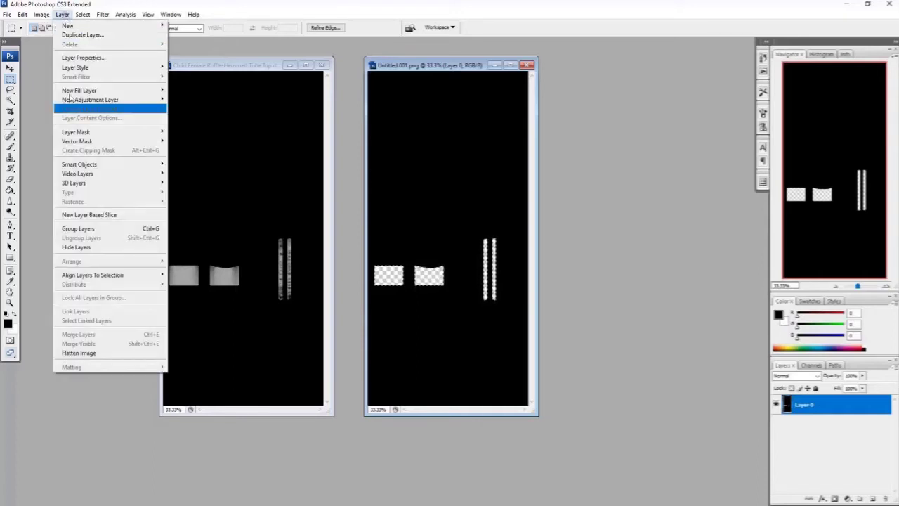
click(79, 352)
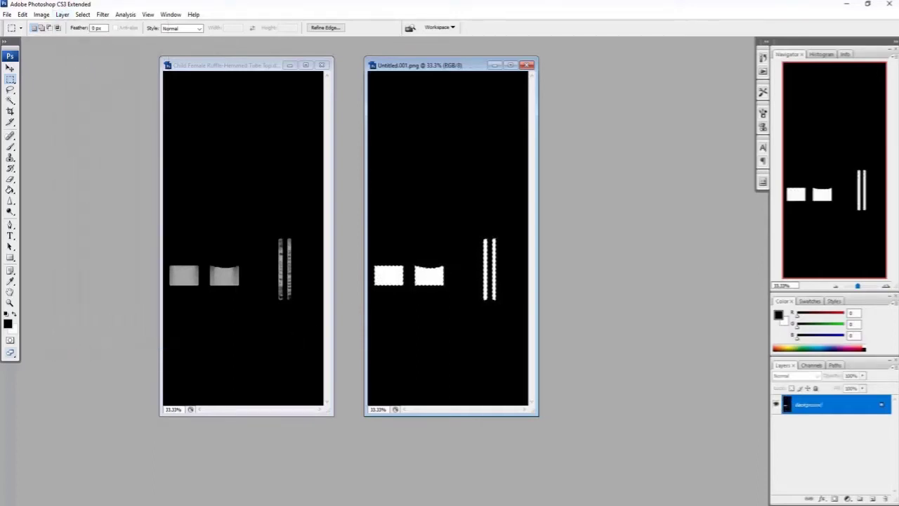
key(ctrl+a)
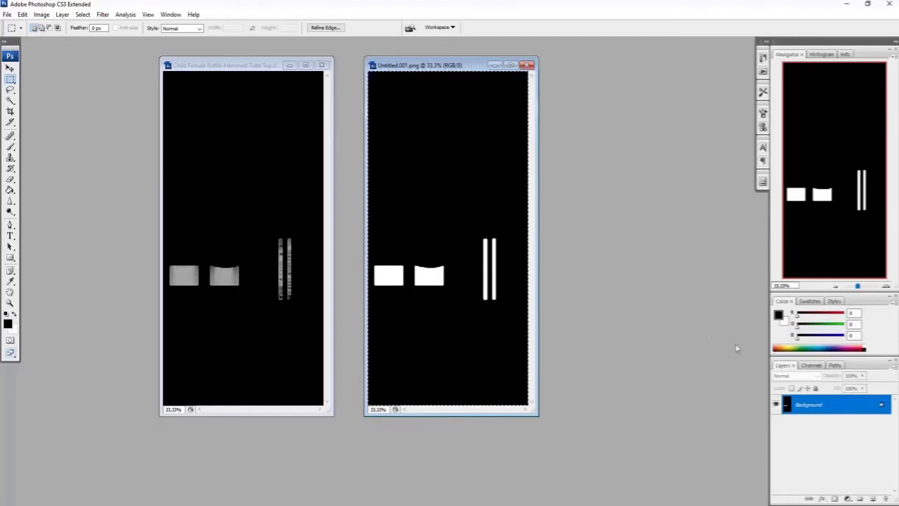
Step: Maximize the tube top texture document and paste the black-and-white mask into its Alpha 1 channel
click(305, 66)
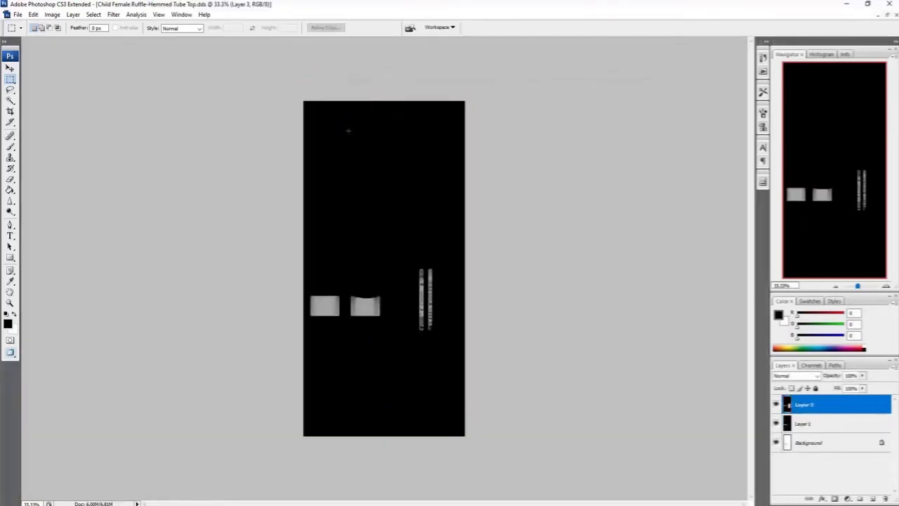
click(810, 365)
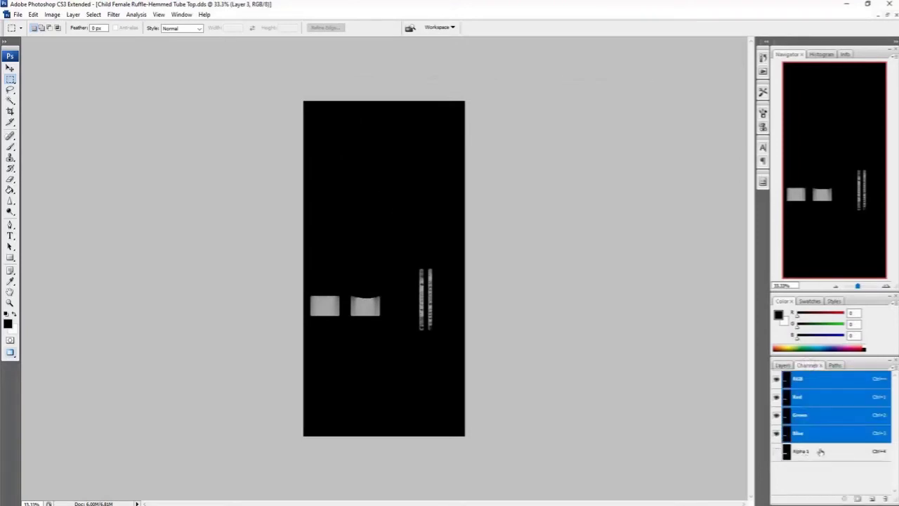
click(819, 452)
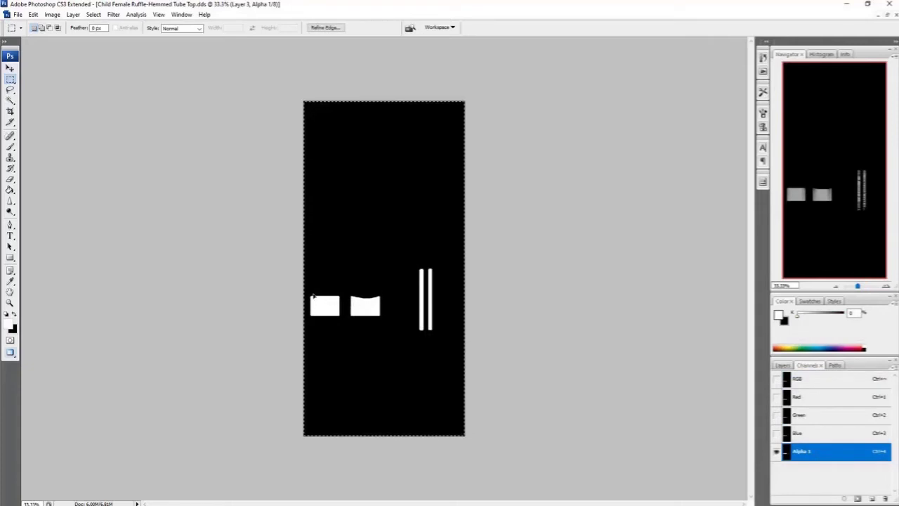
Step: Return to Layer 3 and paste the black-and-white mask as a new layer above it
click(783, 365)
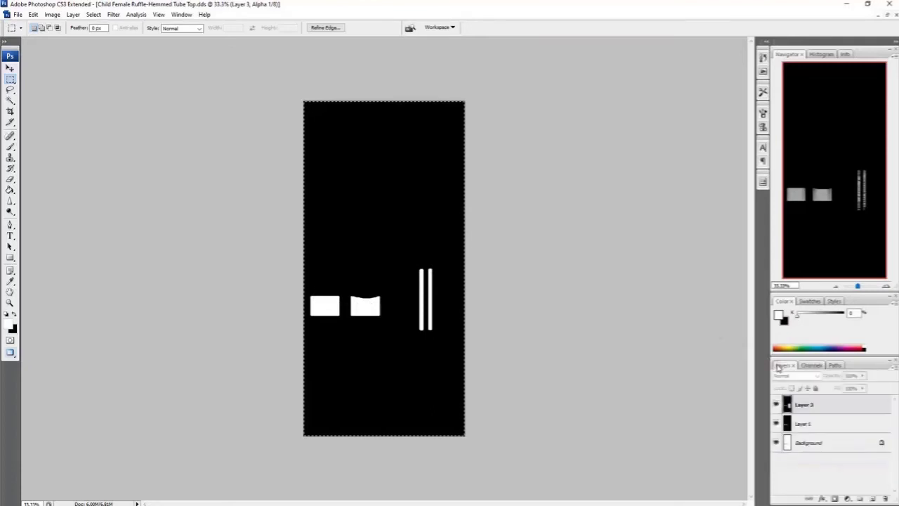
click(825, 407)
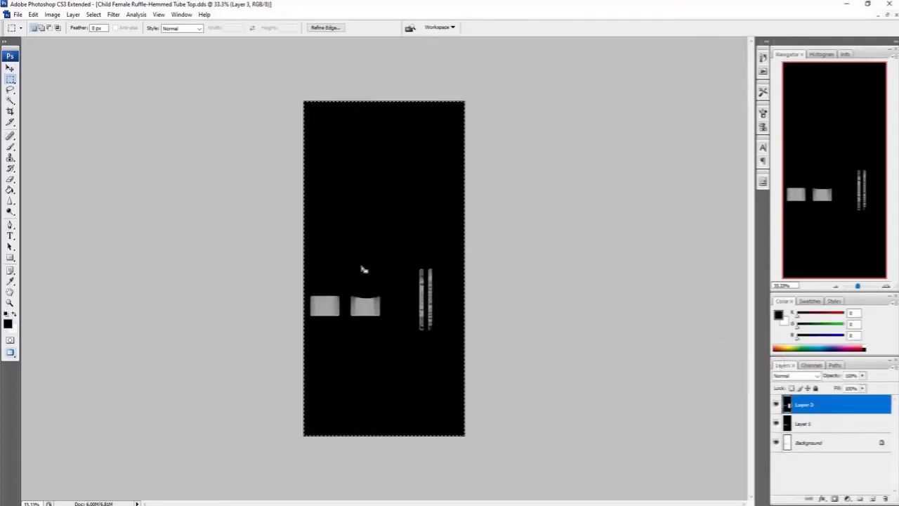
key(ctrl+j)
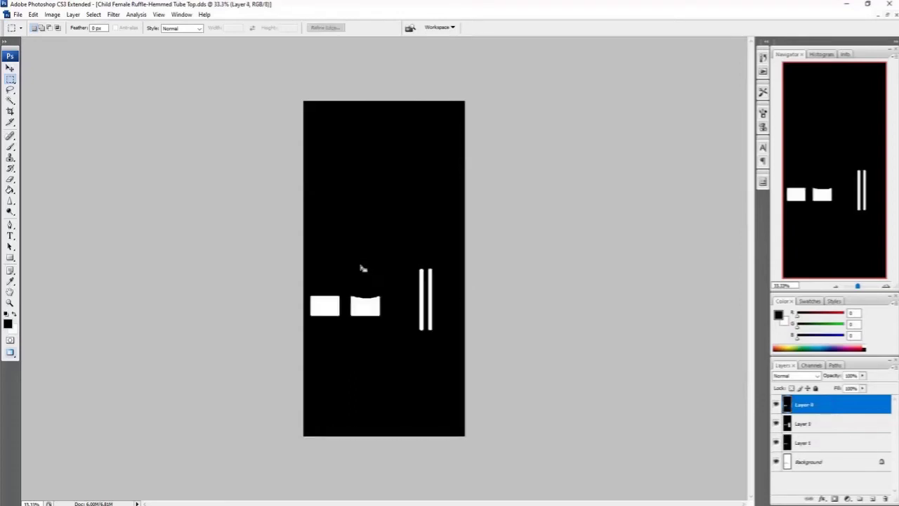
Step: Select the mask layer's black background with the Magic Wand, invert the selection and remove the white garment shapes
click(9, 100)
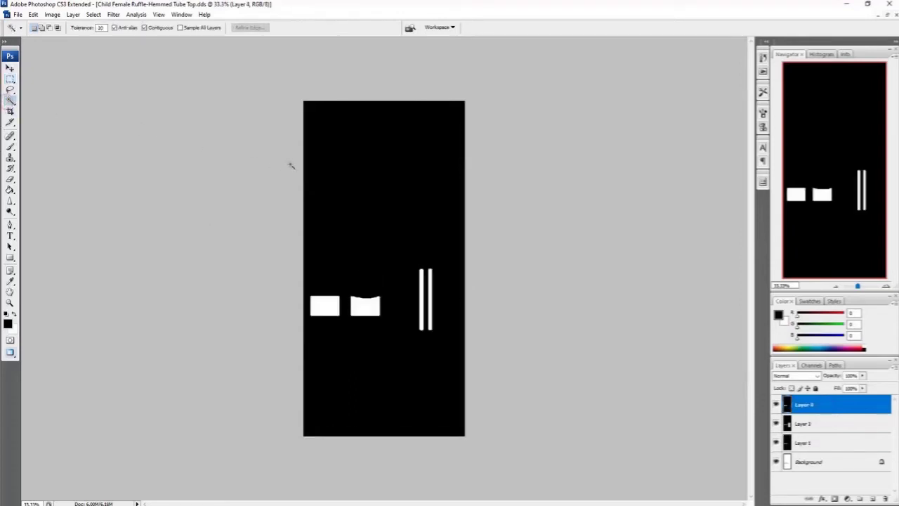
click(331, 169)
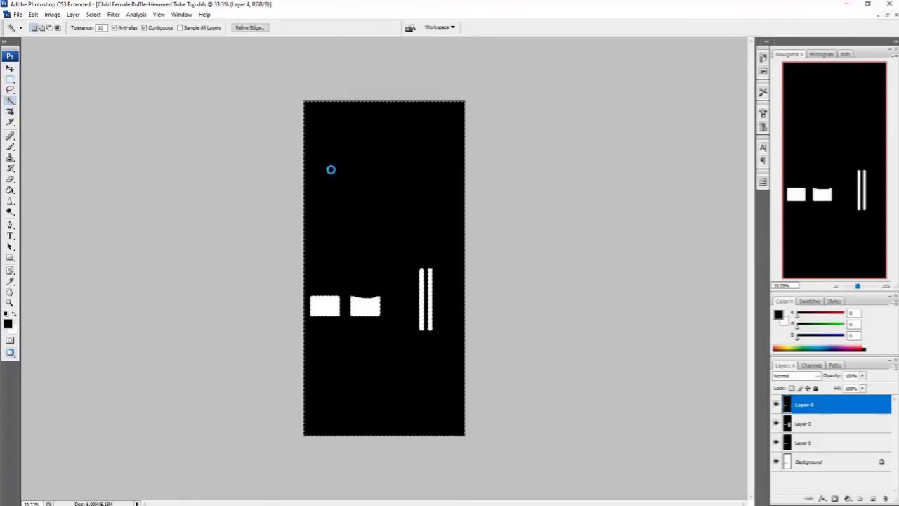
click(93, 14)
click(101, 53)
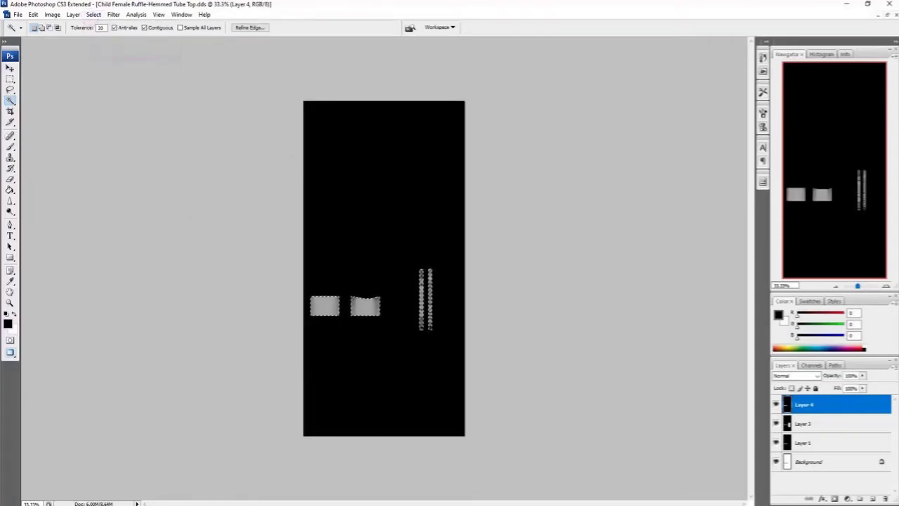
Step: Clear the selection and flatten the tube top texture into a single background layer
right_click(315, 163)
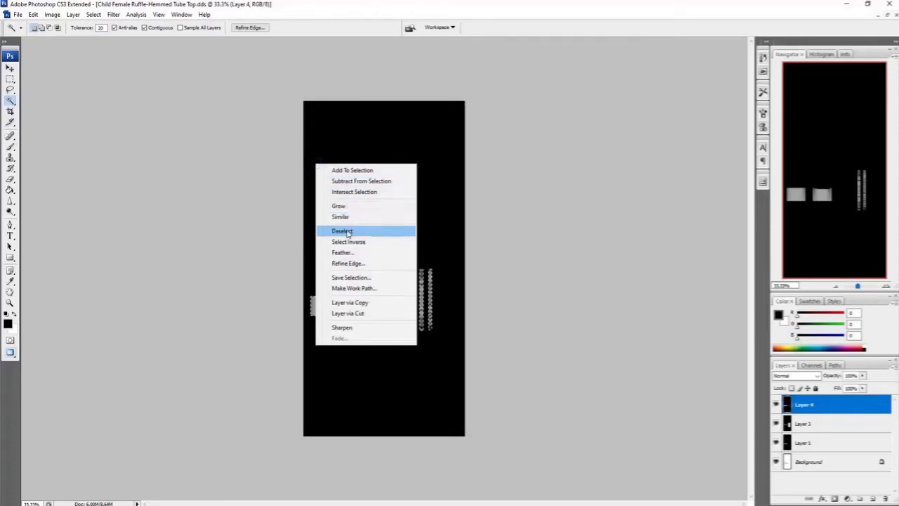
click(342, 230)
click(73, 14)
click(90, 352)
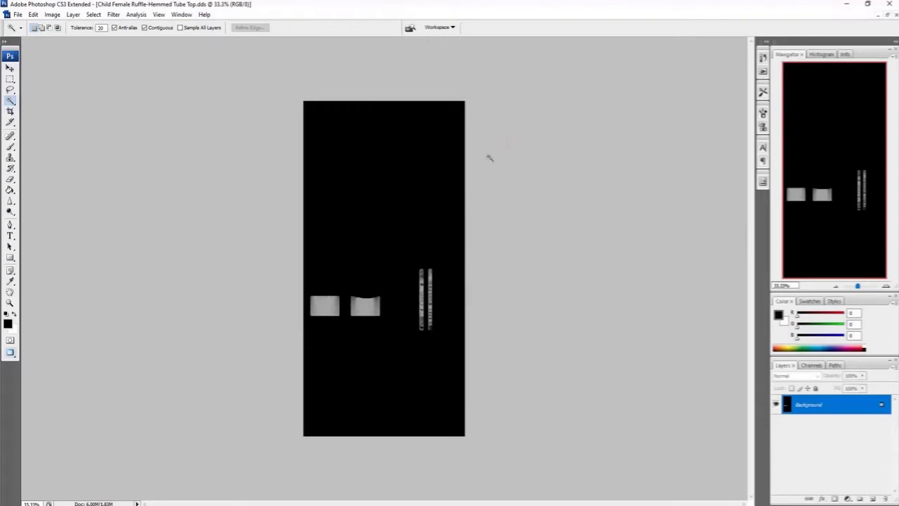
Step: Switch to Sims 4 Studio and import Child Female Ruffle-Hemmed Tube Top as the diffuse texture
click(493, 504)
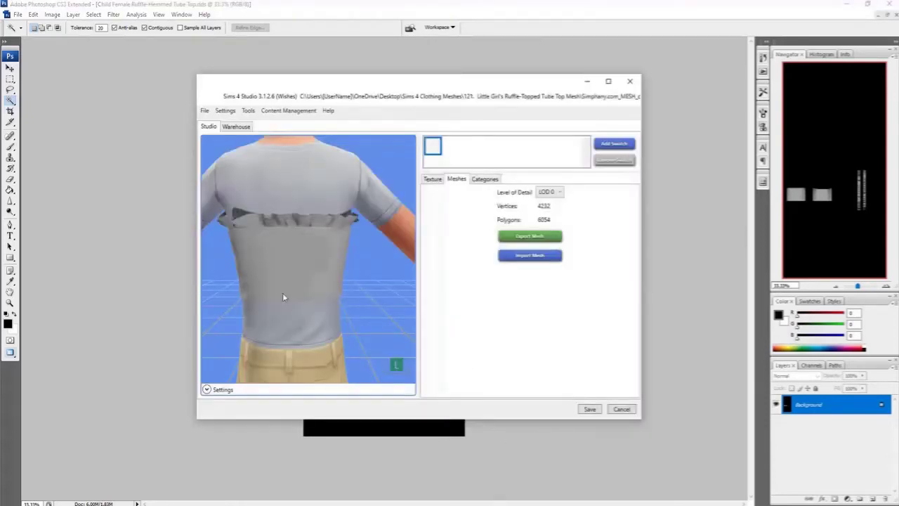
right_drag(233, 290, 236, 277)
click(433, 179)
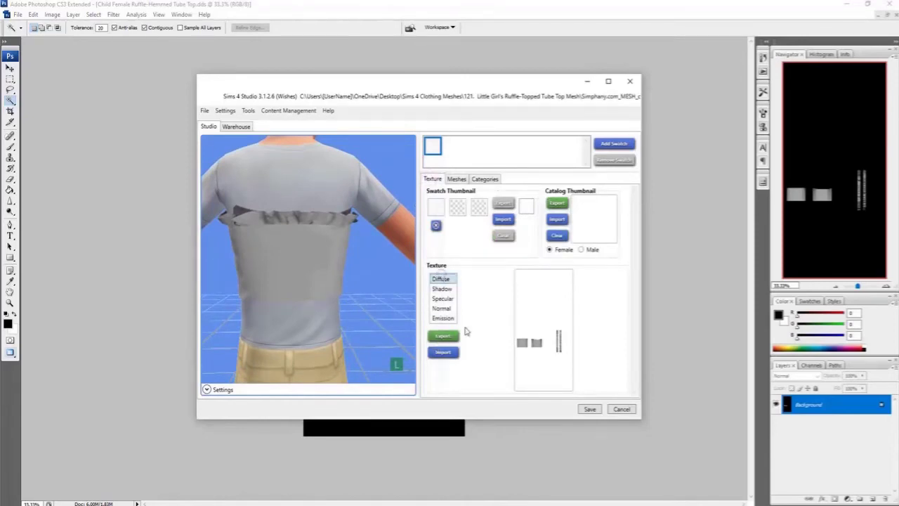
click(443, 352)
click(386, 157)
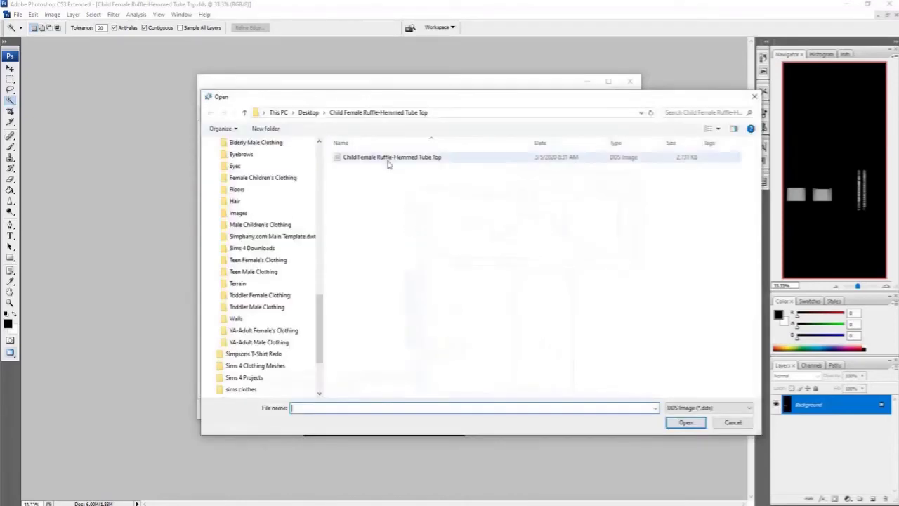
click(685, 423)
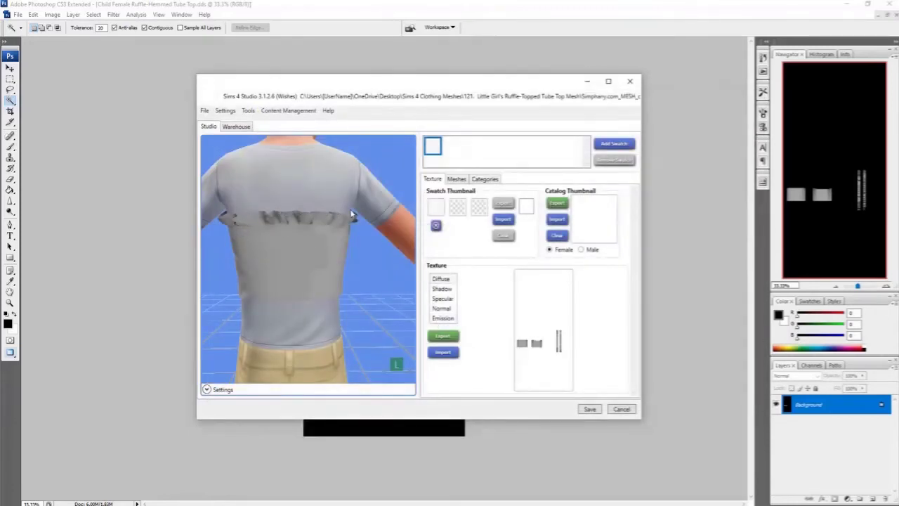
Step: Examine the retextured tube top from the front in the 3D preview, including its lower hem up close
drag(315, 208, 290, 246)
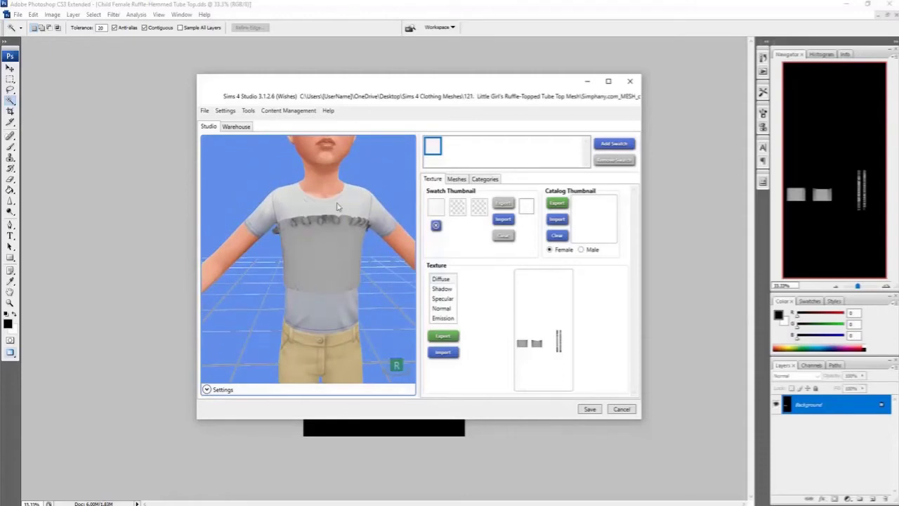
drag(354, 247, 343, 199)
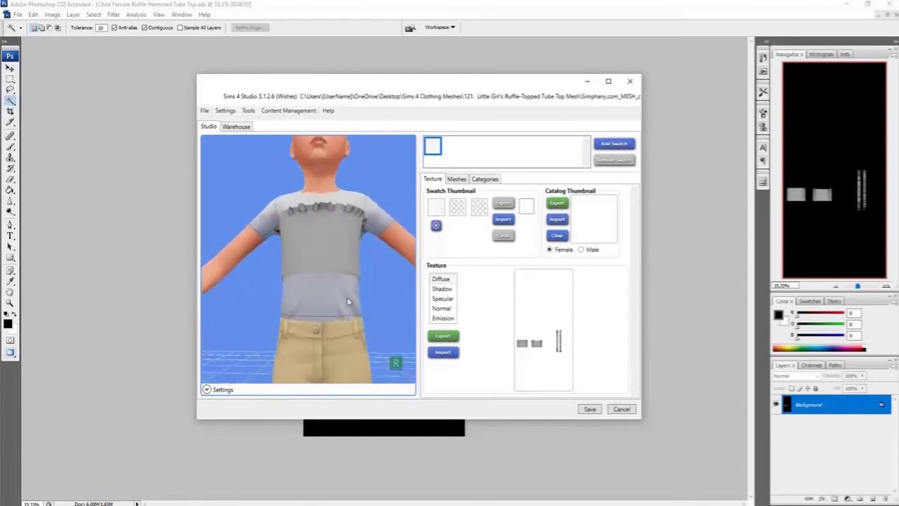
scroll(319, 297, up, 5)
mouse_move(289, 312)
mouse_down()
mouse_move(295, 303)
mouse_move(267, 292)
mouse_move(171, 285)
mouse_move(152, 316)
mouse_move(119, 271)
mouse_move(319, 281)
mouse_move(336, 304)
mouse_move(285, 298)
mouse_move(339, 251)
mouse_move(305, 267)
mouse_move(305, 297)
mouse_move(362, 302)
mouse_move(244, 241)
mouse_move(246, 310)
mouse_move(265, 285)
mouse_up()
scroll(316, 295, up, 5)
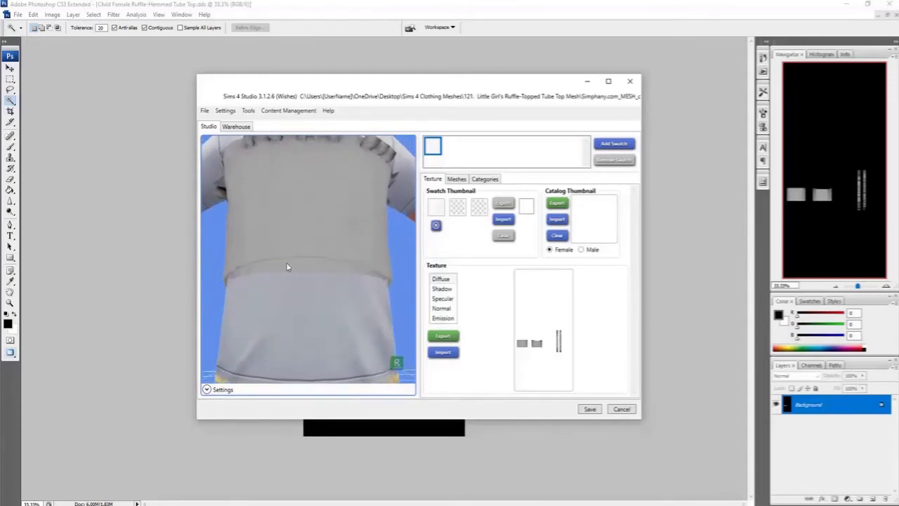
drag(272, 265, 43, 268)
scroll(288, 271, down, 5)
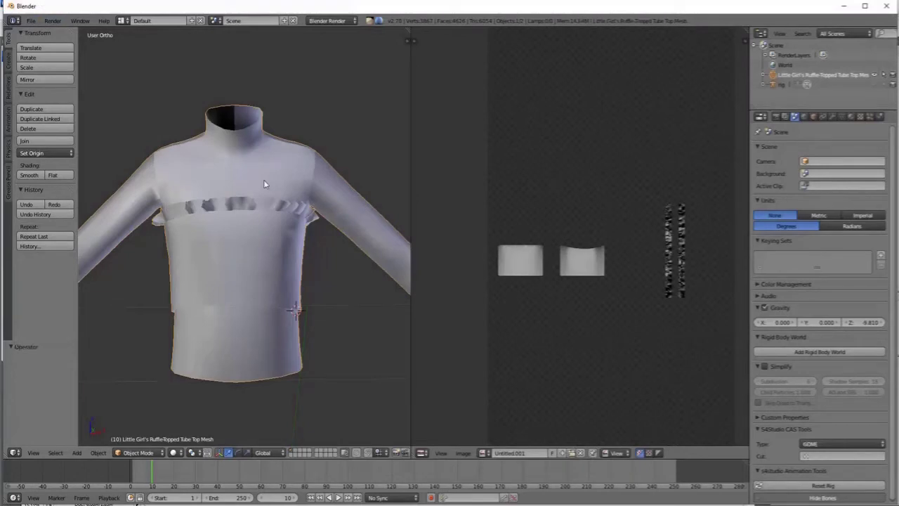
Step: In Blender, undo the joining of the body and tube top meshes and open only the tube top for mesh editing
key(ctrl+z)
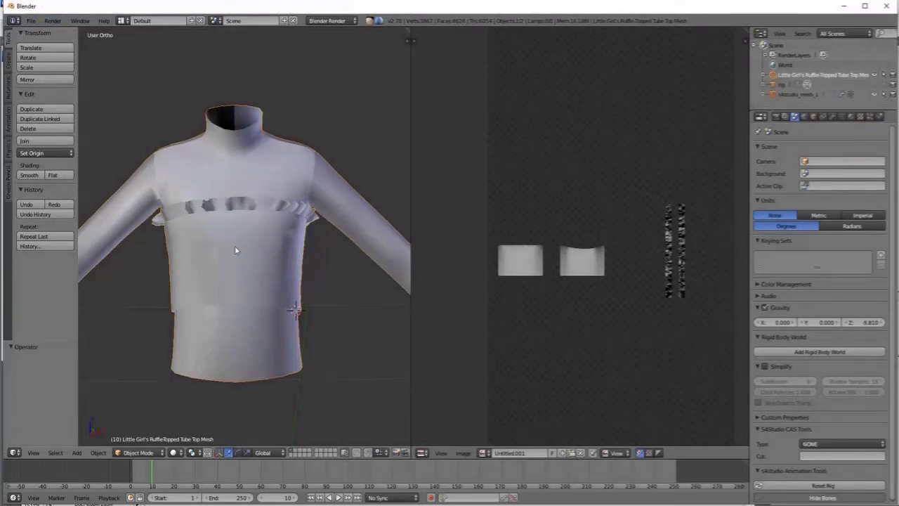
shift+right_click(217, 242)
shift+right_click(216, 242)
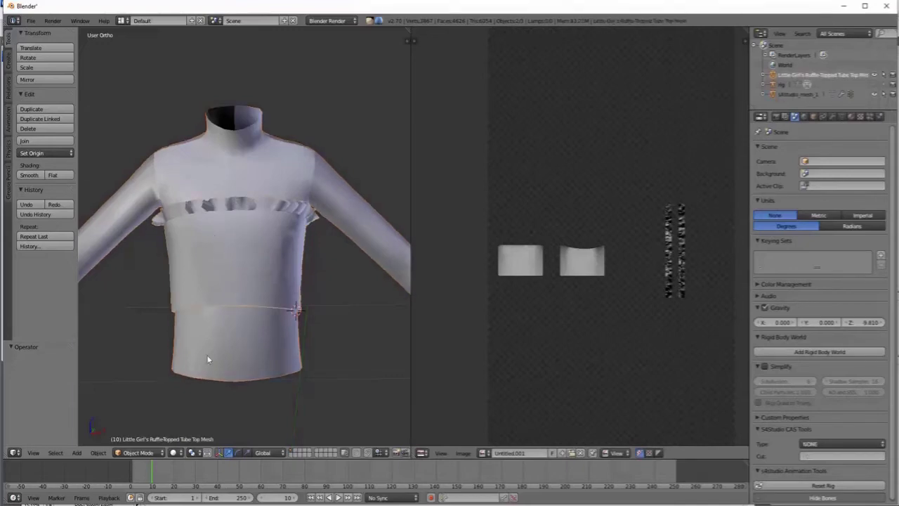
key(Tab)
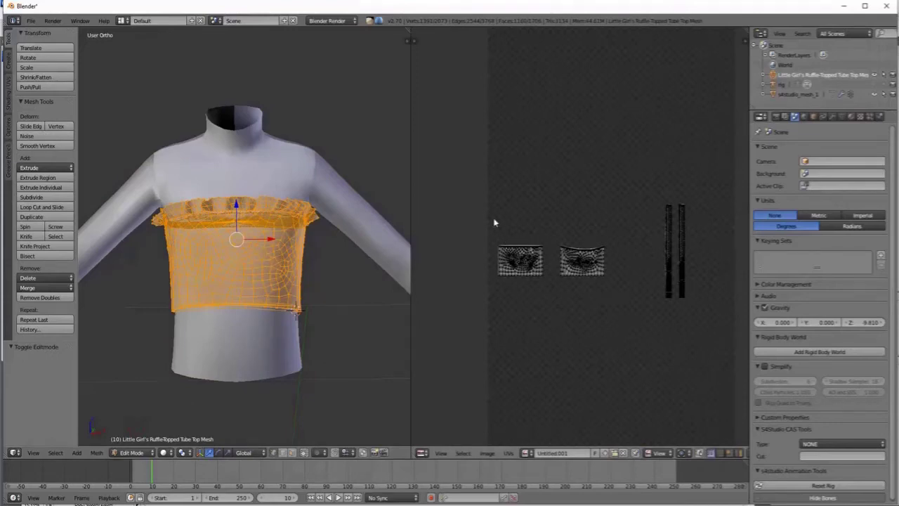
Step: Try to move the front and back body panels' UV islands together in the UV editor
key(b)
drag(496, 220, 630, 310)
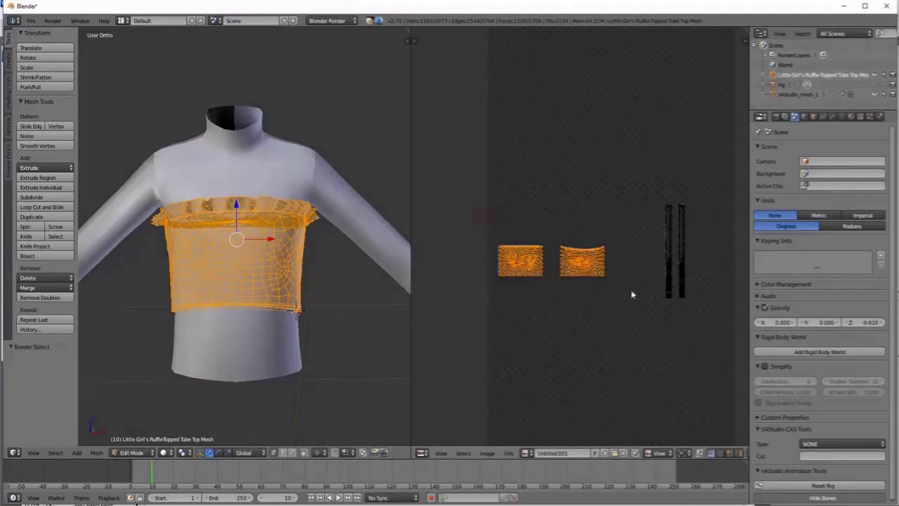
key(g)
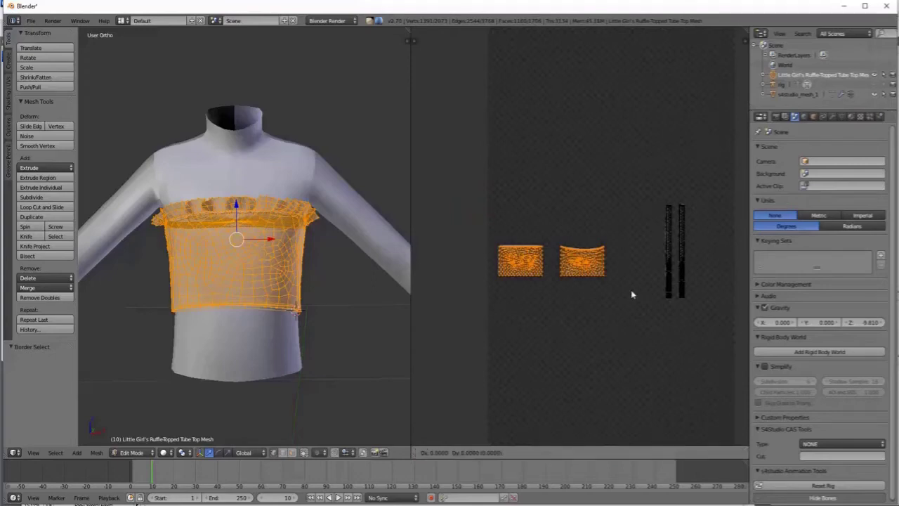
key(Escape)
key(a)
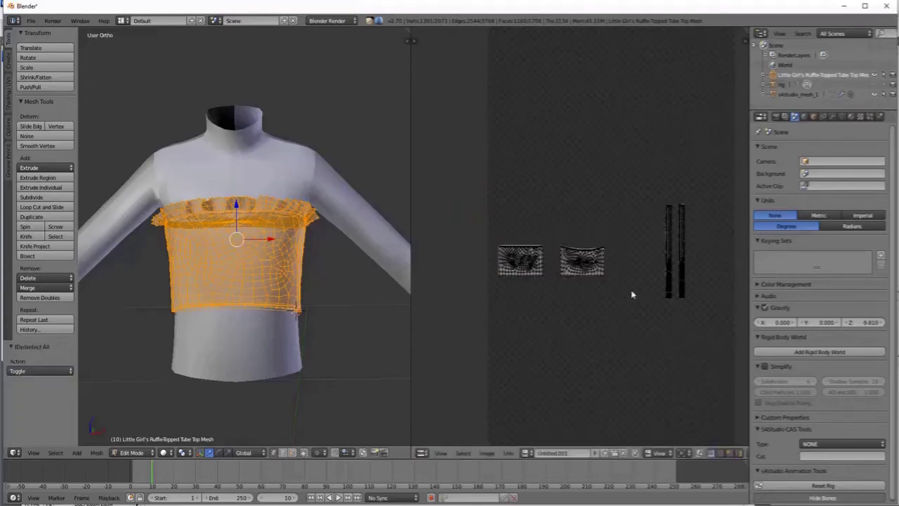
Step: Try to shift only the straight-topped body panel's UV island slightly upward
key(b)
drag(488, 225, 550, 303)
key(g)
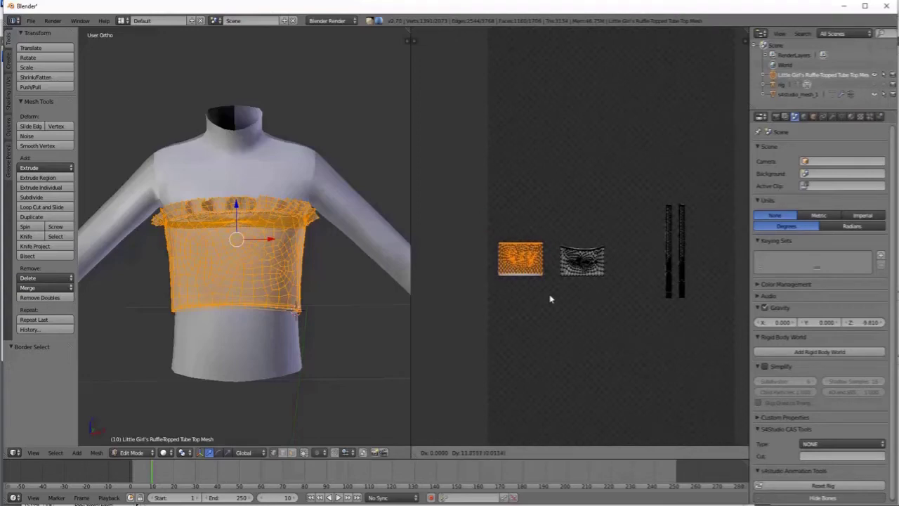
key(Escape)
key(a)
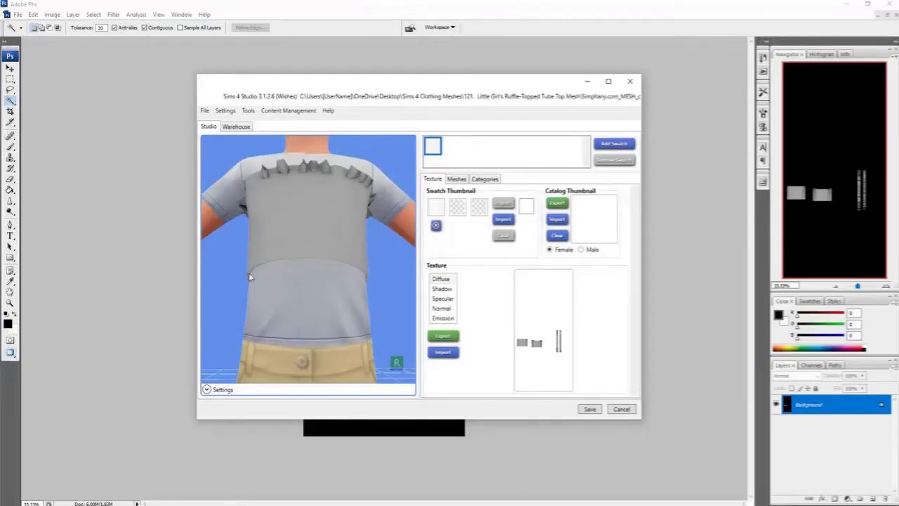
Step: Check the tube top's back and front in the Sims 4 Studio preview, and undo the texture's flattening in Photoshop
drag(293, 237, 308, 260)
right_drag(480, 334, 319, 301)
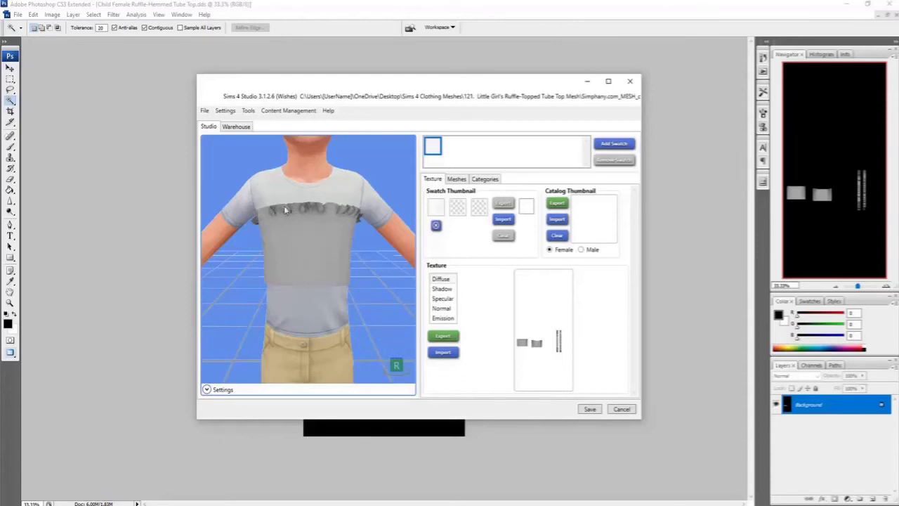
click(224, 5)
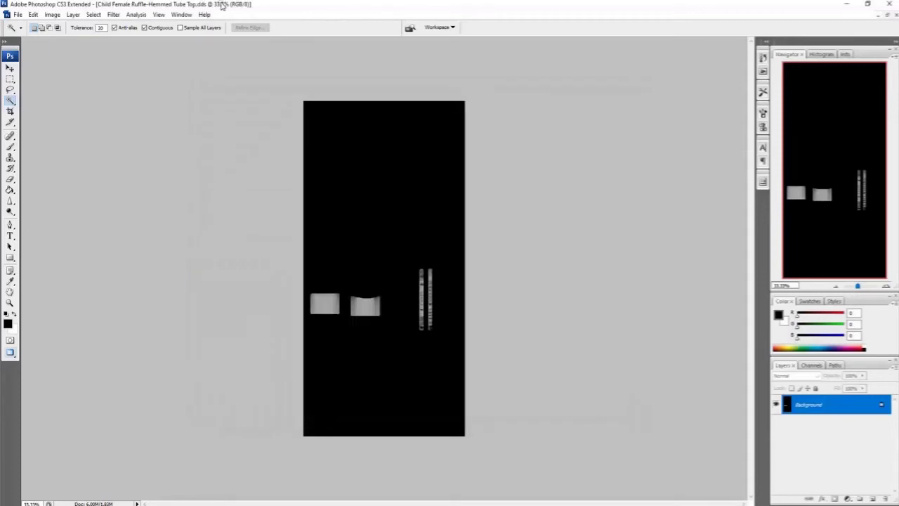
click(33, 14)
click(41, 42)
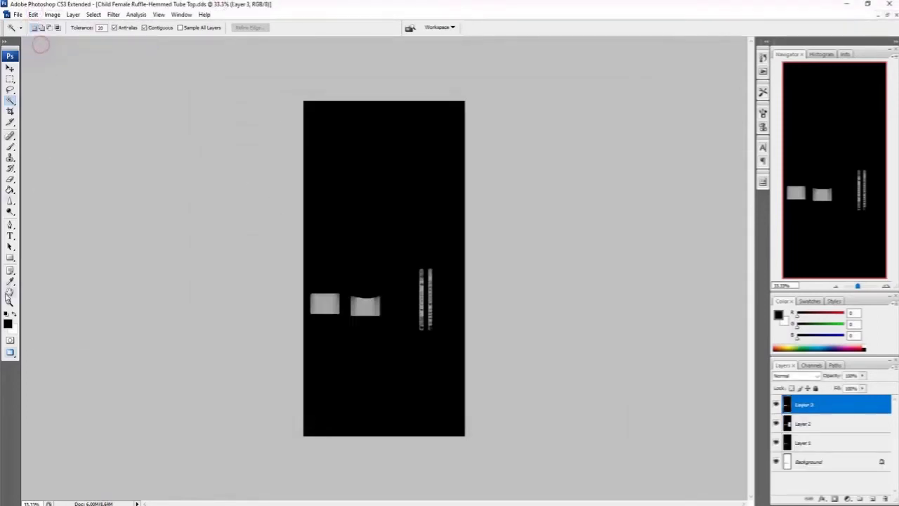
Step: Sample the gray of RGB 167 from the upper part of the straight-topped garment panel, with Layer 2 active
click(10, 303)
click(308, 304)
click(319, 292)
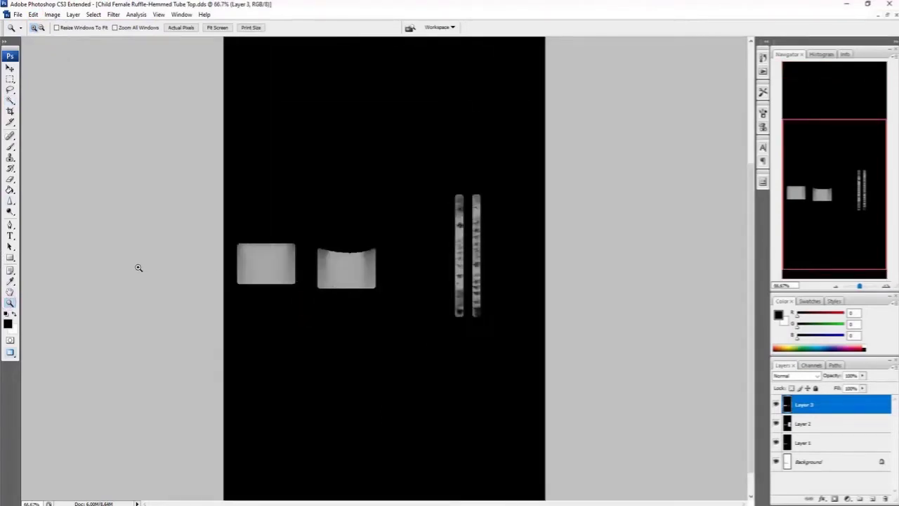
click(802, 423)
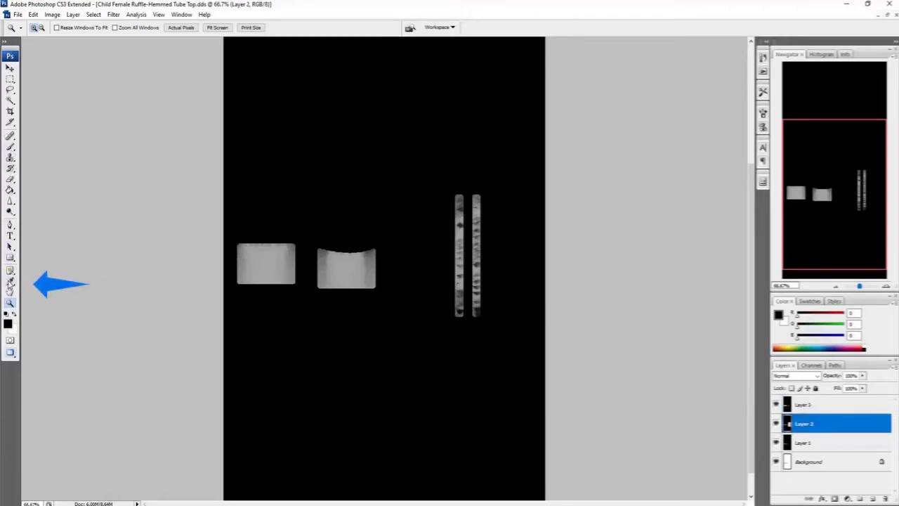
click(10, 282)
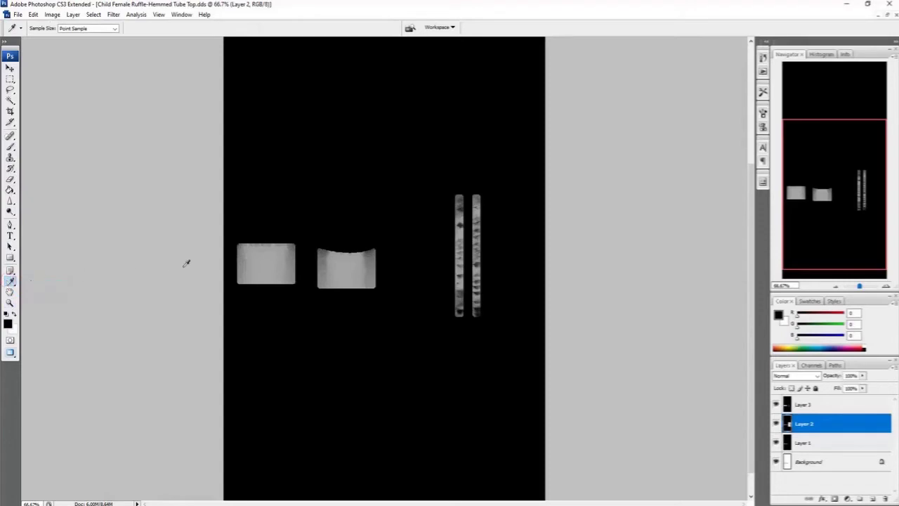
click(267, 251)
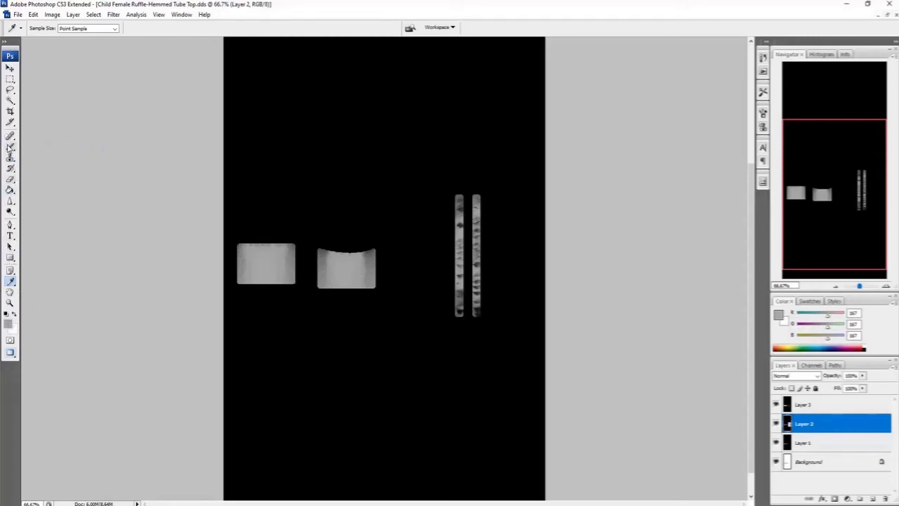
Step: Set up a soft round 45 px brush with 0% hardness and 39% opacity
click(10, 146)
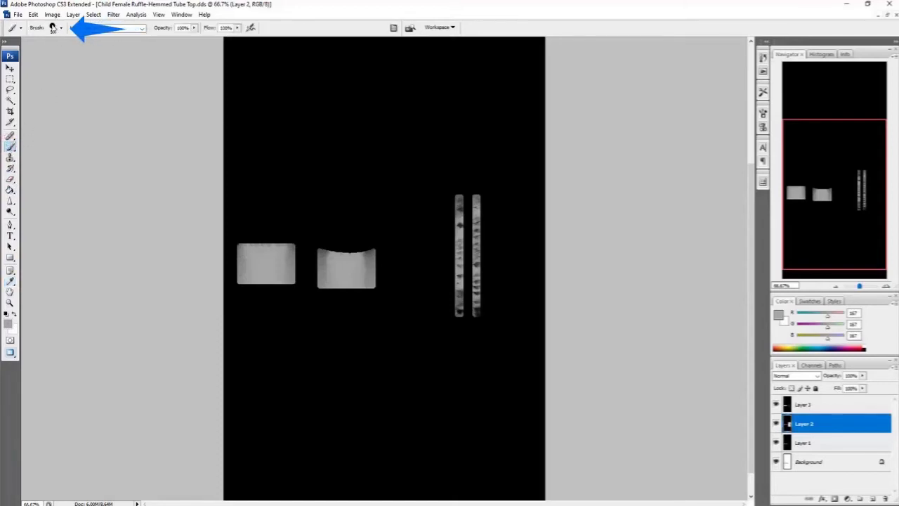
click(62, 29)
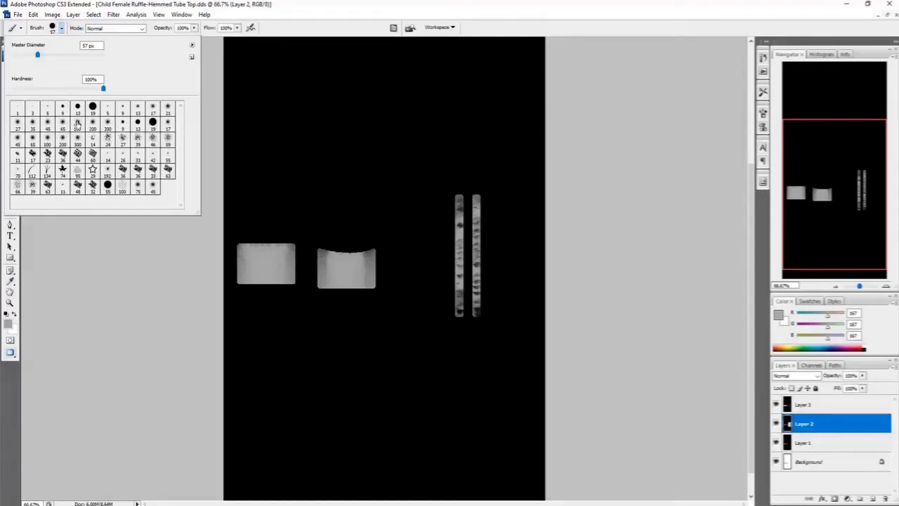
click(47, 123)
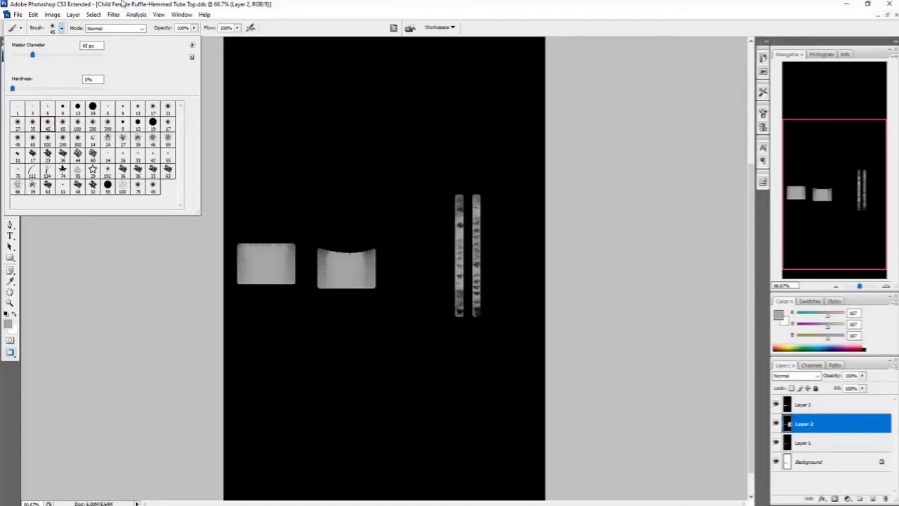
click(122, 3)
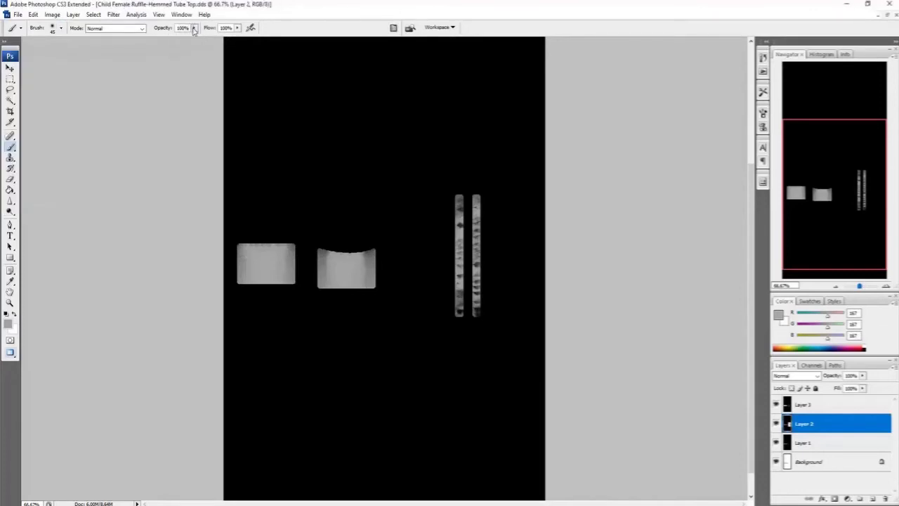
click(194, 28)
drag(194, 35, 165, 43)
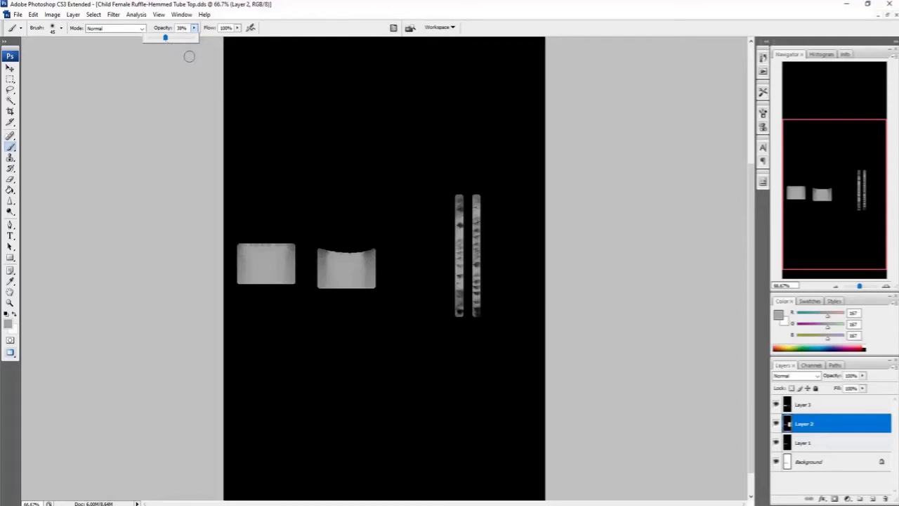
Step: Enlarge the brush to 83 px and paint the sampled gray over the dark shading on the garment panels and ruffle strips
click(62, 29)
click(62, 29)
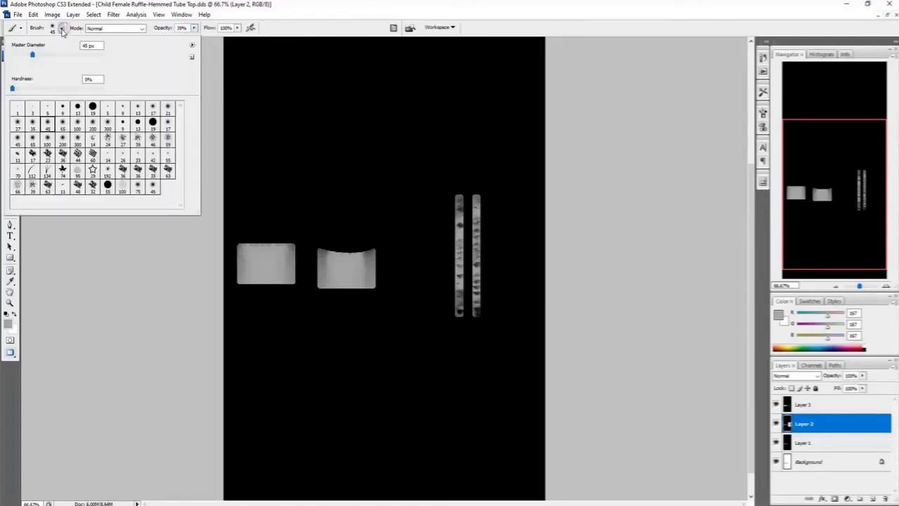
drag(36, 55, 50, 55)
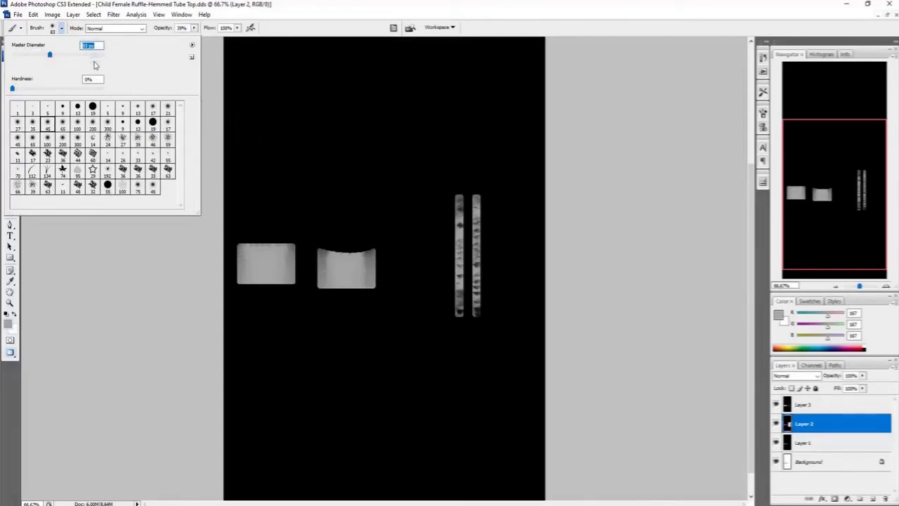
click(131, 3)
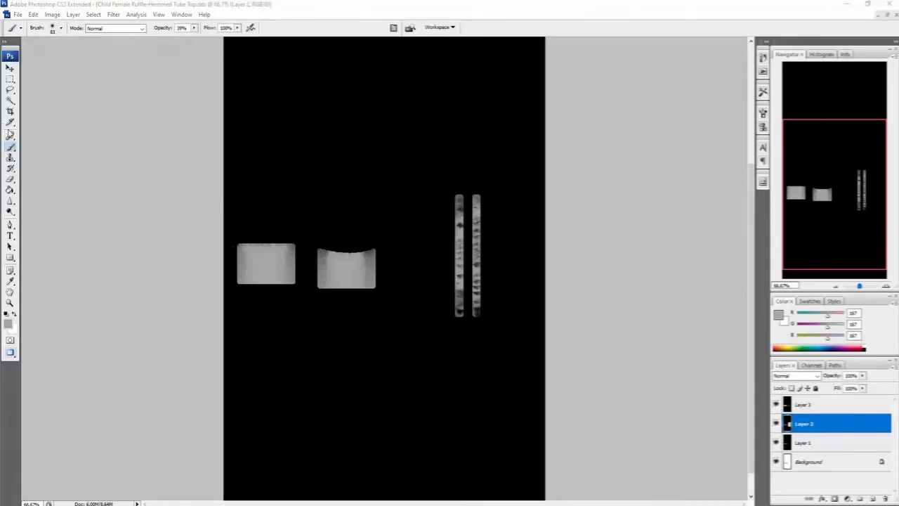
click(268, 7)
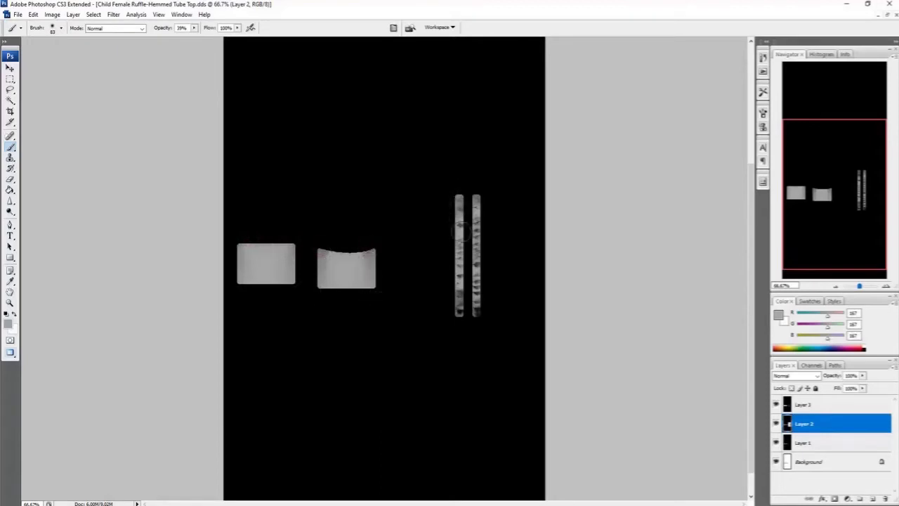
mouse_move(478, 319)
mouse_down()
mouse_move(477, 204)
mouse_move(458, 193)
mouse_move(453, 339)
mouse_up()
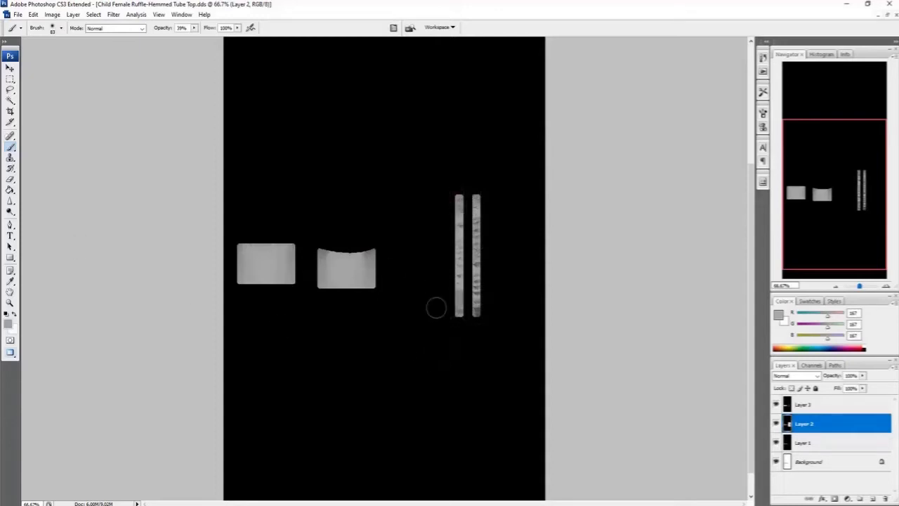
Step: Flatten the retouched tube top texture into a single layer and save it
click(73, 14)
click(99, 353)
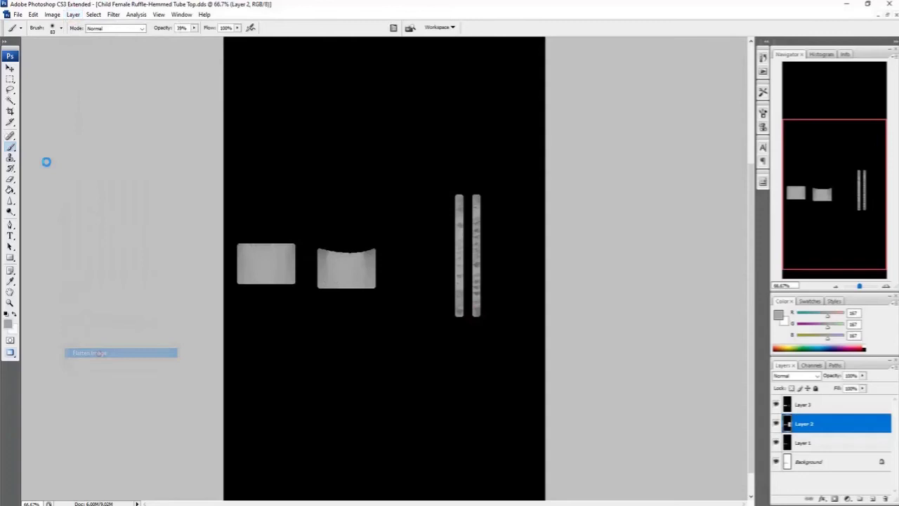
click(18, 14)
click(28, 137)
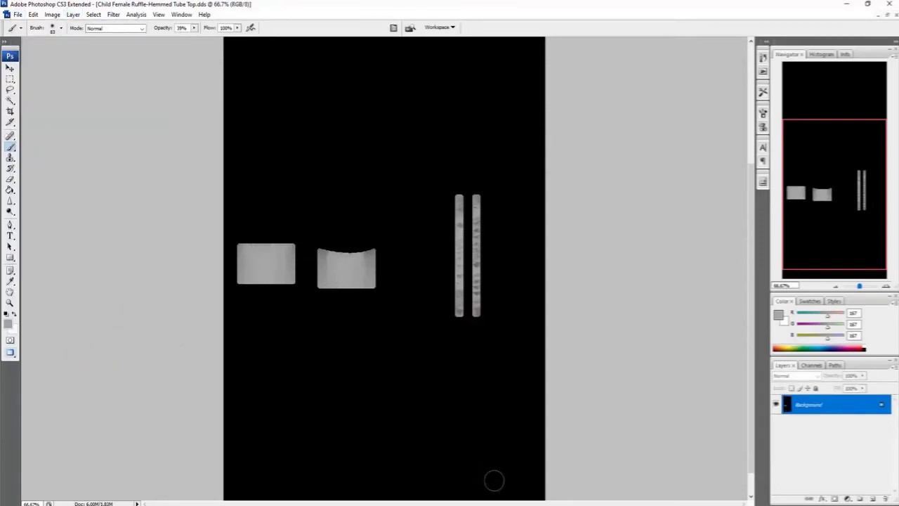
Step: Switch to Sims 4 Studio, reimport the saved tube top texture as the diffuse map and inspect it in the 3D preview
click(496, 504)
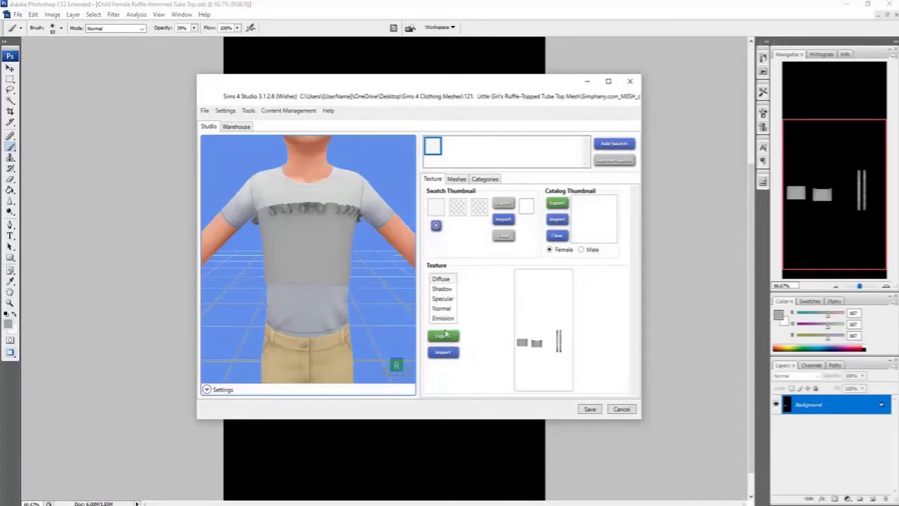
click(442, 279)
click(444, 354)
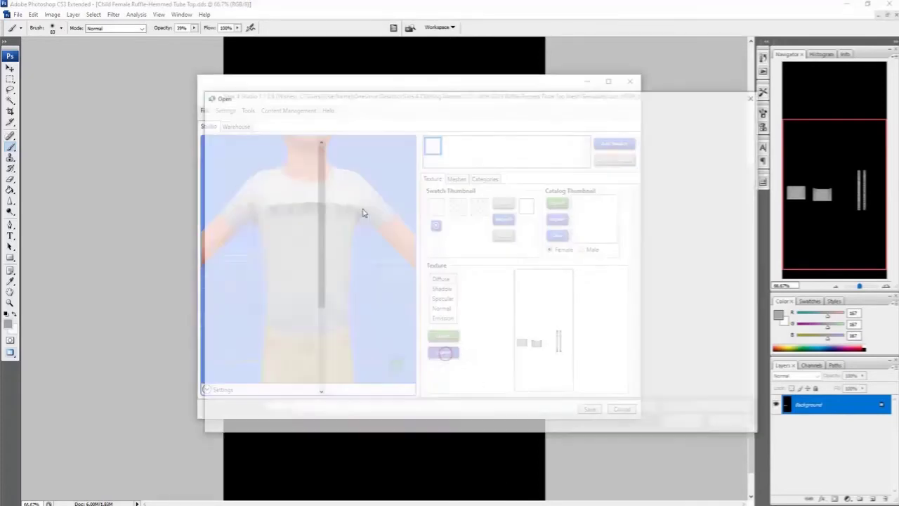
click(368, 158)
click(685, 422)
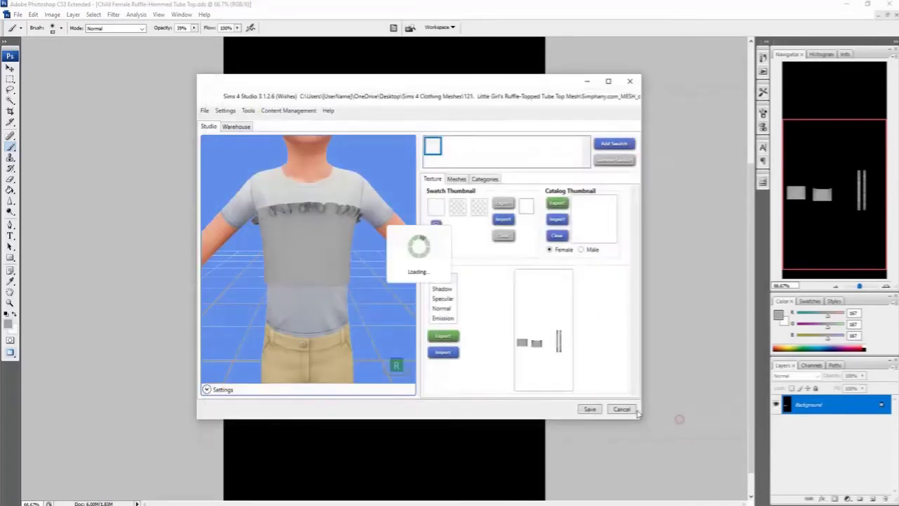
right_drag(275, 284, 307, 261)
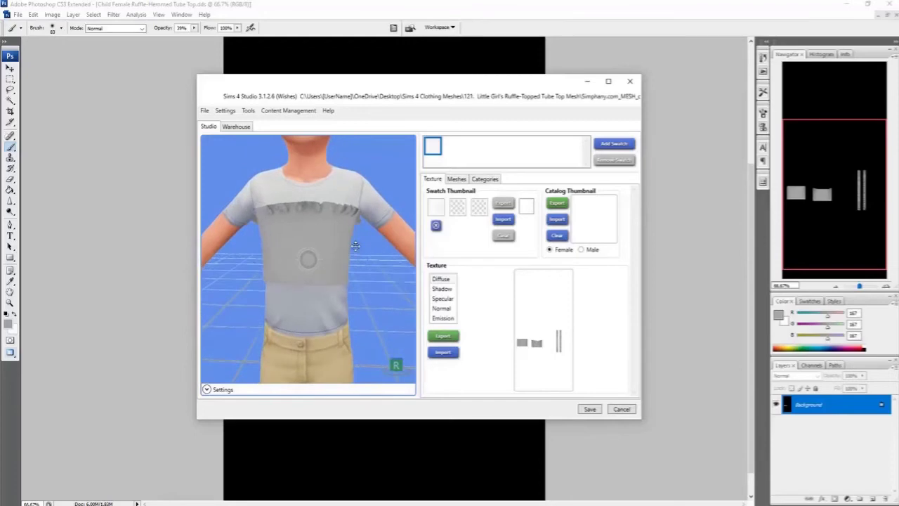
Step: Switch to Photoshop, raise the tube top texture's brightness by 30 and save the DDS file
click(197, 12)
click(52, 14)
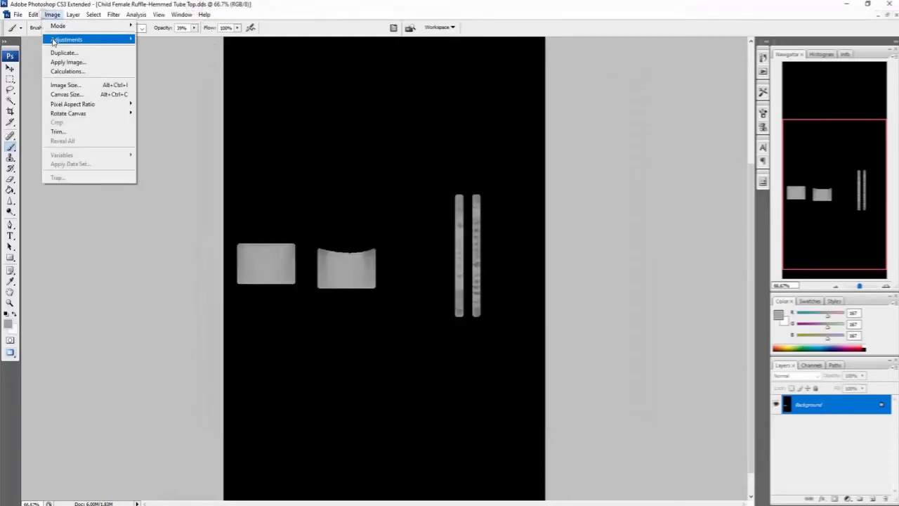
mouse_move(85, 40)
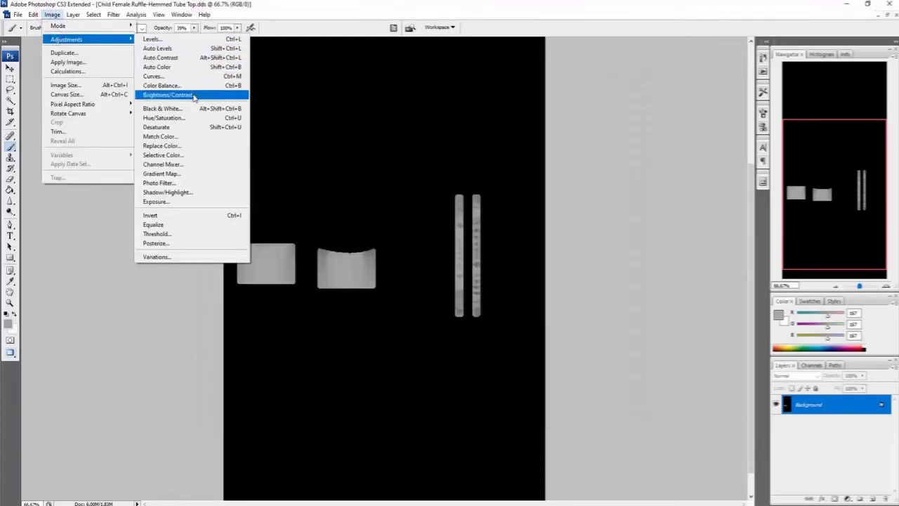
click(195, 96)
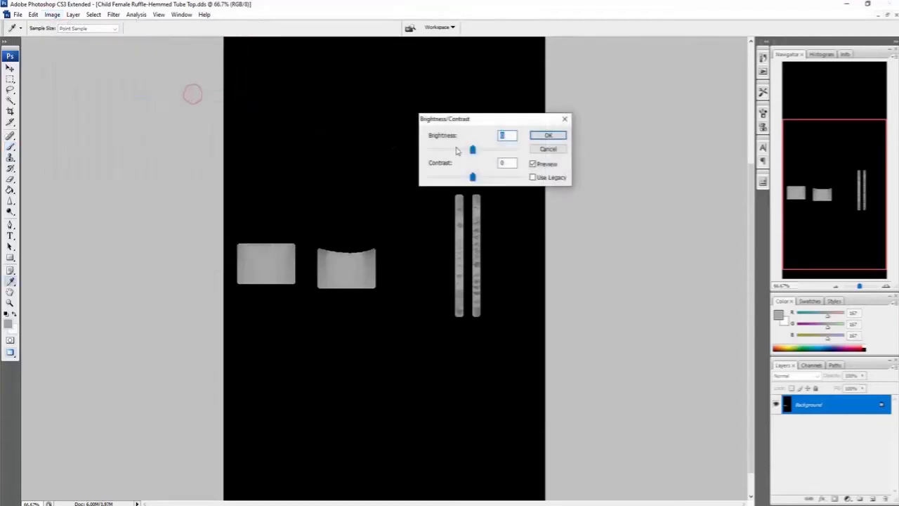
drag(473, 148, 483, 152)
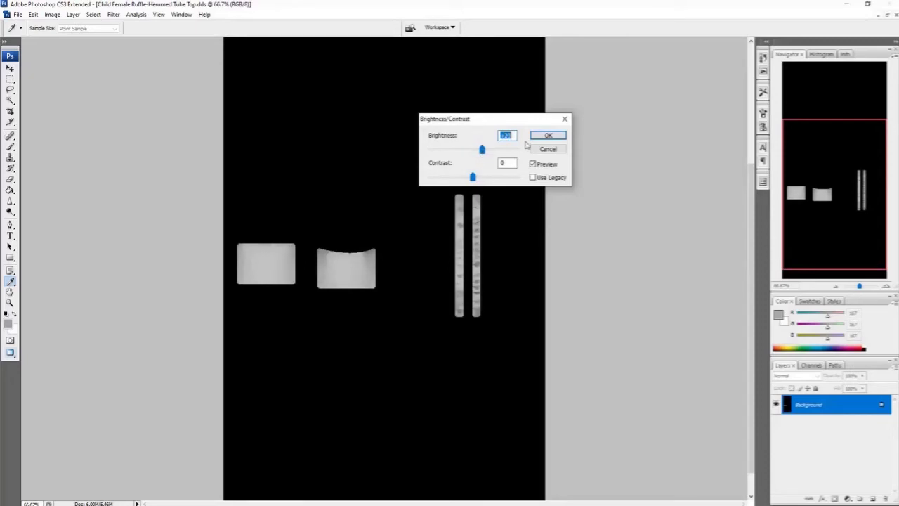
click(538, 136)
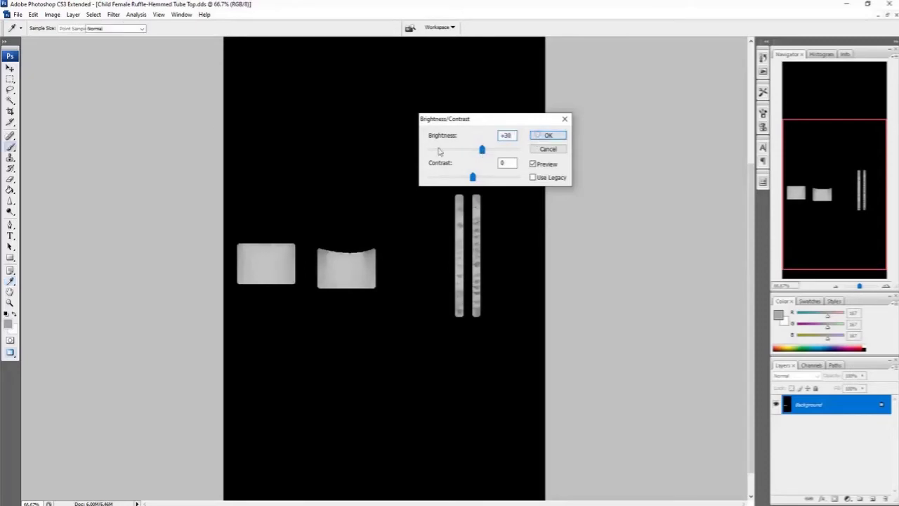
click(18, 14)
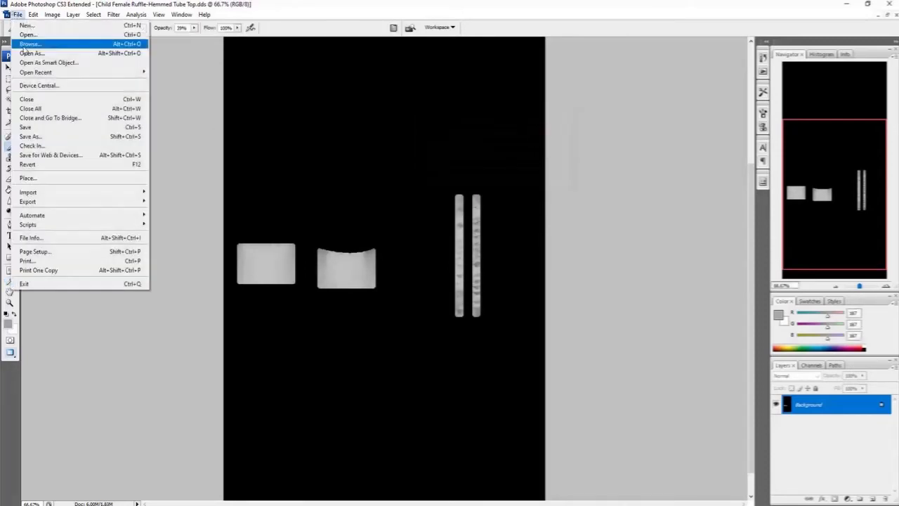
click(26, 128)
click(496, 141)
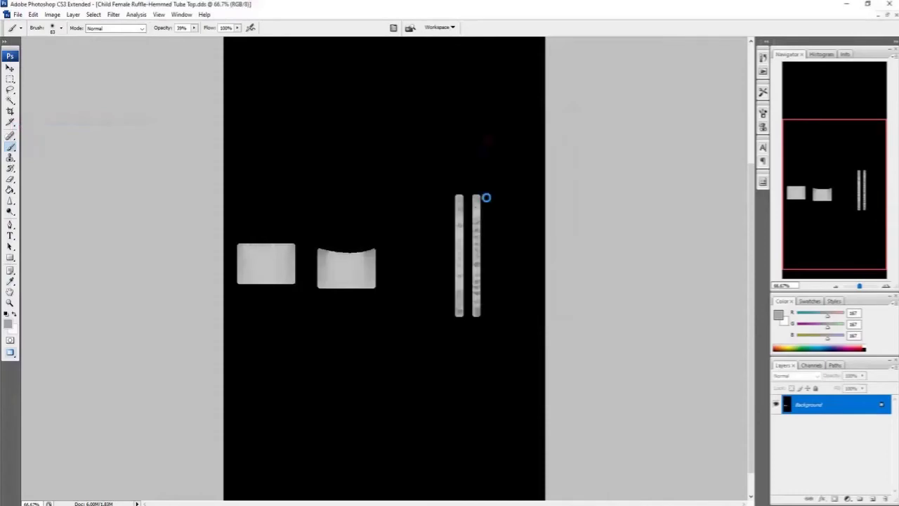
Step: Switch to Sims 4 Studio, reimport the brightened tube top texture as the diffuse map and check it in the 3D preview
click(464, 500)
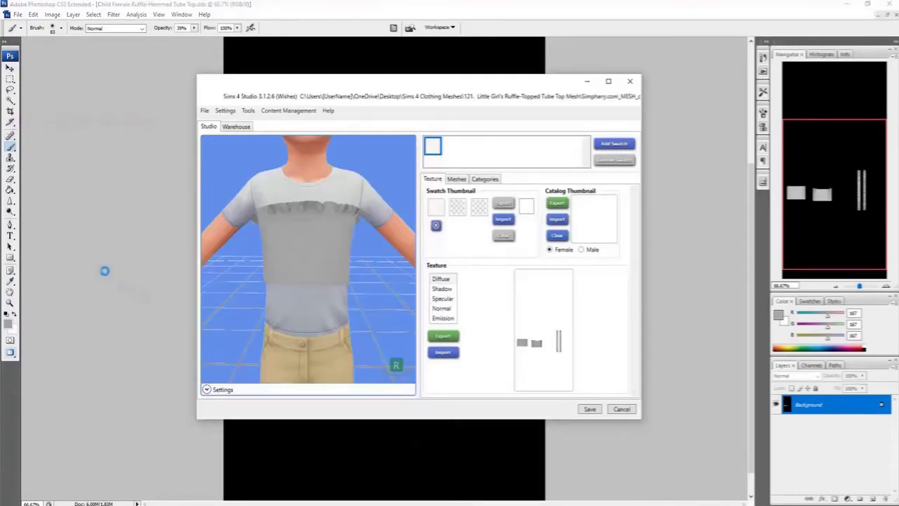
click(443, 352)
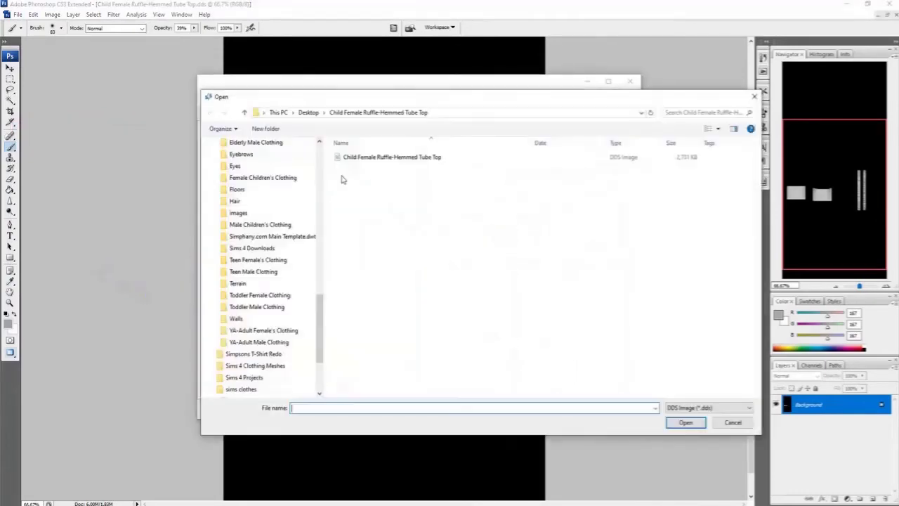
click(351, 157)
click(686, 422)
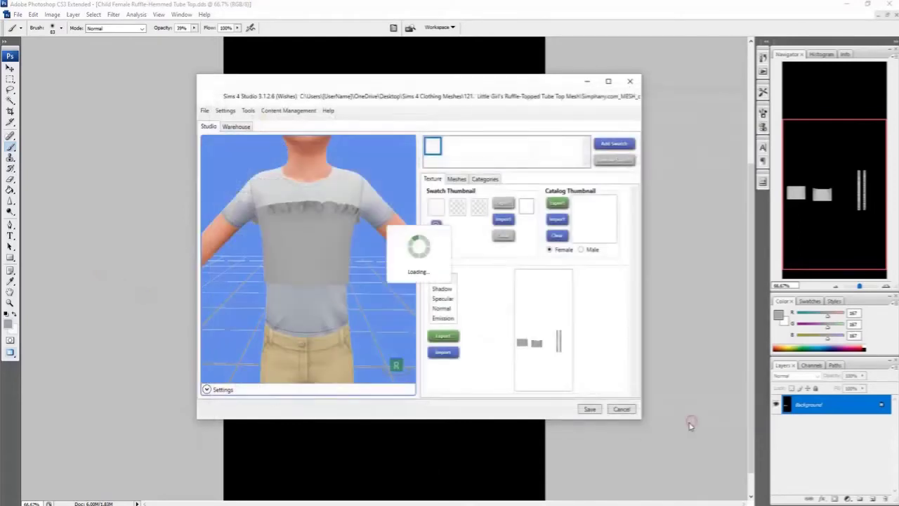
scroll(328, 267, down, 4)
mouse_move(314, 276)
right_down()
mouse_move(329, 276)
mouse_move(319, 275)
right_up()
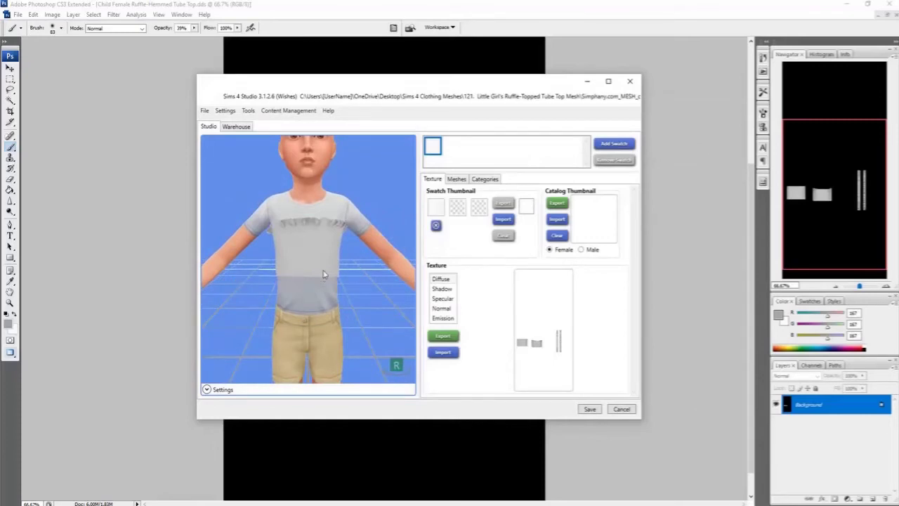
Step: Return to Photoshop, raise the texture's brightness by a further 17 and save it as a DXT5 DDS with generated MIP maps
click(133, 6)
click(33, 14)
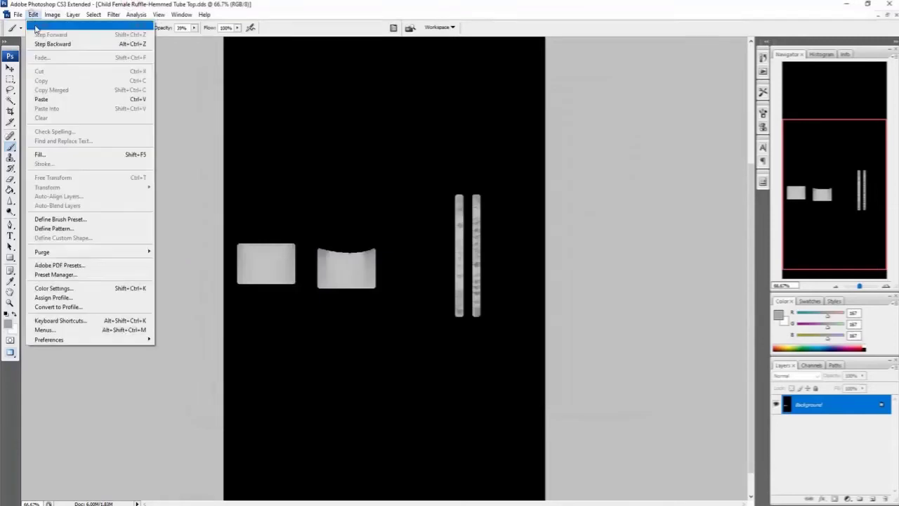
mouse_move(63, 39)
click(172, 94)
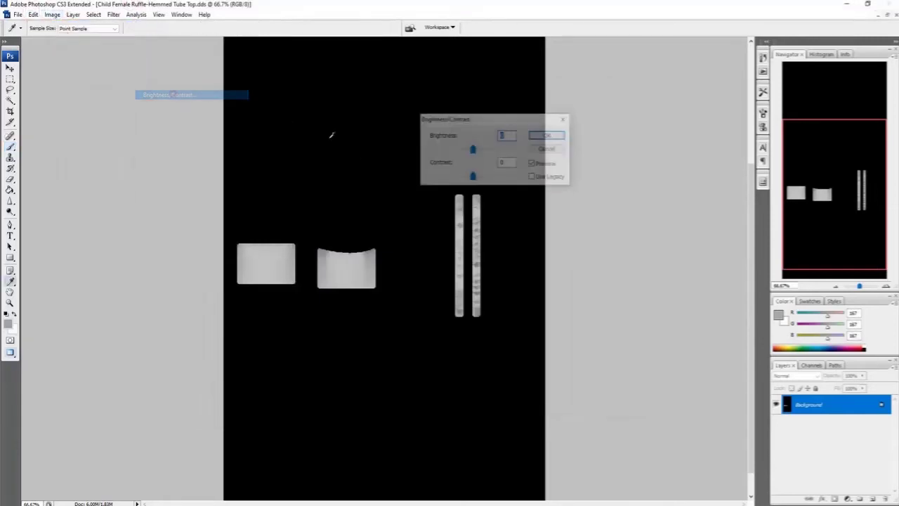
drag(473, 150, 479, 153)
click(542, 137)
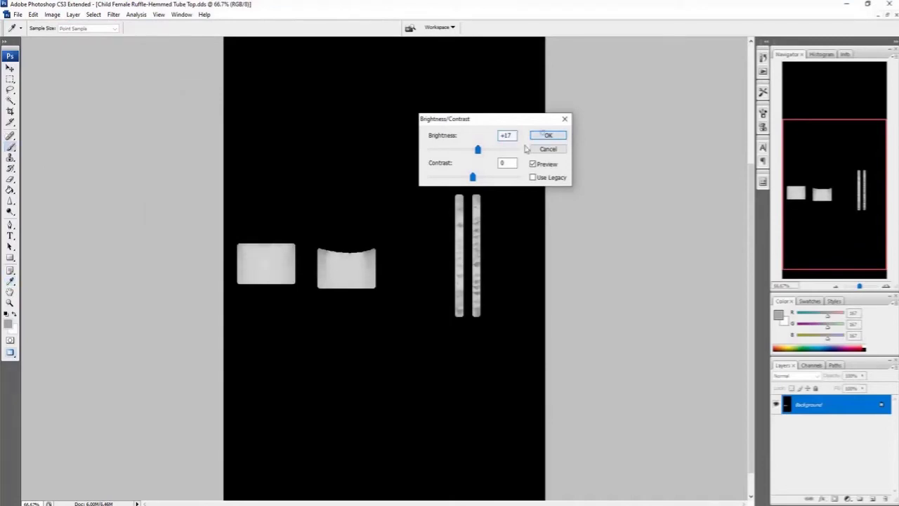
key(b)
key(ctrl+s)
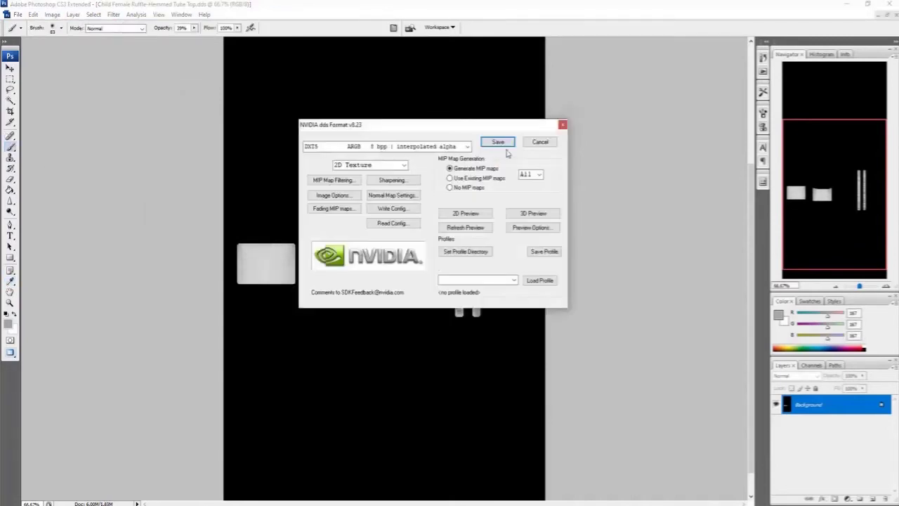
click(506, 141)
Step: Switch to Sims 4 Studio and import the lighter Child Female Ruffle-Hemmed Tube Top texture as the diffuse map
click(486, 504)
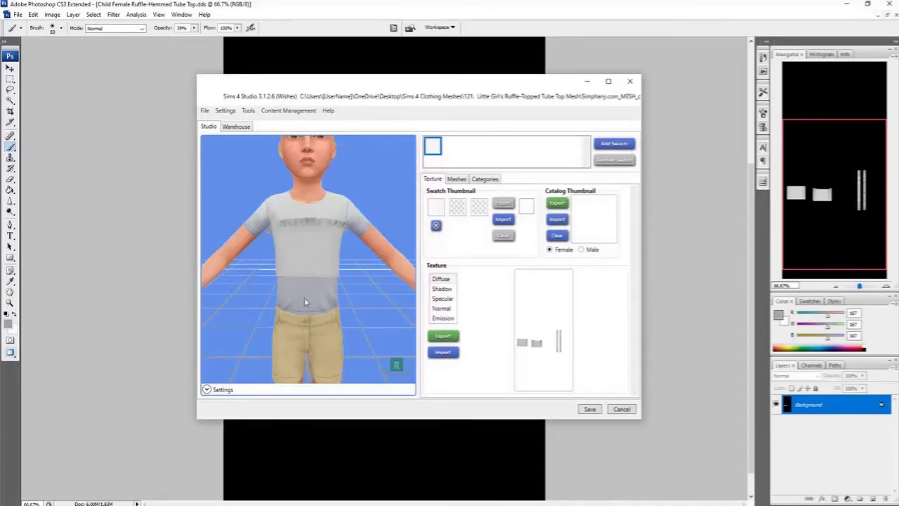
click(442, 351)
click(390, 157)
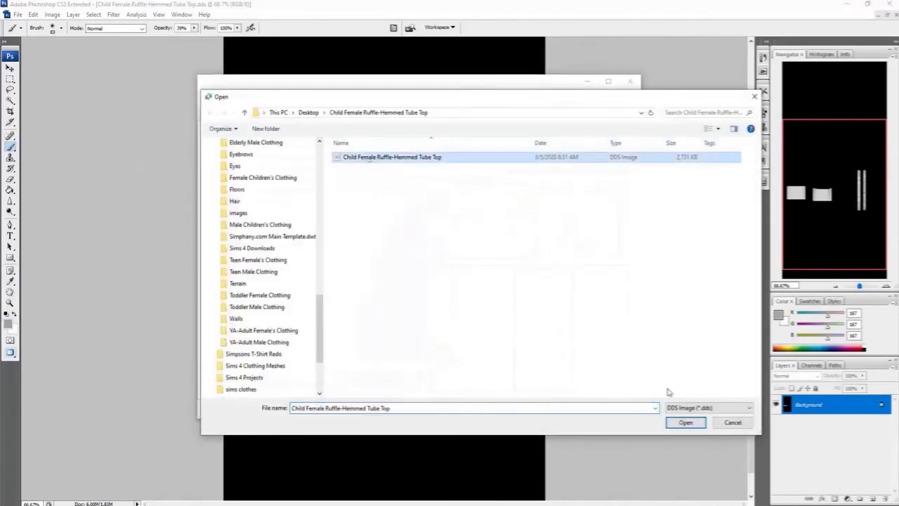
double_click(390, 157)
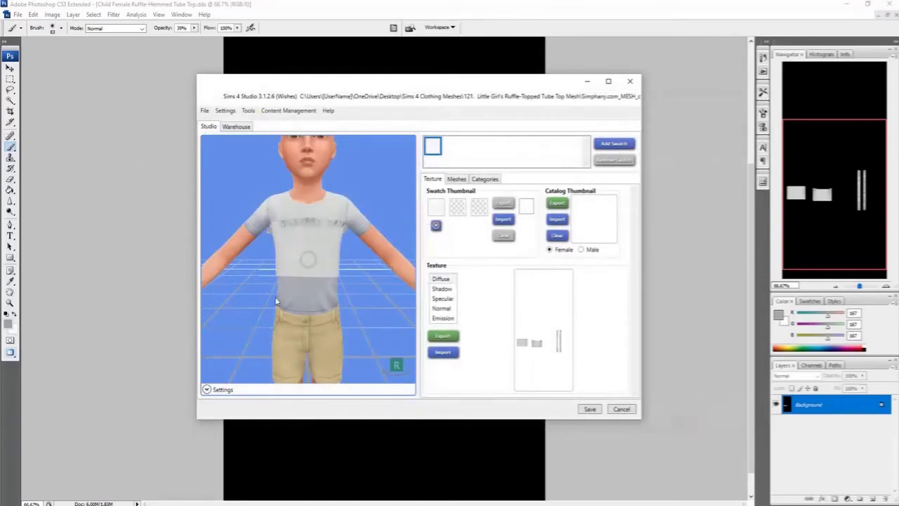
mouse_move(279, 301)
mouse_down()
mouse_move(309, 302)
mouse_move(250, 300)
mouse_move(324, 302)
mouse_move(285, 300)
mouse_move(297, 301)
mouse_up()
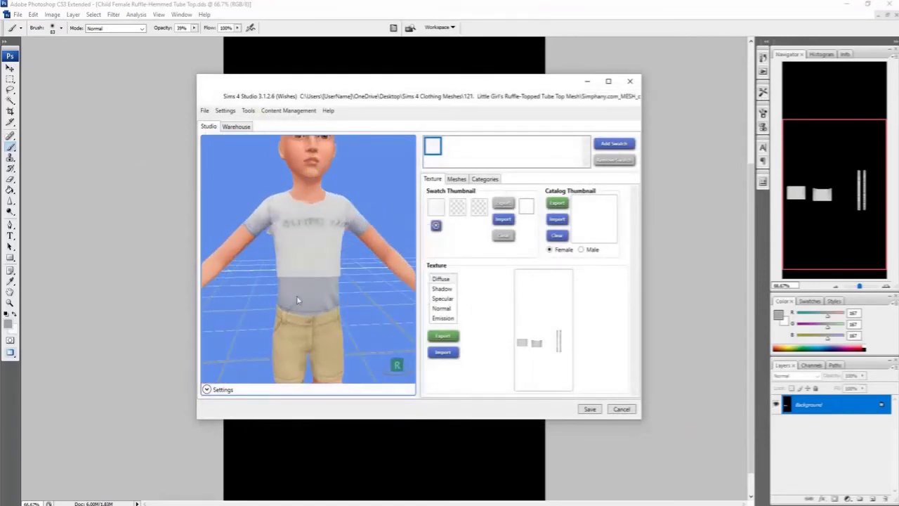
Step: Save the tube top package and rotate the child model to examine the ruffle and sides
click(590, 408)
click(473, 287)
drag(316, 277, 397, 261)
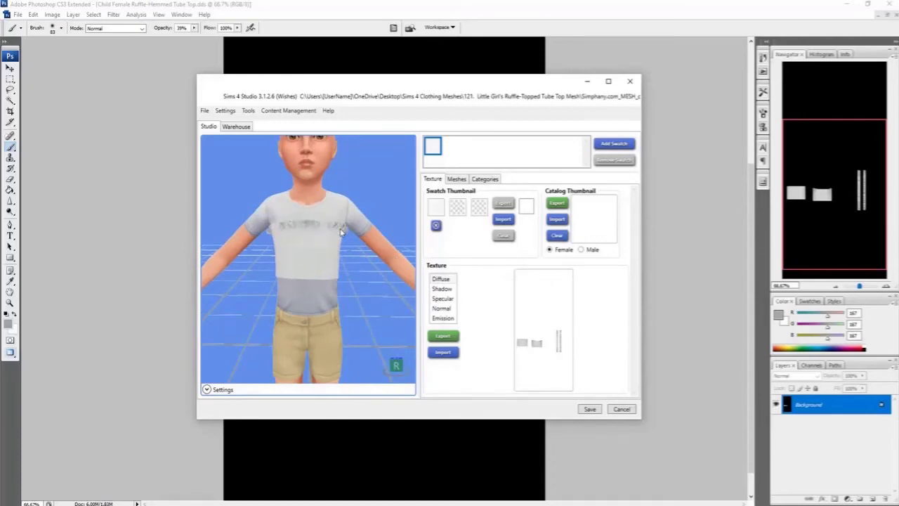
drag(283, 234, 321, 252)
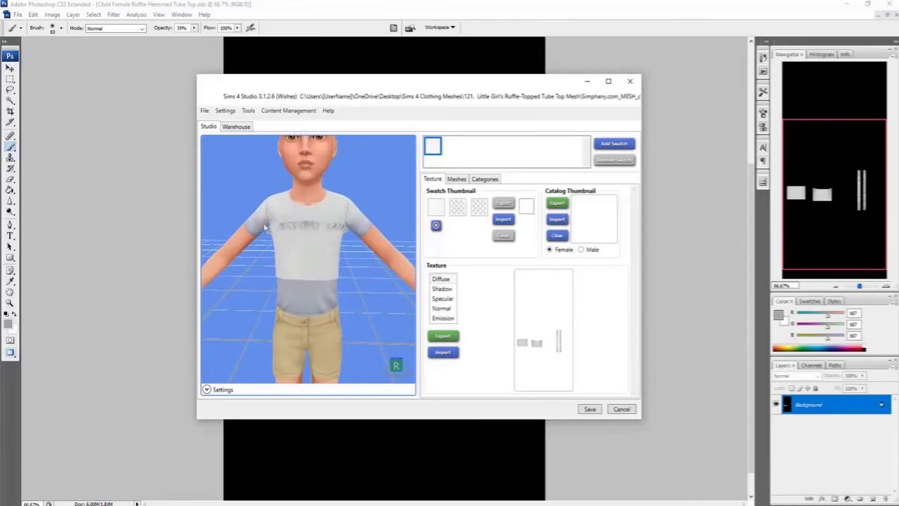
Step: Show the LOD 0 mesh details and examine the tube top's high-detail ruffle from close up and far away
click(456, 179)
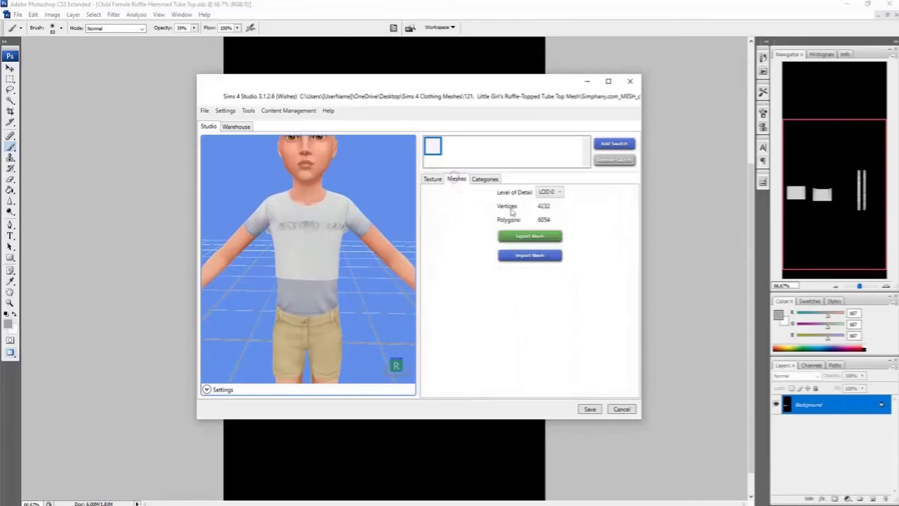
click(547, 193)
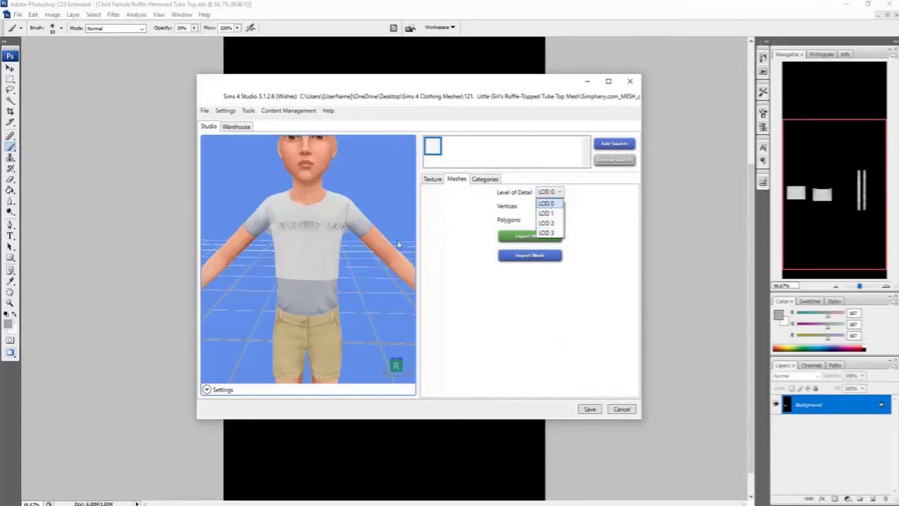
click(314, 248)
scroll(325, 253, up, 5)
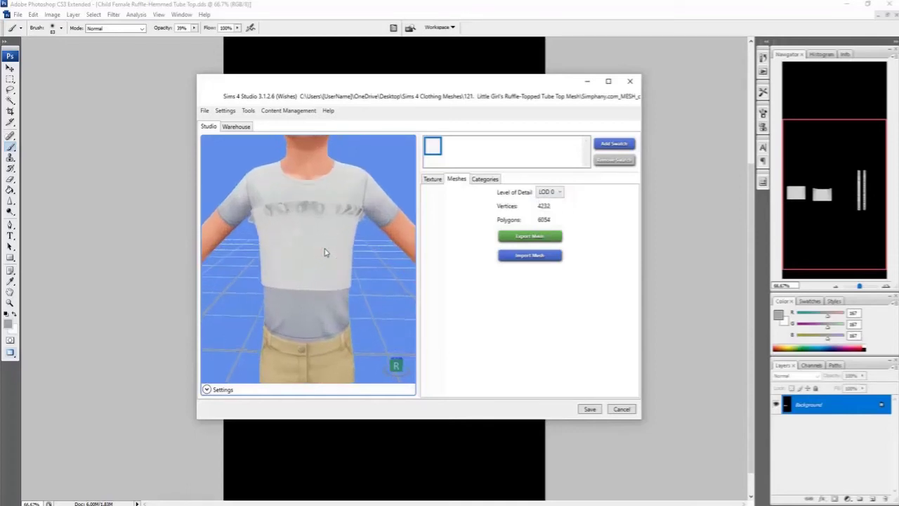
scroll(324, 236, down, 5)
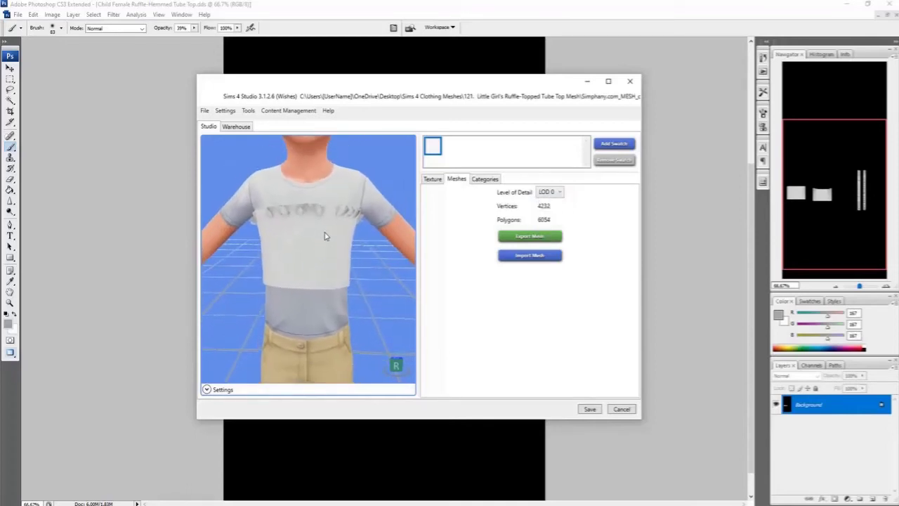
scroll(335, 253, down, 3)
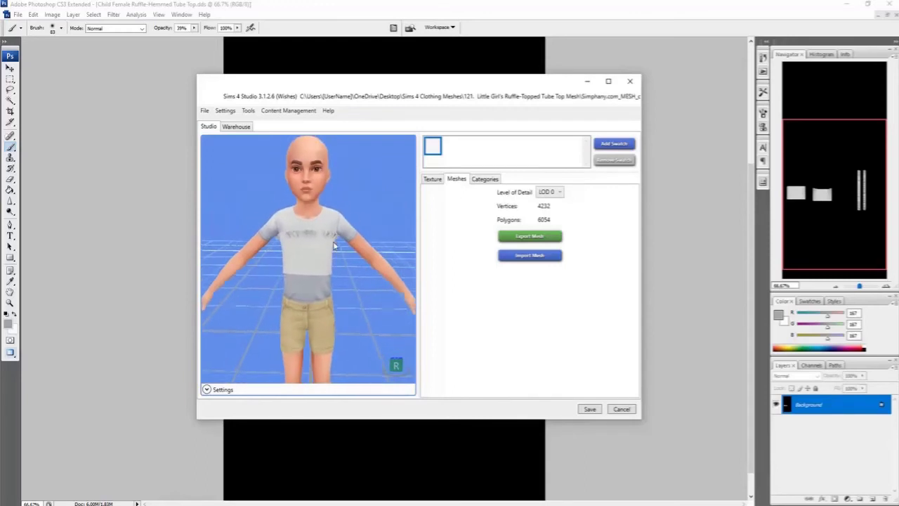
scroll(342, 242, down, 4)
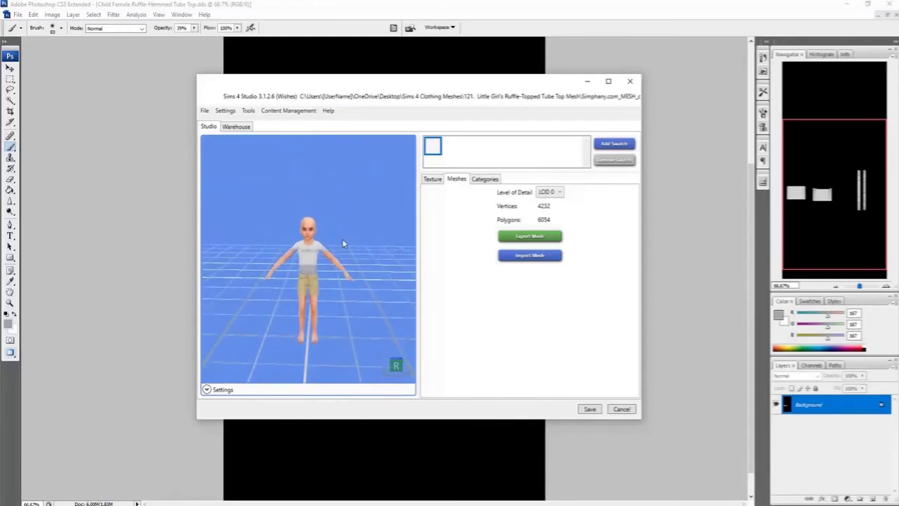
scroll(340, 243, up, 8)
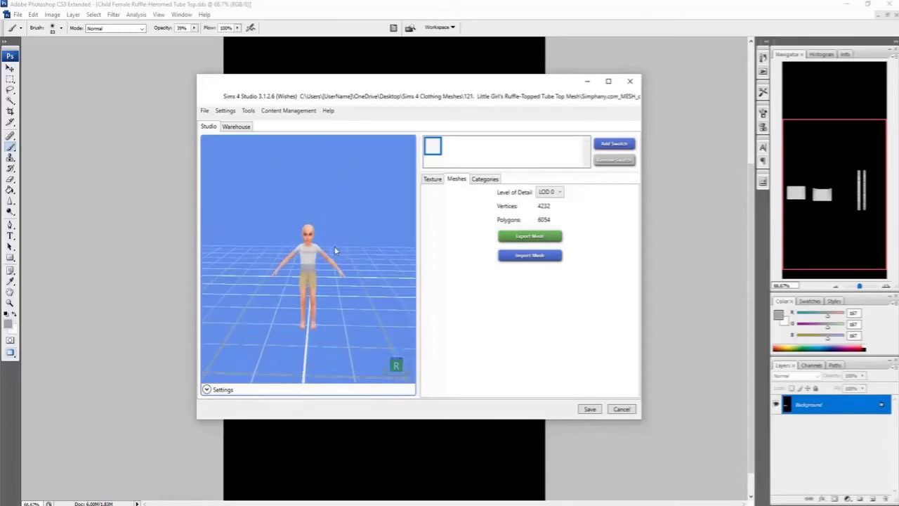
scroll(330, 250, up, 5)
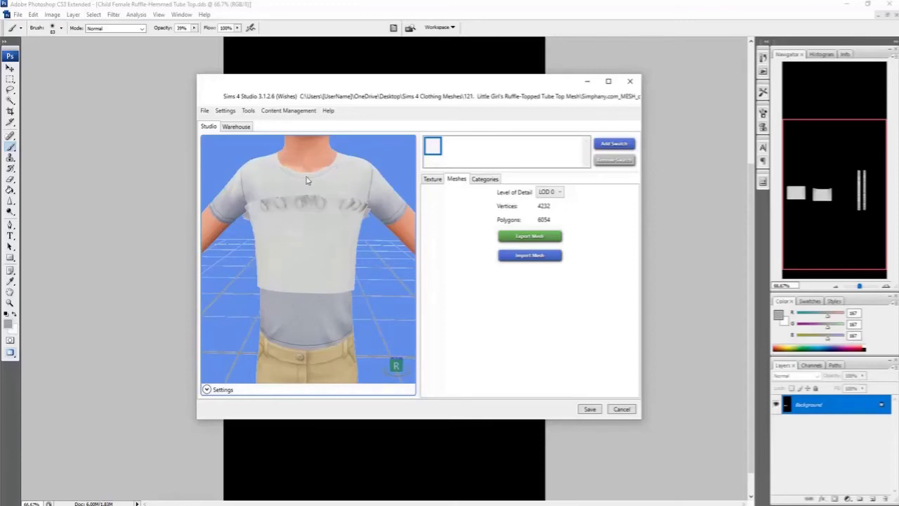
drag(306, 181, 313, 207)
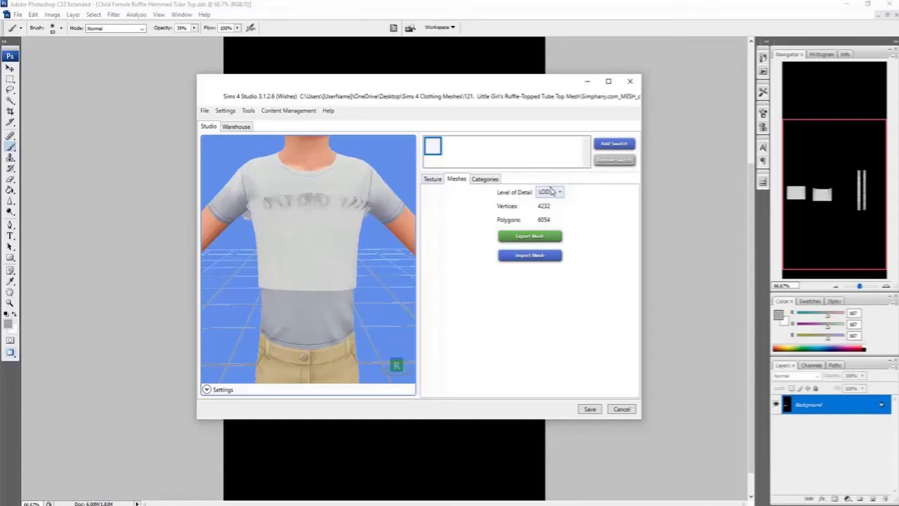
Step: Switch the mesh level of detail to LOD 1 and examine the tube top at several viewing distances
click(553, 191)
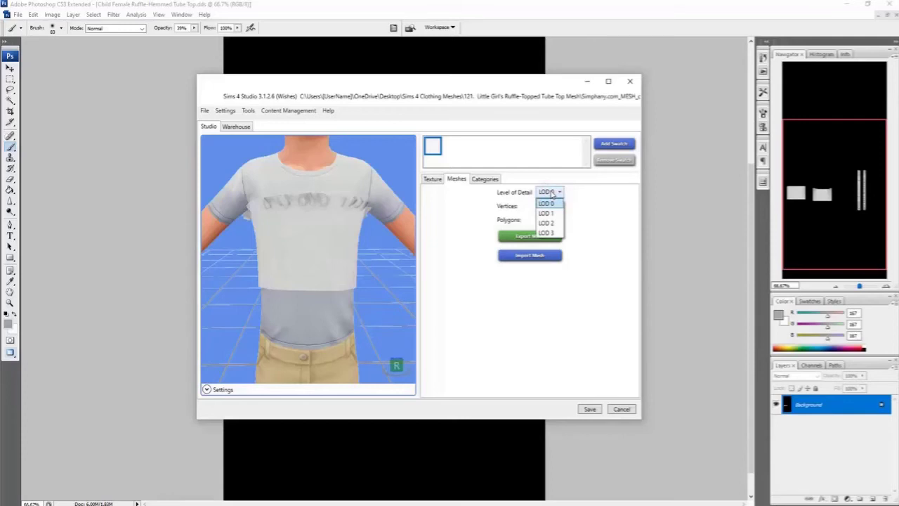
click(552, 193)
click(552, 193)
click(548, 213)
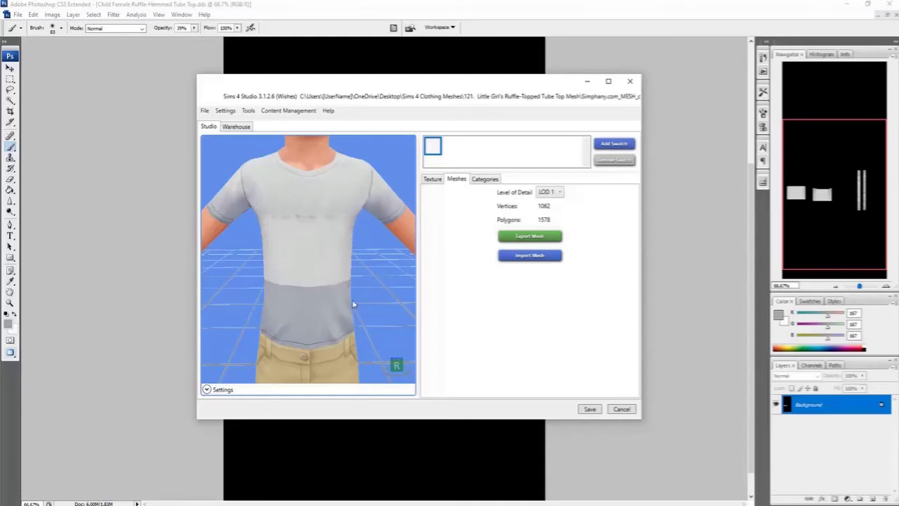
scroll(352, 299, down, 2)
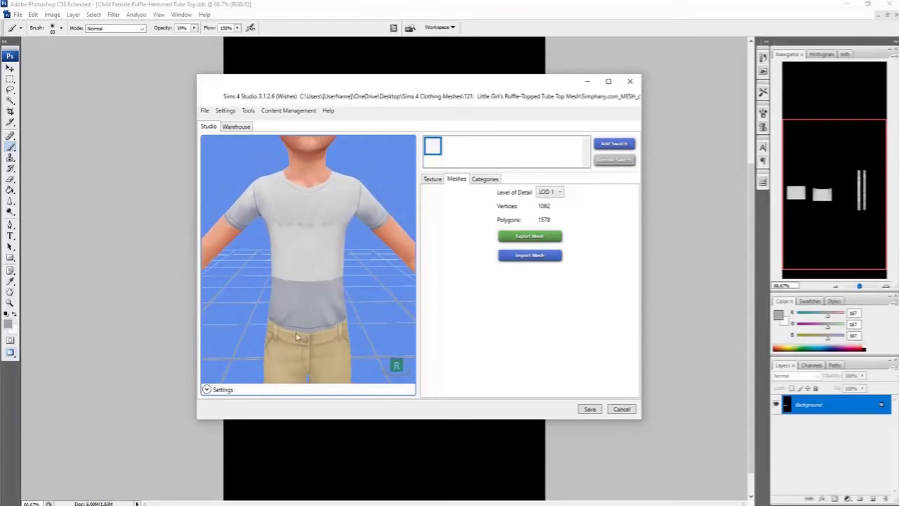
scroll(322, 277, down, 3)
scroll(324, 281, down, 3)
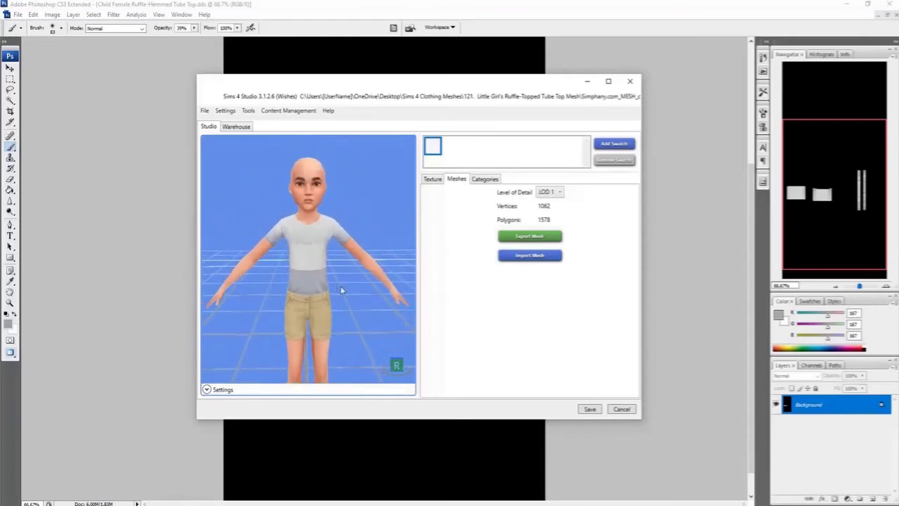
scroll(340, 289, down, 1)
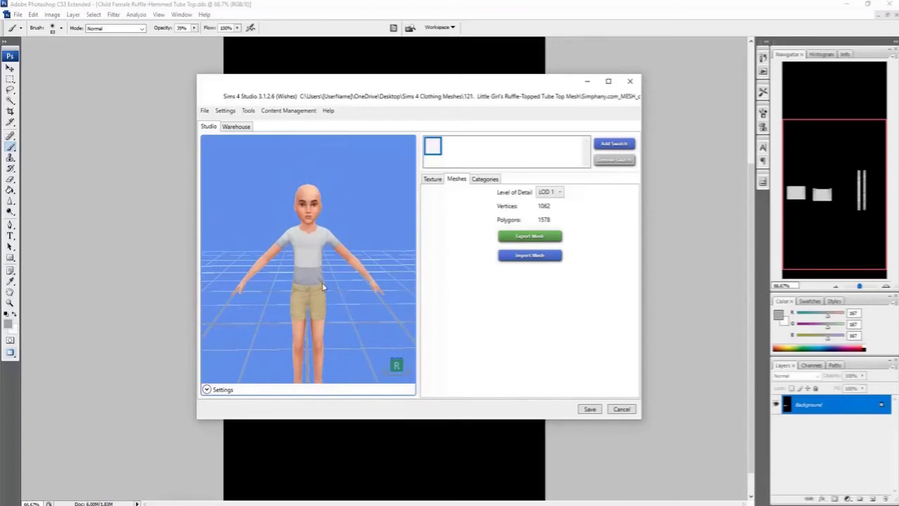
scroll(322, 283, up, 6)
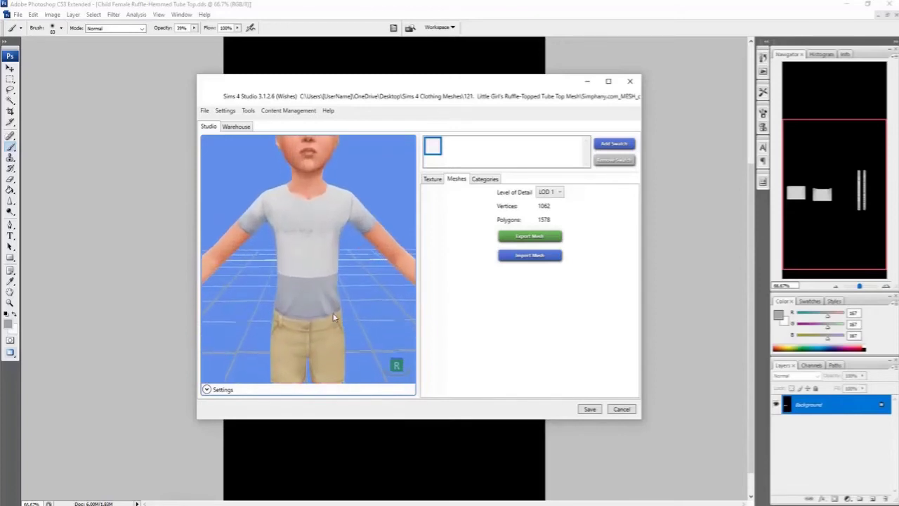
Step: Export the LOD 1 mesh as a Blender file named LOD1 and close the resulting folder window
click(519, 237)
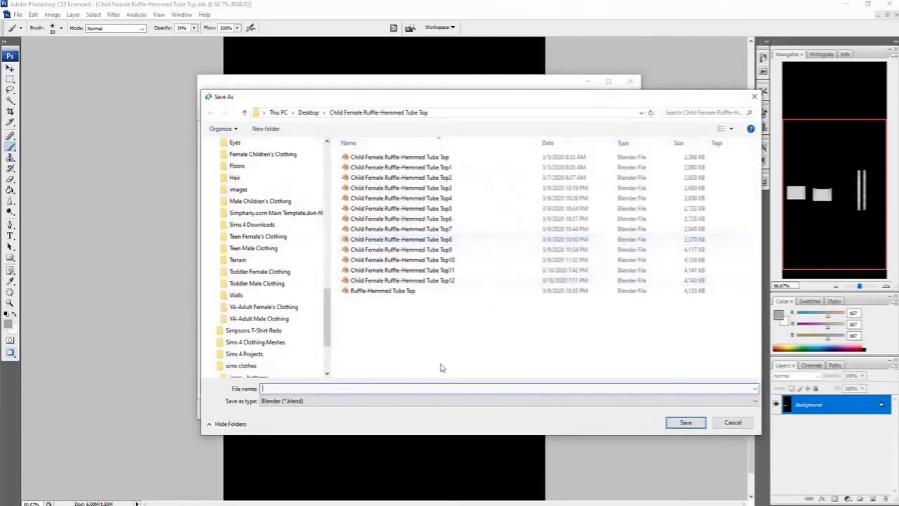
click(432, 387)
text(LOD1)
key(Return)
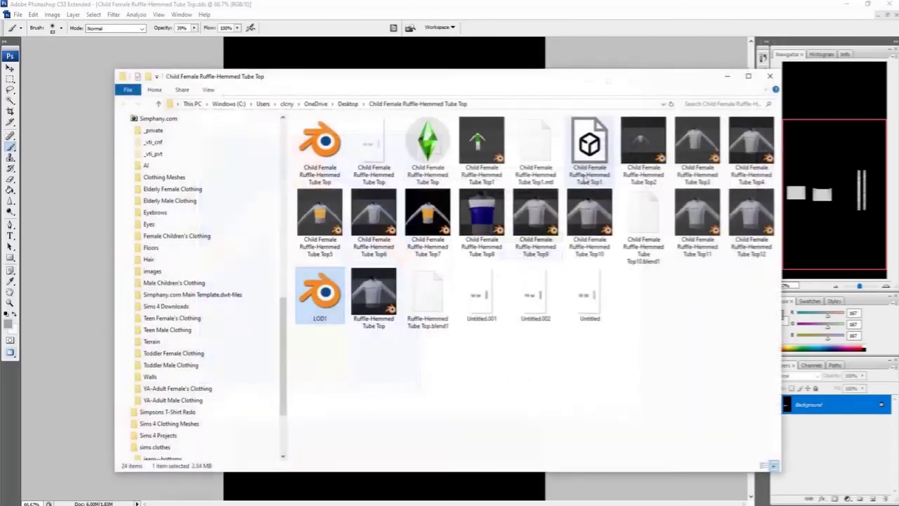
click(772, 76)
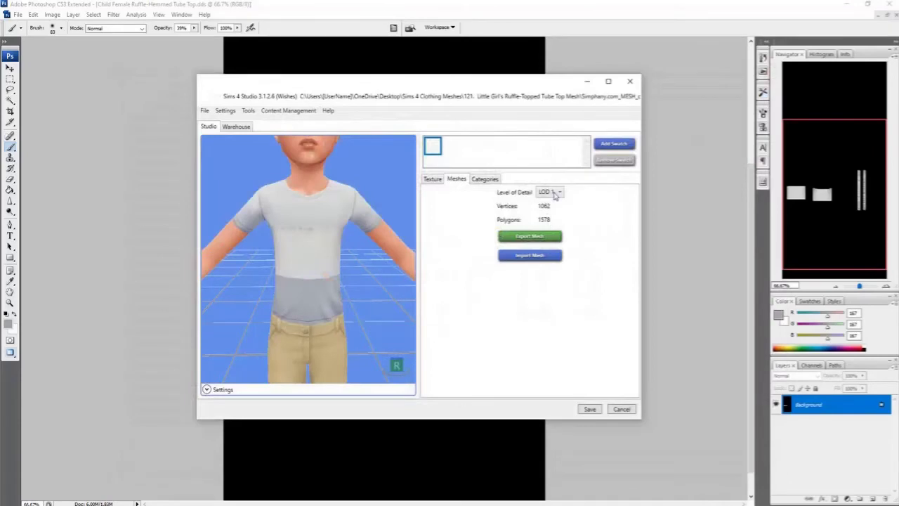
Step: Switch the mesh level of detail to LOD 2
click(552, 191)
click(557, 223)
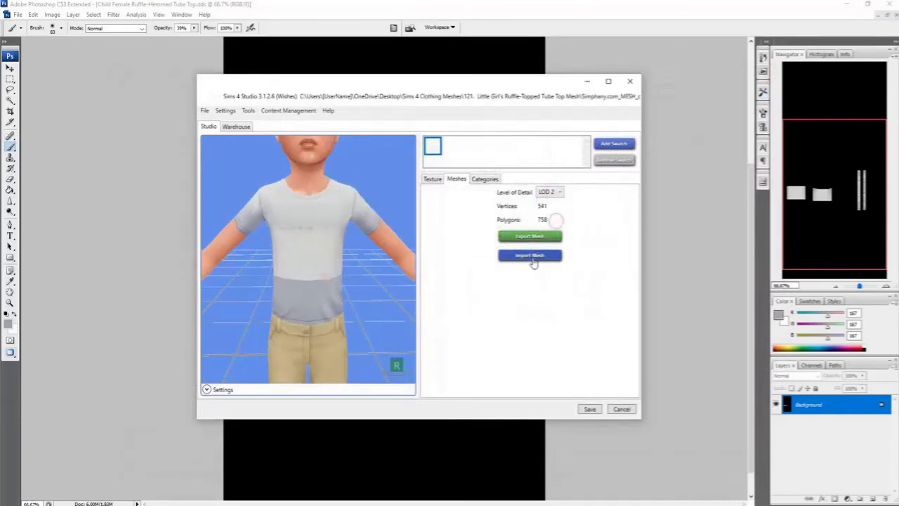
Step: Export the LOD 2 mesh as a Blender file named LOD2 in the Child Female Ruffle-Hemmed Tube Top folder
click(531, 238)
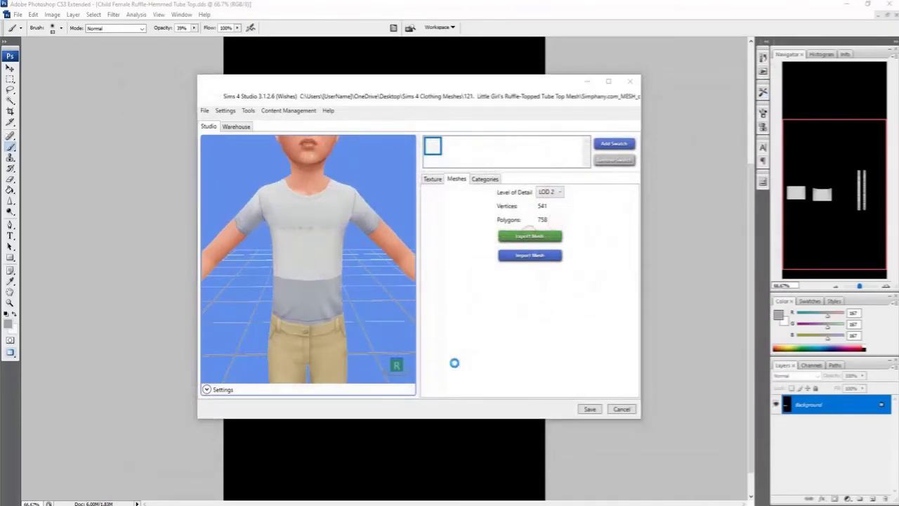
text(LOD3)
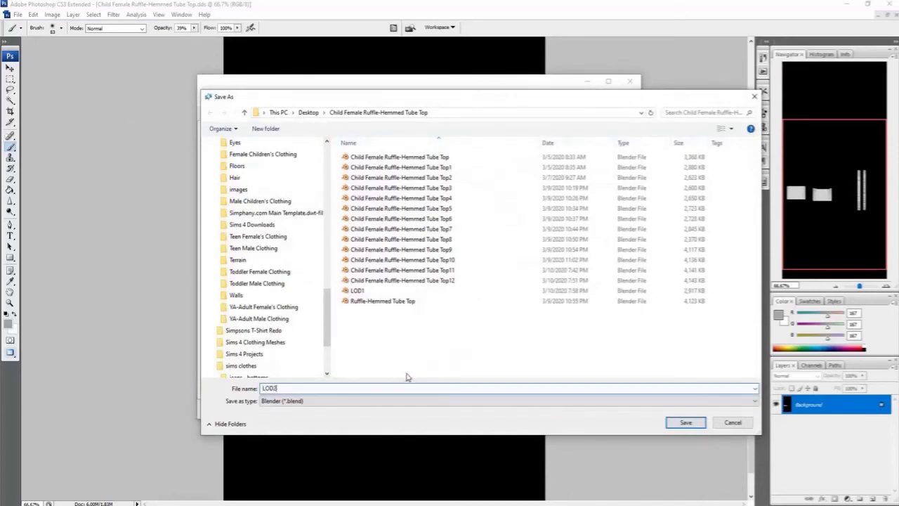
key(Return)
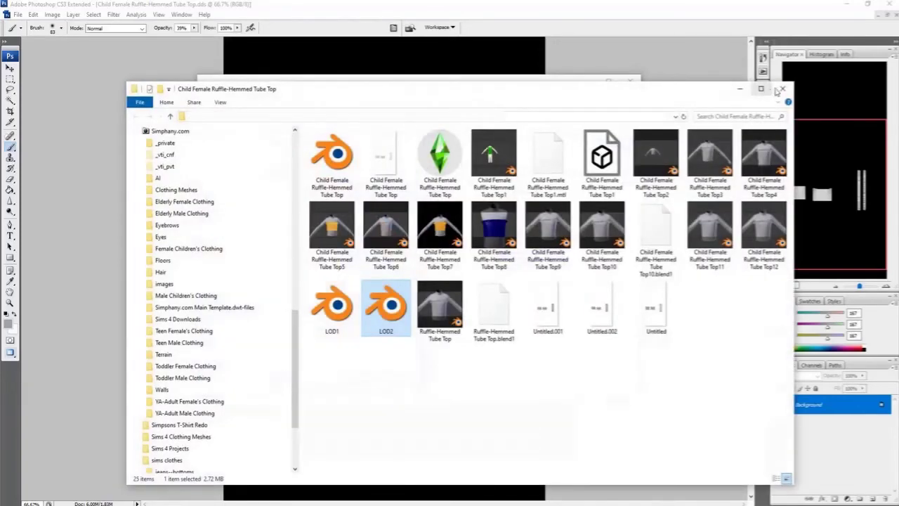
click(776, 89)
Step: Switch the level of detail to LOD 3 and inspect the child model from several distances and angles
click(550, 192)
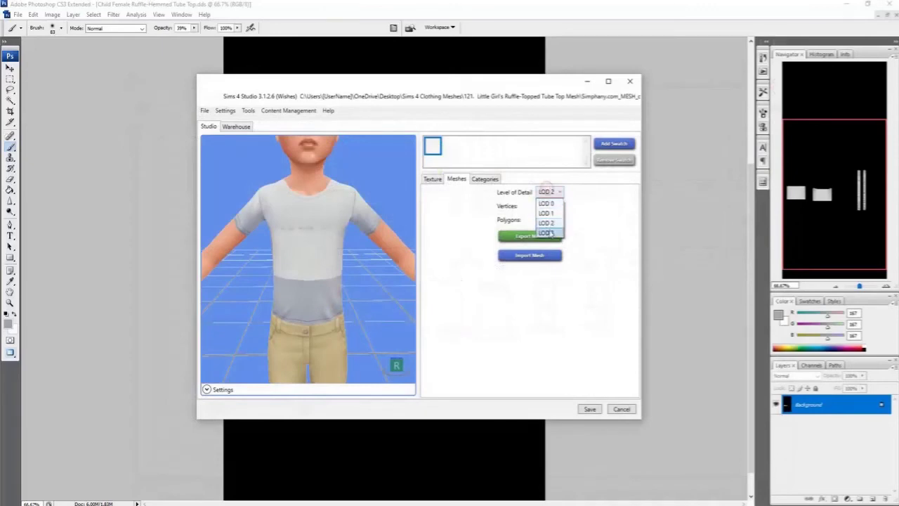
click(548, 231)
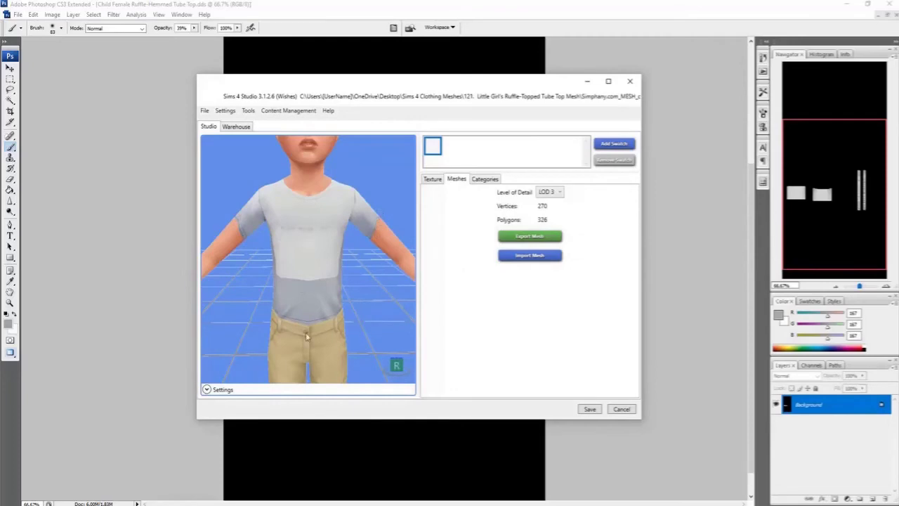
drag(301, 288, 253, 309)
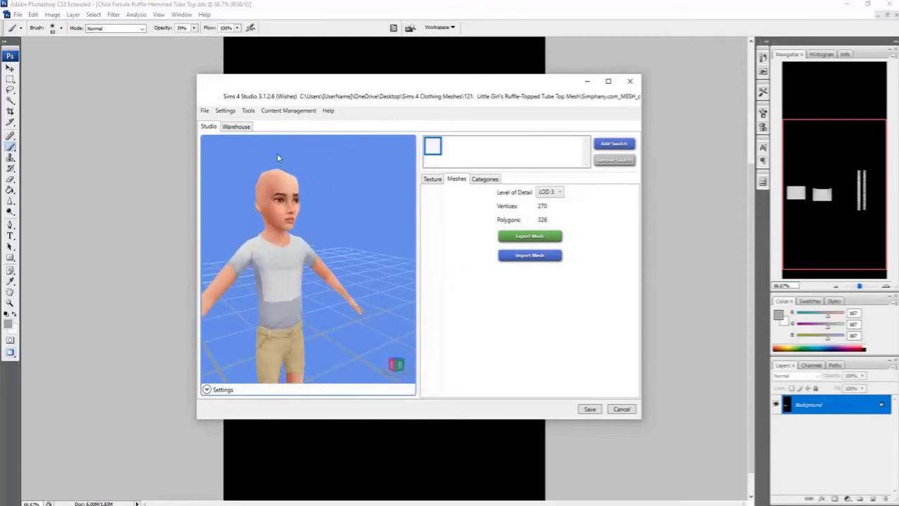
scroll(317, 275, down, 8)
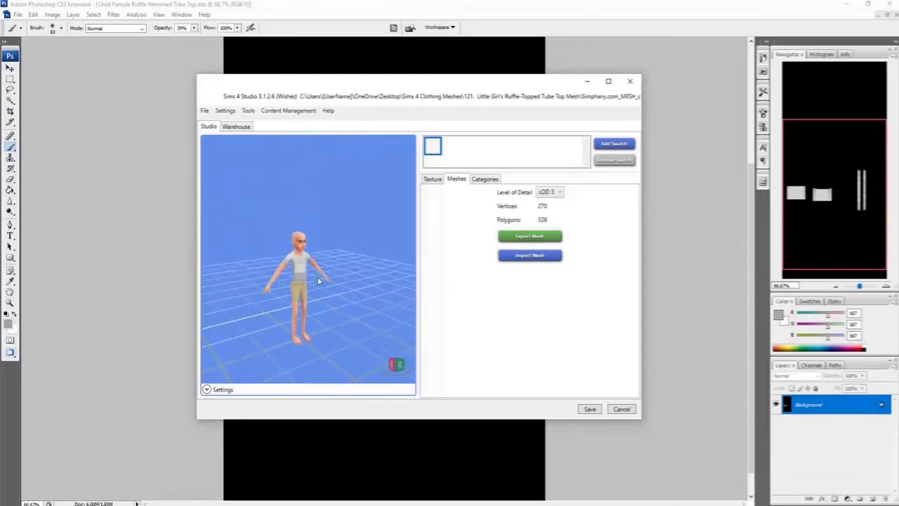
drag(317, 277, 343, 318)
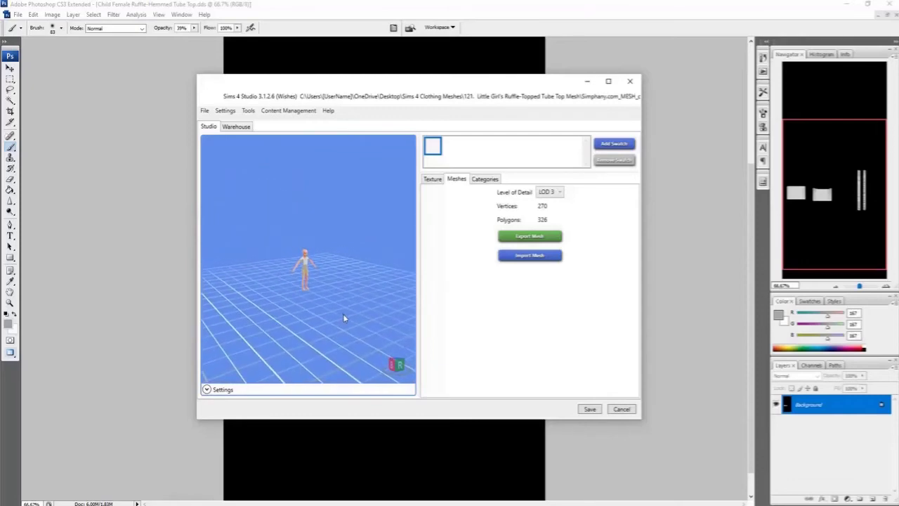
scroll(336, 304, up, 8)
scroll(322, 298, up, 8)
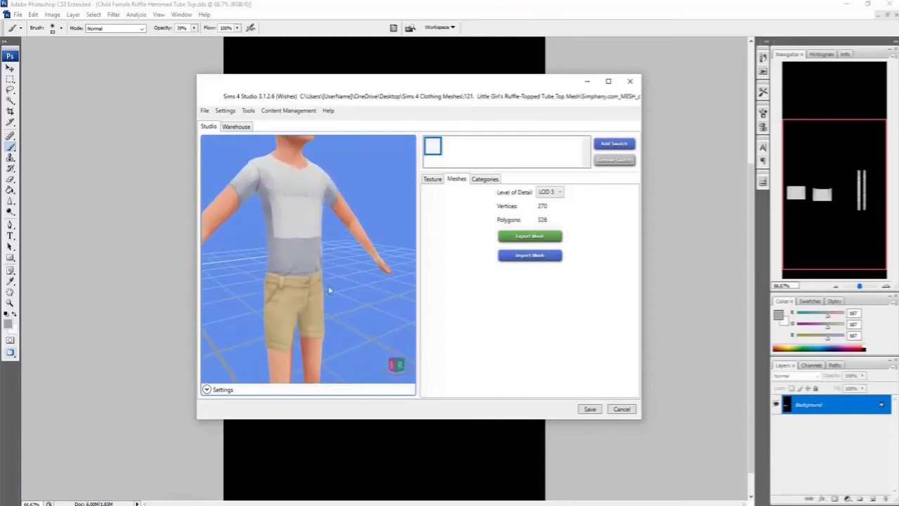
drag(328, 286, 333, 304)
middle_drag(333, 304, 339, 223)
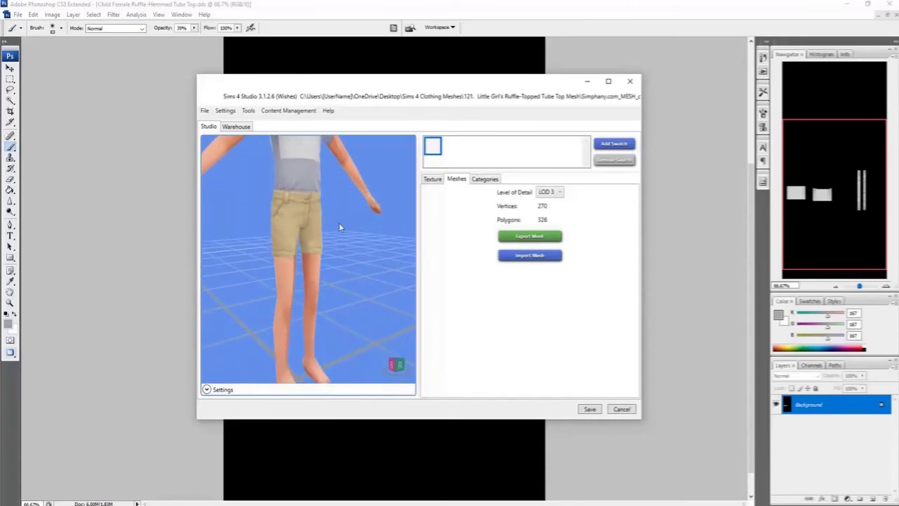
drag(340, 227, 217, 251)
drag(260, 231, 315, 258)
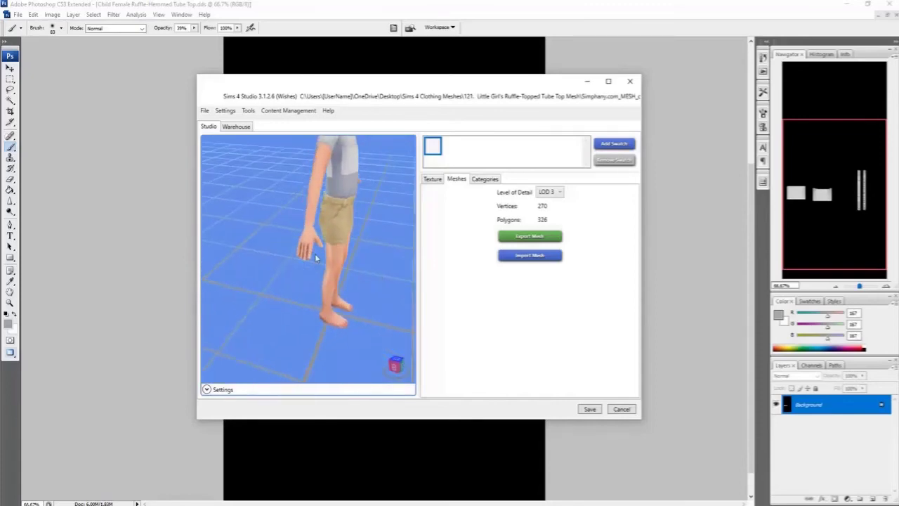
drag(373, 278, 239, 247)
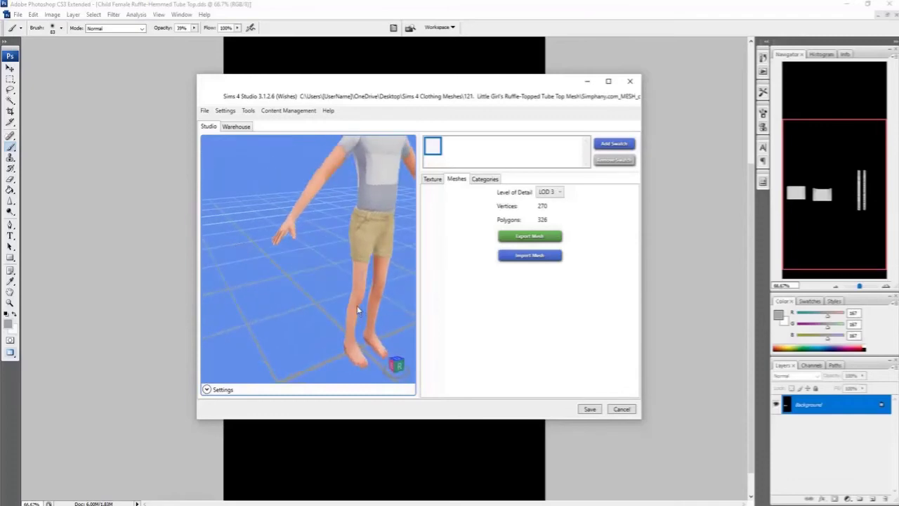
middle_drag(359, 308, 309, 247)
right_drag(312, 238, 197, 209)
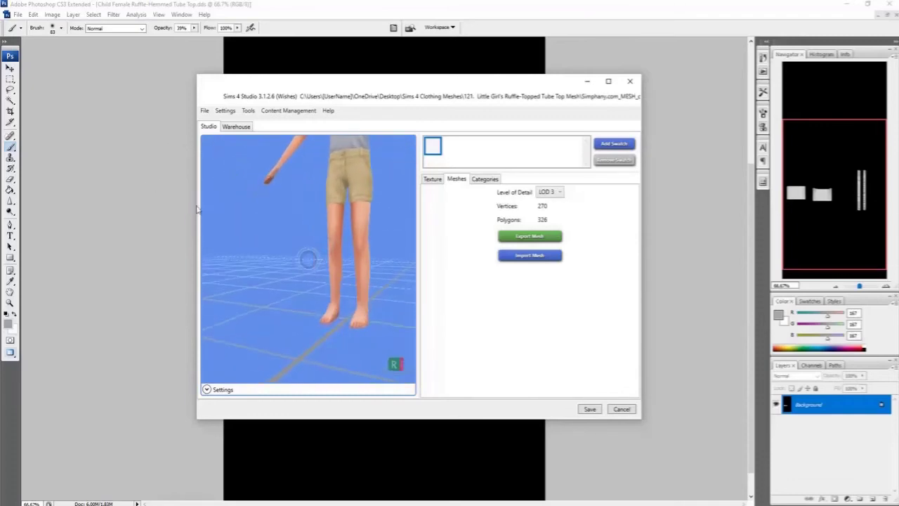
right_drag(346, 253, 501, 283)
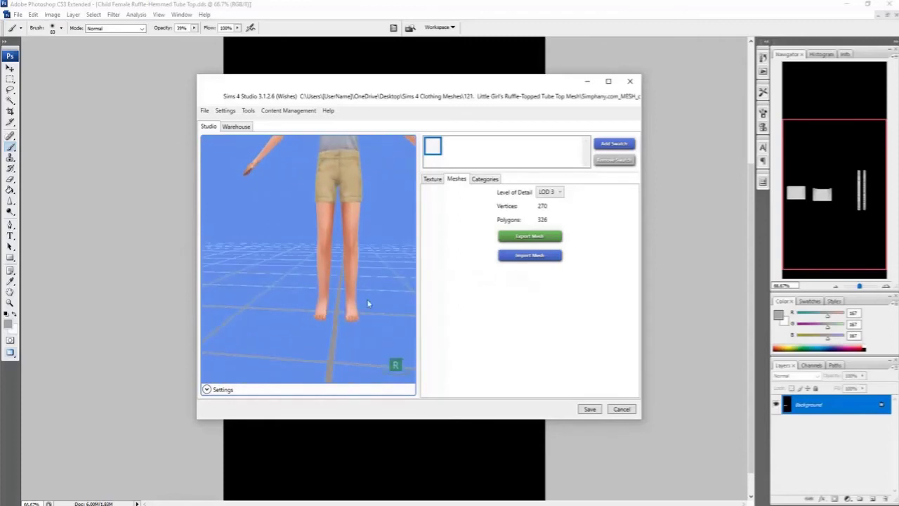
middle_drag(347, 303, 337, 333)
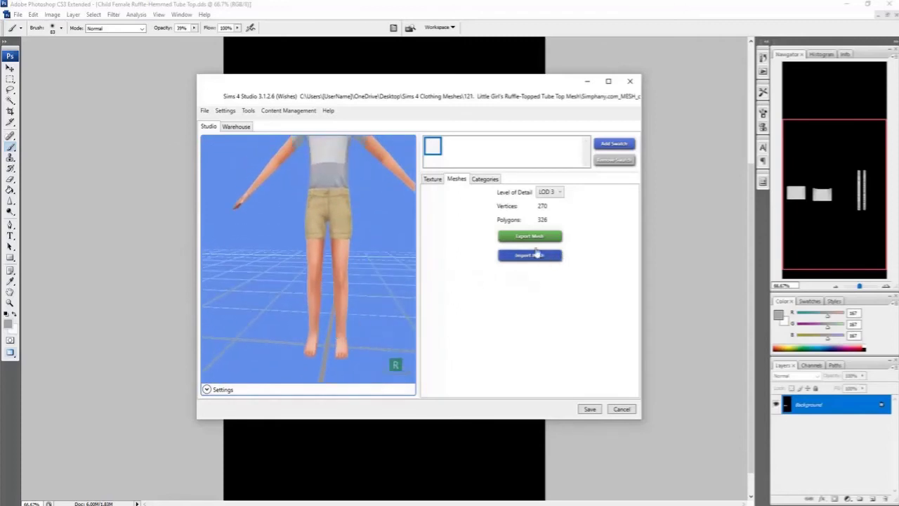
Step: Export the LOD 3 mesh as a Blender file named LOD3 in the same folder
click(529, 237)
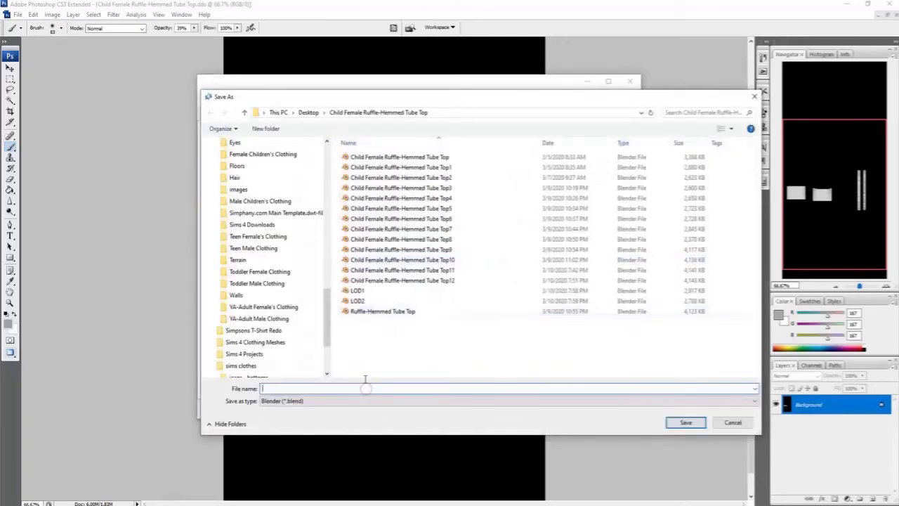
text(LOD 3)
key(Return)
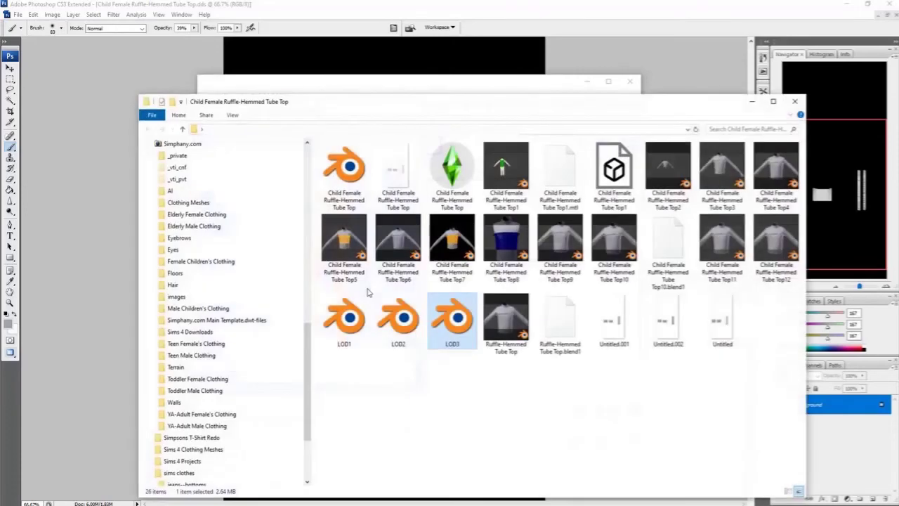
click(795, 101)
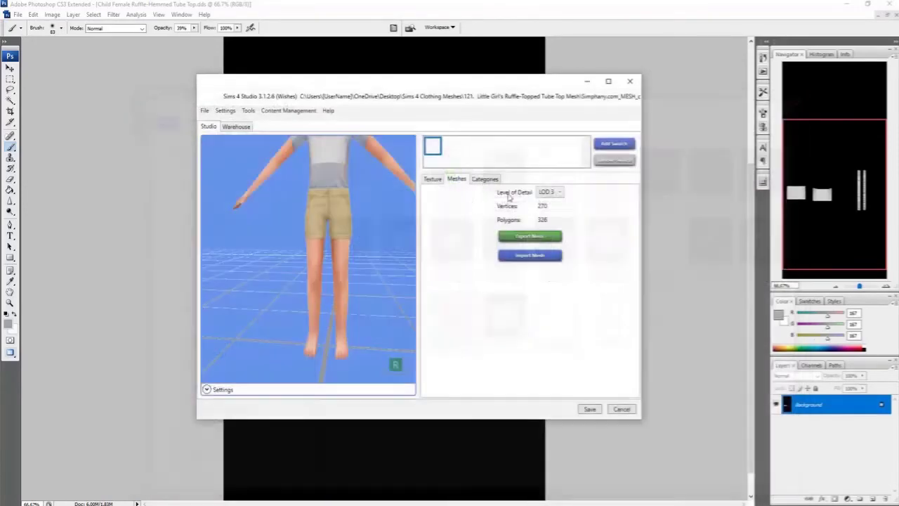
Step: Compare how the LOD 0 and LOD 3 meshes look on the child model at different viewing distances
drag(342, 198, 341, 284)
right_drag(340, 284, 307, 261)
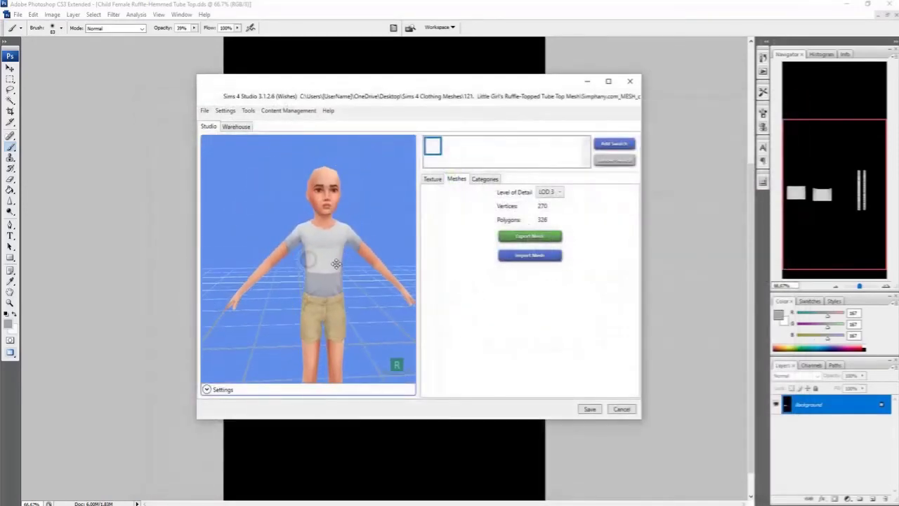
click(560, 192)
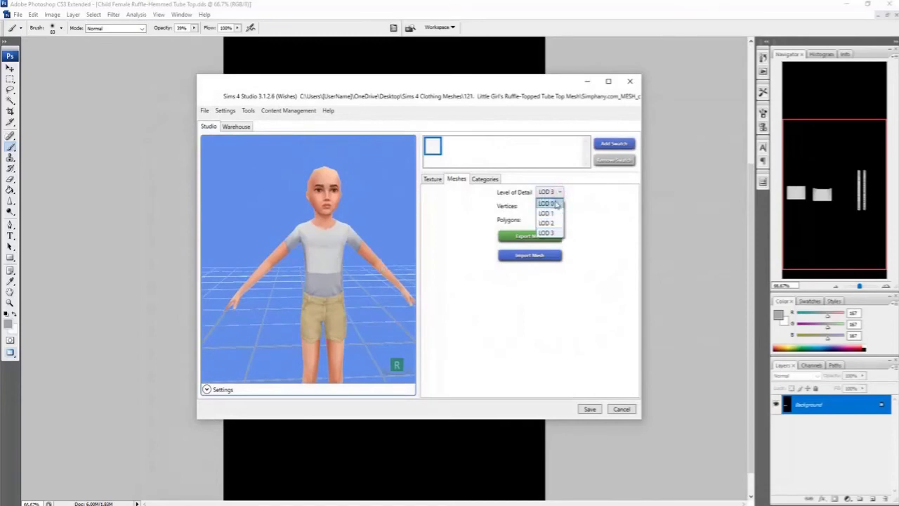
click(555, 204)
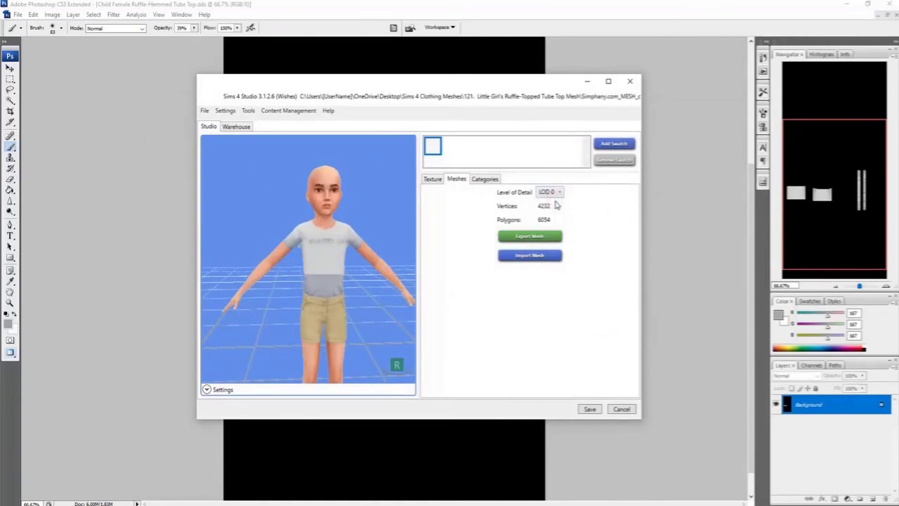
scroll(323, 260, down, 5)
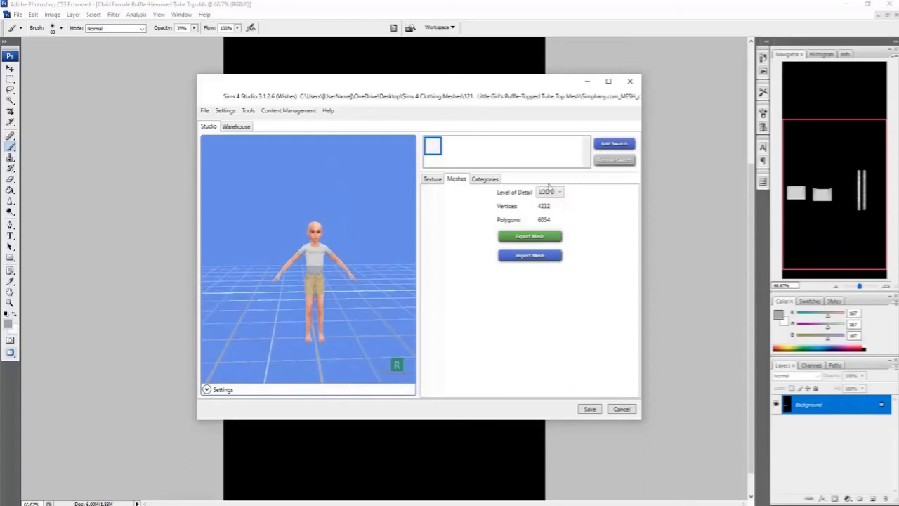
click(550, 191)
click(550, 232)
scroll(358, 292, up, 5)
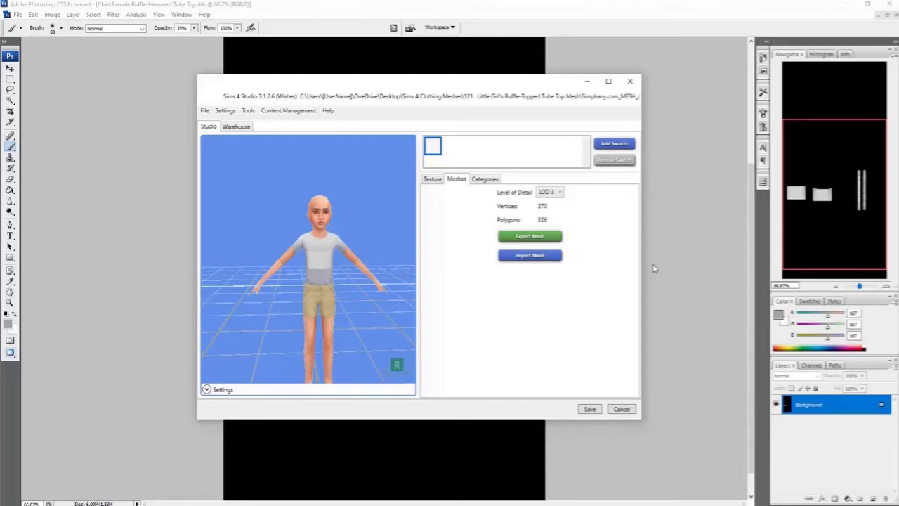
Step: Display the LOD 1 mesh and examine the child's top close up
click(554, 194)
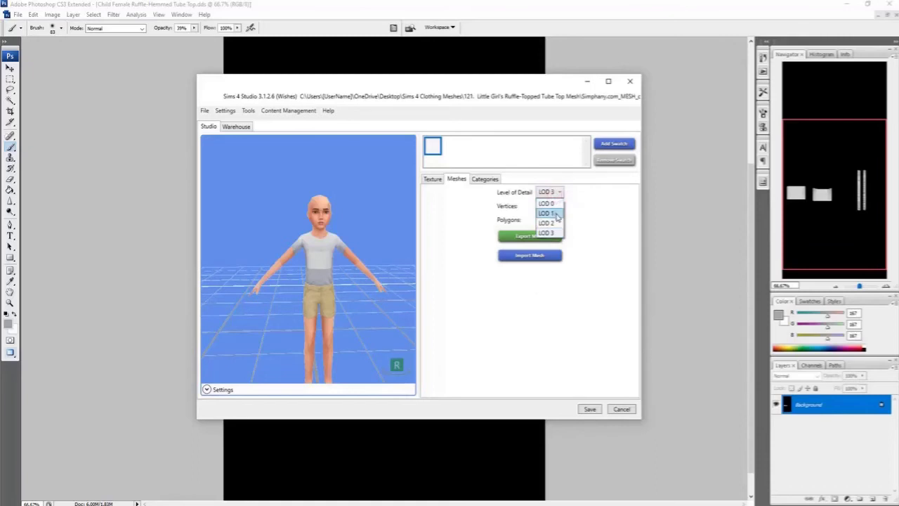
click(547, 213)
scroll(366, 284, up, 5)
middle_drag(365, 283, 329, 279)
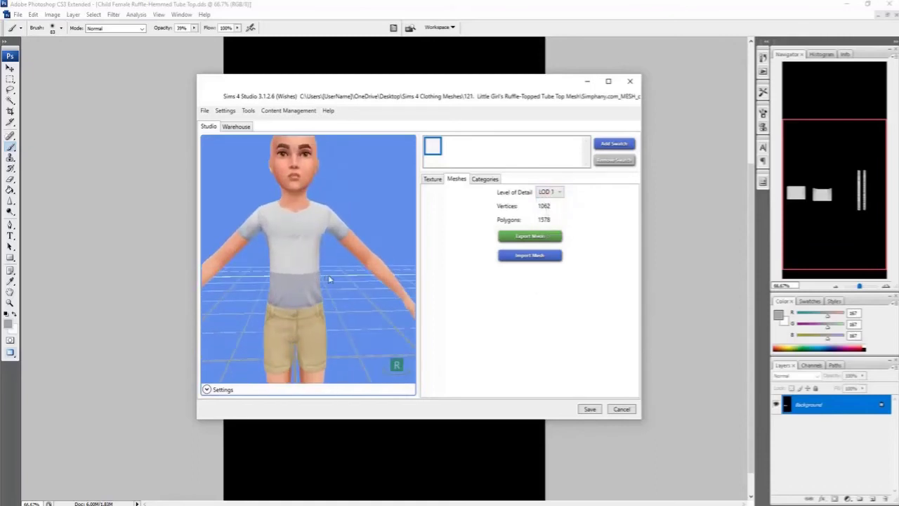
mouse_move(329, 279)
right_down()
mouse_move(304, 286)
mouse_move(321, 282)
right_up()
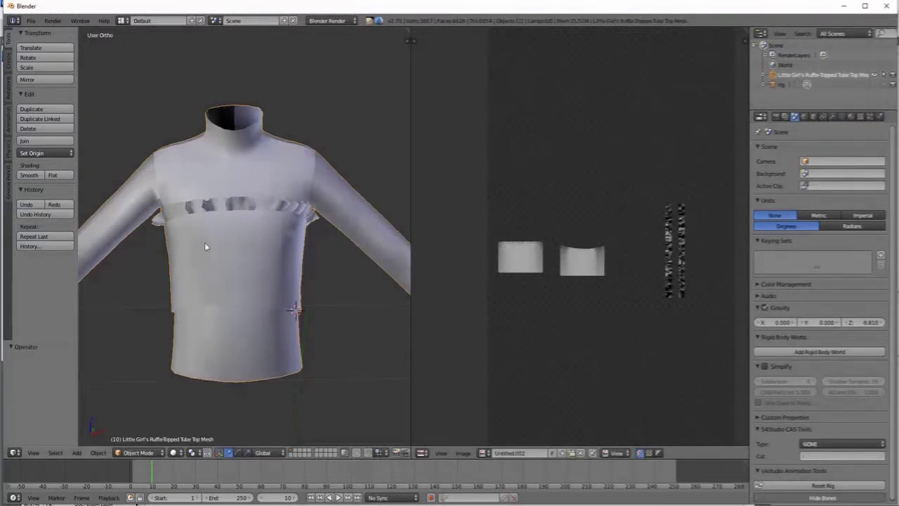
Step: In Blender, undo the join of the tube top and body meshes, and delete the s4studio_mesh_1 body mesh
key(ctrl+z)
shift+right_click(233, 174)
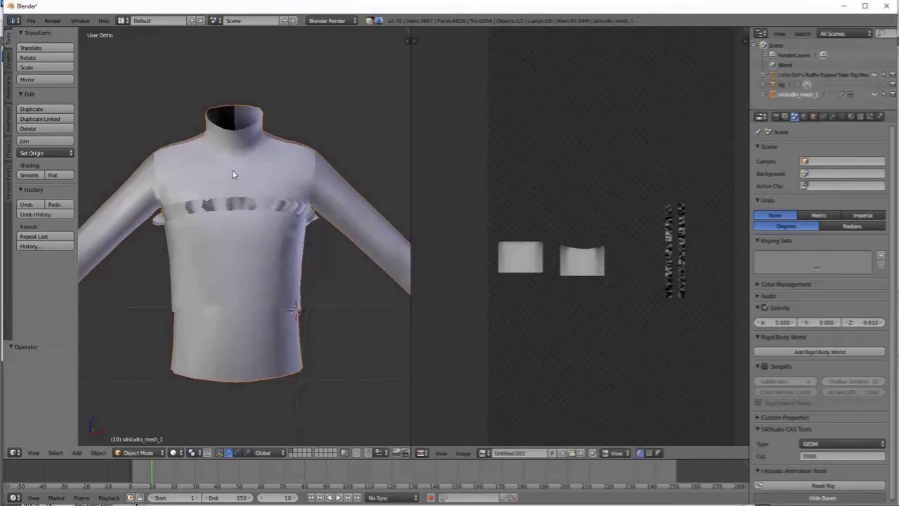
key(x)
click(233, 174)
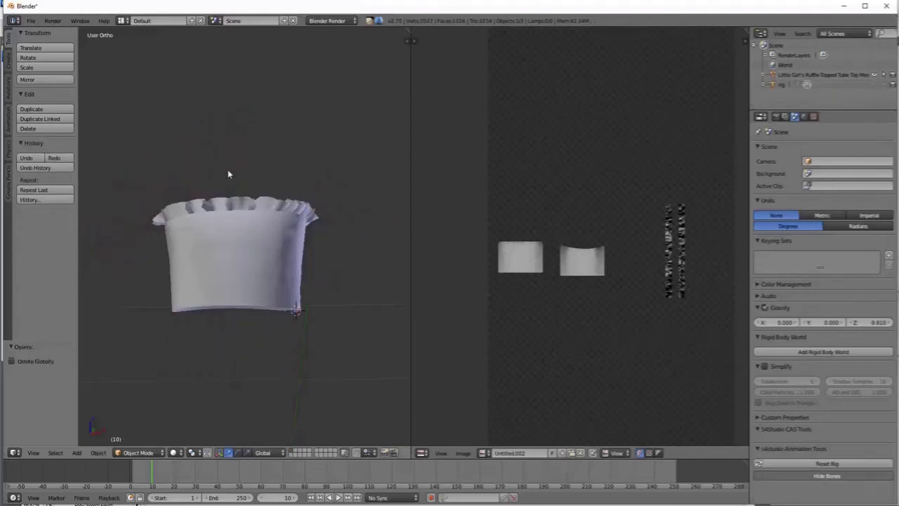
Step: Append the s4studio_mesh_1 object from lod1.blend into the tube top scene
click(31, 20)
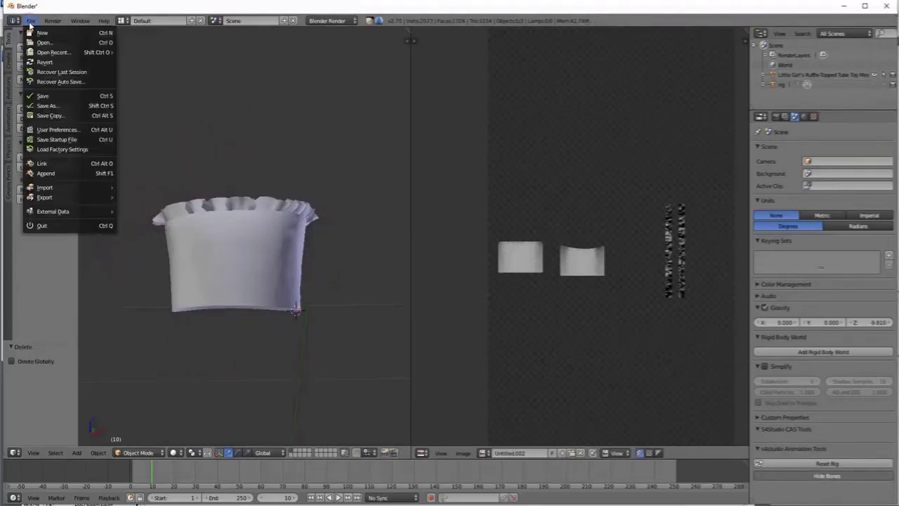
click(50, 173)
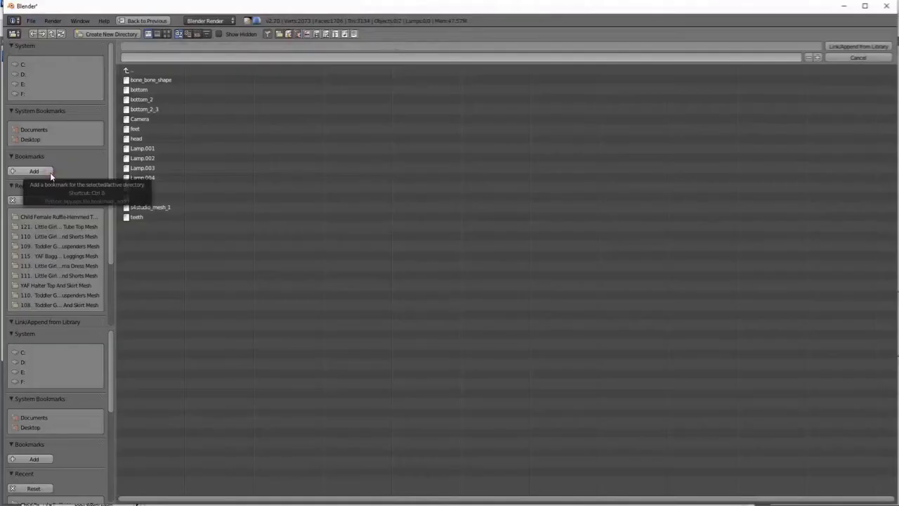
click(126, 70)
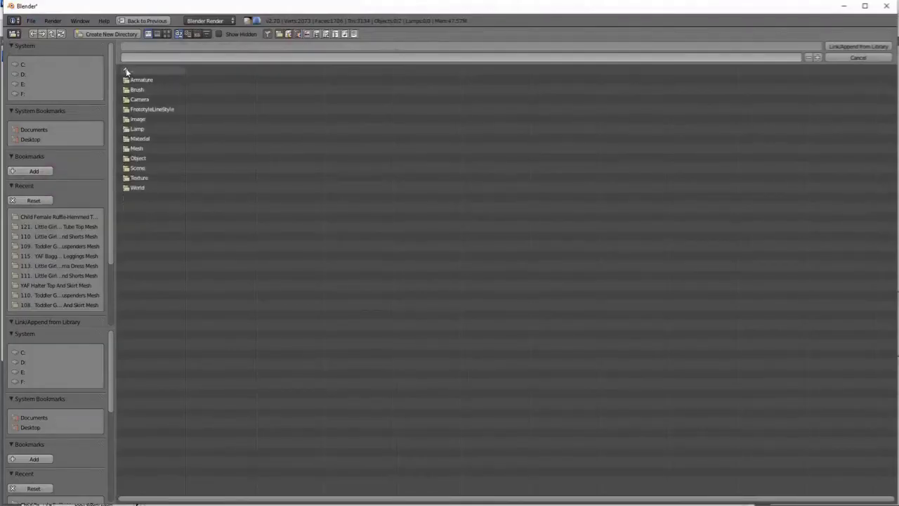
click(125, 70)
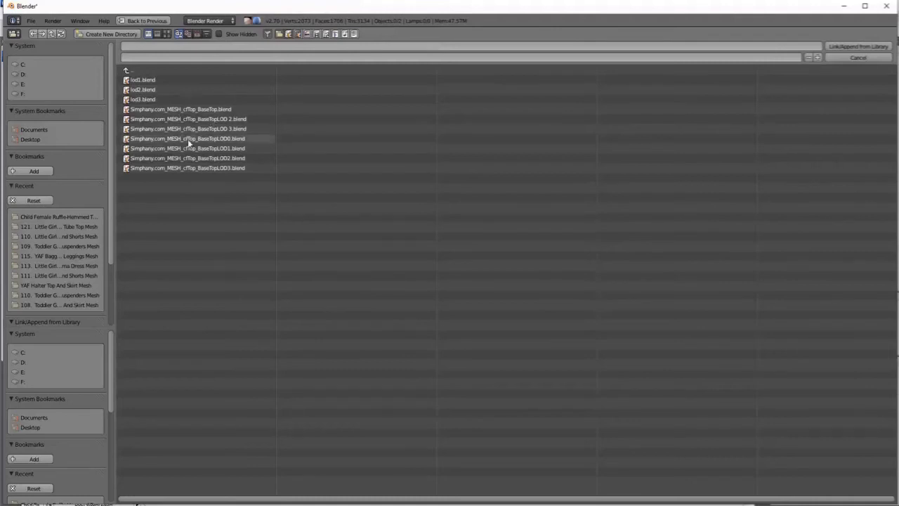
double_click(141, 81)
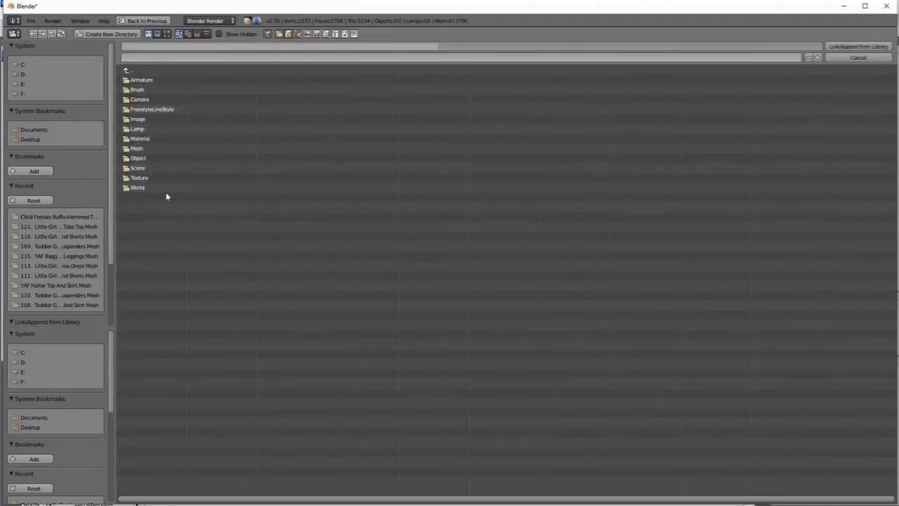
click(139, 159)
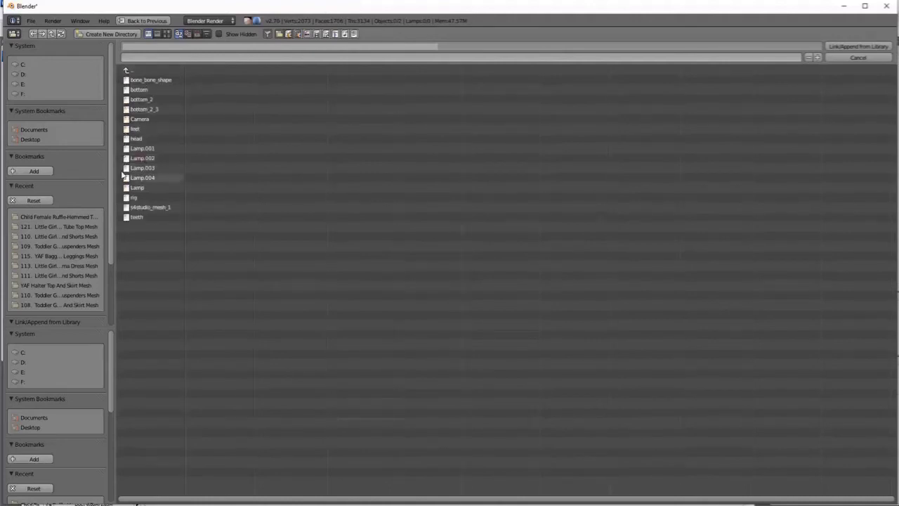
click(148, 210)
click(845, 49)
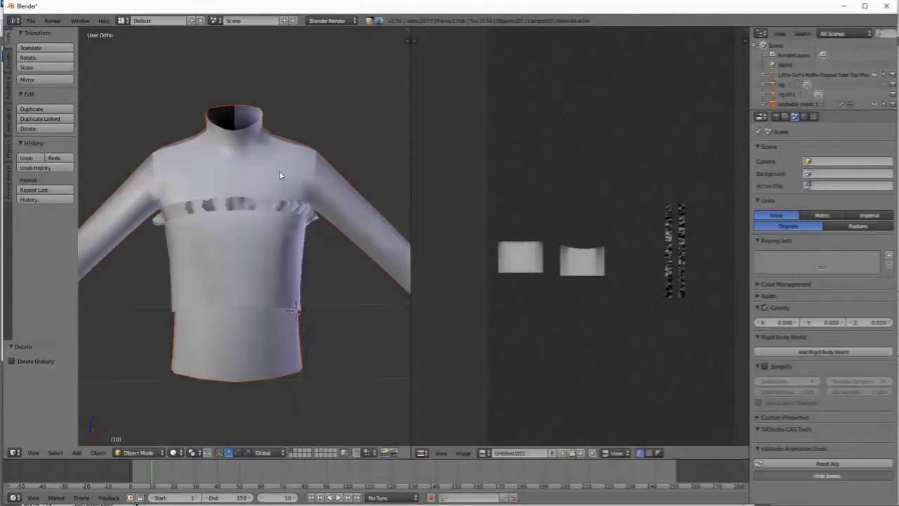
Step: Inspect the s4studio_mesh_1 body mesh's wireframe from the front and back in Edit Mode, and return to Object Mode
scroll(279, 171, down, 3)
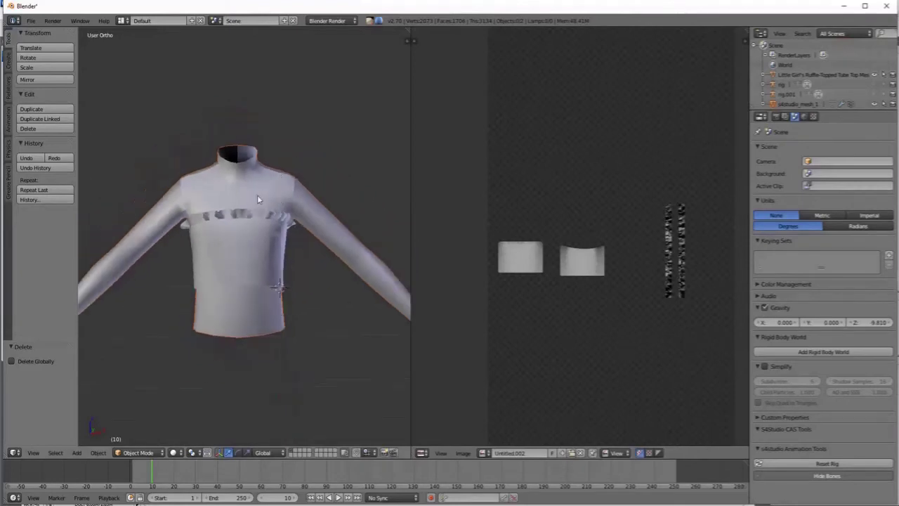
right_click(257, 195)
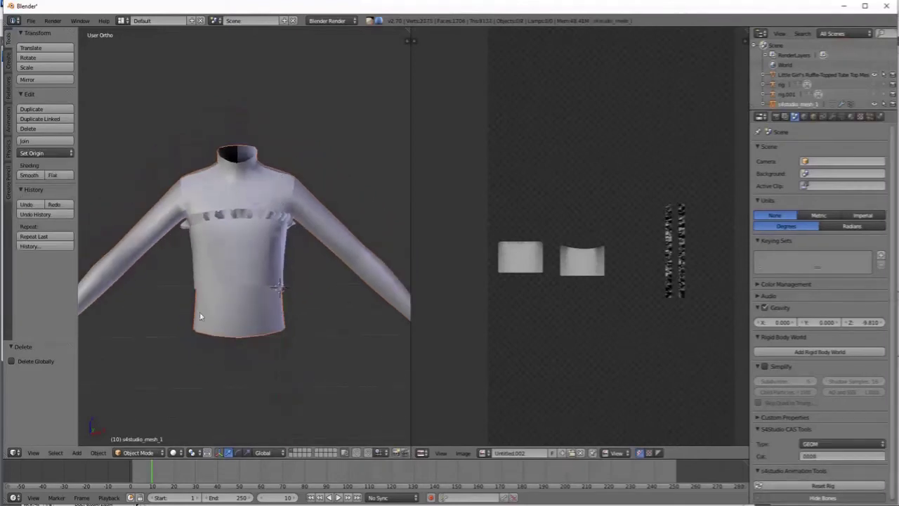
click(156, 453)
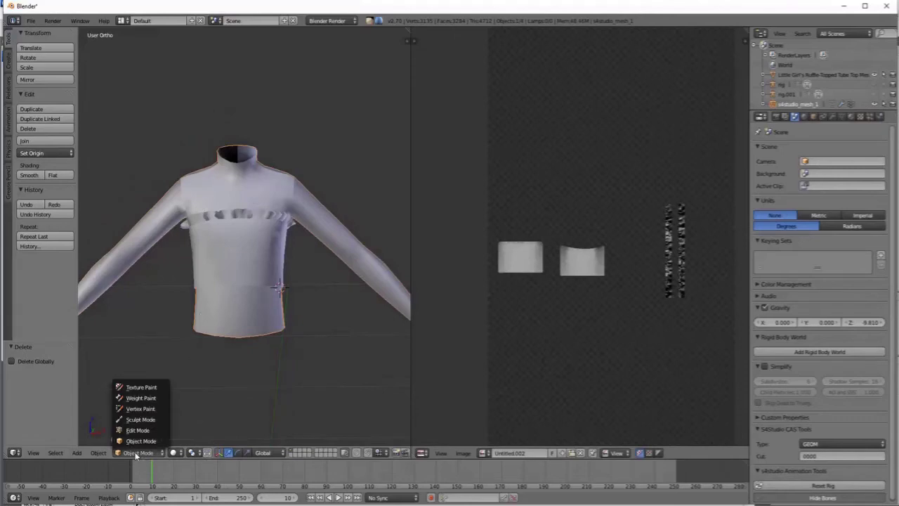
click(138, 430)
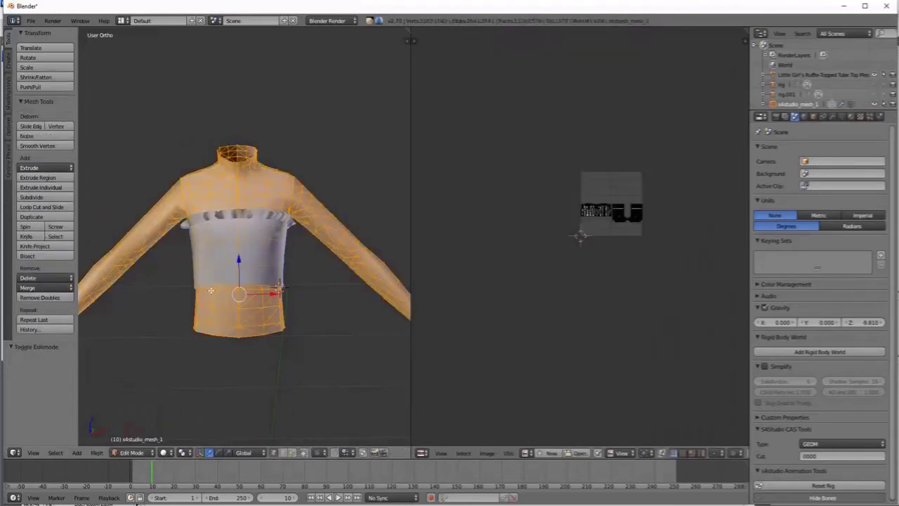
key(a)
scroll(211, 290, up, 2)
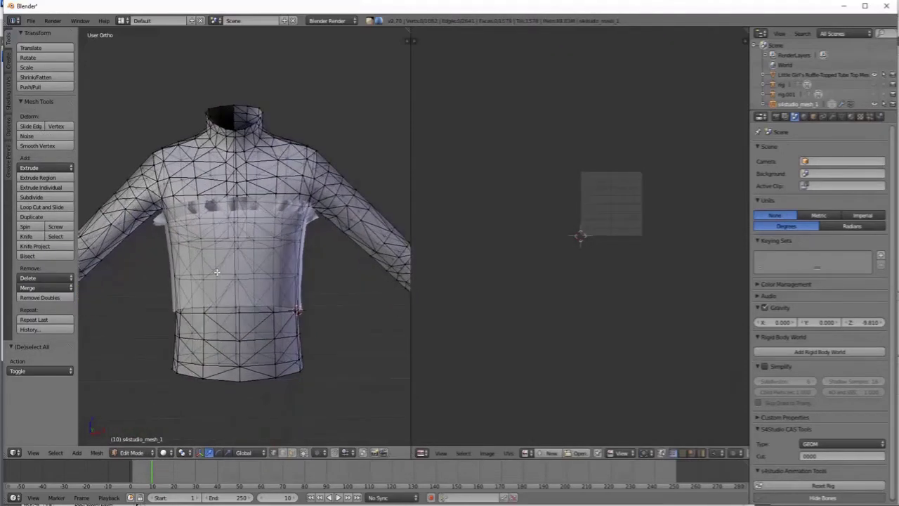
middle_drag(217, 272, 75, 265)
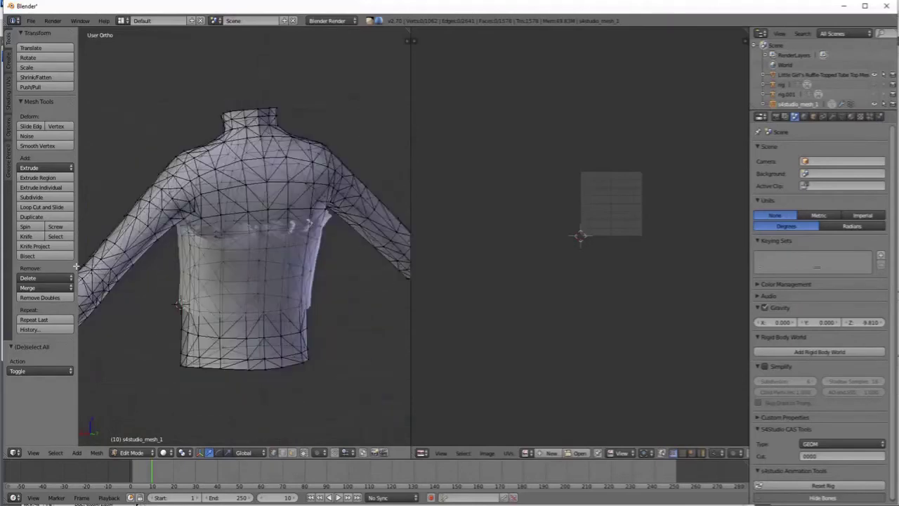
middle_drag(330, 272, 302, 259)
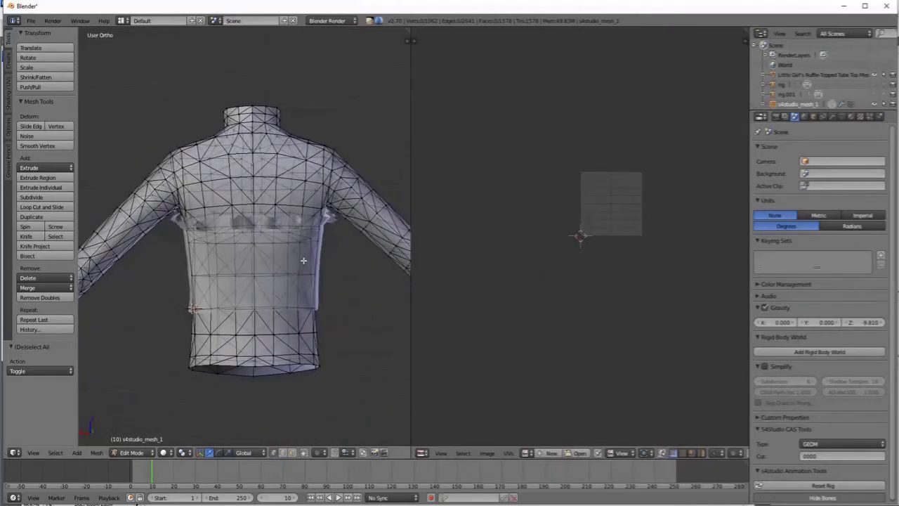
key(b)
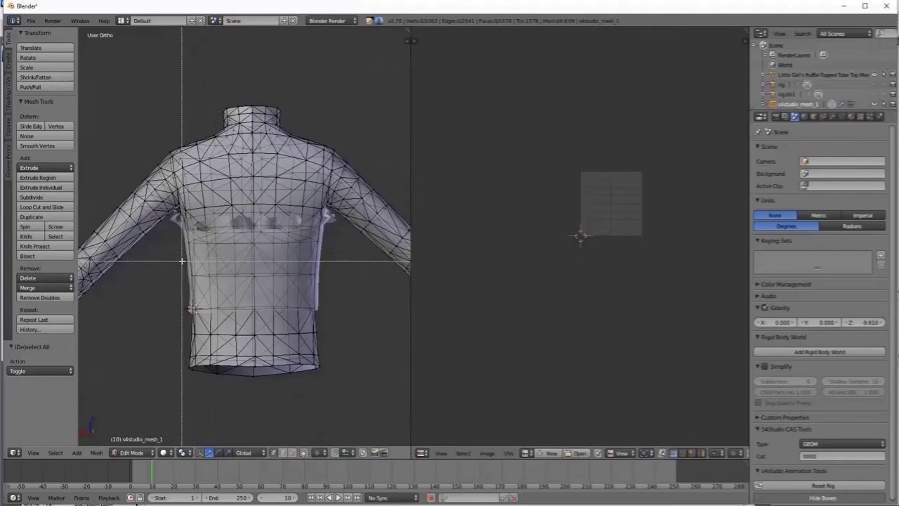
drag(182, 261, 186, 272)
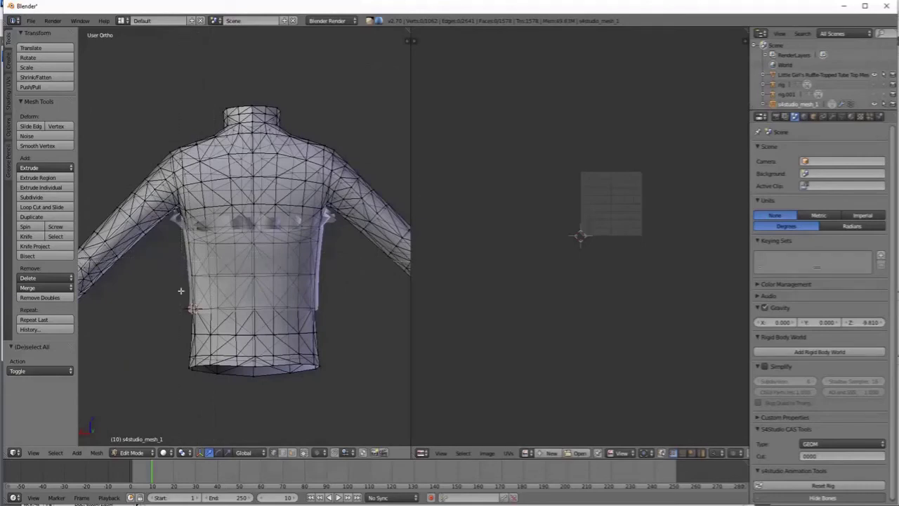
middle_drag(197, 271, 82, 284)
key(a)
key(a)
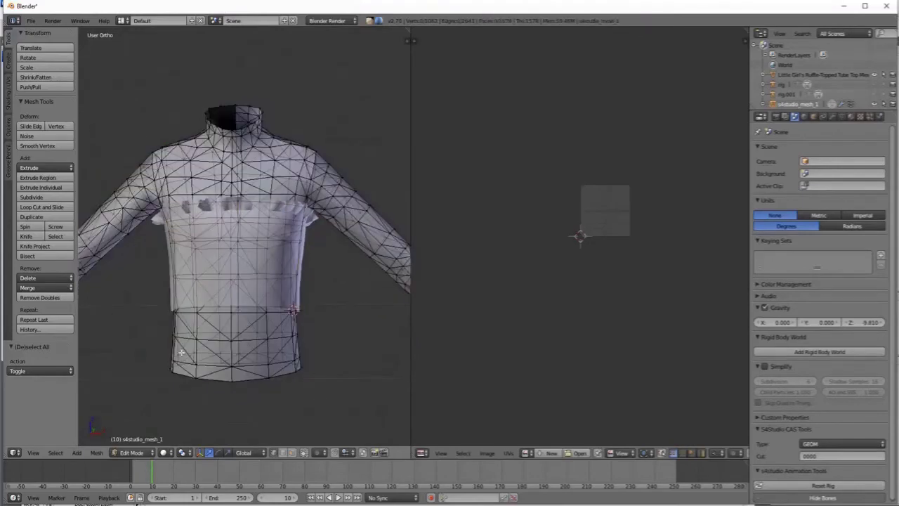
click(132, 452)
click(135, 441)
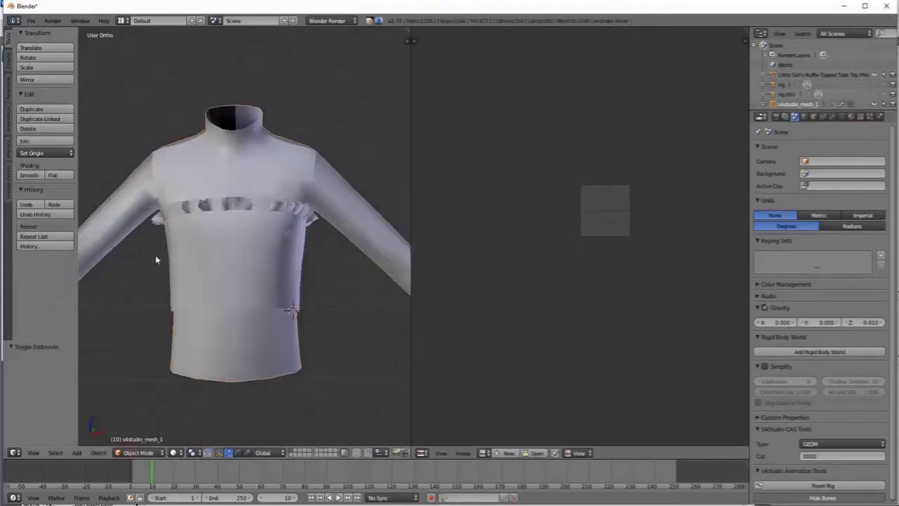
Step: Delete the extra rig.001 armature and join the tube top with the s4studio_mesh_1 body mesh
right_click(274, 157)
scroll(246, 208, down, 2)
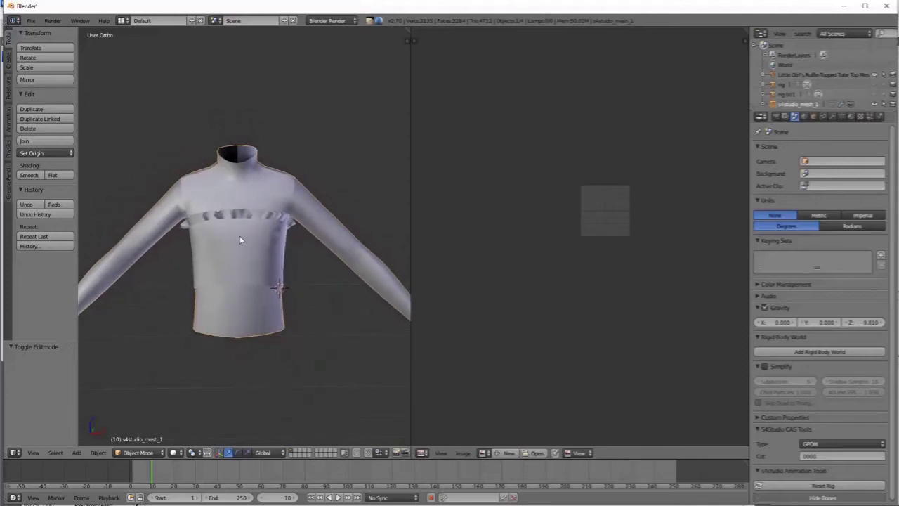
key(a)
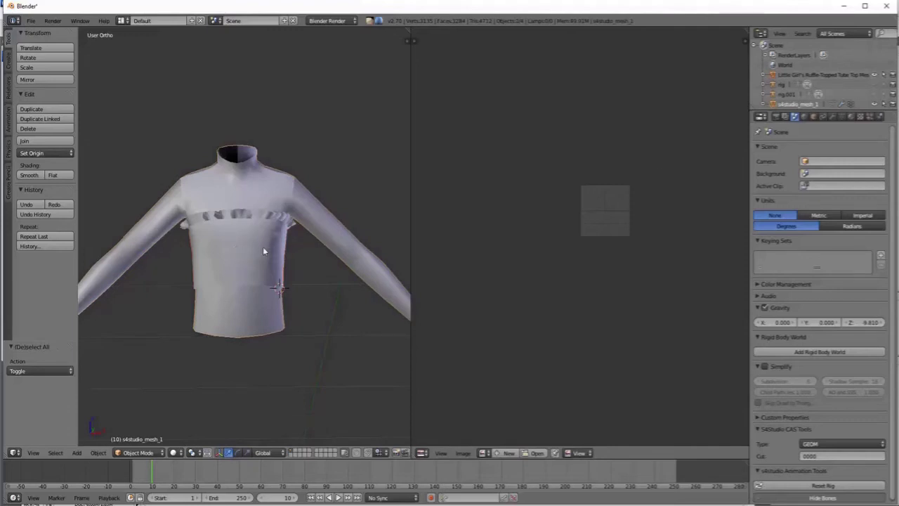
right_click(797, 94)
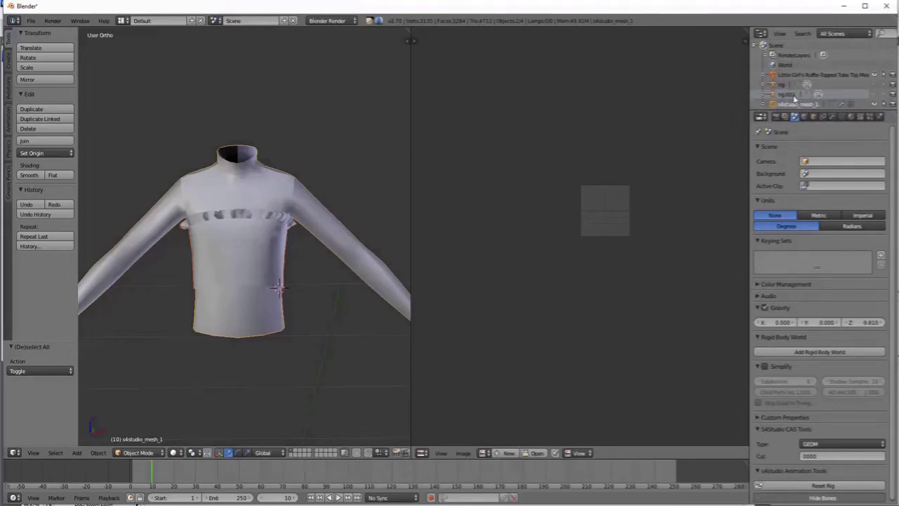
right_click(791, 99)
click(791, 96)
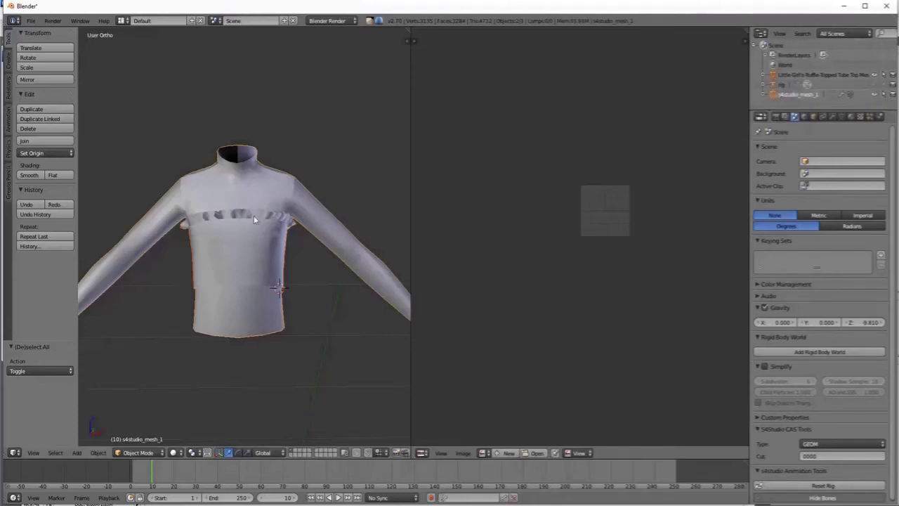
click(28, 142)
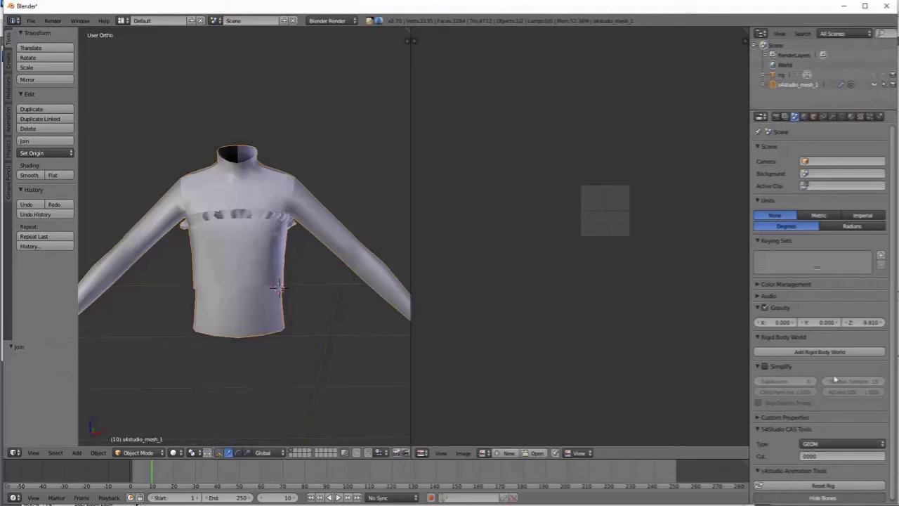
Step: Save the joined top as a new file named Child Female Ruffle-Hemmed Tube TopLOD1.blend
click(31, 20)
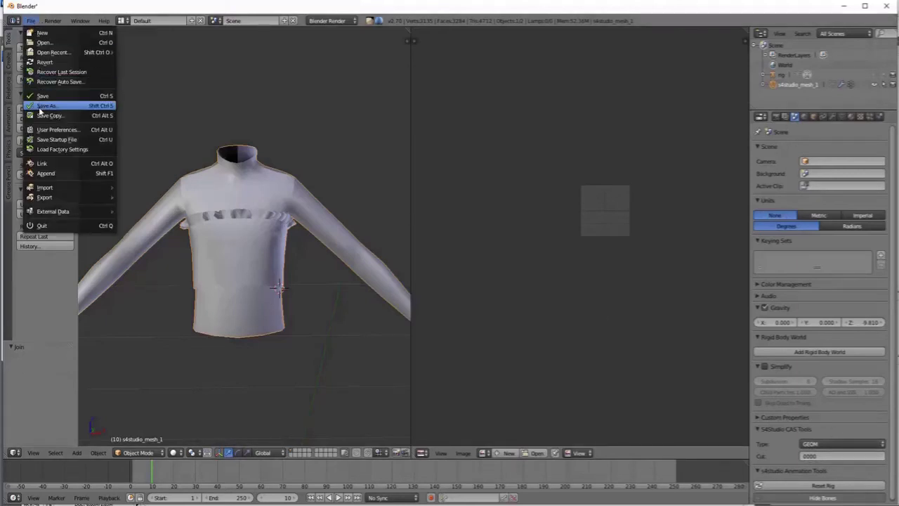
click(42, 106)
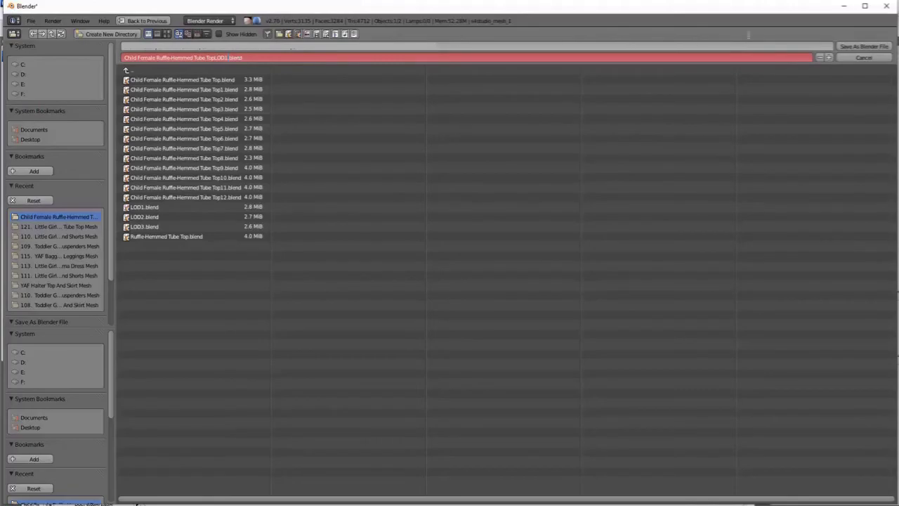
click(850, 45)
click(851, 46)
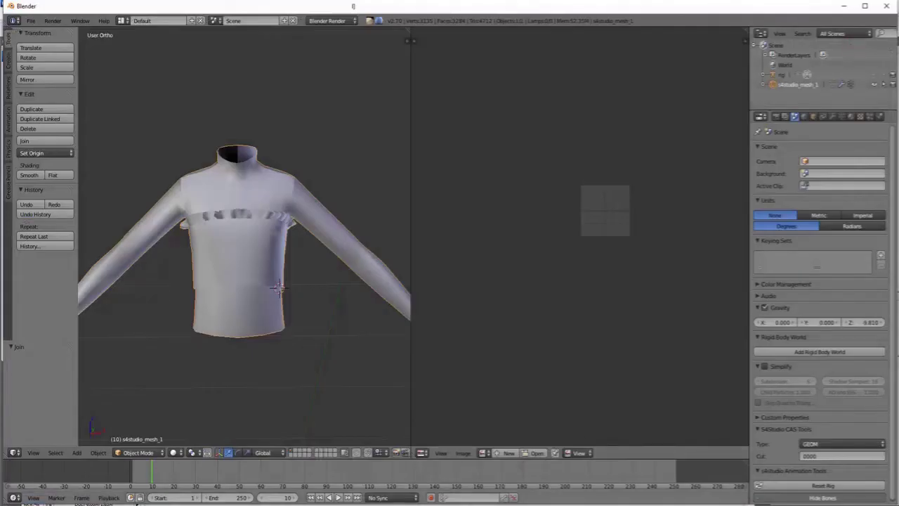
Step: Switch to Sims 4 Studio and import Child Female Ruffle-Hemmed Tube TopLOD1 as the LOD 1 mesh
key(alt+Tab)
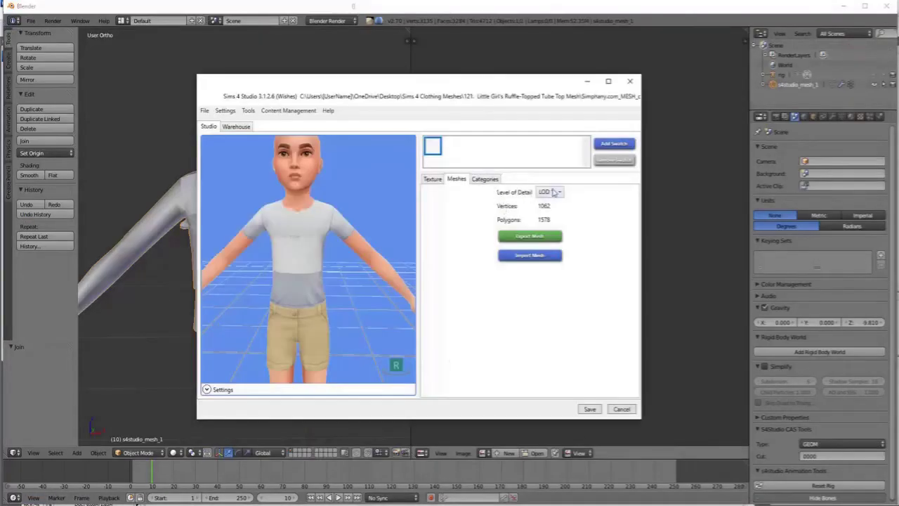
click(538, 260)
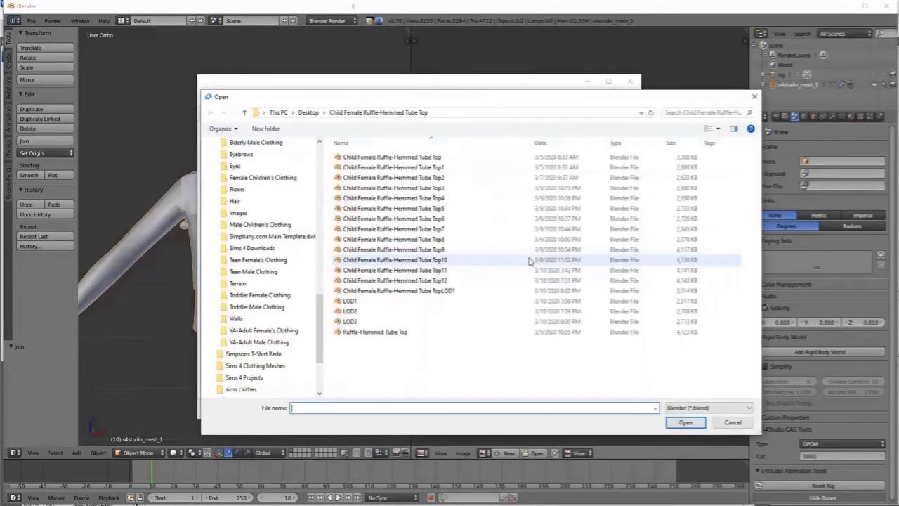
click(395, 295)
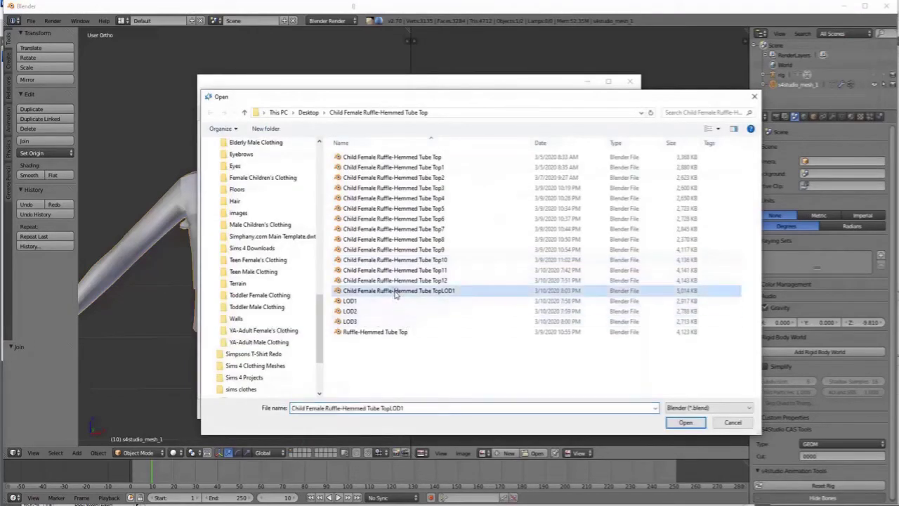
click(678, 423)
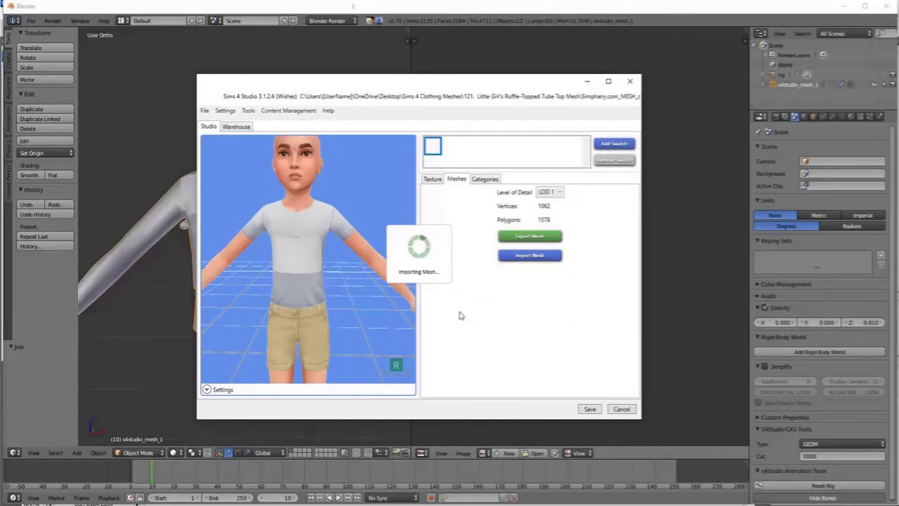
Step: Compare the LOD 0 and LOD 1 meshes on the child model, and set the level of detail to LOD 2
click(551, 192)
click(551, 204)
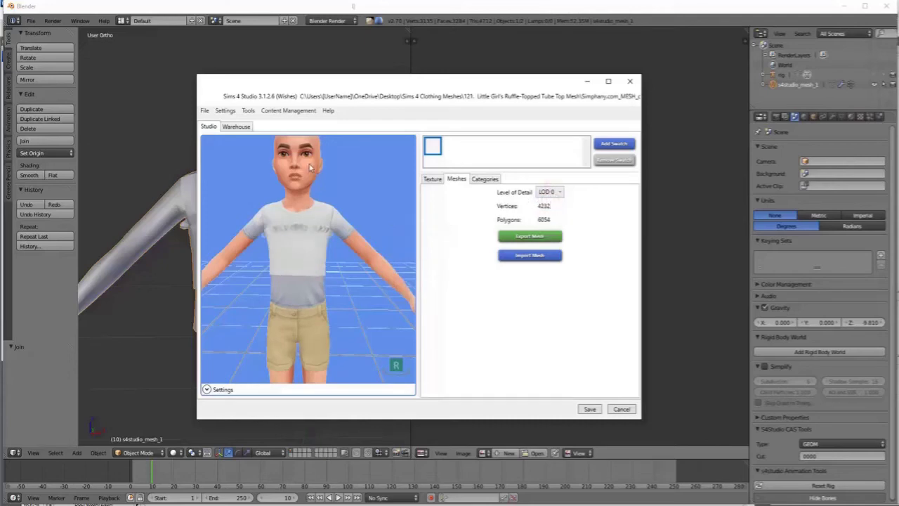
scroll(309, 197, up, 3)
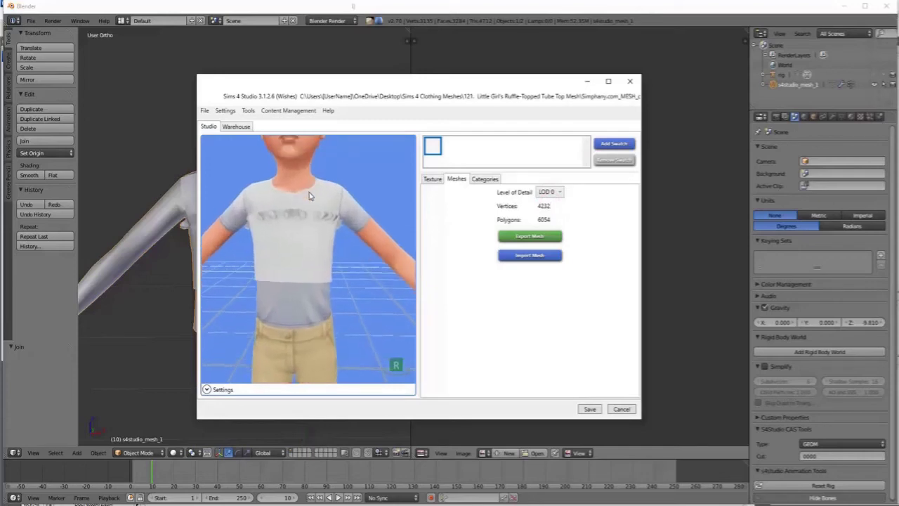
scroll(312, 196, down, 3)
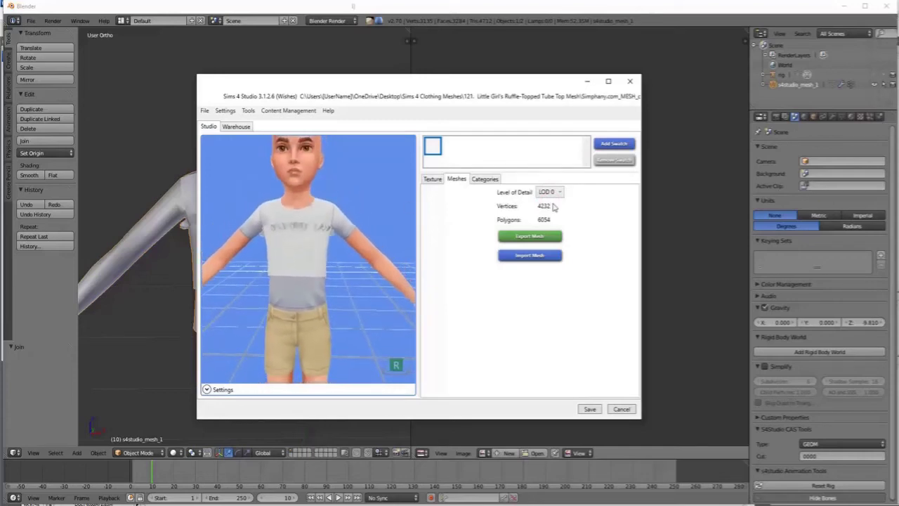
click(553, 192)
click(552, 214)
click(549, 192)
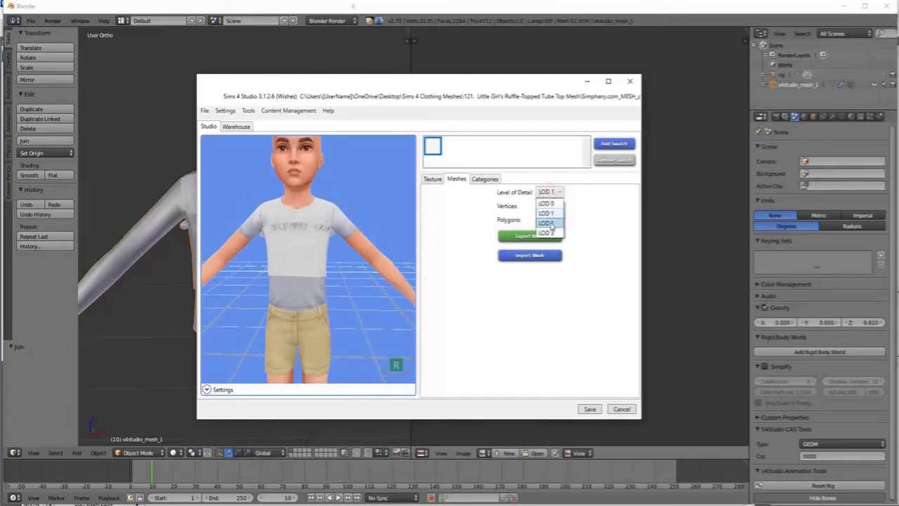
click(552, 223)
Step: Back in Blender, undo the join of the tube top and body, and delete the LOD 1 s4studio_mesh_1 body mesh
click(211, 13)
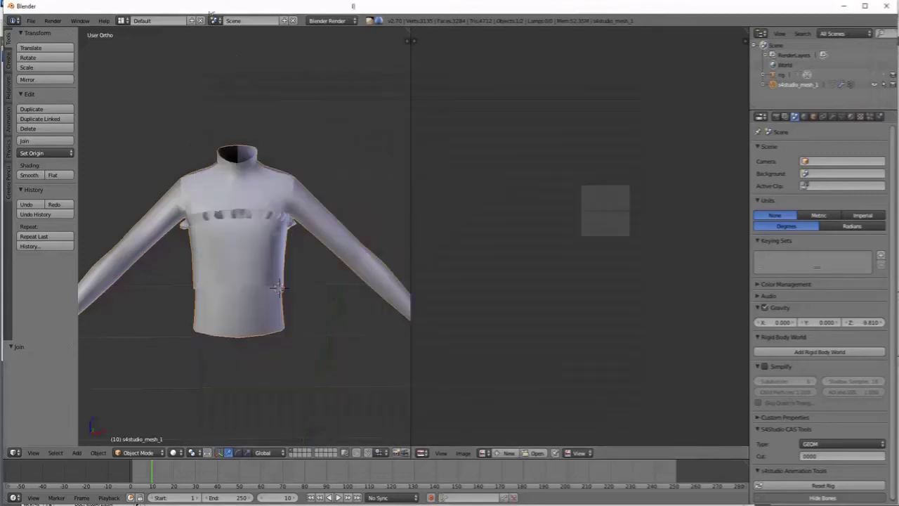
key(ctrl+z)
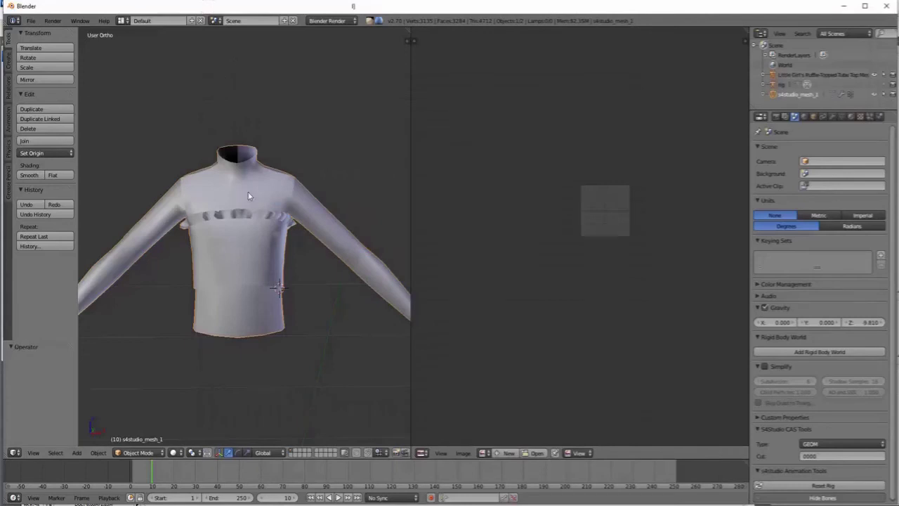
key(x)
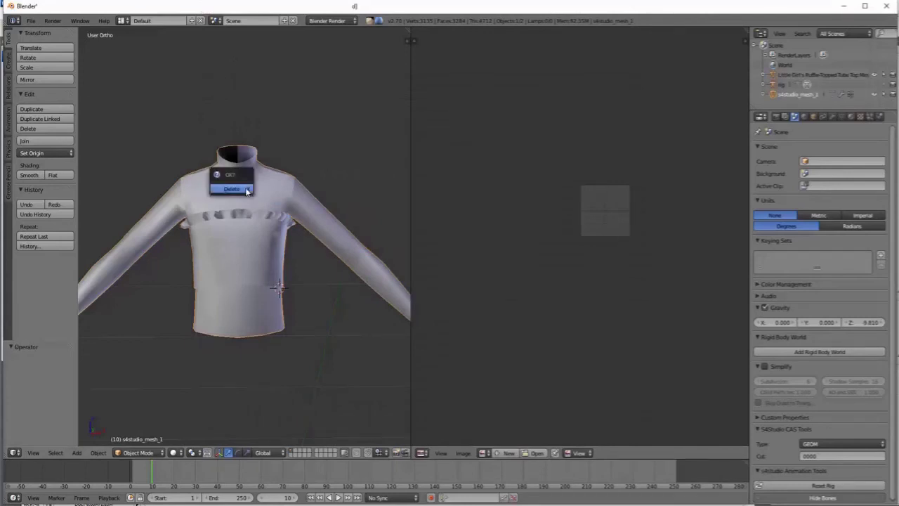
click(245, 187)
Step: Append the s4studio_mesh_1 object from the LOD2.blend file into the tube top scene
click(31, 21)
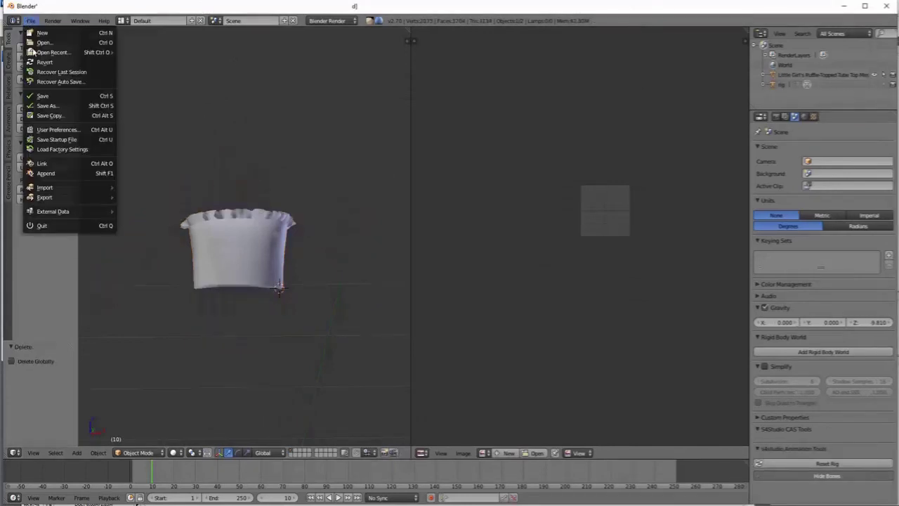
click(46, 173)
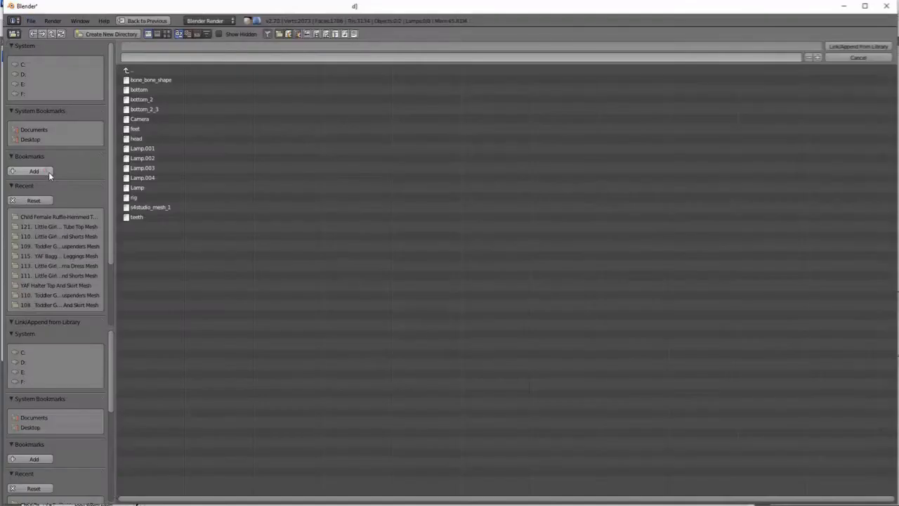
click(126, 71)
click(127, 71)
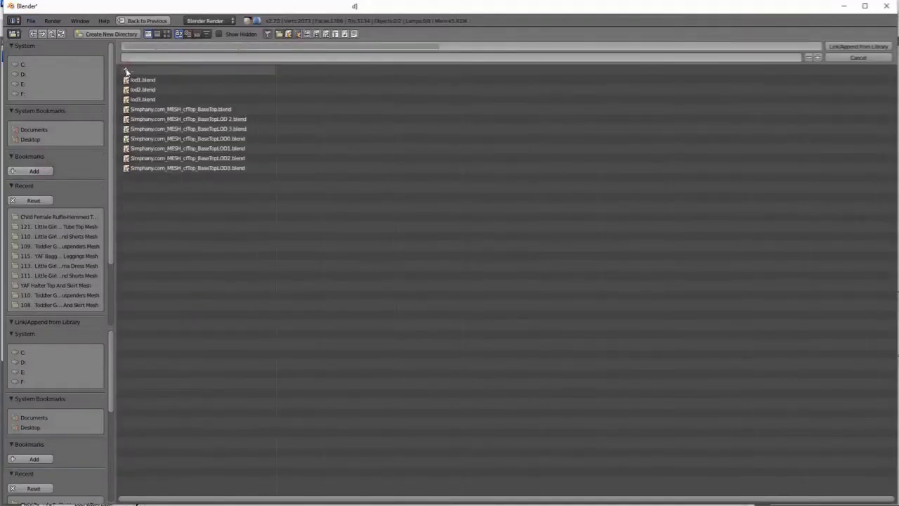
click(143, 90)
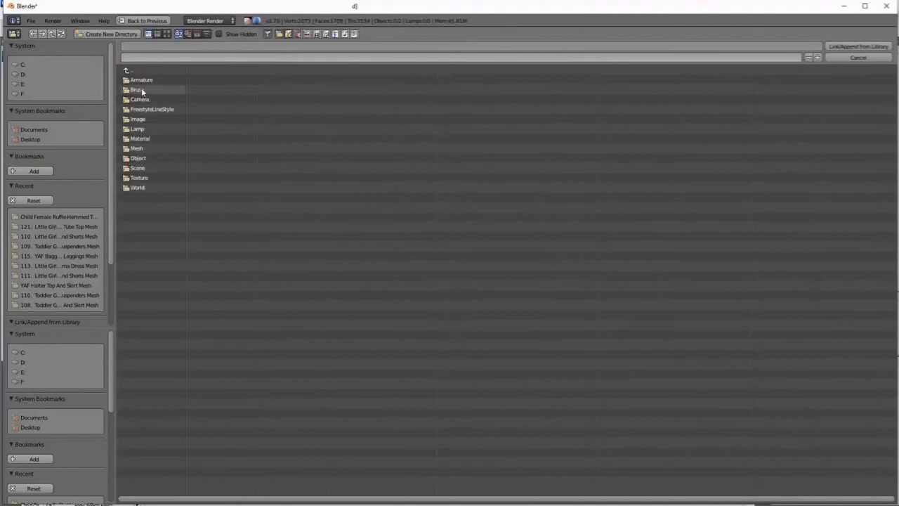
click(141, 158)
click(152, 207)
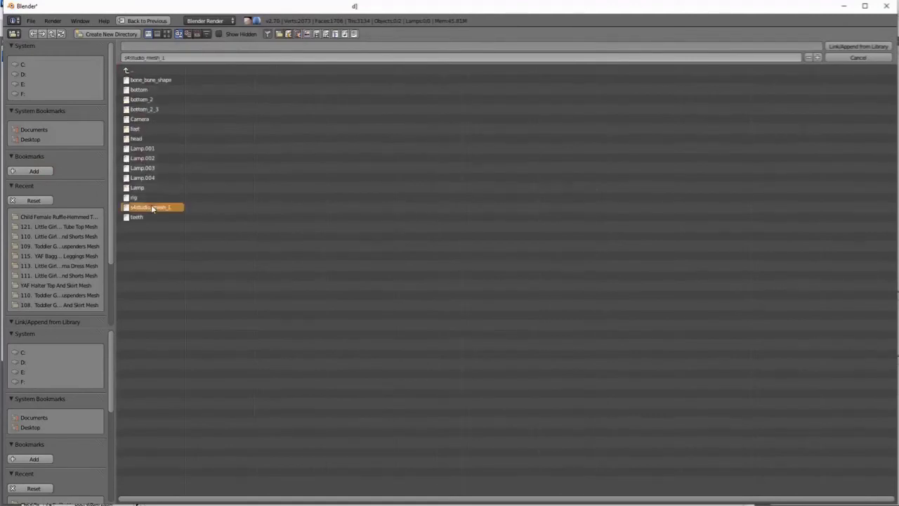
click(835, 46)
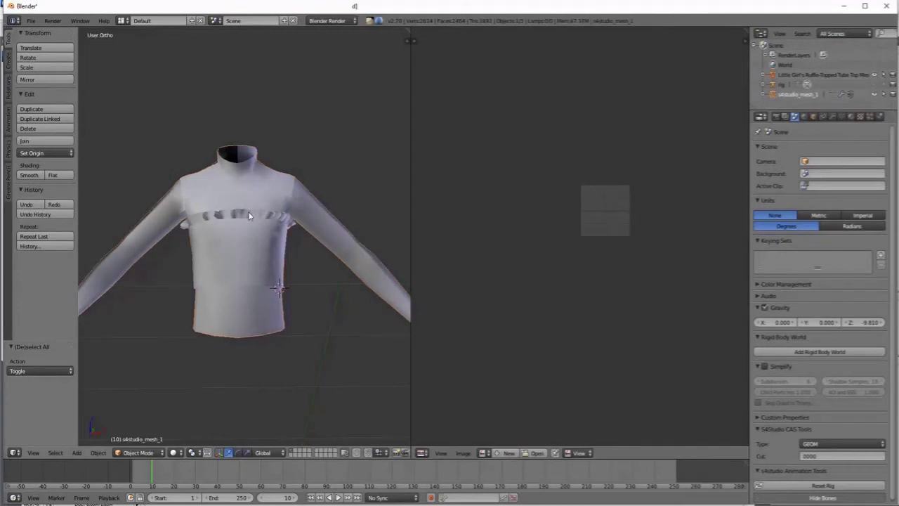
Step: Join the tube top with the LOD 2 body and save it as Child Female Ruffle-Hemmed Tube TopLOD2.blend
click(51, 142)
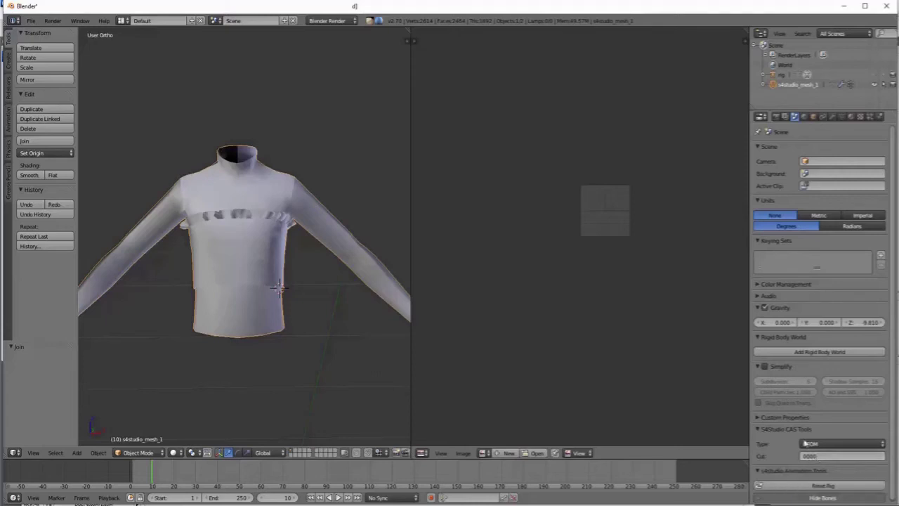
click(30, 21)
click(46, 105)
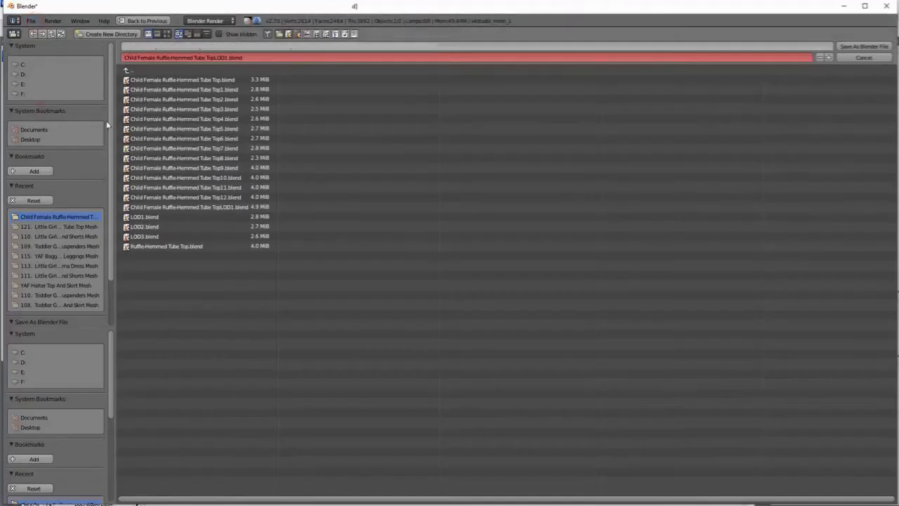
click(228, 58)
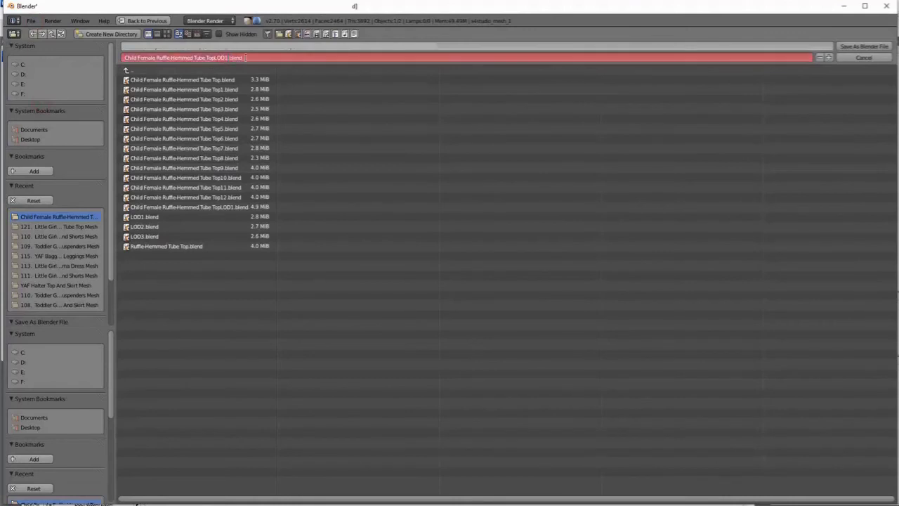
text(2)
key(Return)
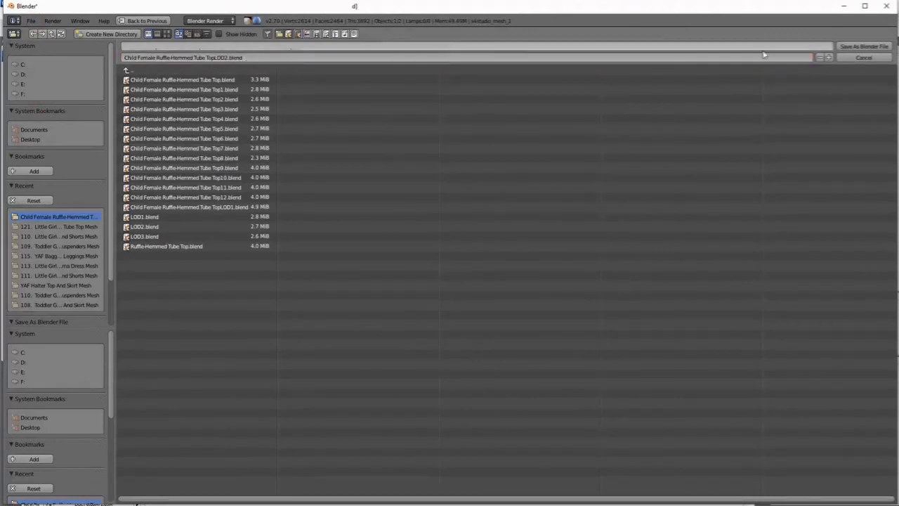
click(869, 49)
Step: Switch to Sims 4 Studio and import Child Female Ruffle-Hemmed Tube TopLOD2 as the LOD 2 mesh
click(348, 504)
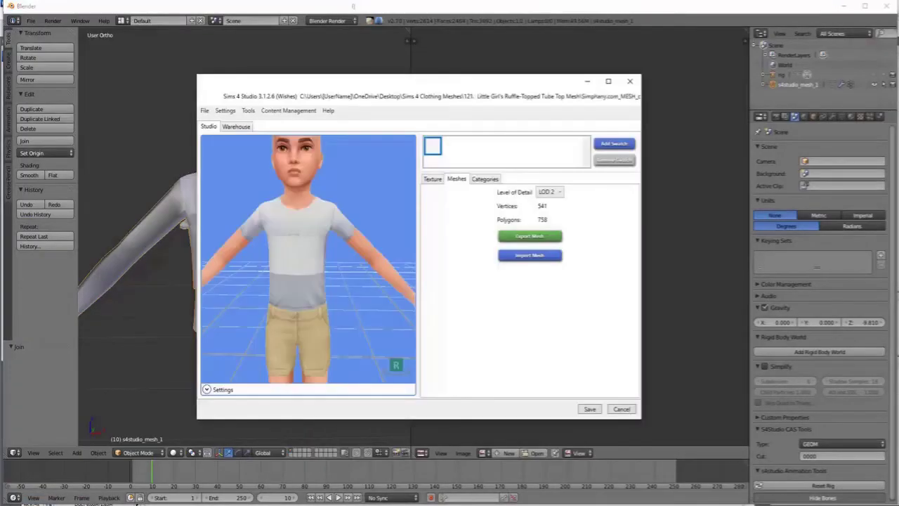
click(534, 257)
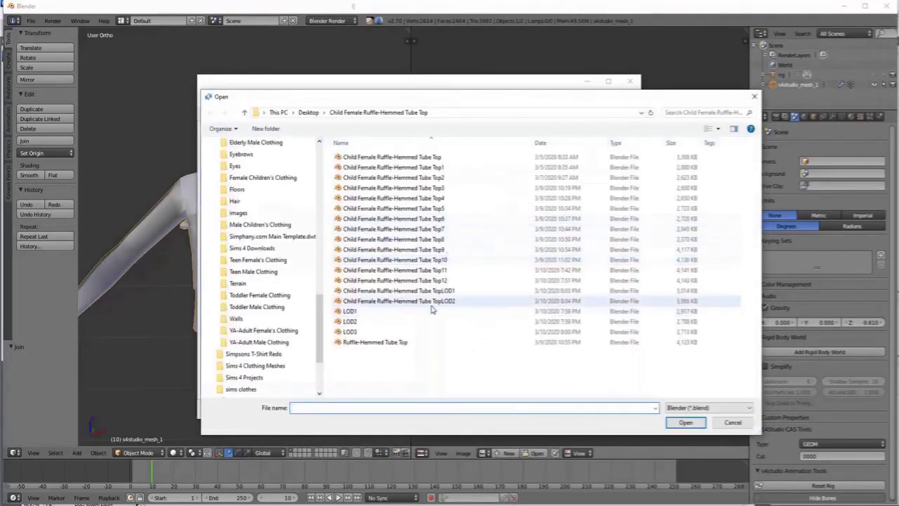
click(432, 304)
click(685, 422)
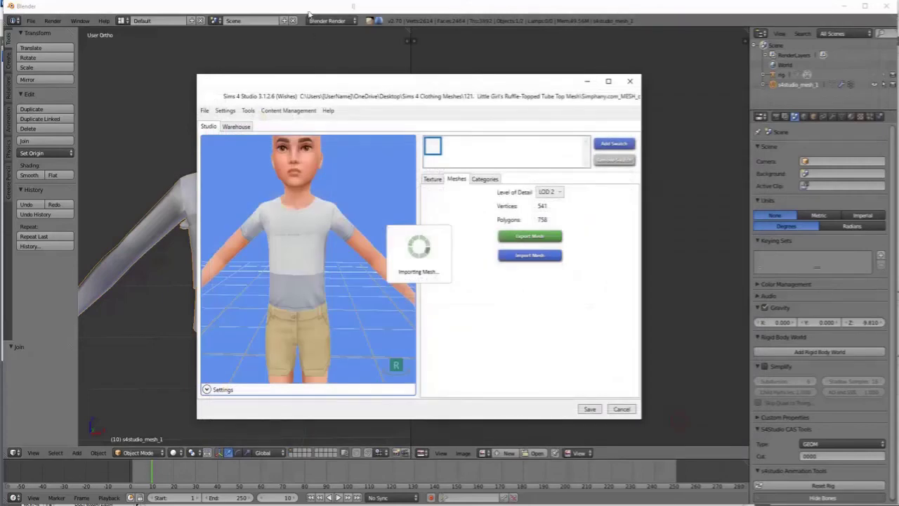
Step: Return to Blender, undo the join of the tube top and body, and delete the LOD 2 s4studio_mesh_1 body mesh
click(309, 12)
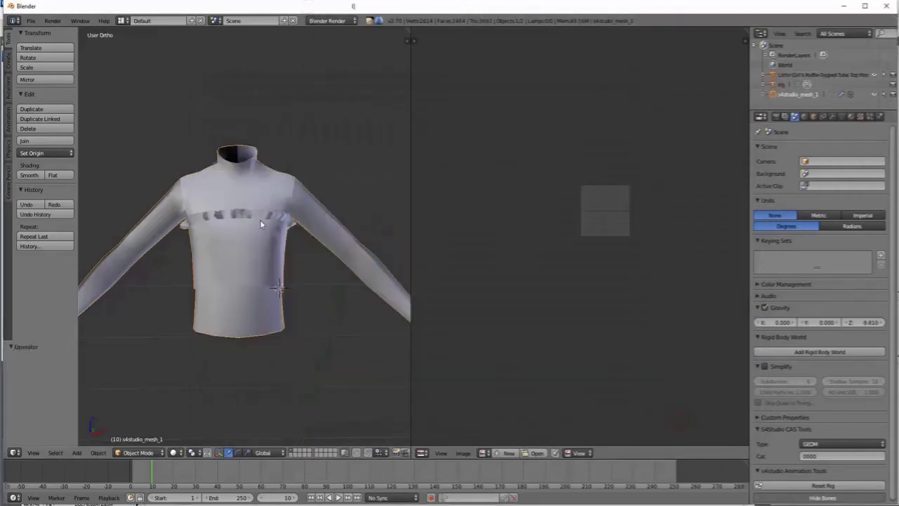
key(x)
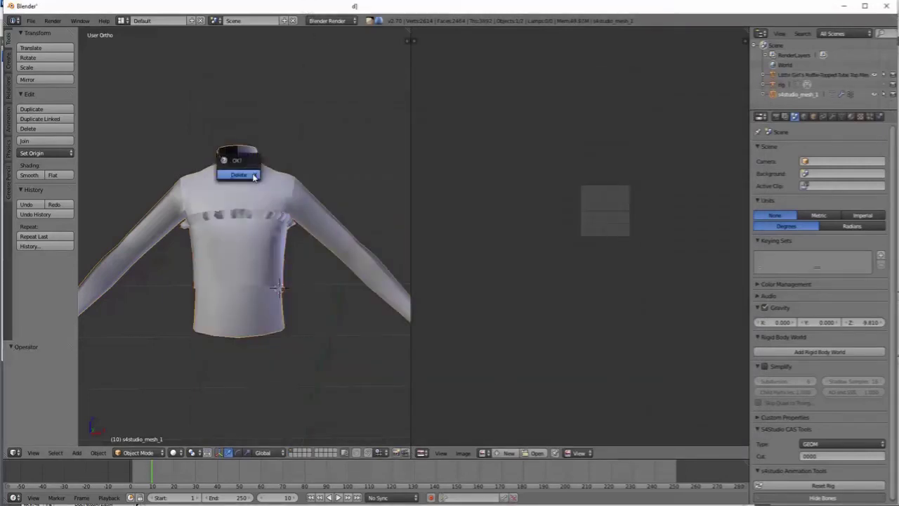
click(253, 174)
Step: Append the s4studio_mesh_1 object from the LOD3.blend file beside the tube top
click(31, 20)
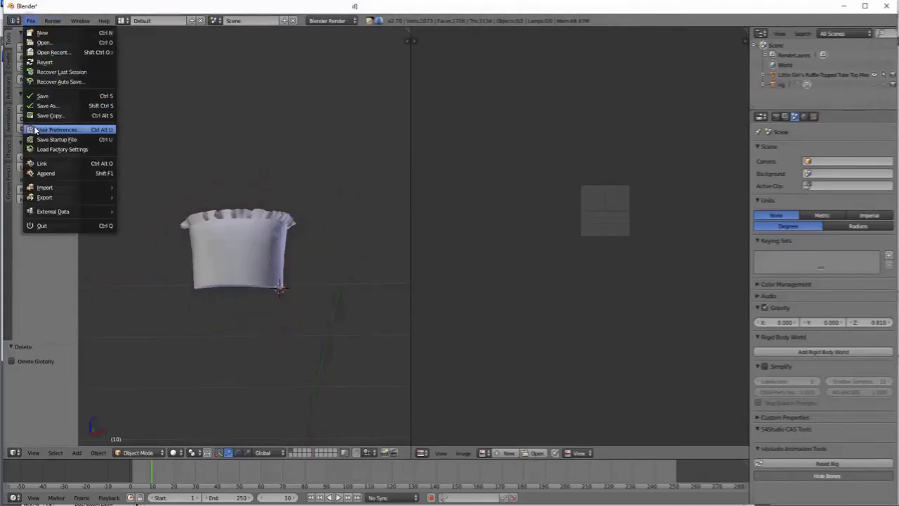
click(46, 173)
click(126, 73)
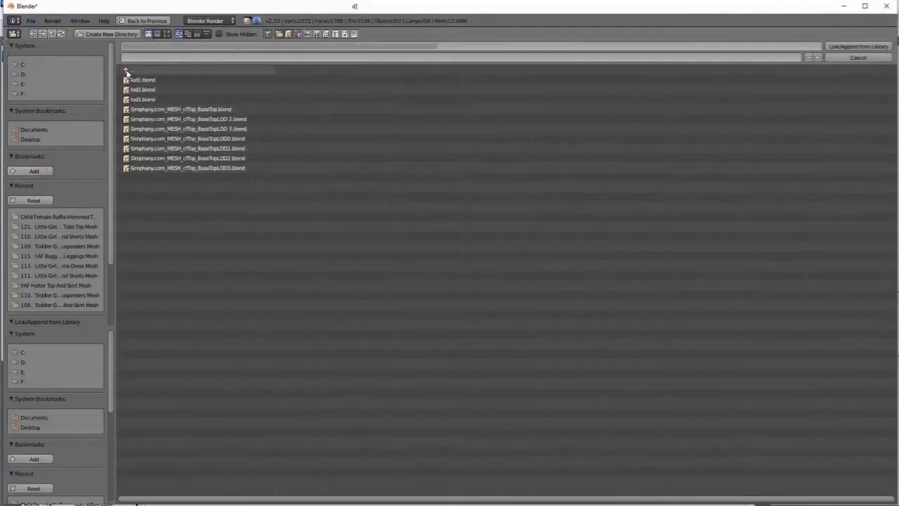
click(150, 99)
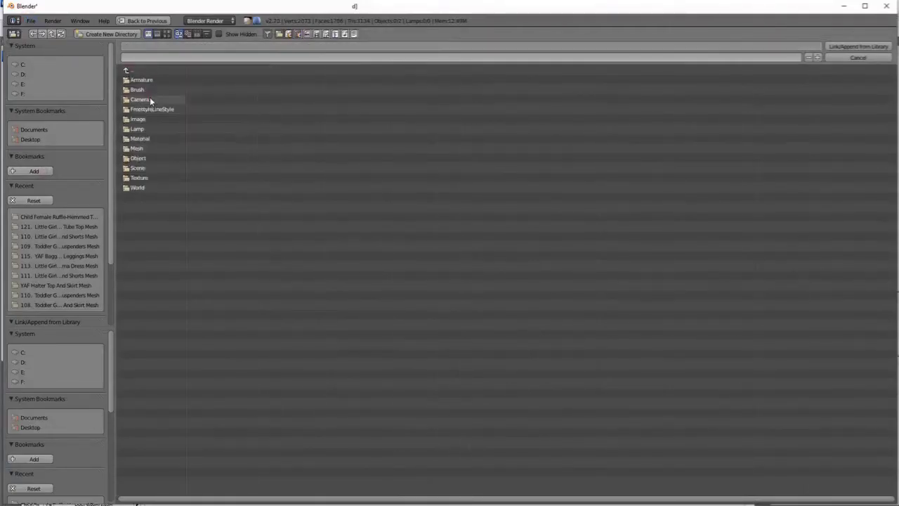
click(140, 160)
click(158, 207)
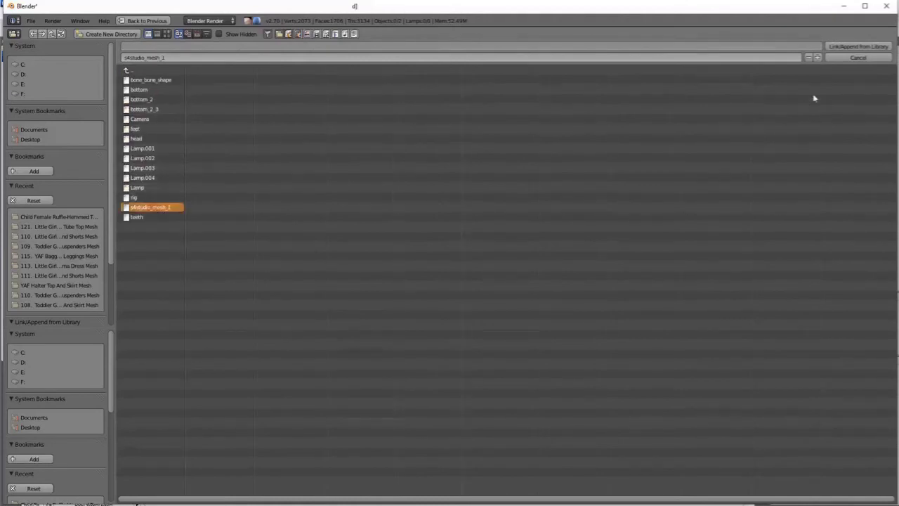
click(859, 46)
Step: Select the tube top together with the LOD 3 body mesh and join them into s4studio_mesh_1
scroll(301, 263, down, 2)
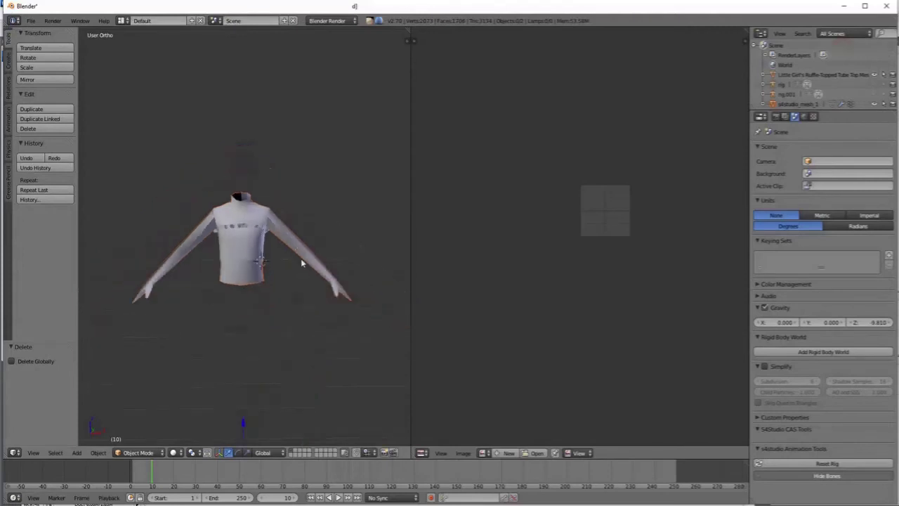
scroll(303, 274, up, 2)
middle_drag(321, 307, 342, 305)
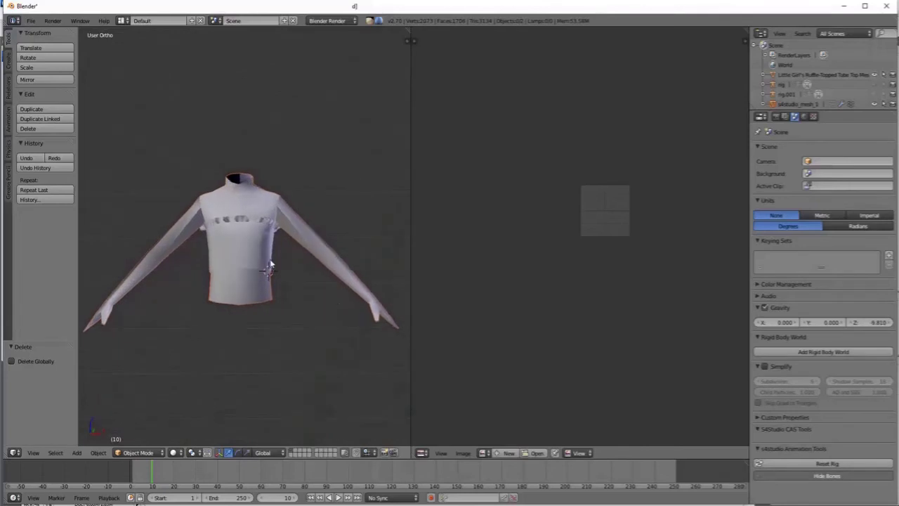
scroll(264, 236, up, 2)
scroll(269, 237, down, 1)
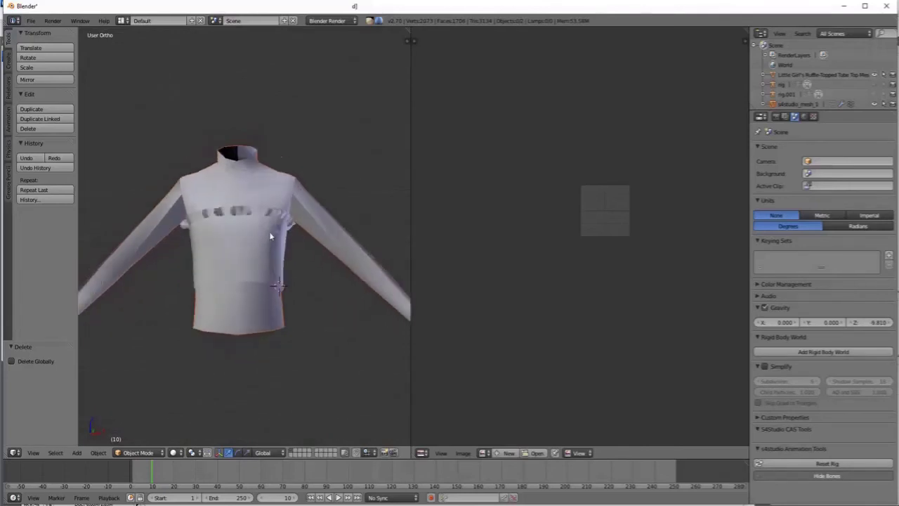
right_click(242, 180)
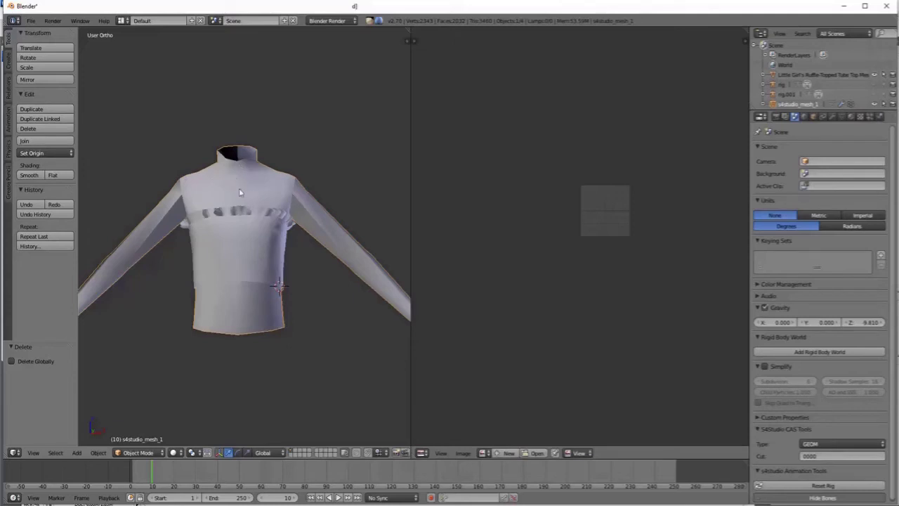
key(a)
key(a)
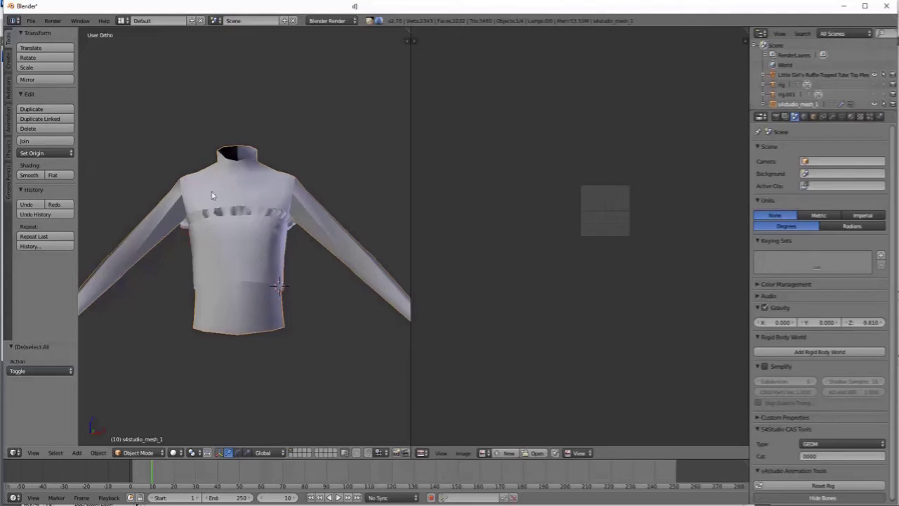
click(47, 141)
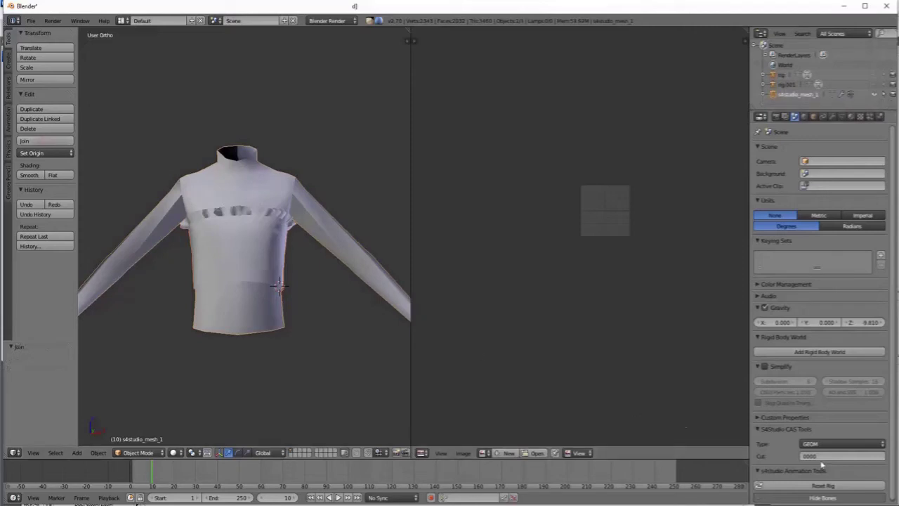
Step: Save the joined top as a new file named Child Female Ruffle-Hemmed Tube TopLOD3.blend
click(29, 21)
click(46, 106)
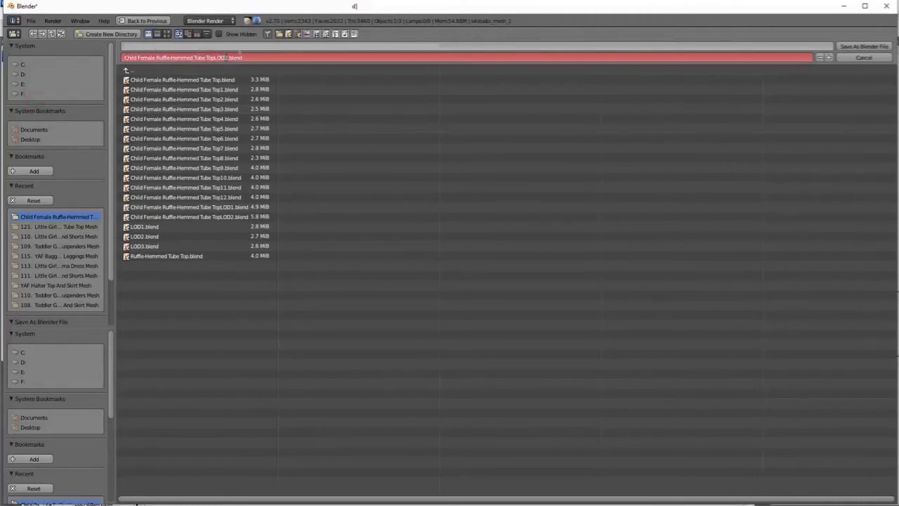
click(878, 47)
Step: In Sims 4 Studio, set the level of detail to LOD 3 and import Child Female Ruffle-Hemmed Tube TopLOD3
click(351, 503)
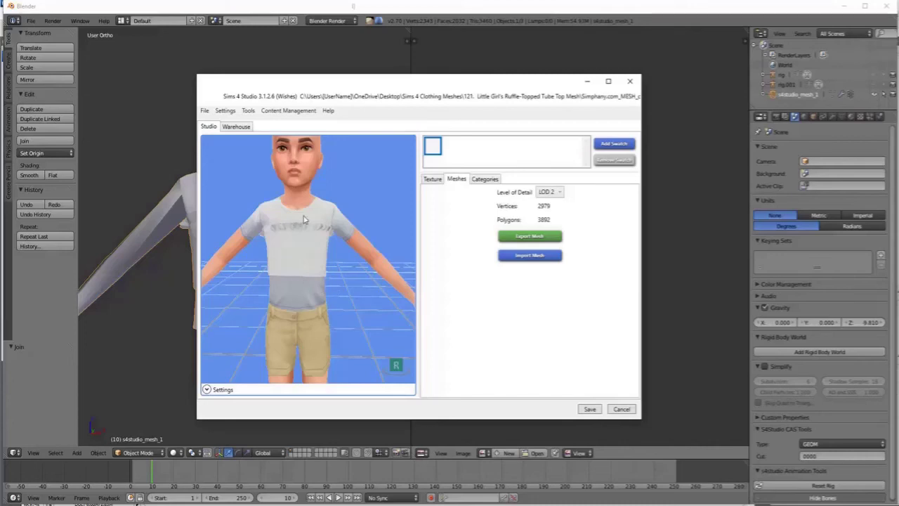
click(558, 195)
click(553, 234)
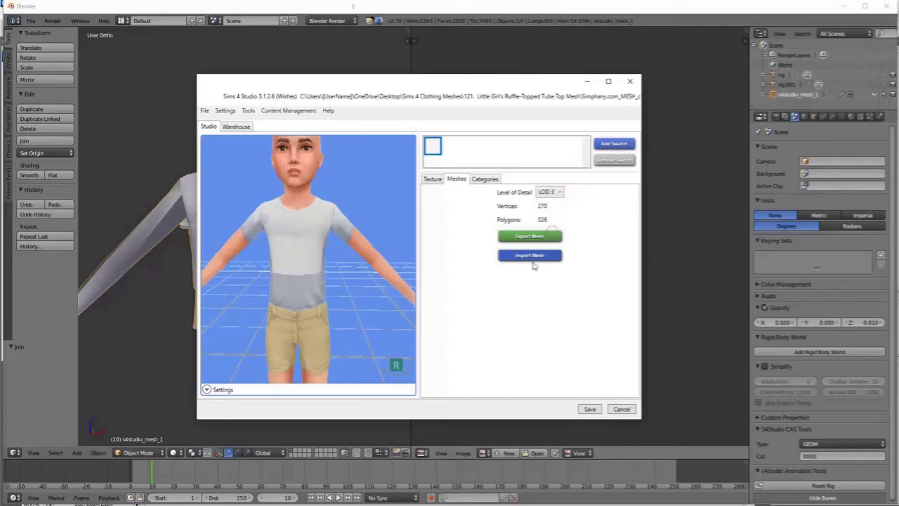
click(531, 256)
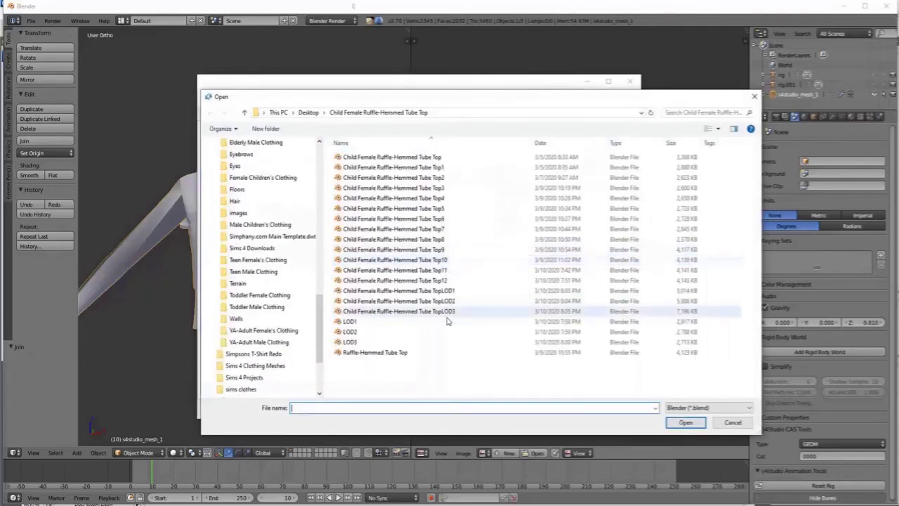
click(443, 312)
click(686, 423)
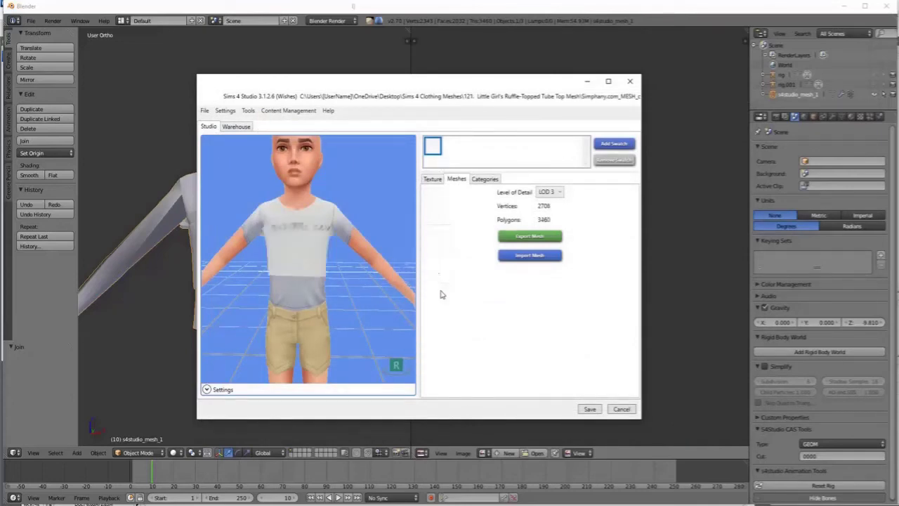
Step: Check the imported LOD 3 top on the child model and save the package
right_drag(256, 288, 275, 258)
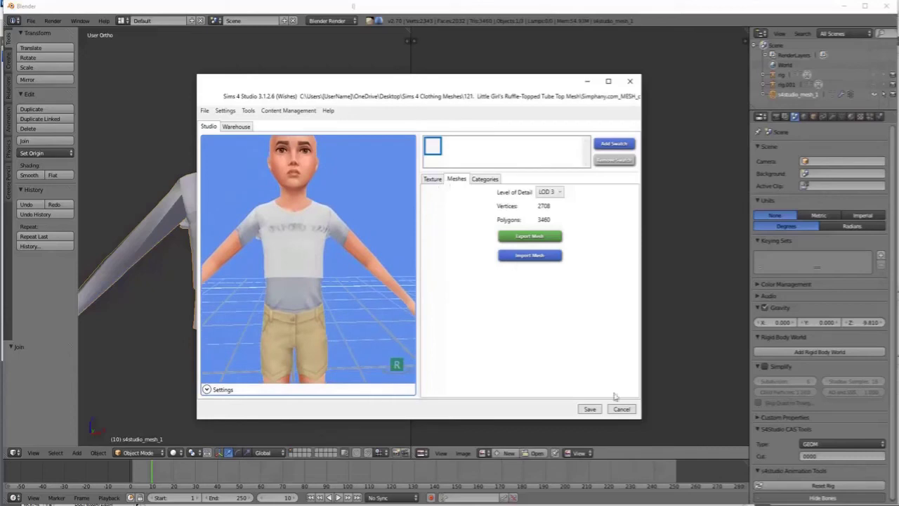
click(591, 409)
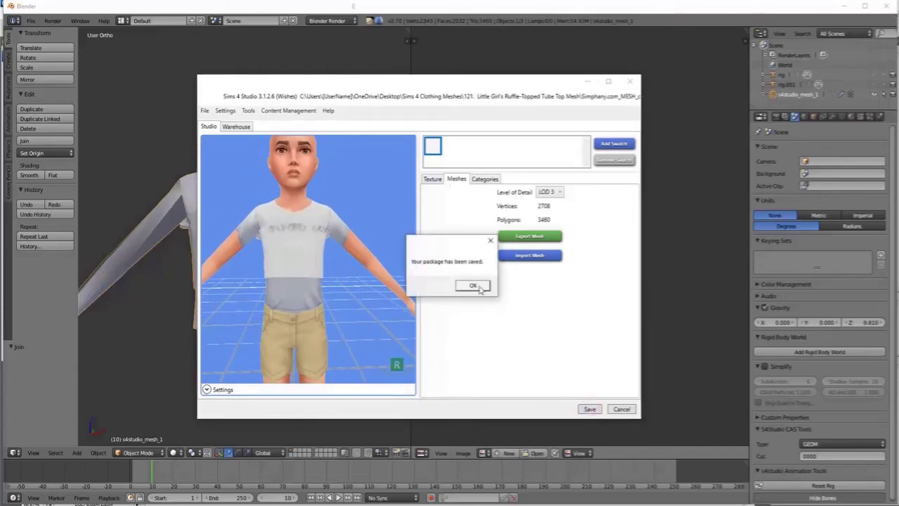
click(473, 286)
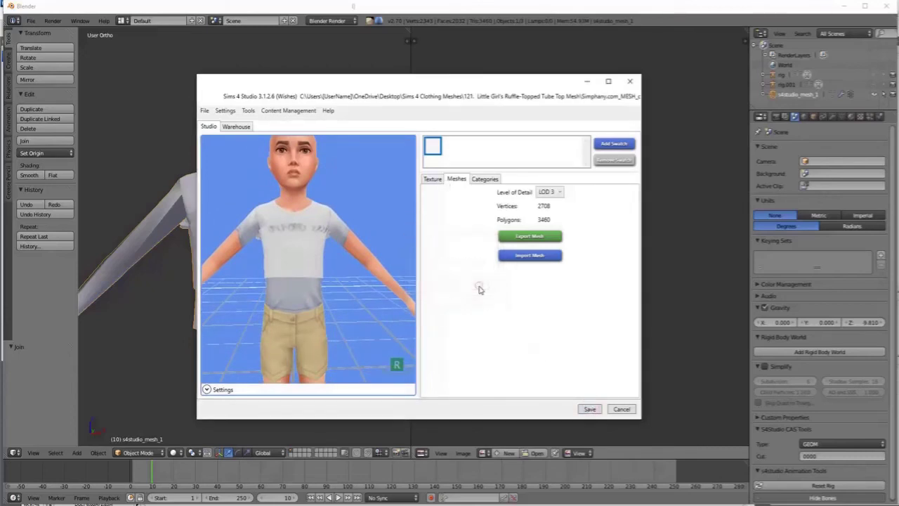
Step: Review the top's Shadow, Emission, Normal, Specular and Diffuse texture maps
click(431, 180)
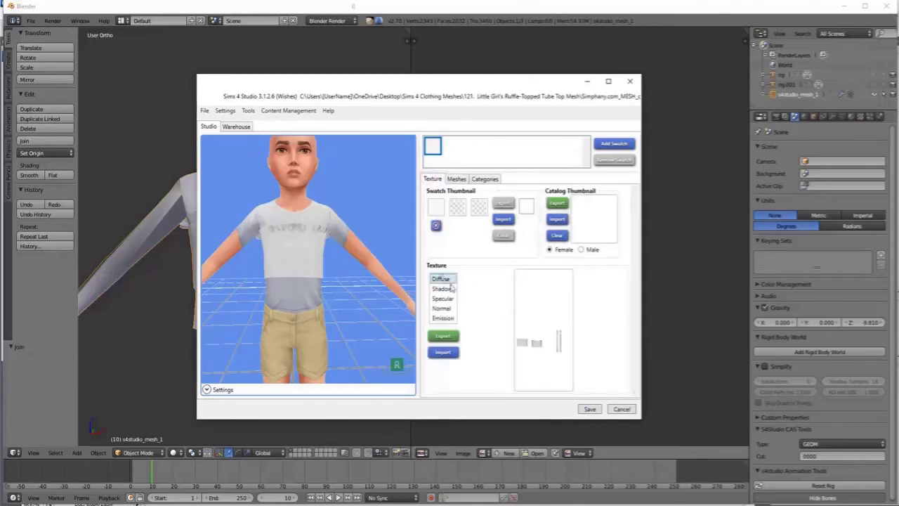
click(448, 288)
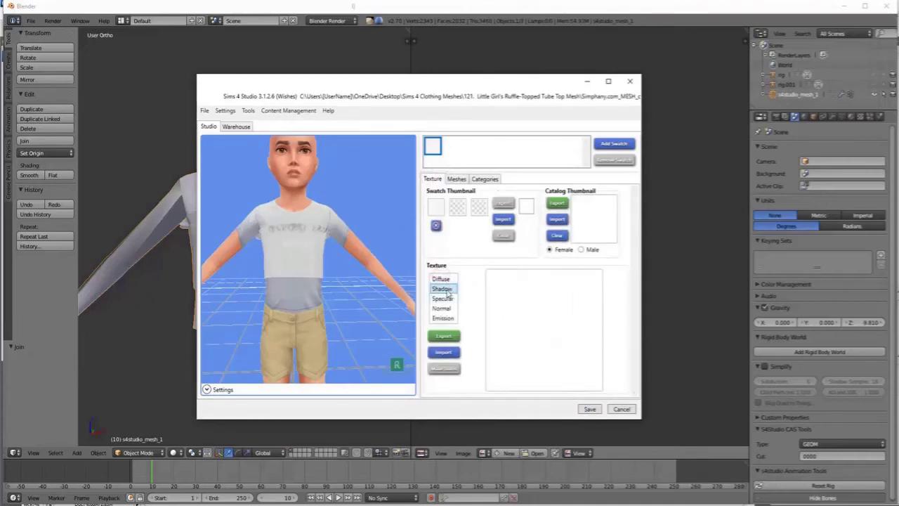
click(446, 317)
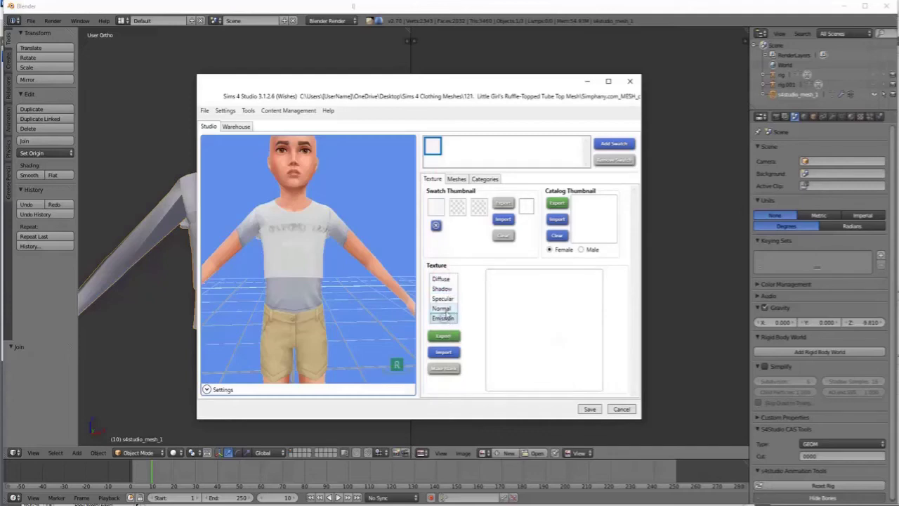
click(443, 310)
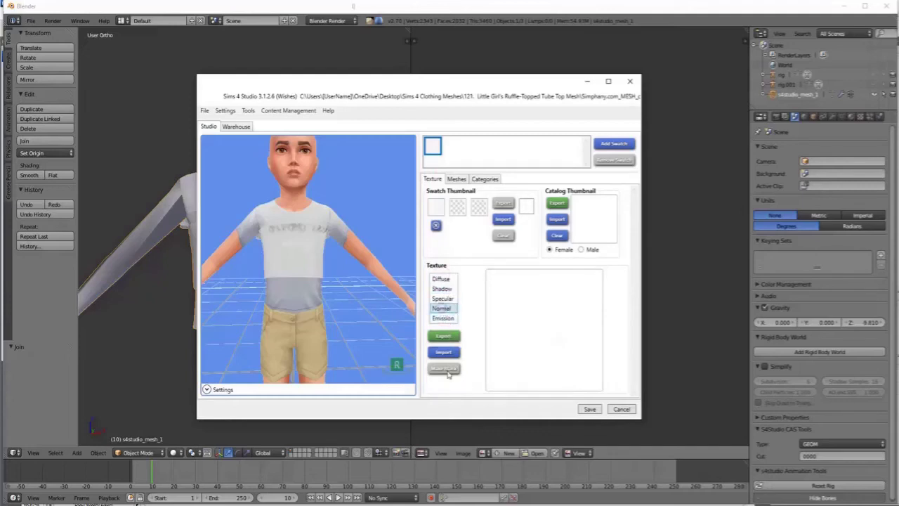
click(445, 299)
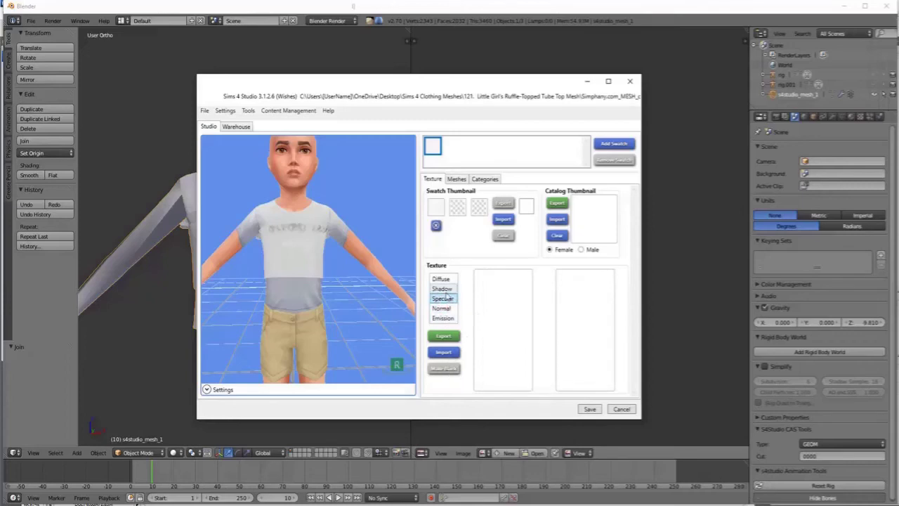
click(444, 289)
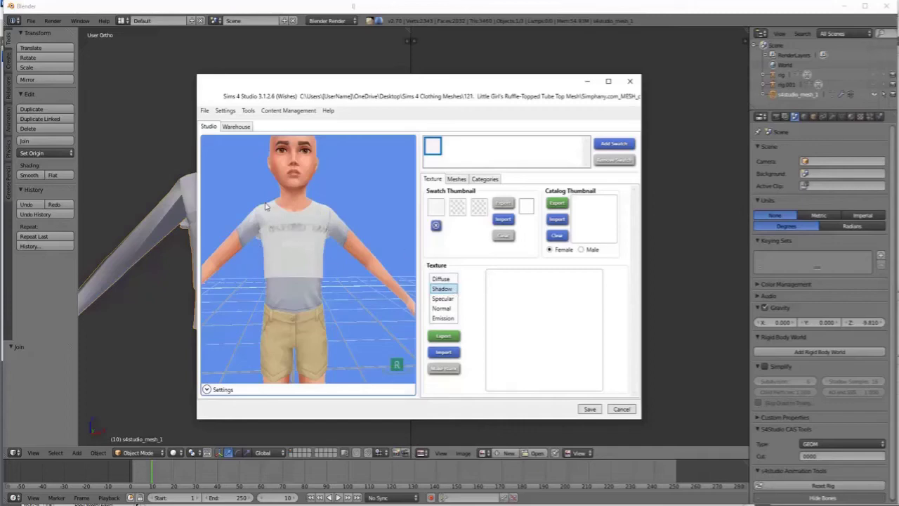
click(441, 279)
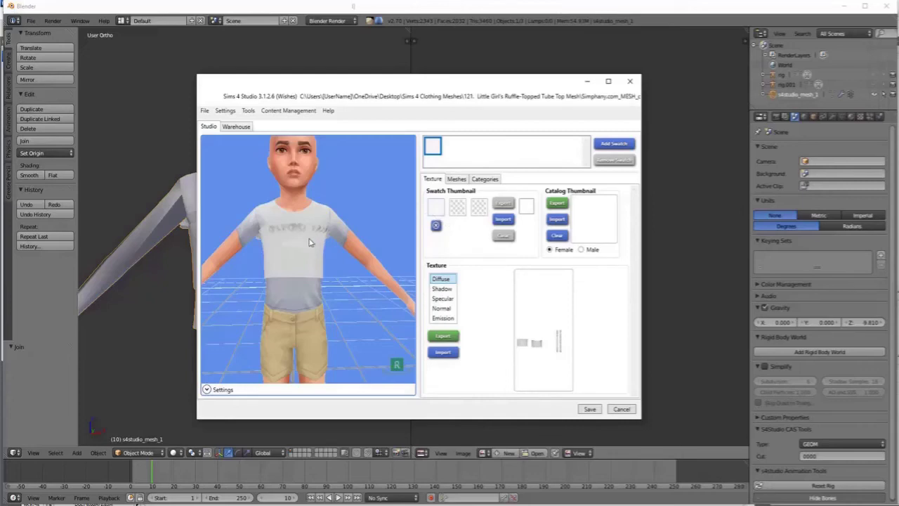
Step: Switch the mesh settings to level of detail LOD 0
click(457, 180)
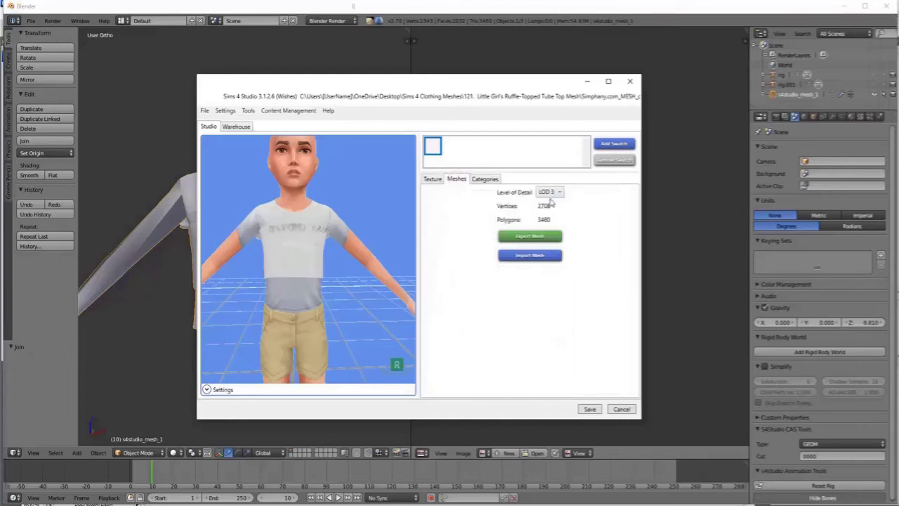
click(550, 192)
click(551, 201)
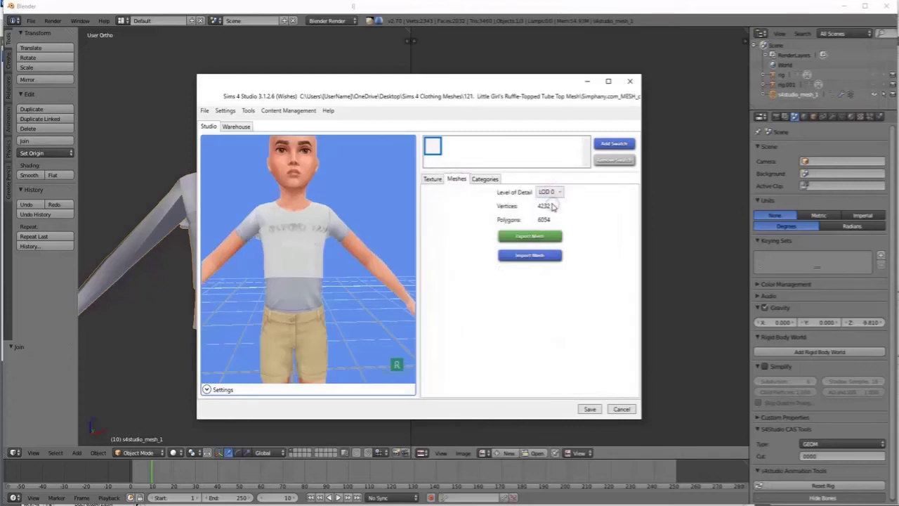
Step: In the swatch's categories, tag its colors as White and Gray
click(478, 181)
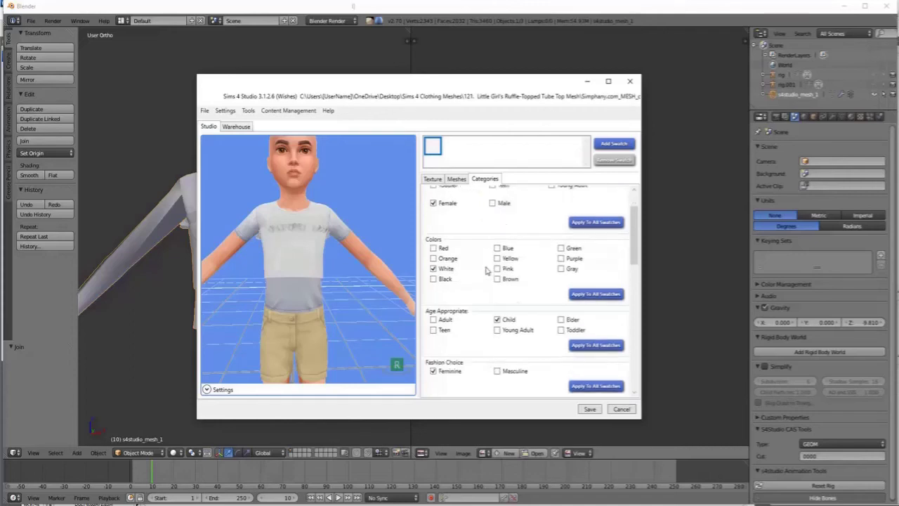
scroll(484, 273, down, 1)
click(433, 269)
click(560, 268)
scroll(479, 264, down, 1)
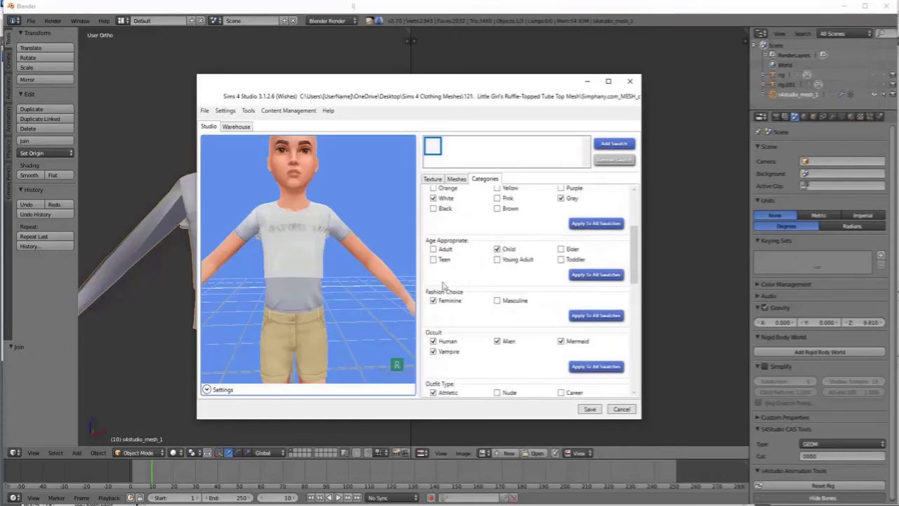
Step: Remove Athletic and Sleep from the top's outfit types
scroll(478, 285, down, 1)
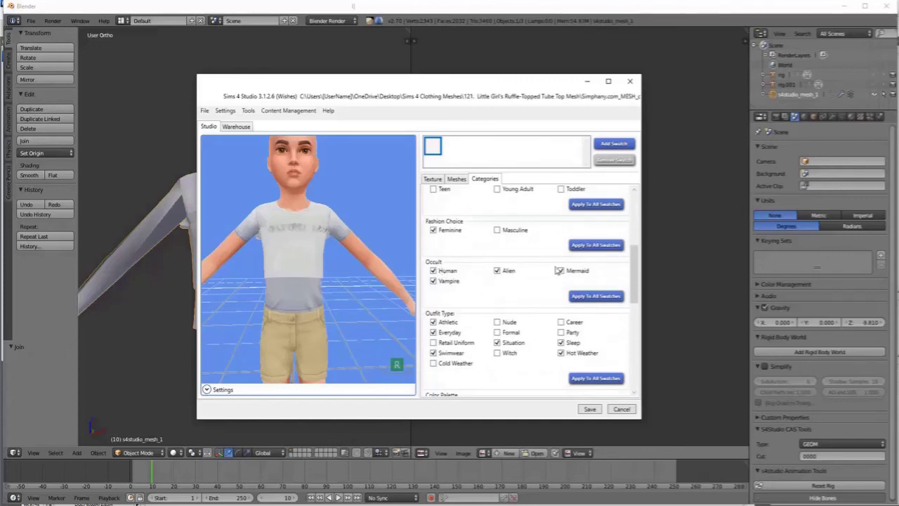
scroll(511, 258, down, 1)
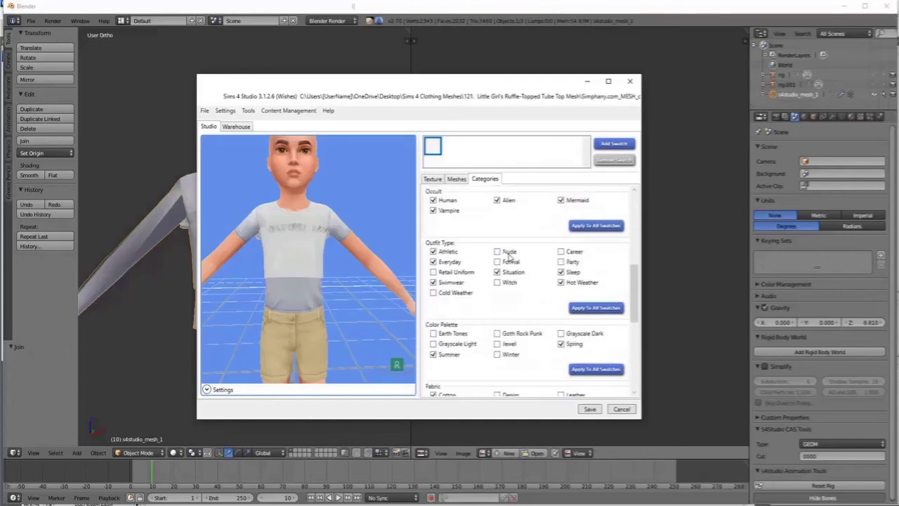
click(434, 251)
click(561, 272)
scroll(531, 272, down, 2)
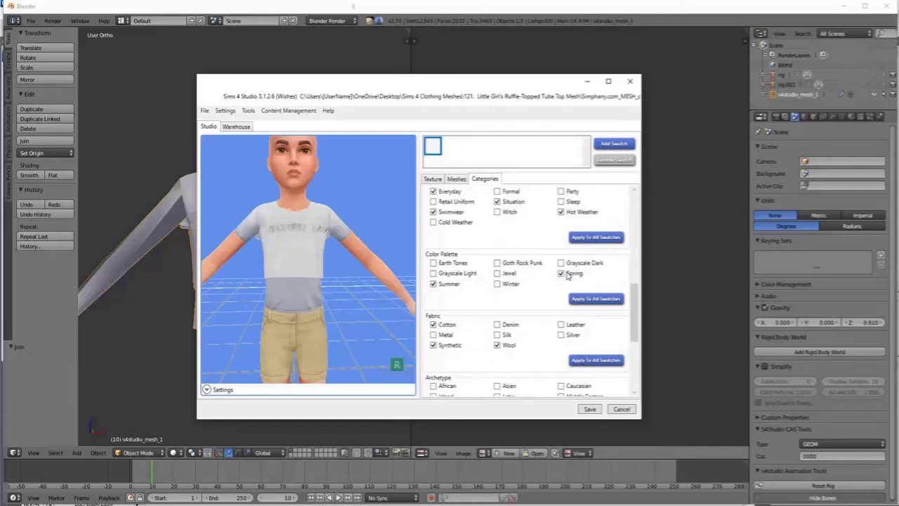
Step: Add Grayscale Light to the color palette, and tag the fabric as Silk instead of Wool
click(434, 273)
scroll(603, 271, down, 2)
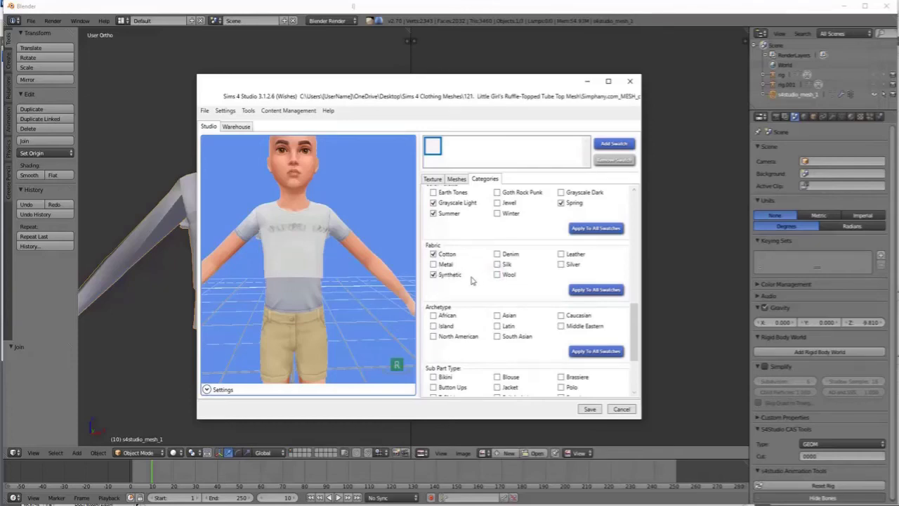
scroll(472, 280, down, 2)
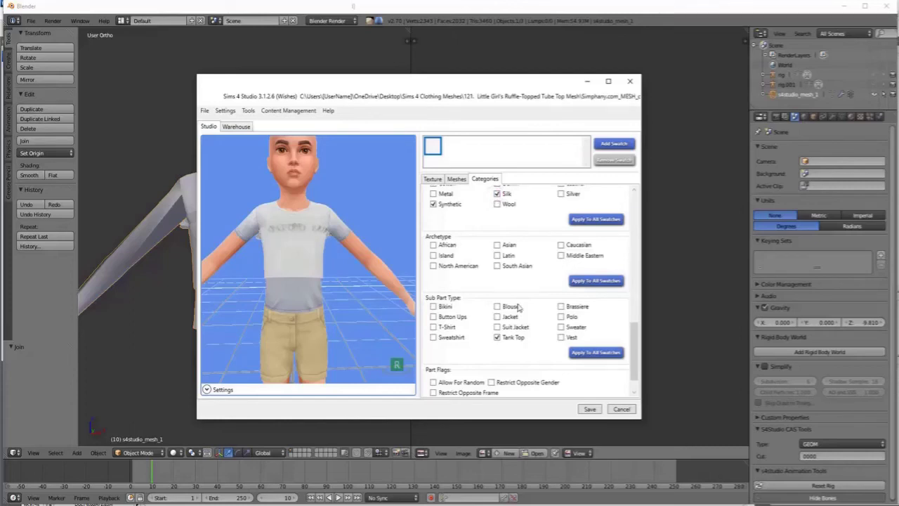
Step: Enable the Allow For Random part flag and save the package
scroll(452, 252, down, 1)
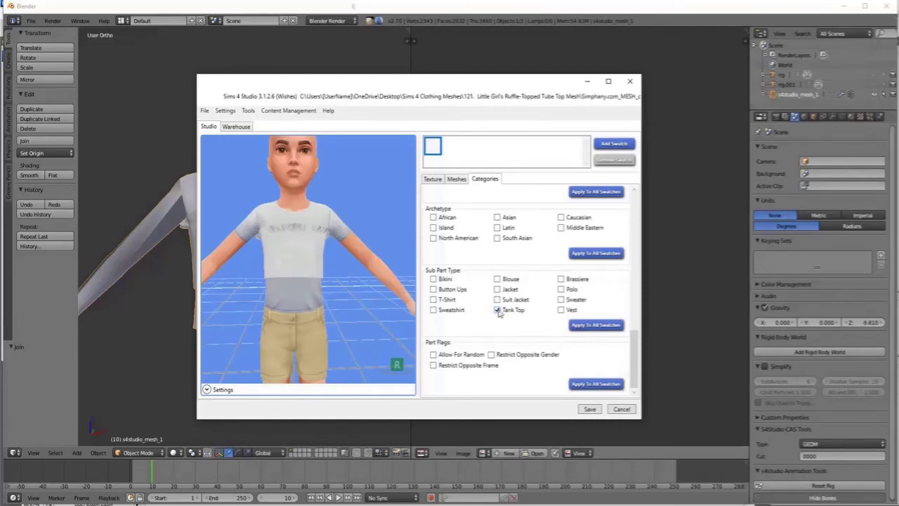
click(433, 354)
click(589, 409)
click(472, 285)
Step: Inspect the top on the child model from other angles and return to its texture settings
drag(303, 269, 313, 276)
right_drag(313, 276, 516, 265)
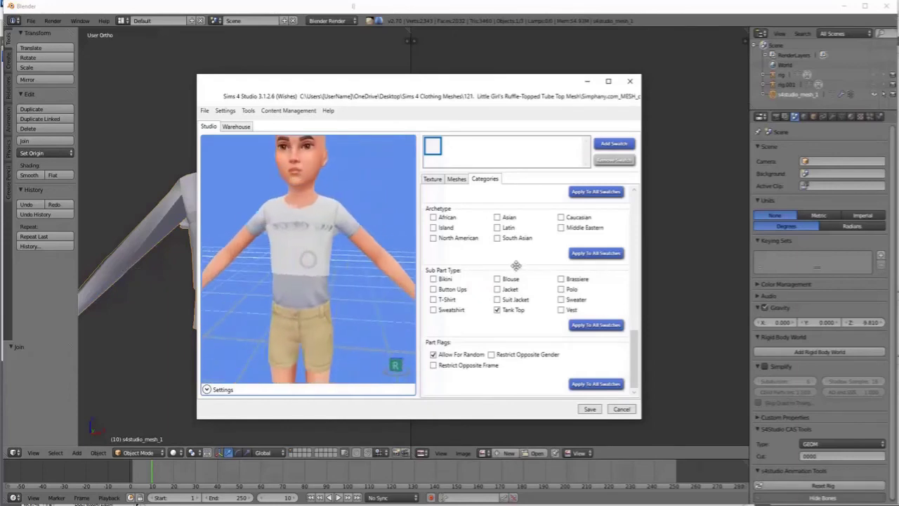
click(432, 180)
right_drag(274, 245, 296, 244)
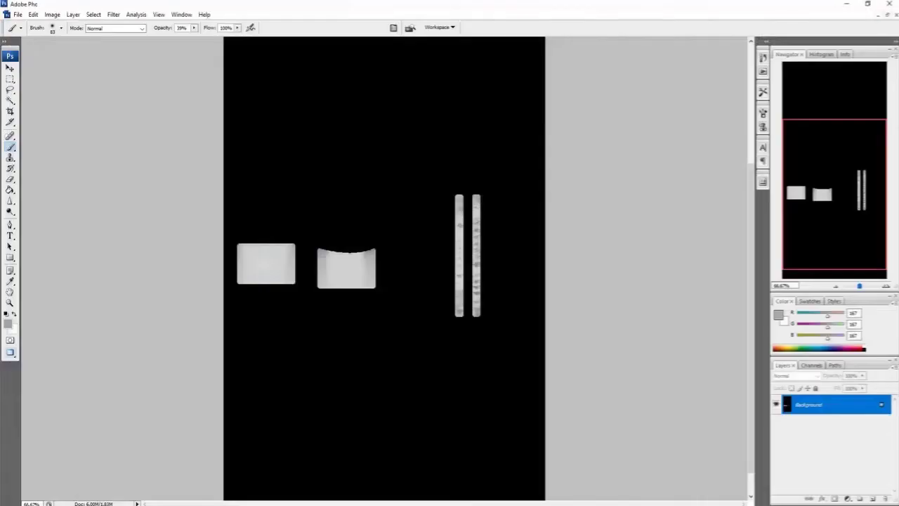
Step: In Photoshop, close Untitled.002.png without saving and maximize the Child Female Ruffle-Hemmed Tube Top texture
click(886, 15)
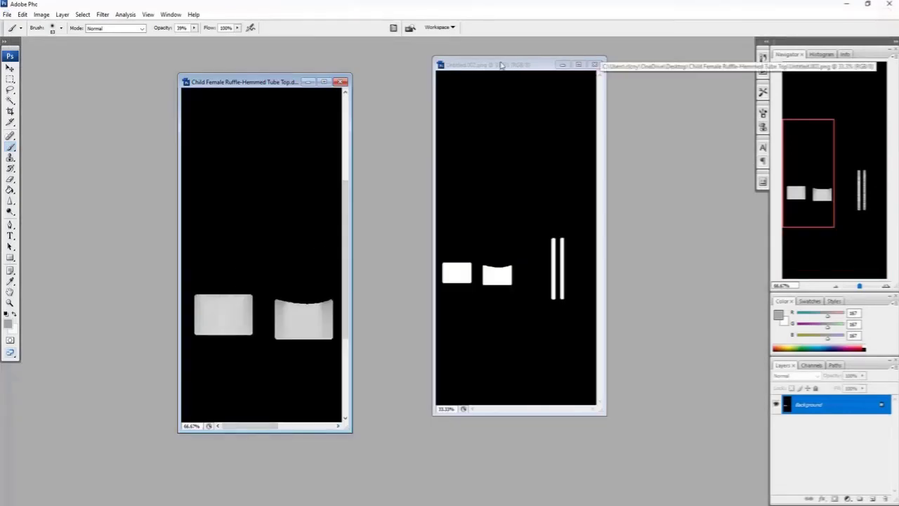
click(594, 64)
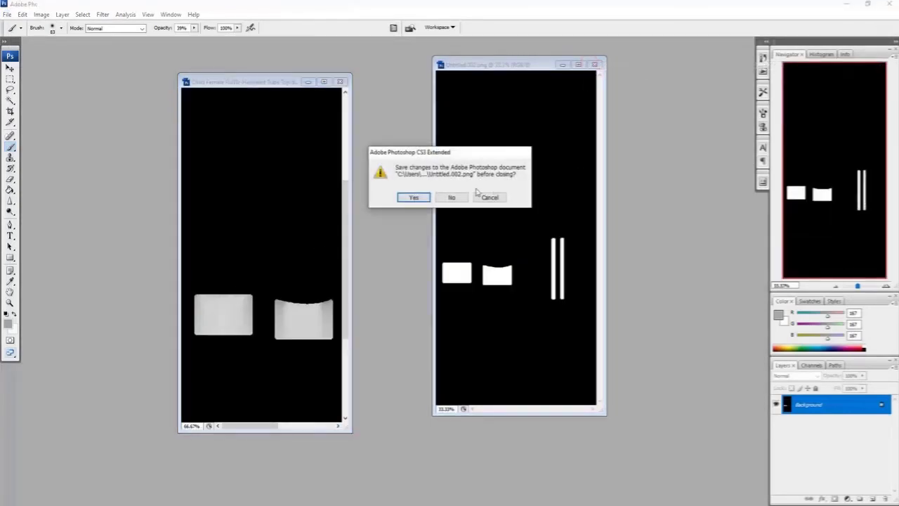
click(452, 196)
click(325, 82)
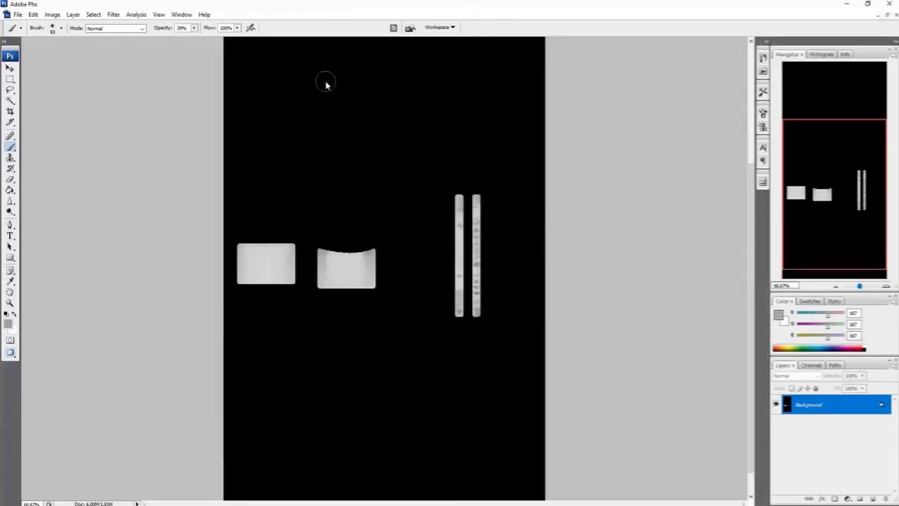
Step: Fill a new layer with the red and white pattern and set its blend mode to Linear Burn
click(873, 499)
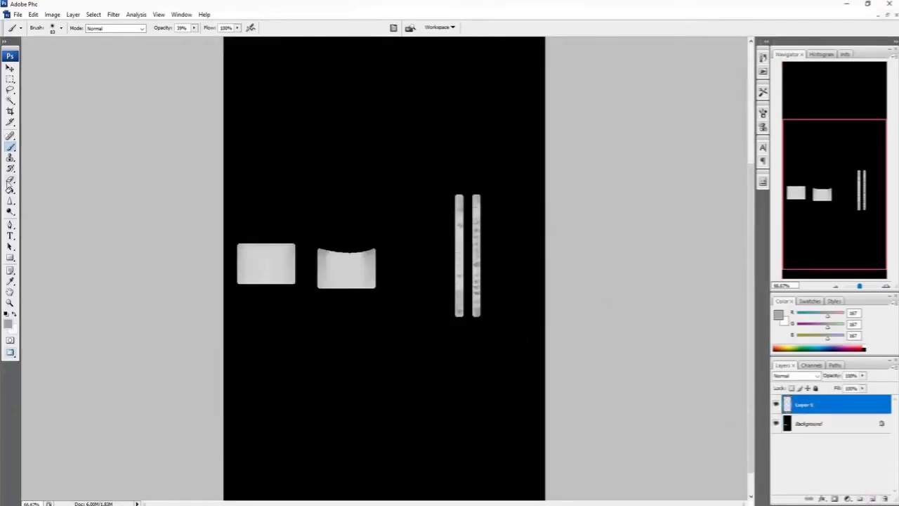
click(10, 190)
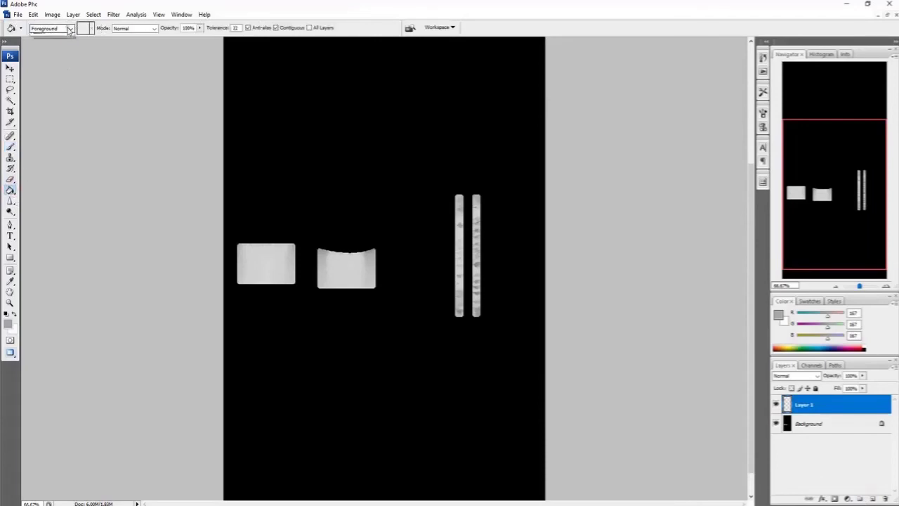
click(63, 28)
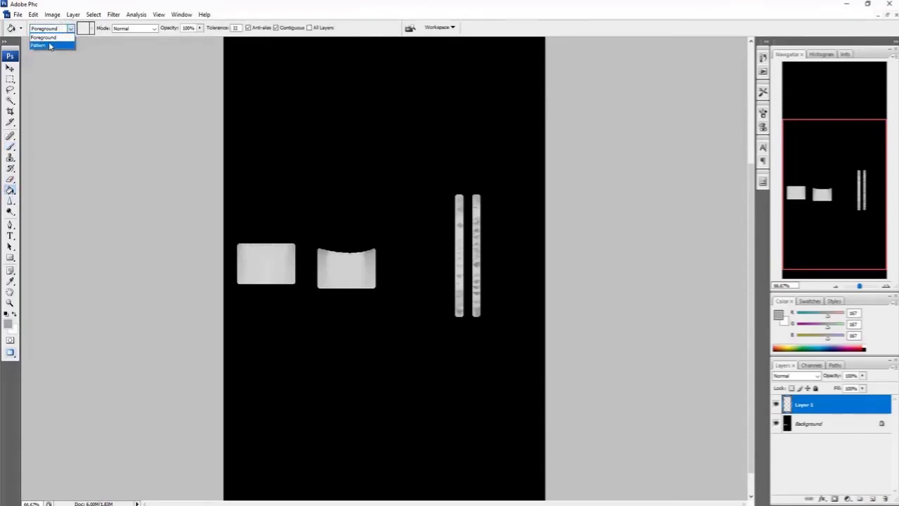
click(50, 45)
click(90, 29)
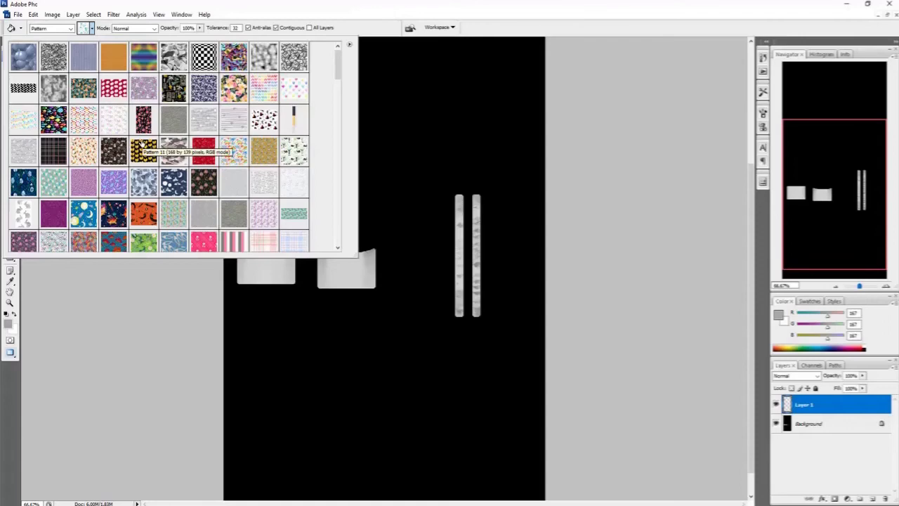
click(115, 90)
click(192, 16)
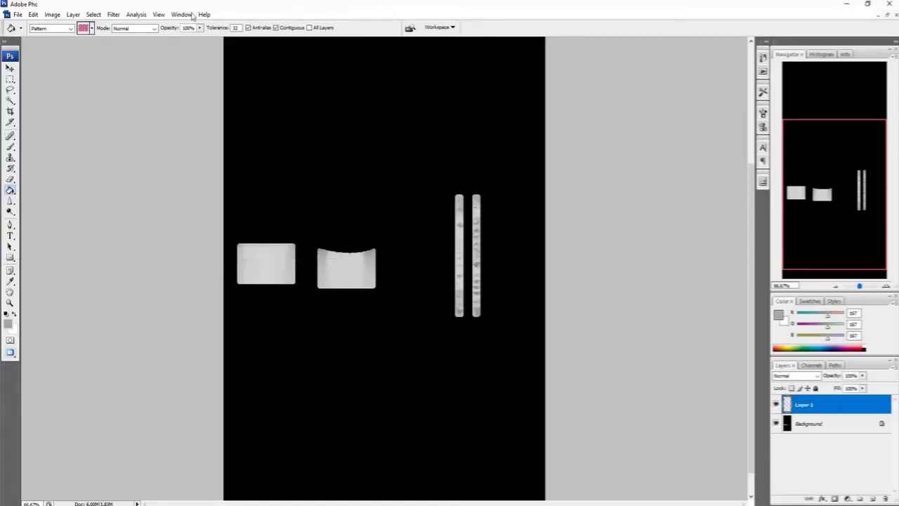
click(259, 104)
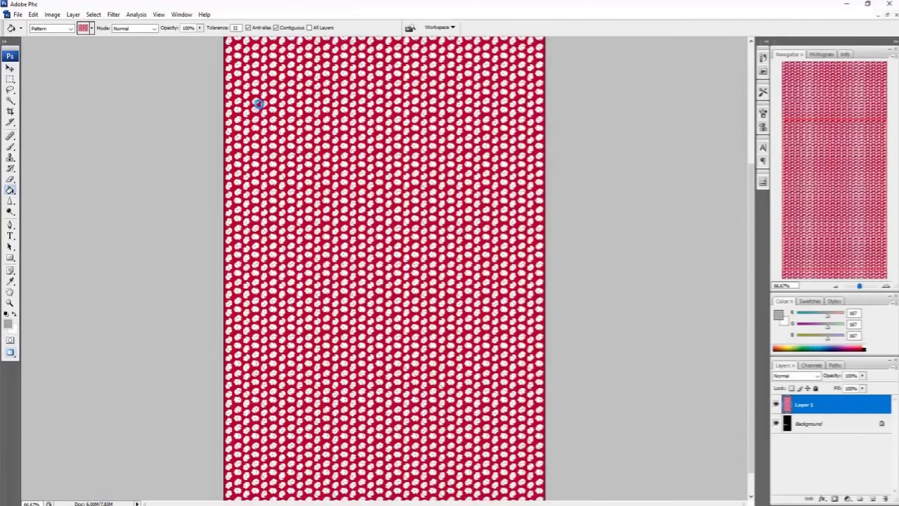
click(784, 377)
click(775, 187)
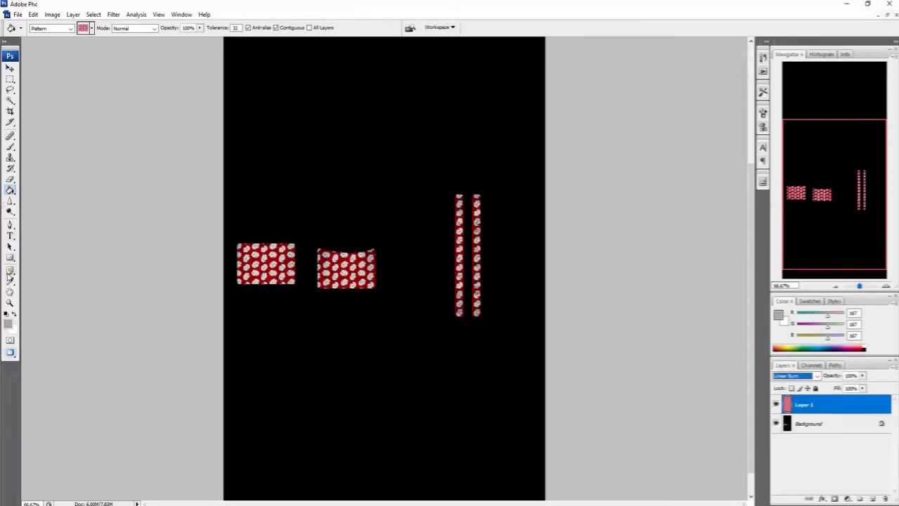
Step: Temporarily hide the Background layer and sample the pattern's red as the foreground color
click(776, 423)
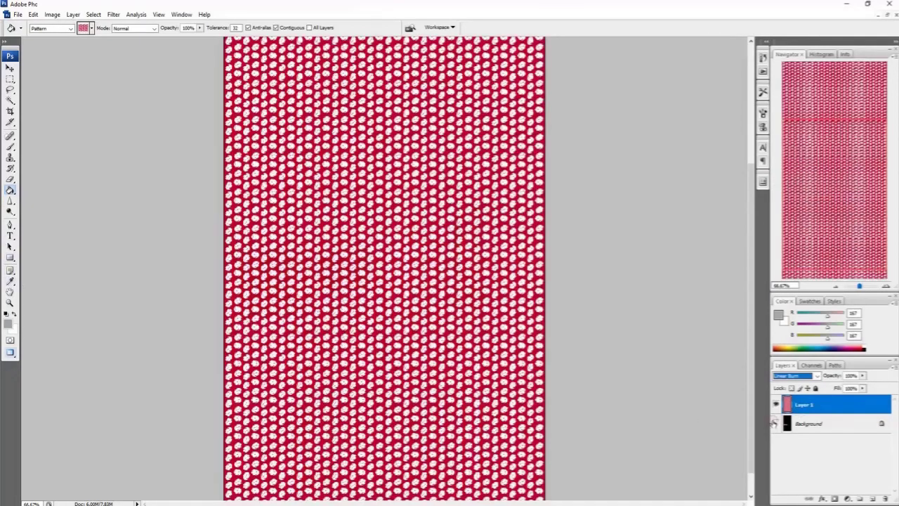
click(11, 281)
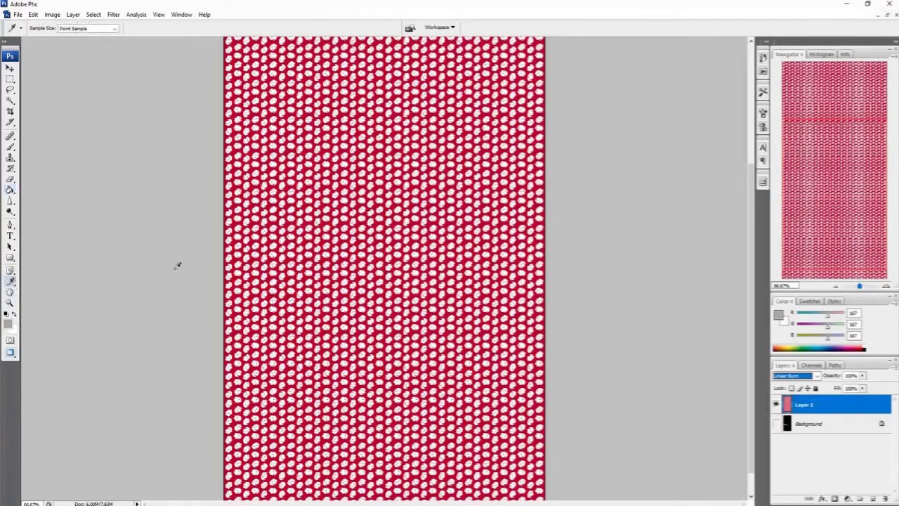
click(267, 223)
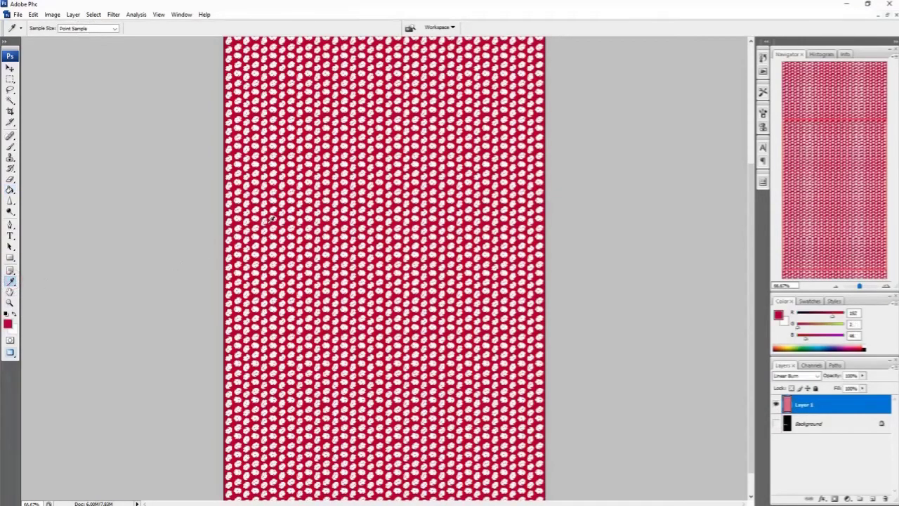
click(775, 424)
Step: Paint the two tall narrow ruffle strips solid red with a hard round 77 px brush at 100% opacity
click(10, 146)
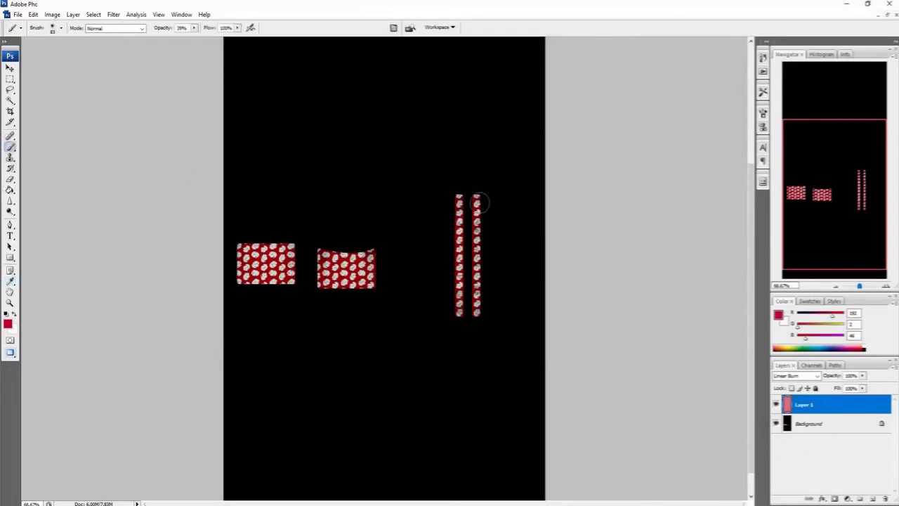
click(192, 28)
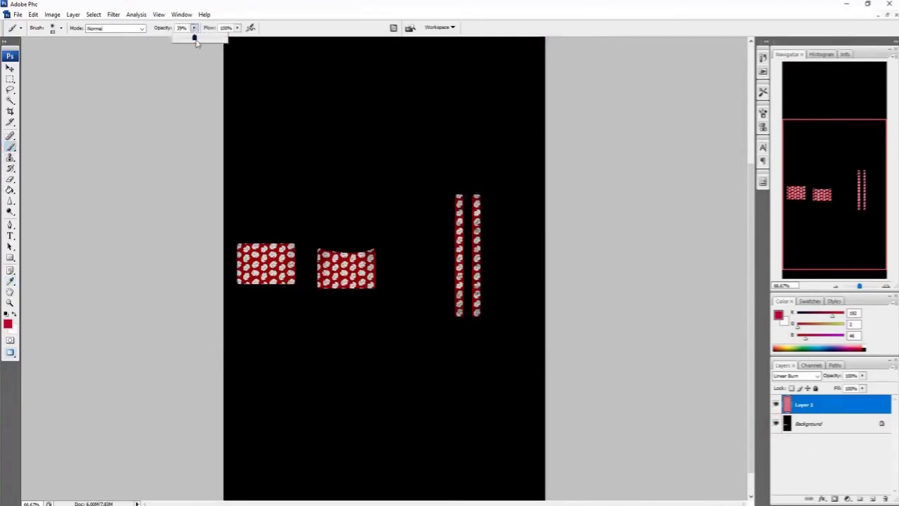
drag(194, 35, 225, 36)
click(62, 28)
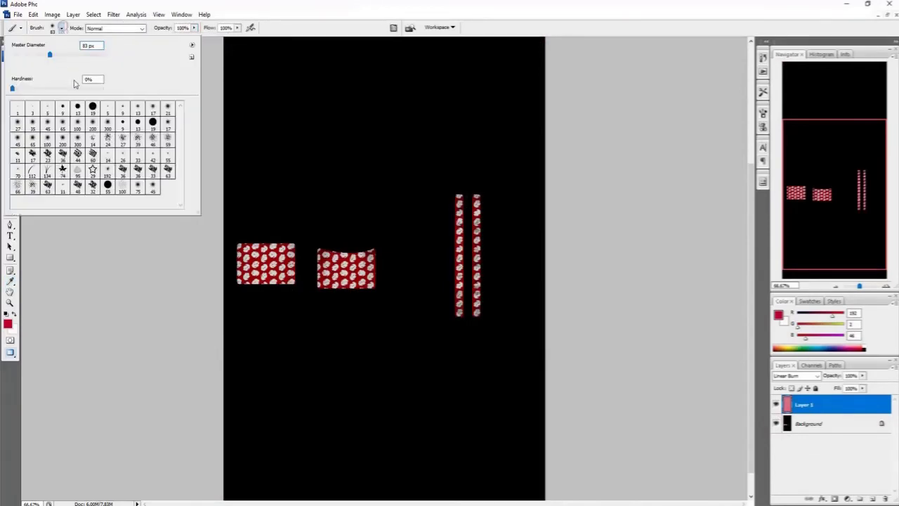
click(92, 107)
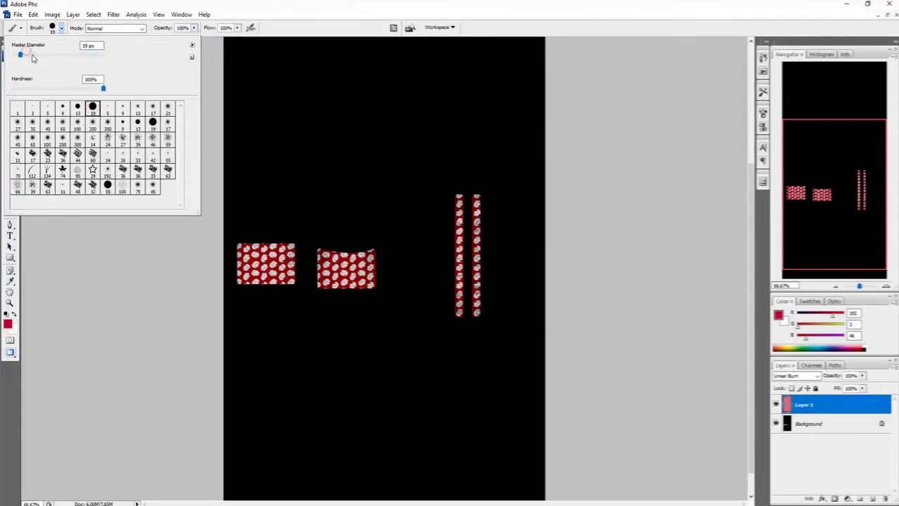
drag(33, 55, 46, 56)
click(110, 5)
mouse_move(443, 205)
mouse_down()
mouse_move(473, 198)
mouse_move(459, 222)
mouse_move(494, 255)
mouse_move(454, 293)
mouse_move(467, 317)
mouse_up()
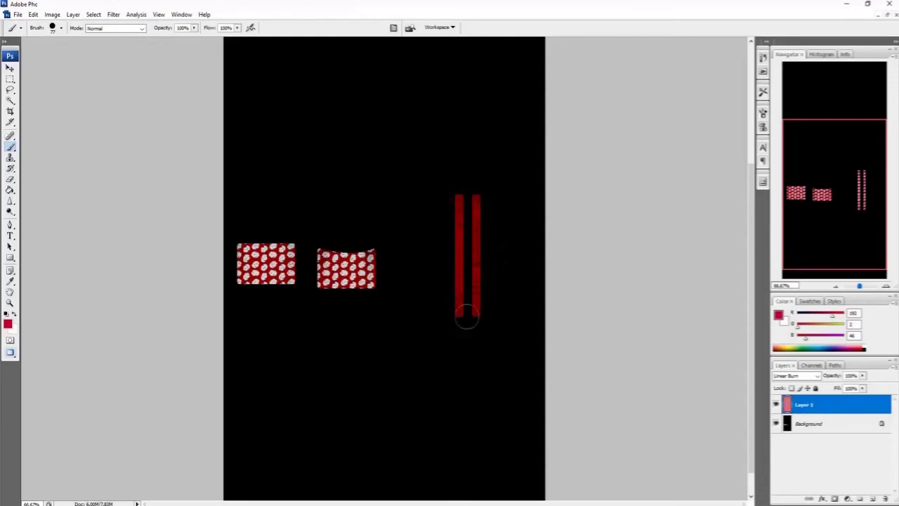
Step: Flatten the texture image and raise its brightness slightly with Brightness/Contrast
click(73, 15)
click(94, 352)
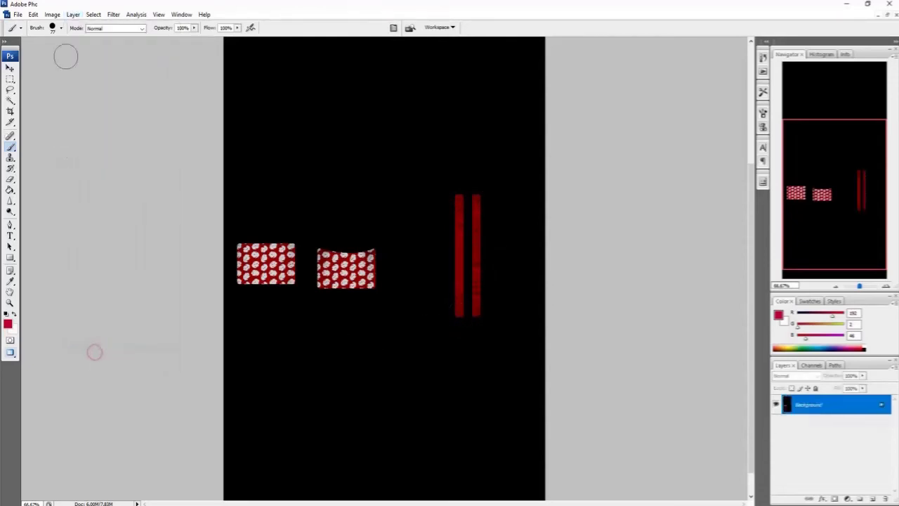
click(52, 14)
mouse_move(70, 38)
click(176, 94)
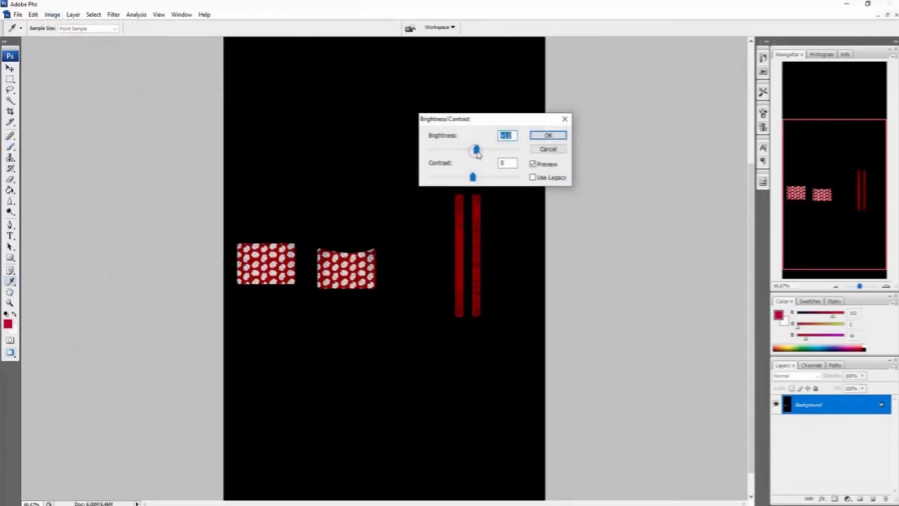
click(547, 136)
key(b)
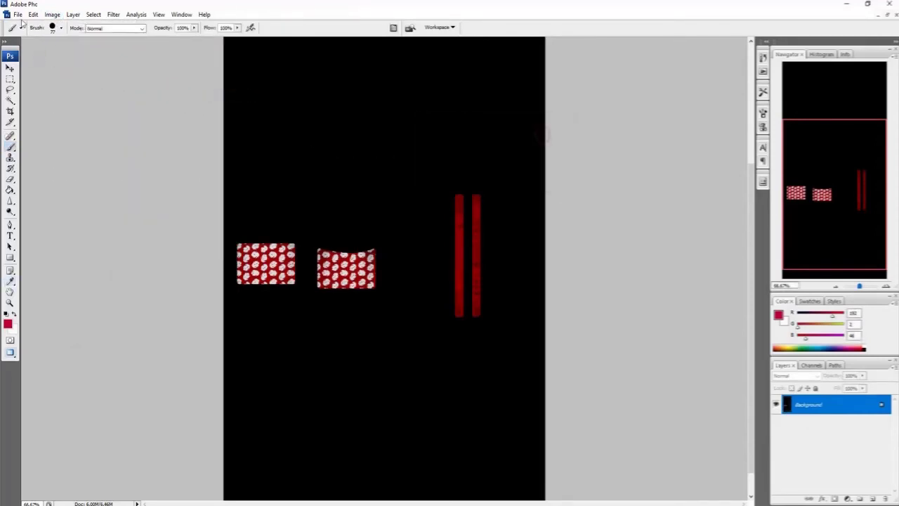
Step: Save the texture as a DDS file named lilopattern in the Child Female Ruffle-Hemmed Tube Top folder
click(17, 14)
click(28, 134)
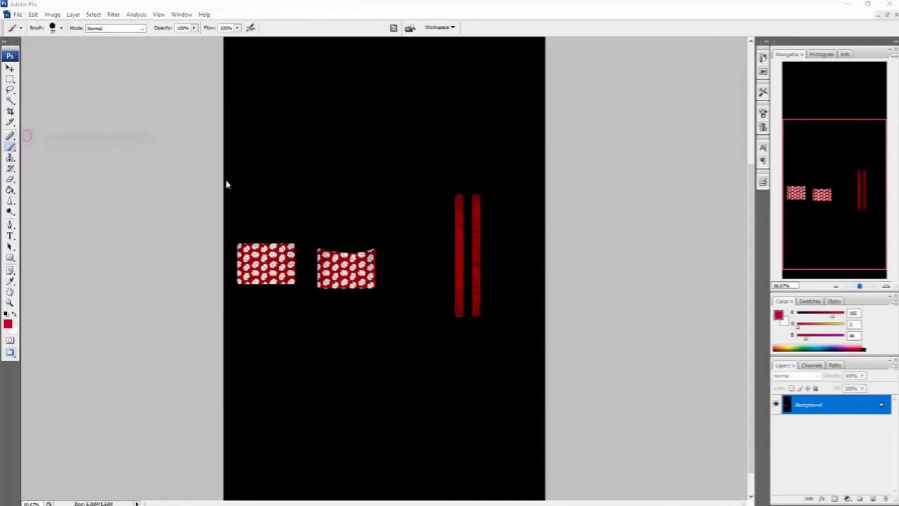
text(8o)
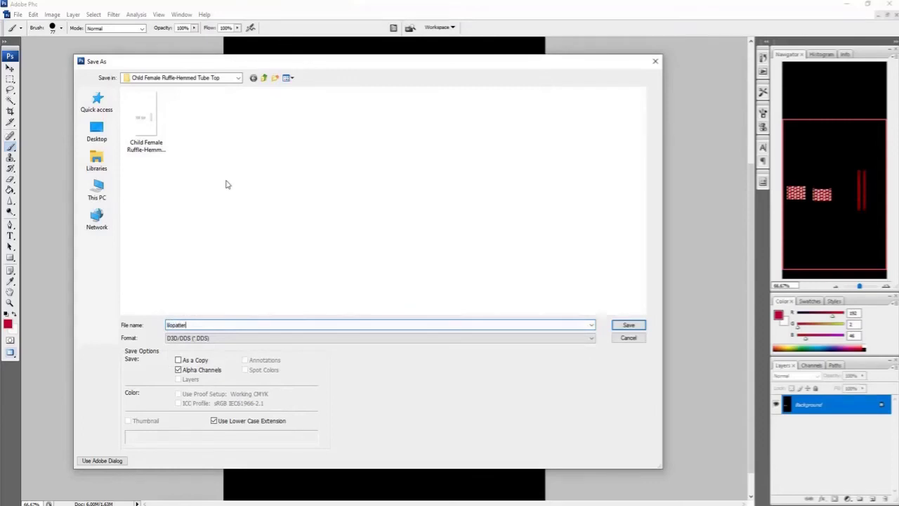
click(628, 324)
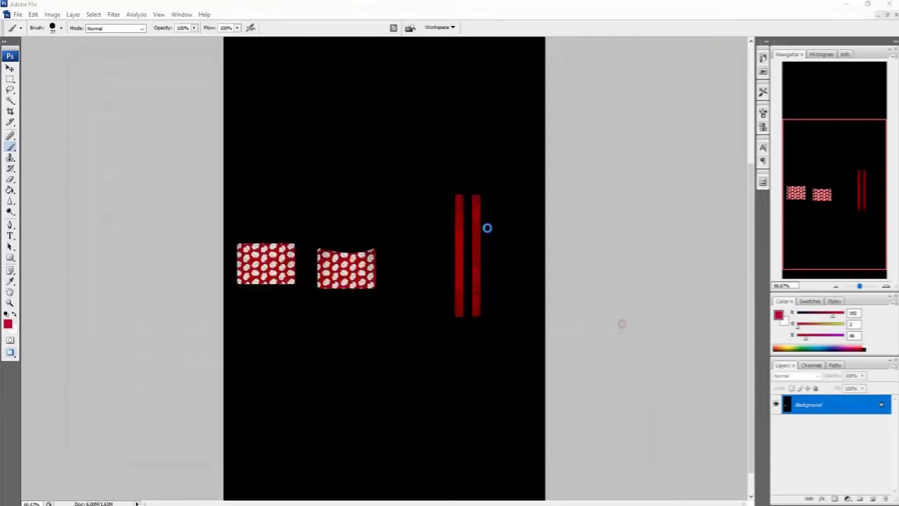
click(496, 143)
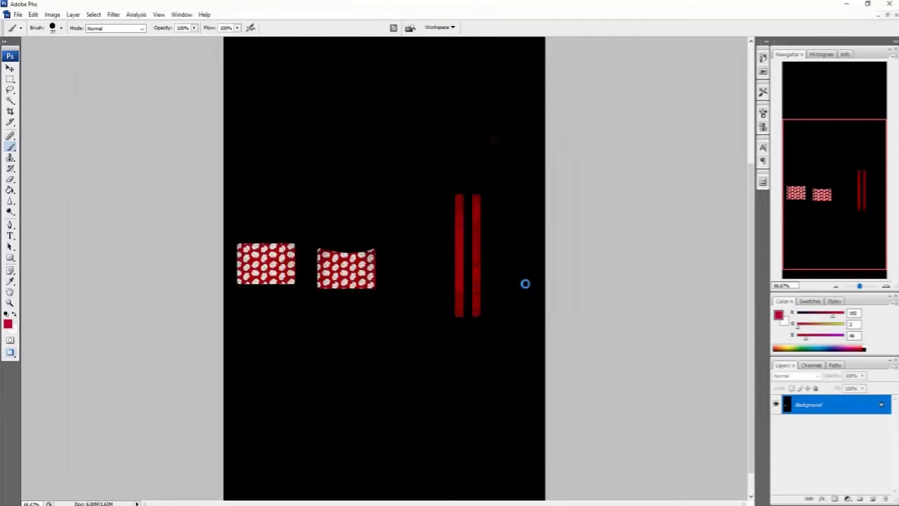
Step: Switch to Sims 4 Studio, import lilopattern as the top's diffuse texture and inspect it on the child model
click(498, 505)
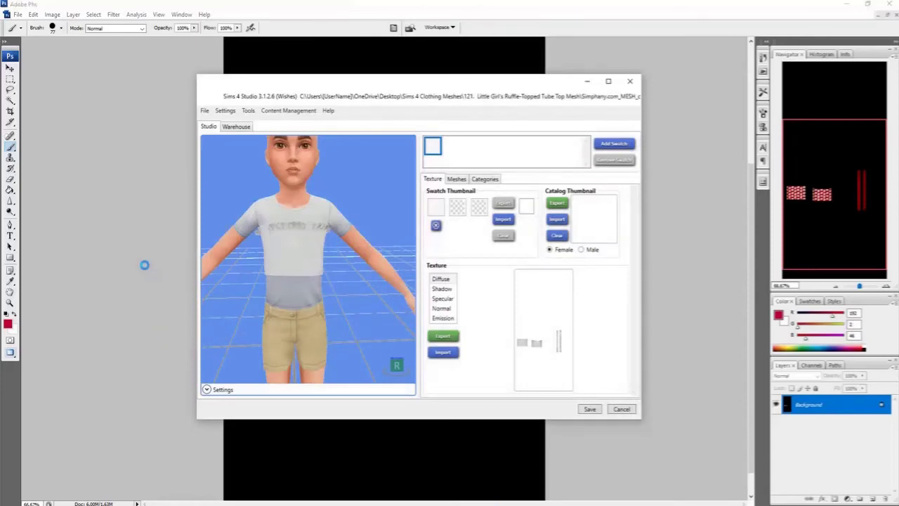
click(443, 352)
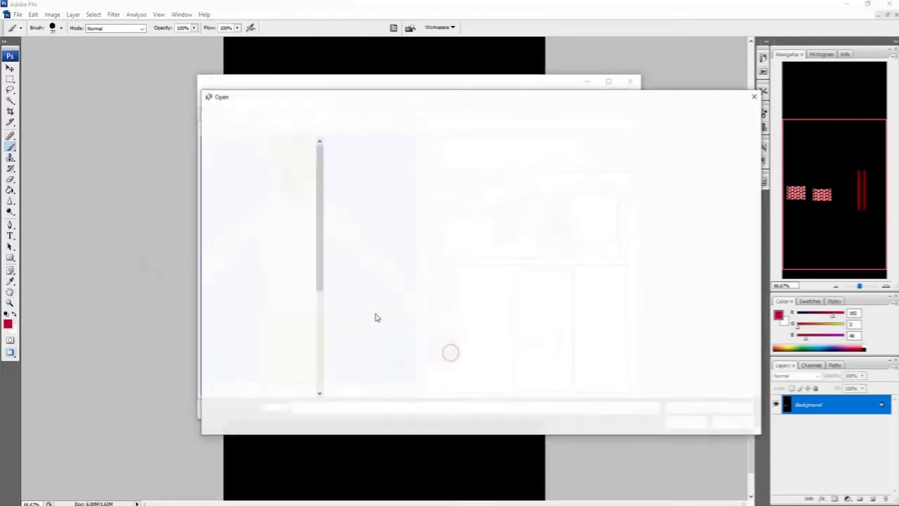
click(356, 167)
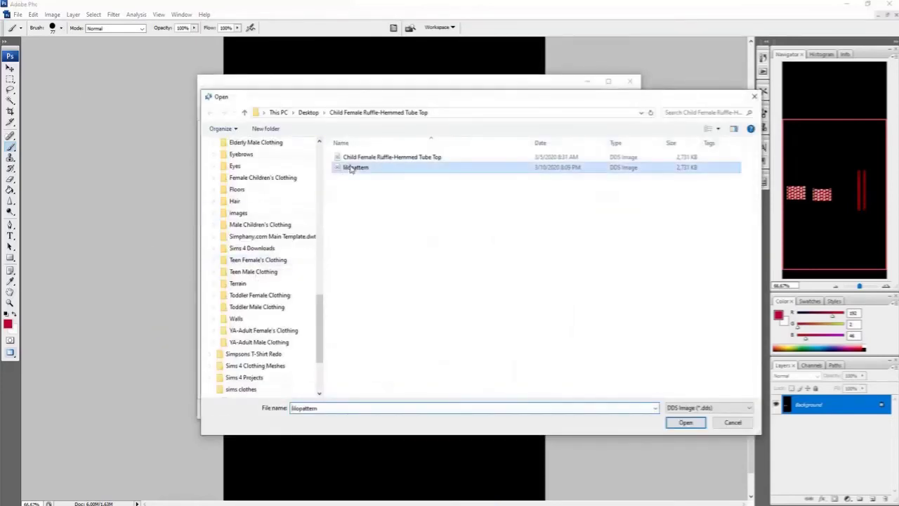
click(685, 422)
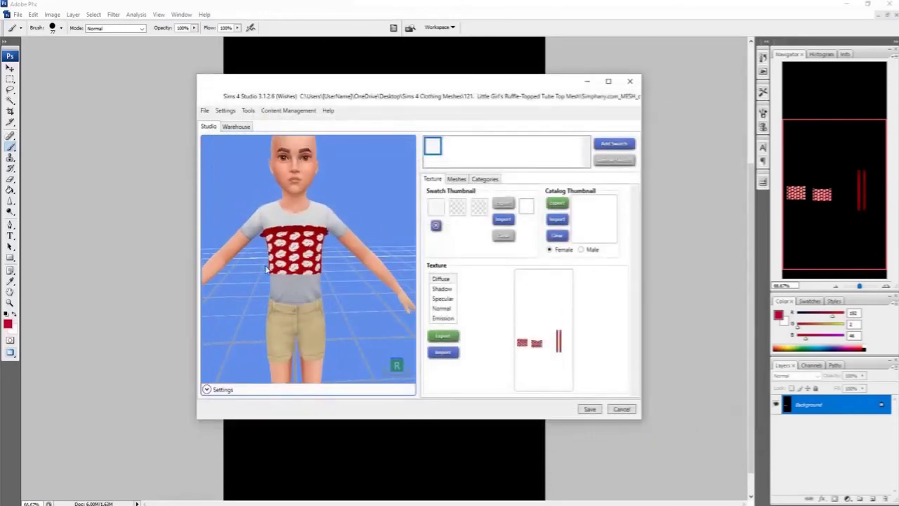
drag(314, 304, 373, 291)
scroll(303, 299, up, 5)
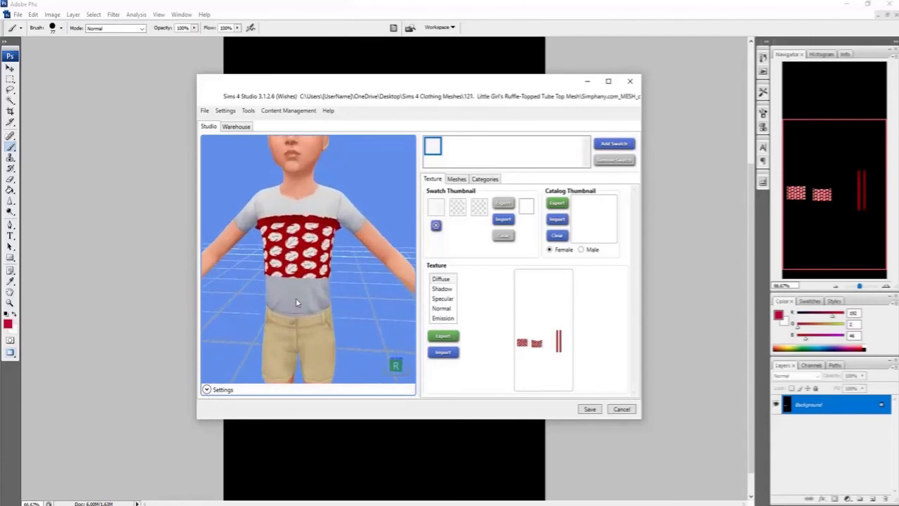
drag(386, 298, 326, 289)
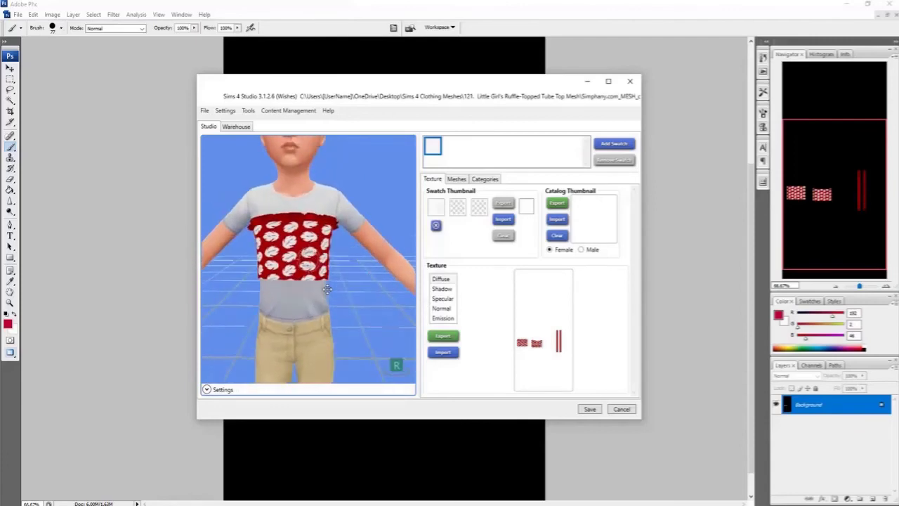
scroll(326, 292, down, 5)
Step: Return to Photoshop, brighten the texture slightly more with Brightness/Contrast and save the DDS file again
click(101, 4)
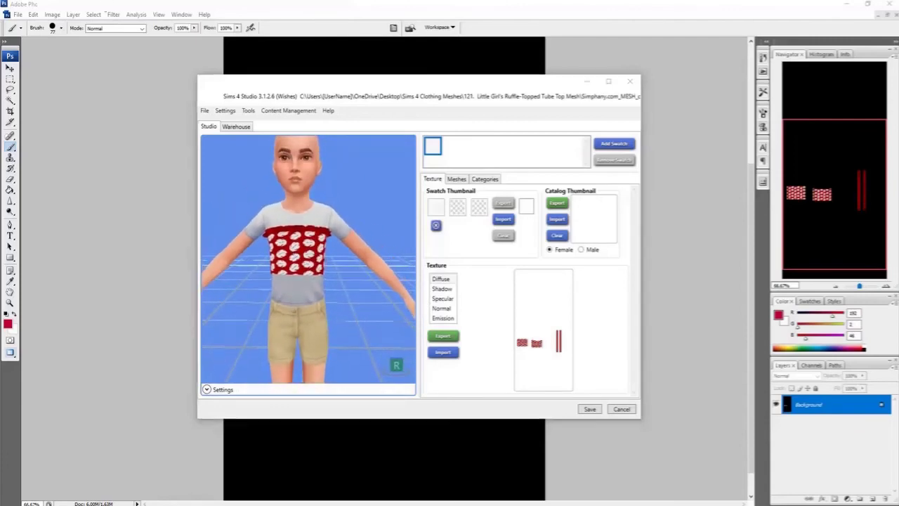
click(52, 14)
mouse_move(63, 36)
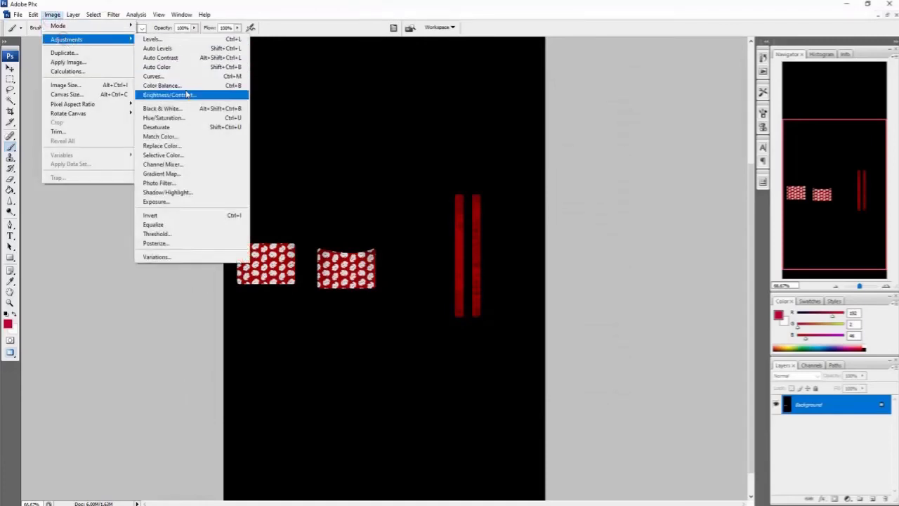
click(169, 93)
drag(472, 151, 476, 151)
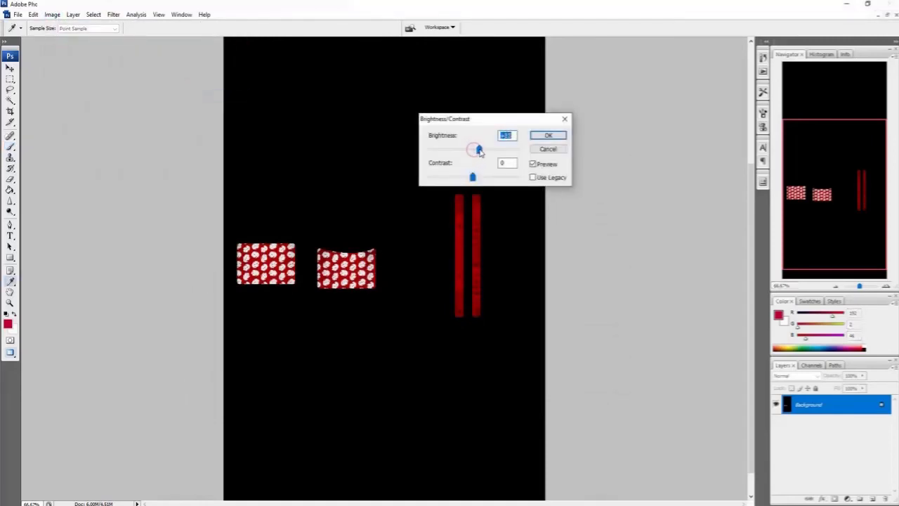
click(548, 135)
key(b)
click(534, 136)
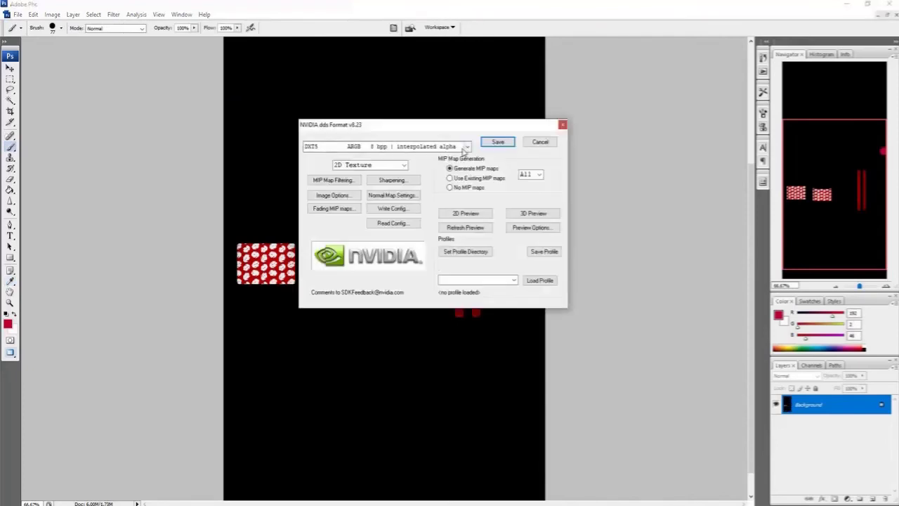
click(487, 147)
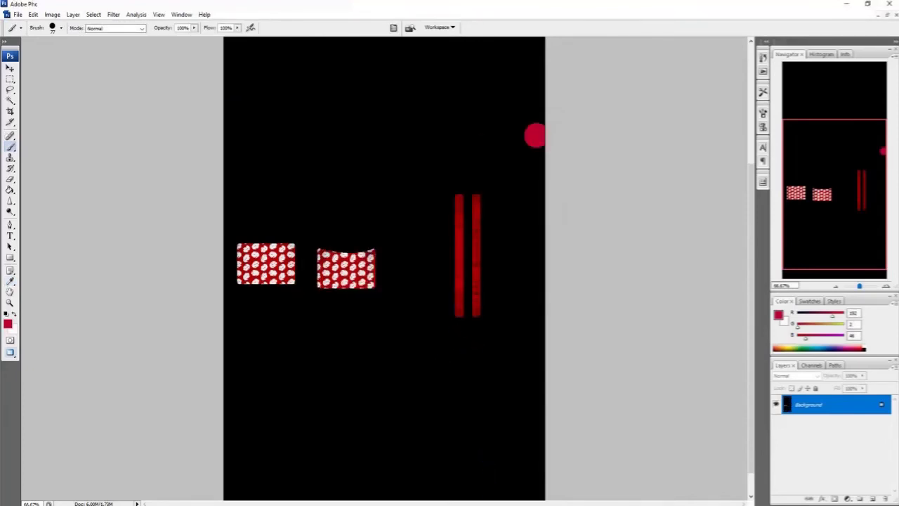
Step: Switch to Sims 4 Studio and reimport the updated lilopattern file as the diffuse texture
key(alt+Tab)
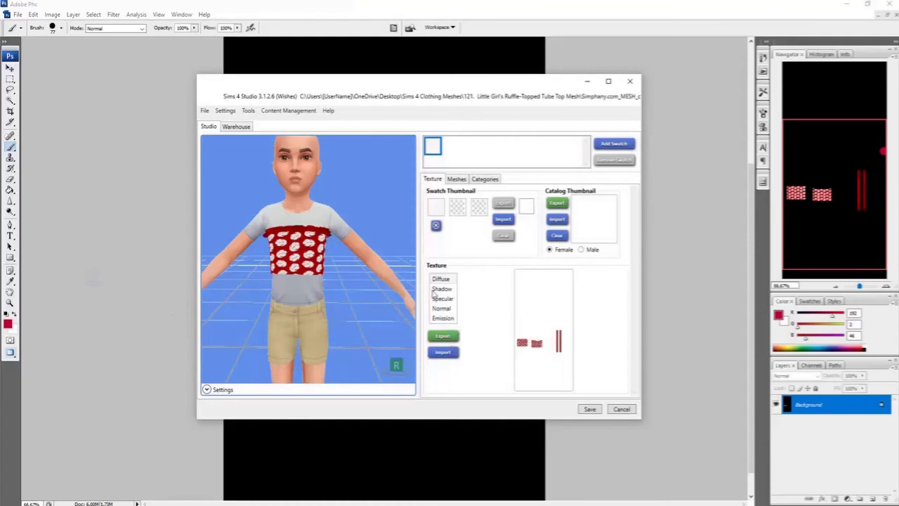
click(443, 352)
click(355, 167)
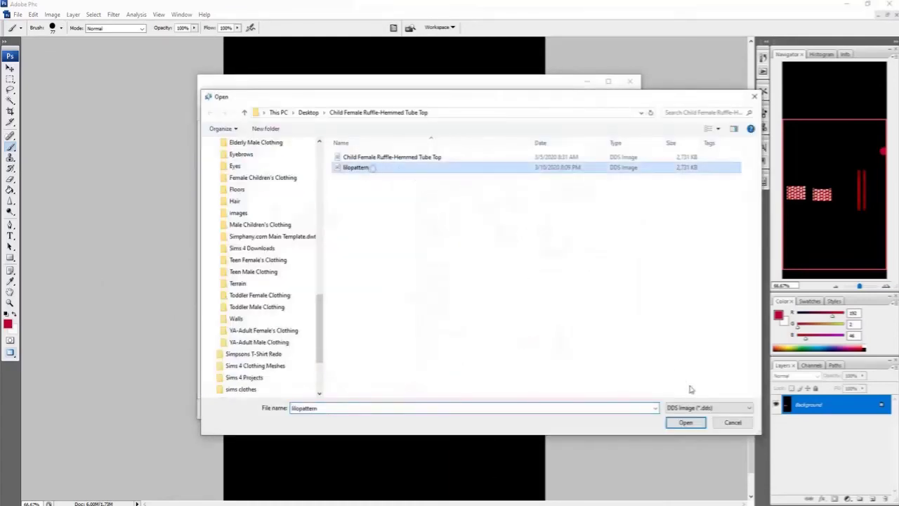
click(685, 422)
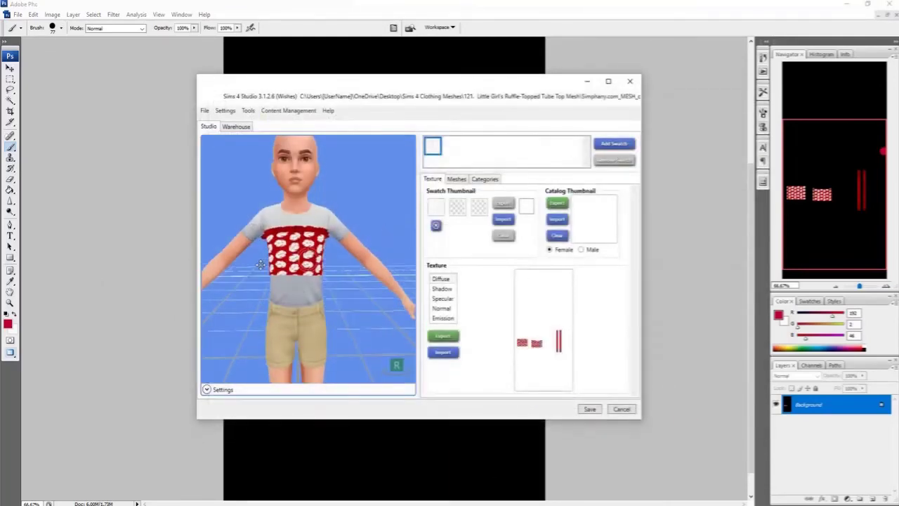
Step: Save the tube top package and close the project to return to the start screen
click(594, 410)
click(473, 285)
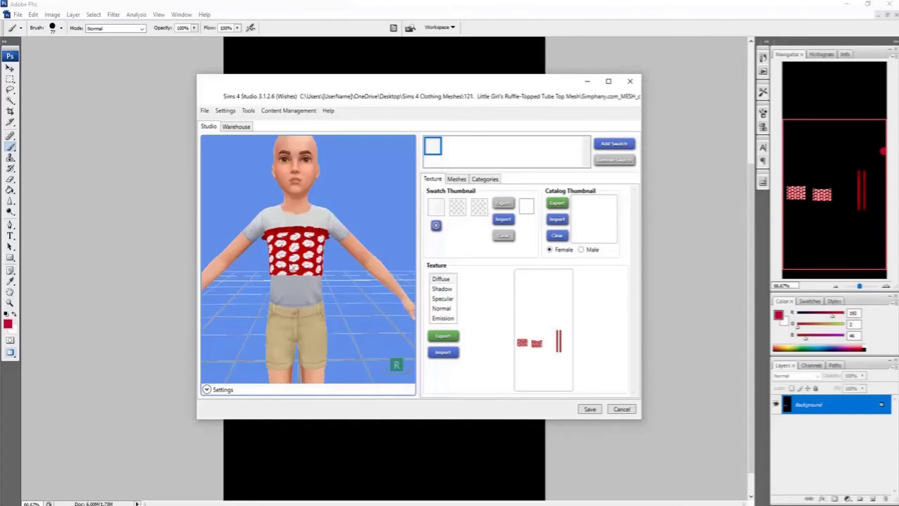
click(589, 408)
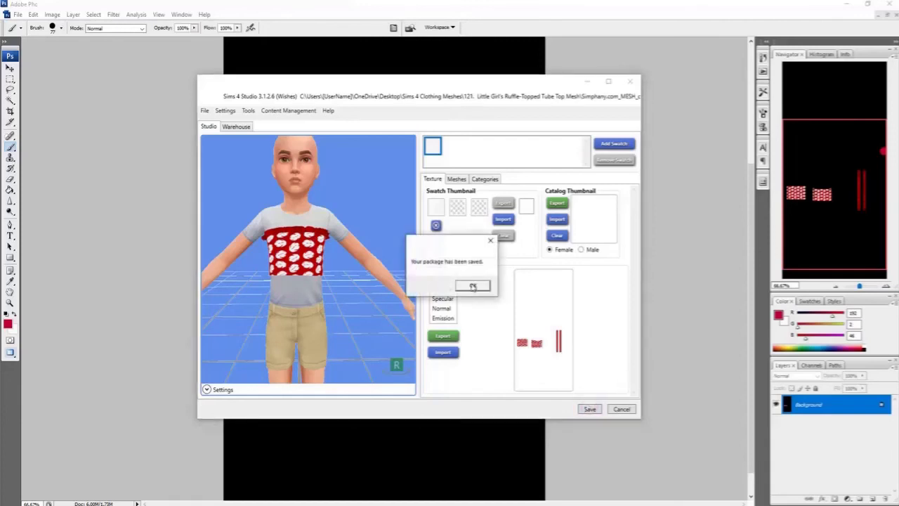
click(472, 284)
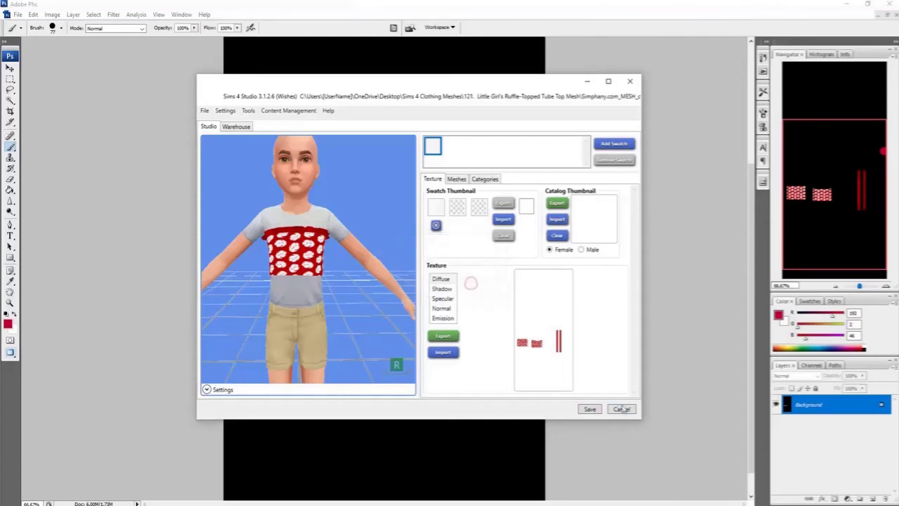
click(621, 410)
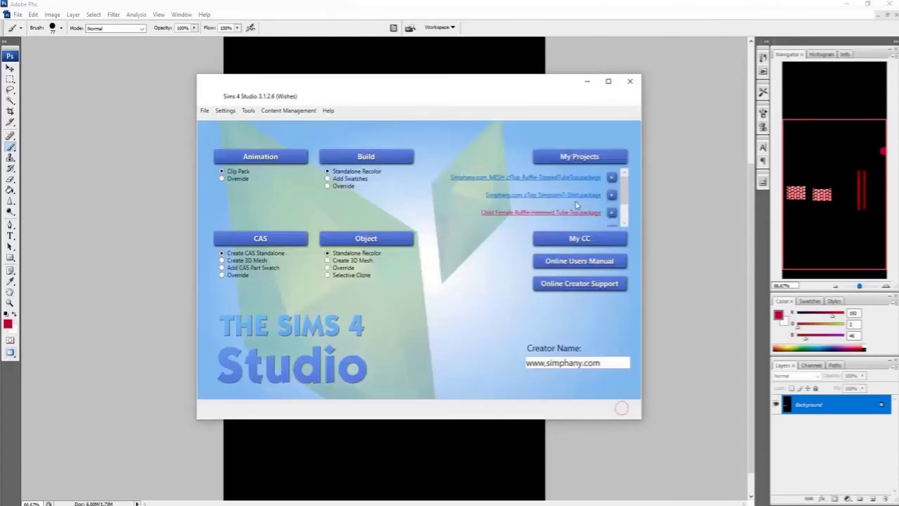
Step: Browse My Projects and copy the Child Female Ruffle-Hemmed Tube Top package file
click(570, 158)
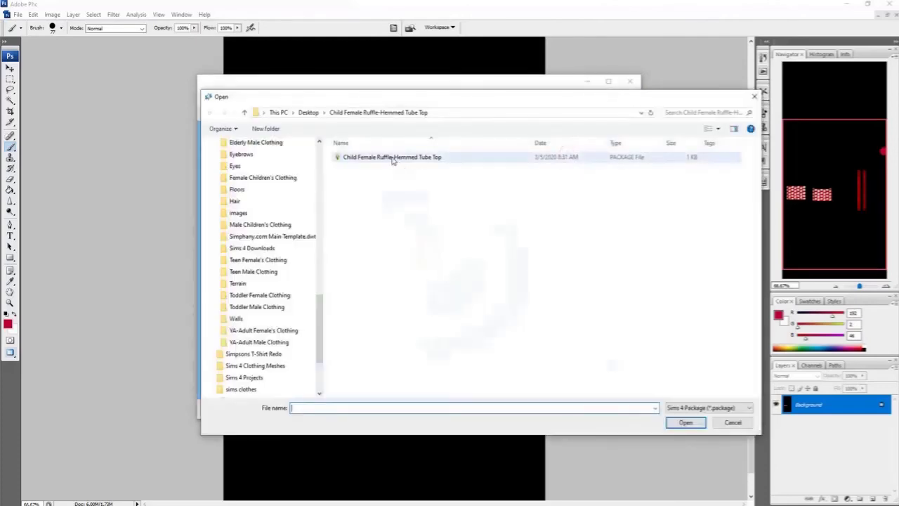
click(392, 159)
right_click(392, 158)
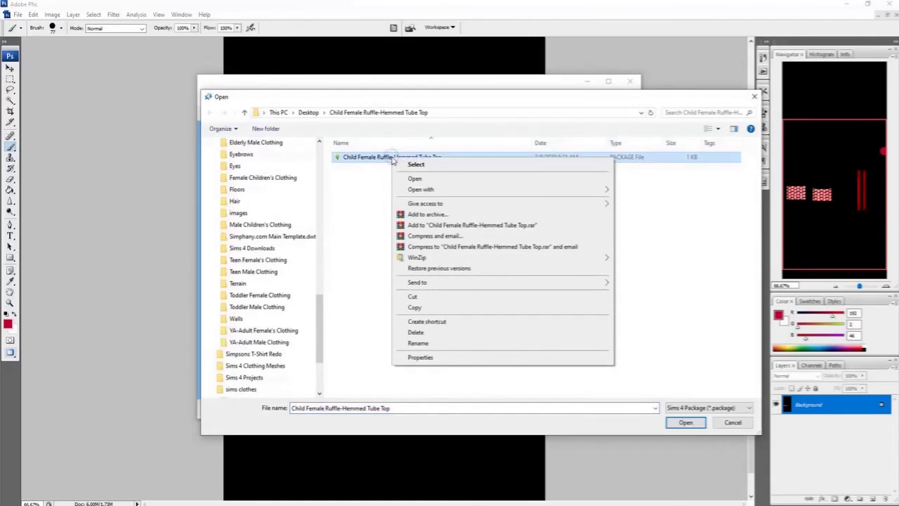
click(413, 307)
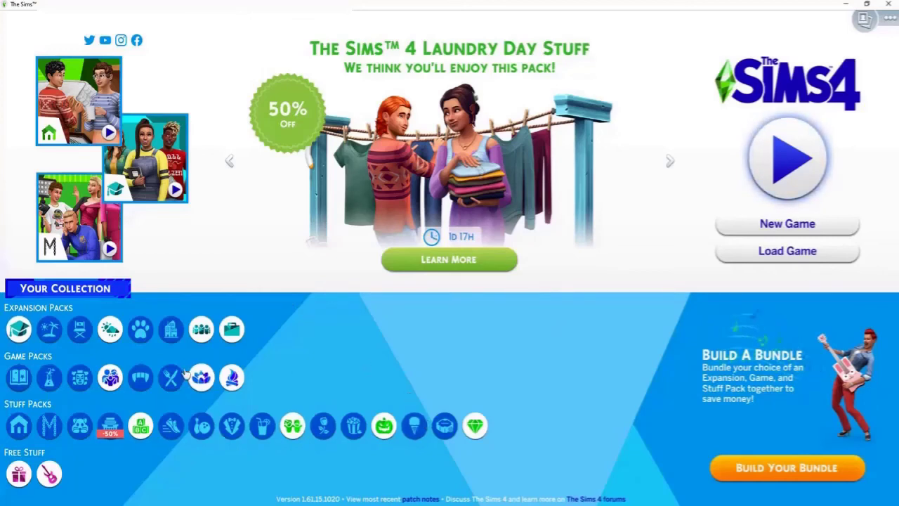
Step: Switch to The Sims 4, enter Create a Sim and decline the personality quiz
mouse_move(142, 336)
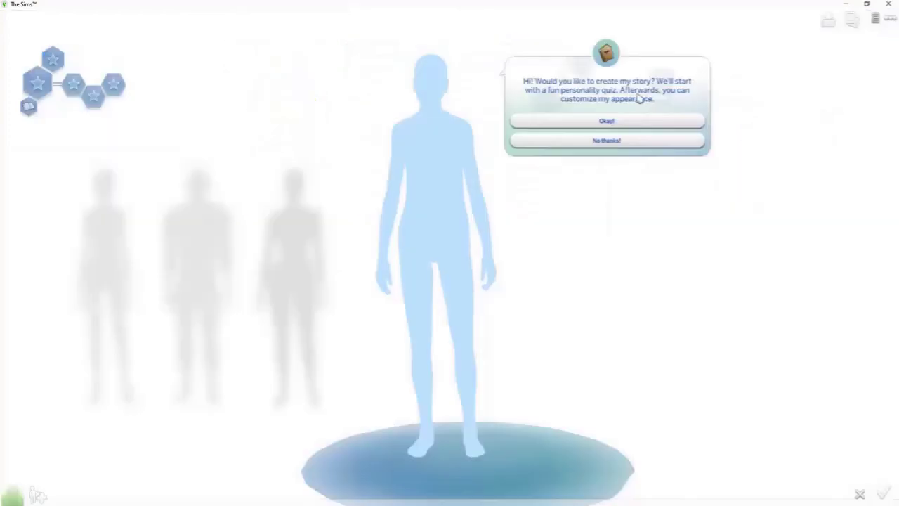
click(595, 142)
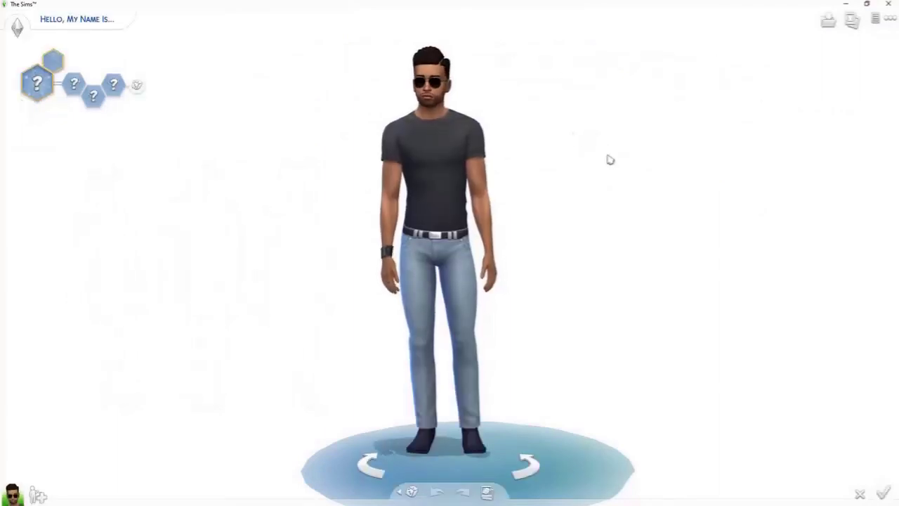
Step: Change the Sim into a female child and recolor her hair dark brown
click(17, 29)
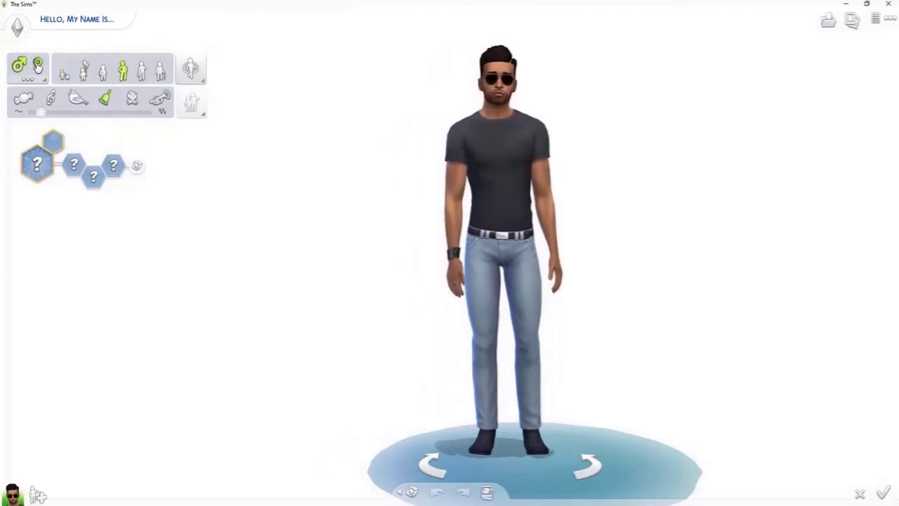
click(38, 66)
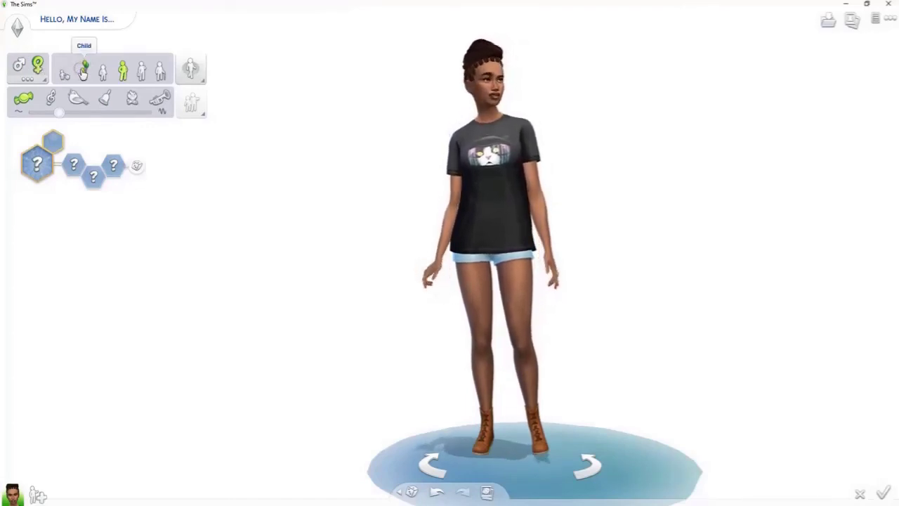
click(84, 74)
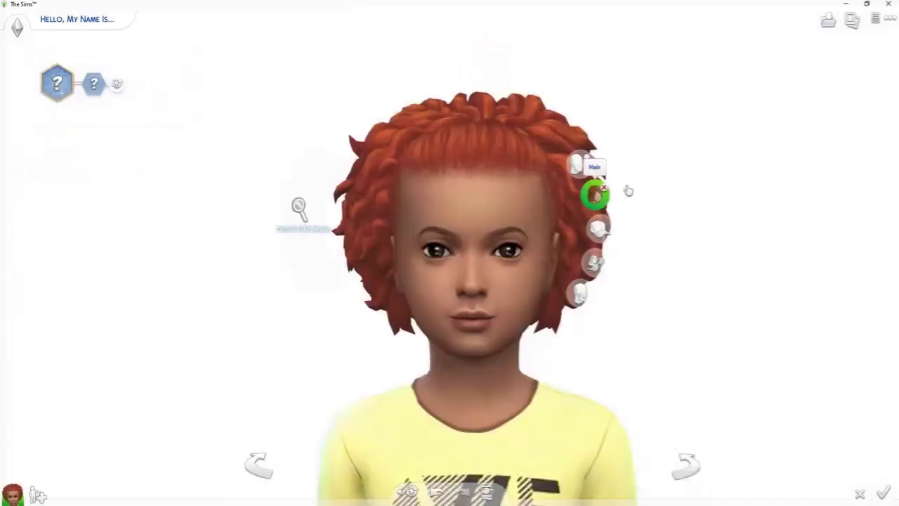
click(627, 189)
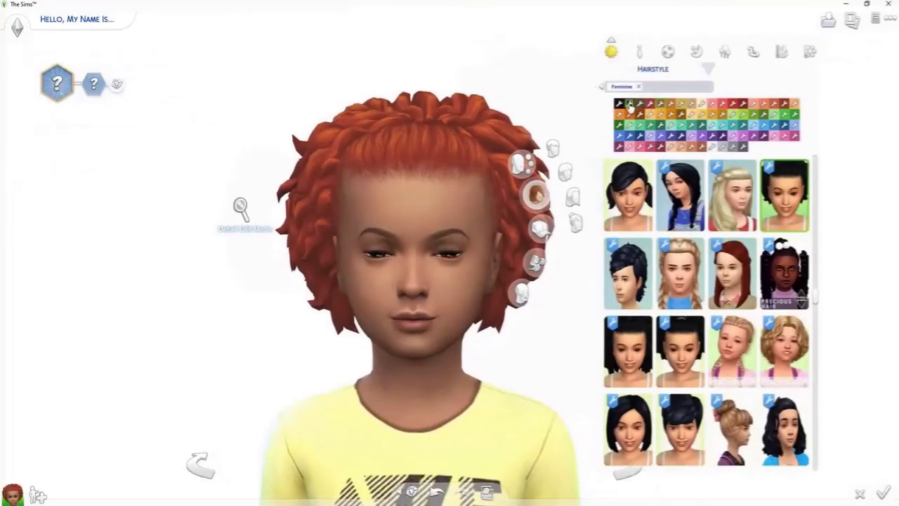
click(629, 104)
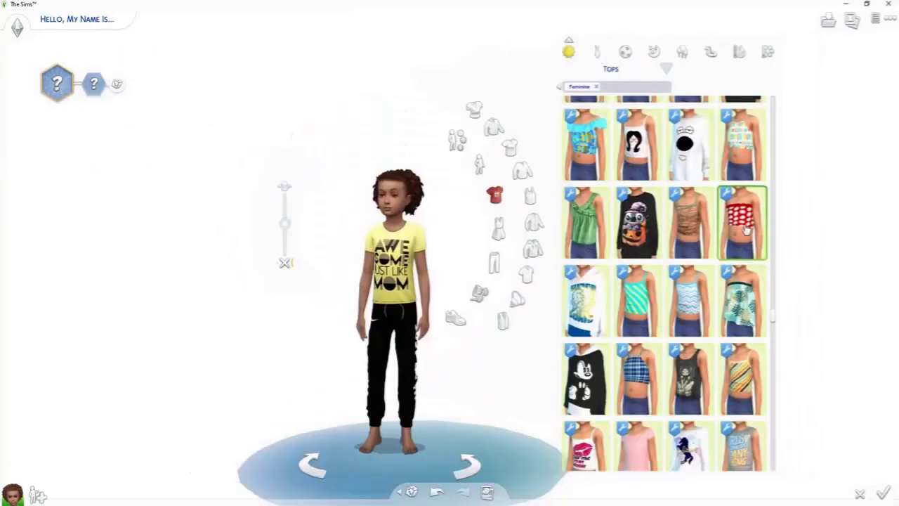
Step: Dress the child in the custom red-and-white patterned ruffle tube top and open the bottoms catalog
click(746, 229)
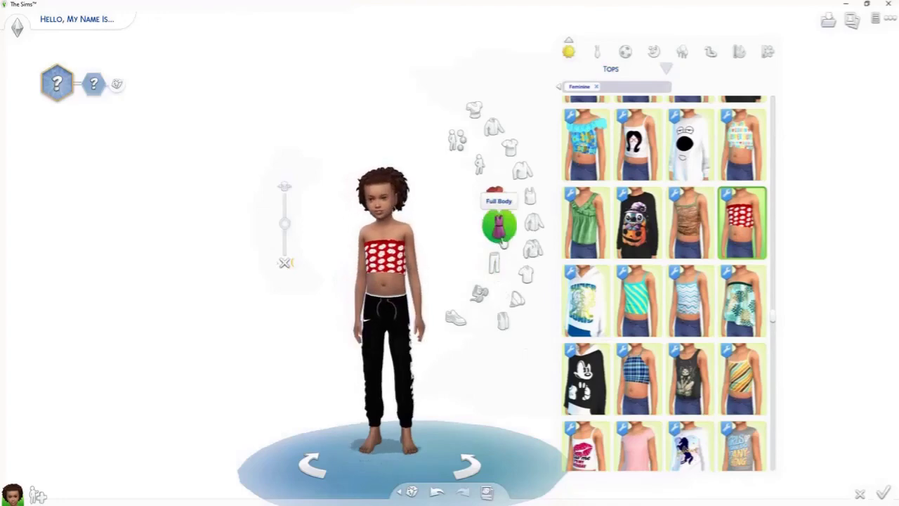
click(494, 262)
drag(255, 368, 252, 368)
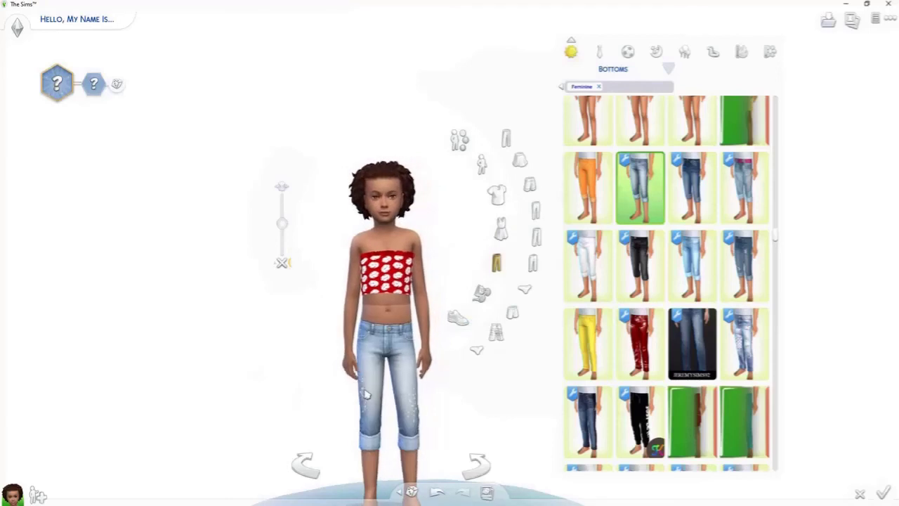
Step: Try the glossy red pants and the plain red shorts with the tube top
click(646, 340)
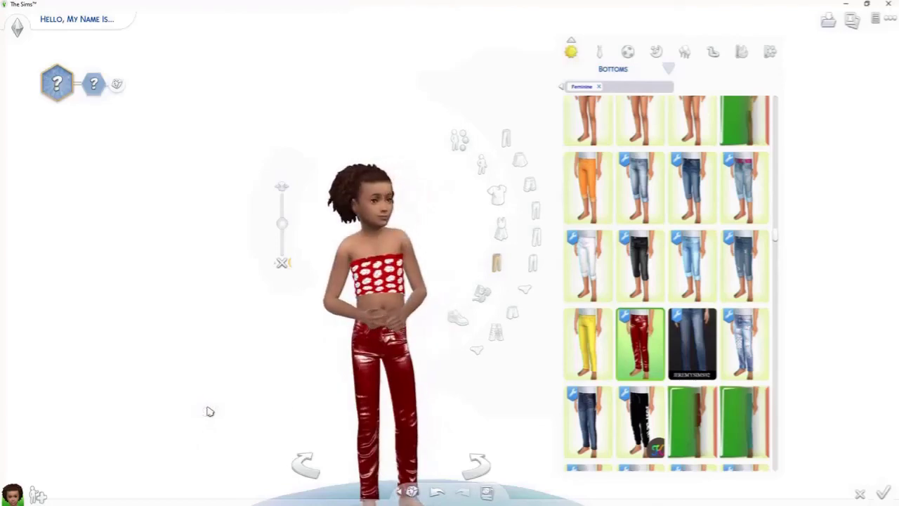
scroll(701, 312, down, 5)
scroll(701, 311, down, 1)
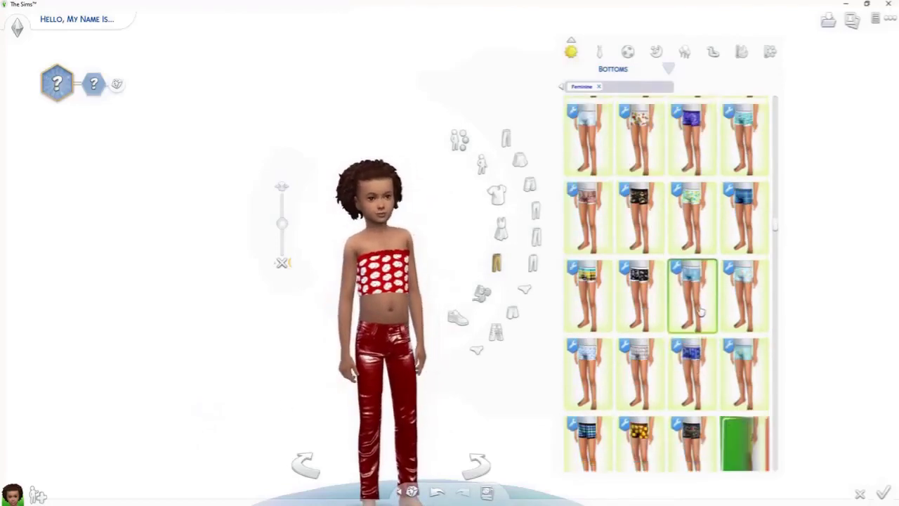
scroll(701, 312, down, 4)
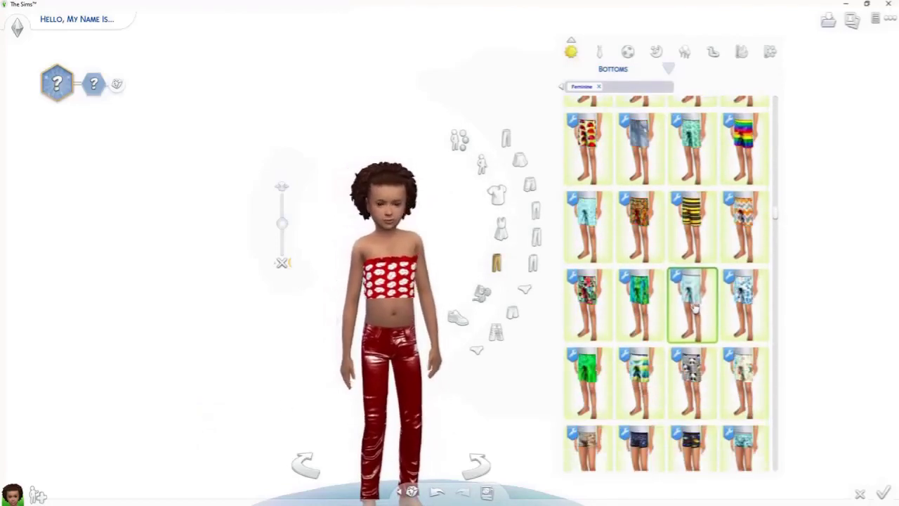
scroll(694, 310, up, 3)
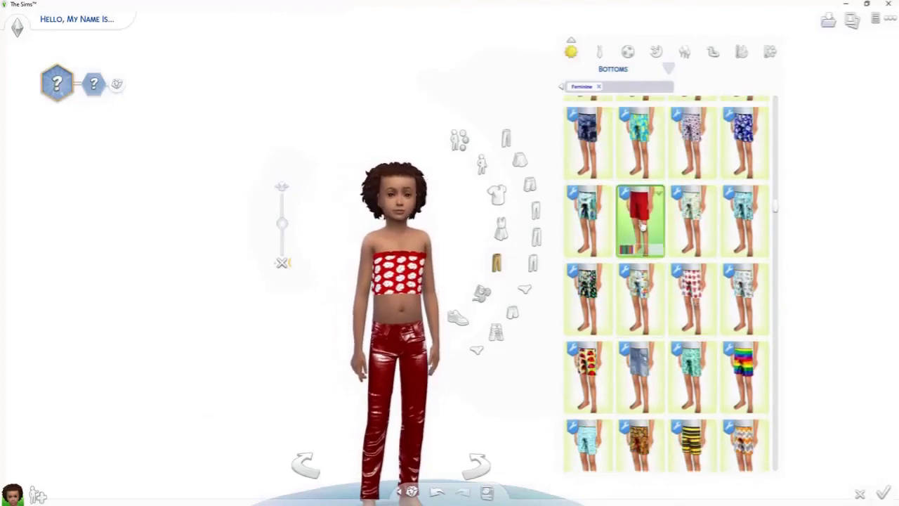
scroll(660, 352, up, 5)
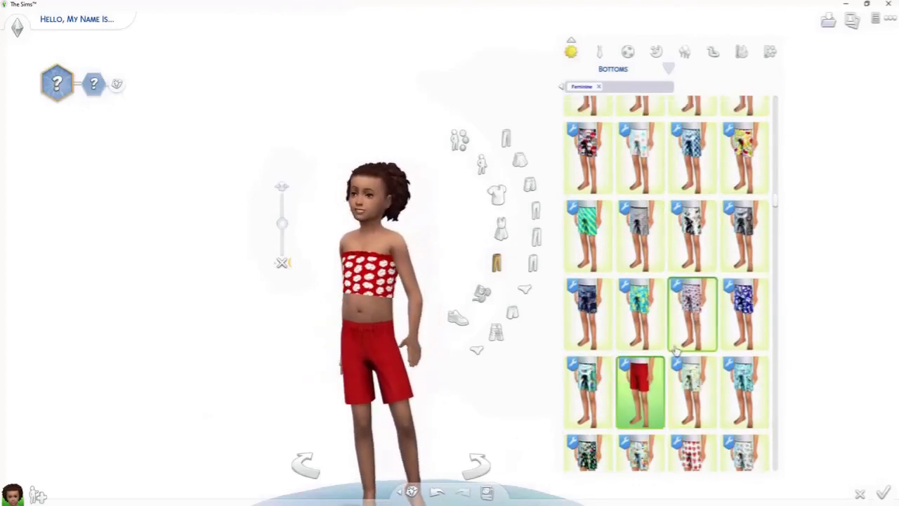
Step: Try a blue denim mini skirt with the tube top
scroll(680, 295, up, 5)
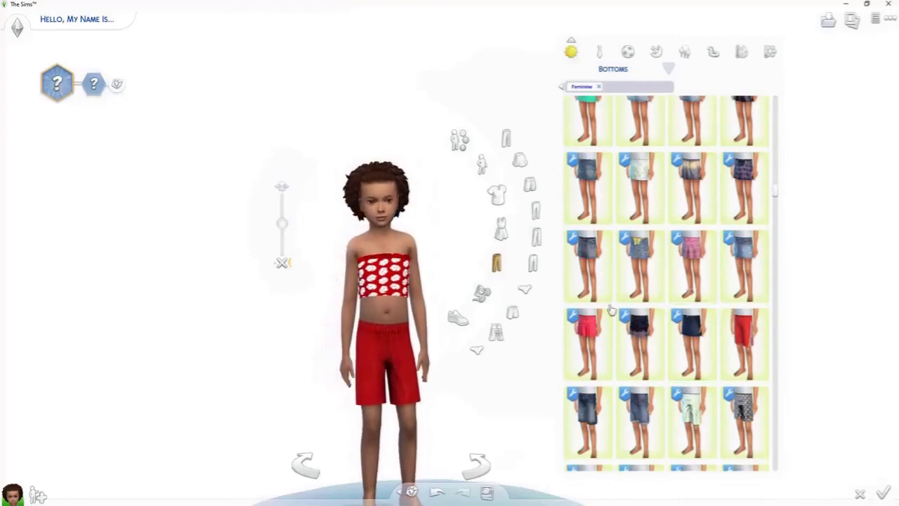
scroll(658, 321, up, 6)
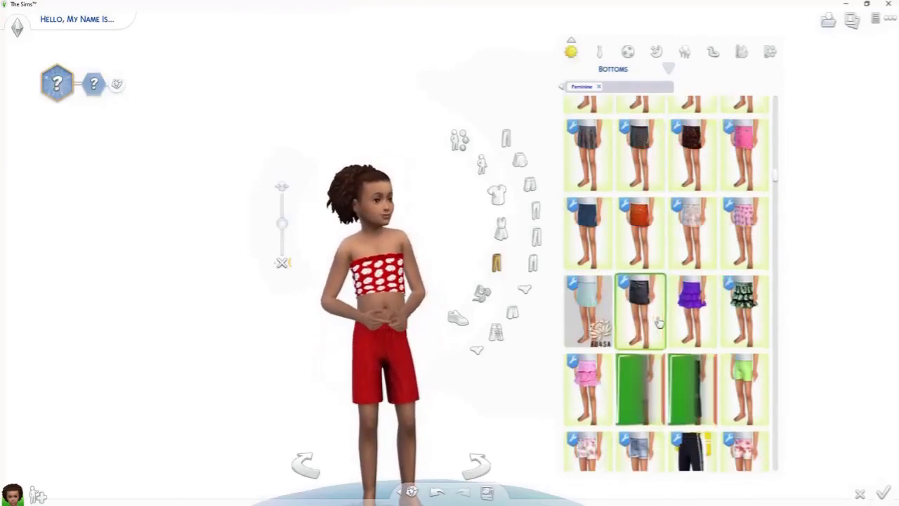
scroll(659, 321, up, 4)
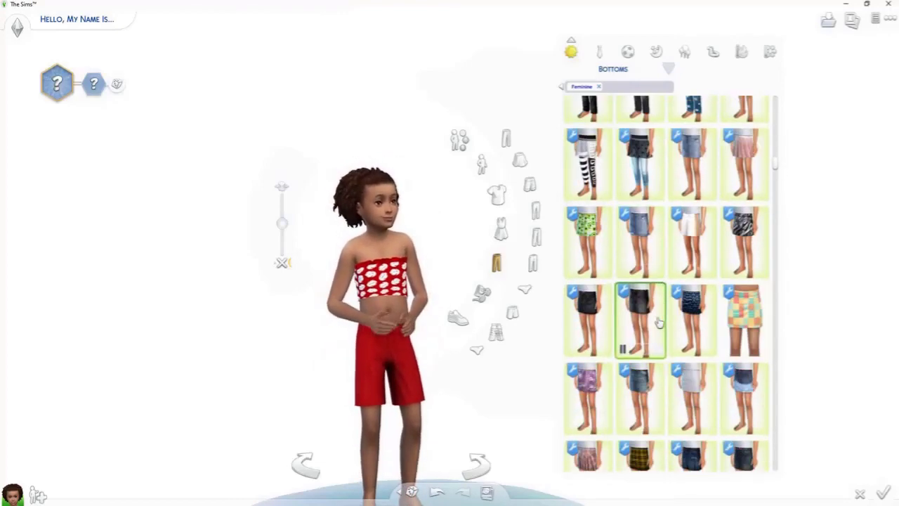
scroll(678, 330, down, 2)
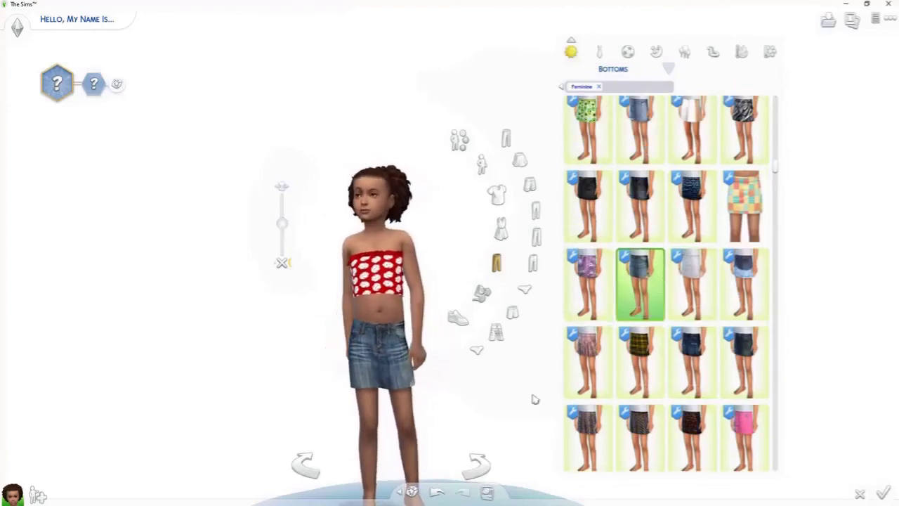
Step: Try the red skirt with white trim and the long red skirt with the tube top
scroll(660, 345, up, 5)
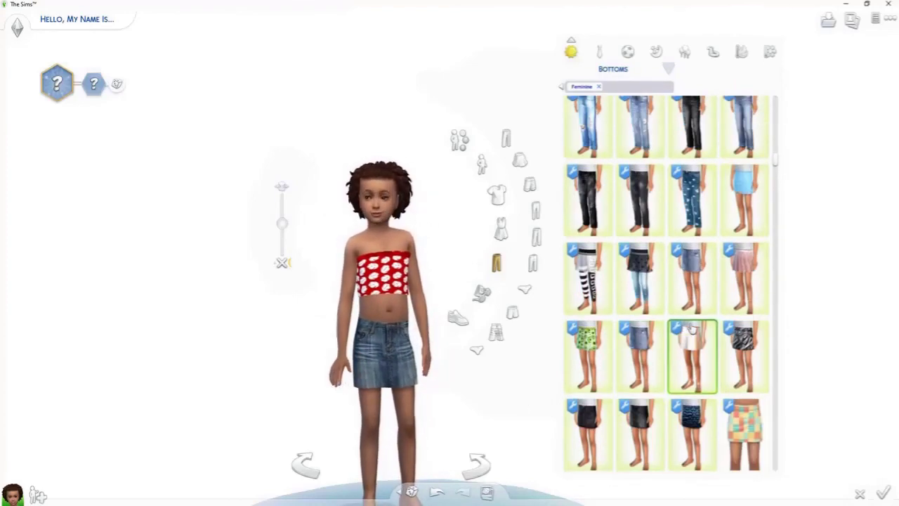
scroll(692, 329, up, 10)
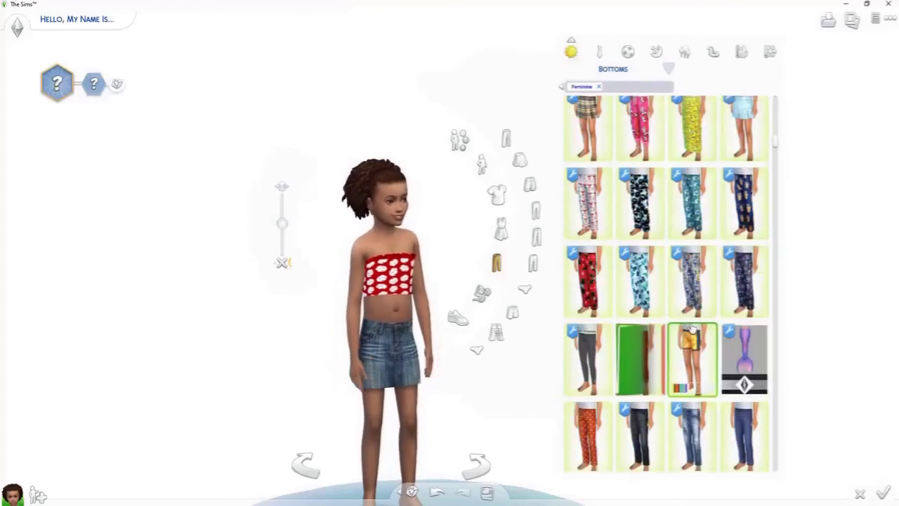
scroll(693, 329, up, 5)
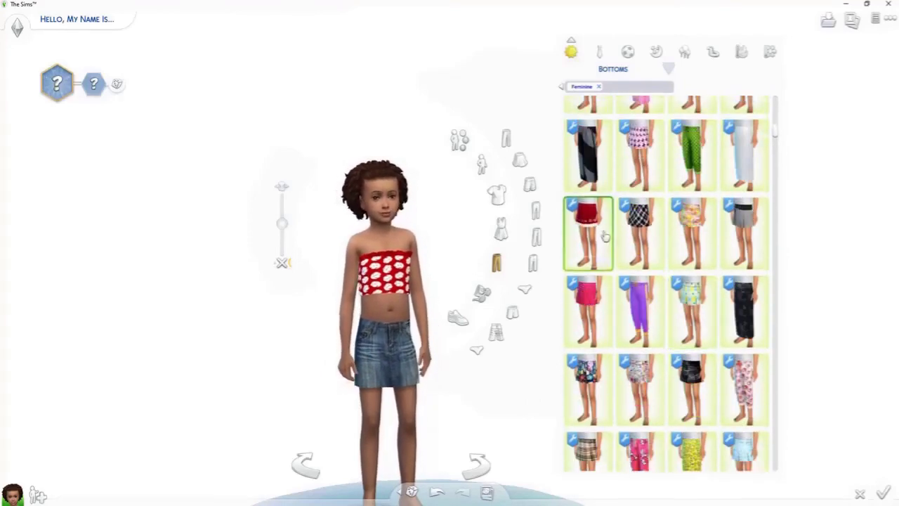
click(590, 236)
scroll(652, 261, up, 8)
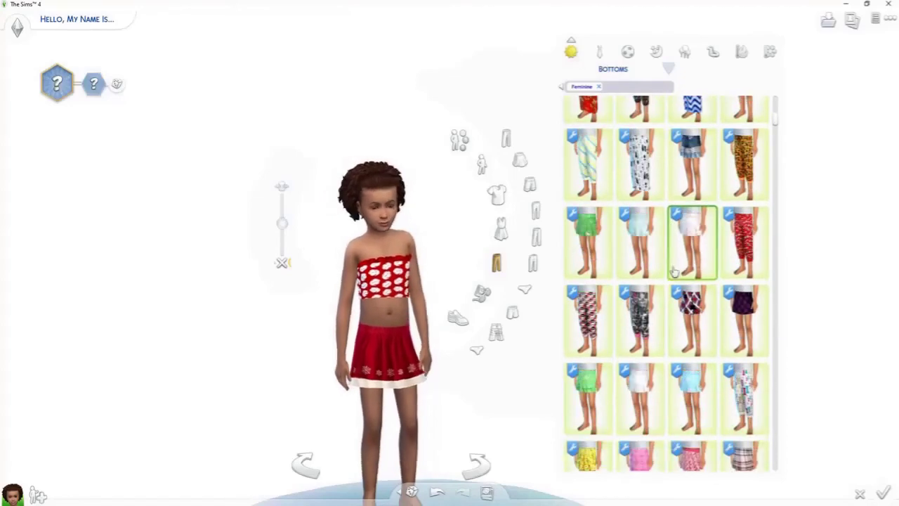
scroll(684, 279, up, 3)
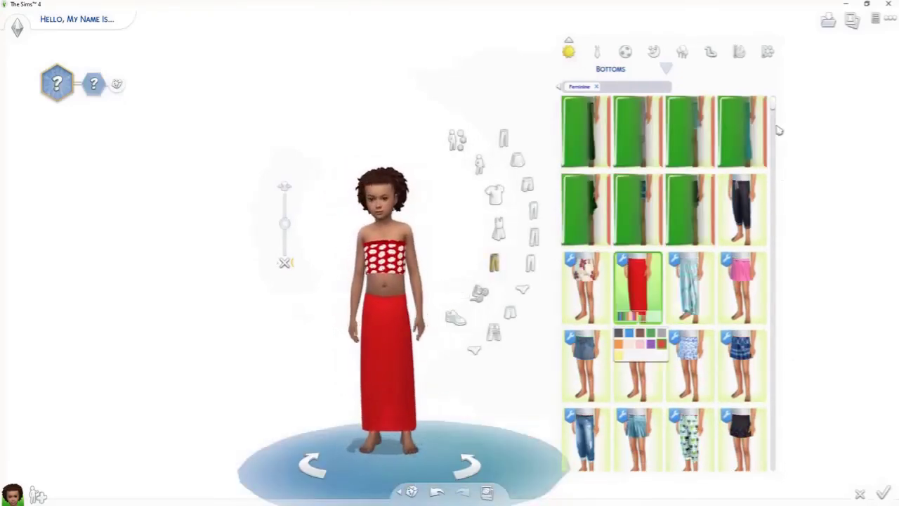
Step: Try the red flared pants and the patched flared jeans with the tube top
drag(775, 105, 796, 256)
click(742, 253)
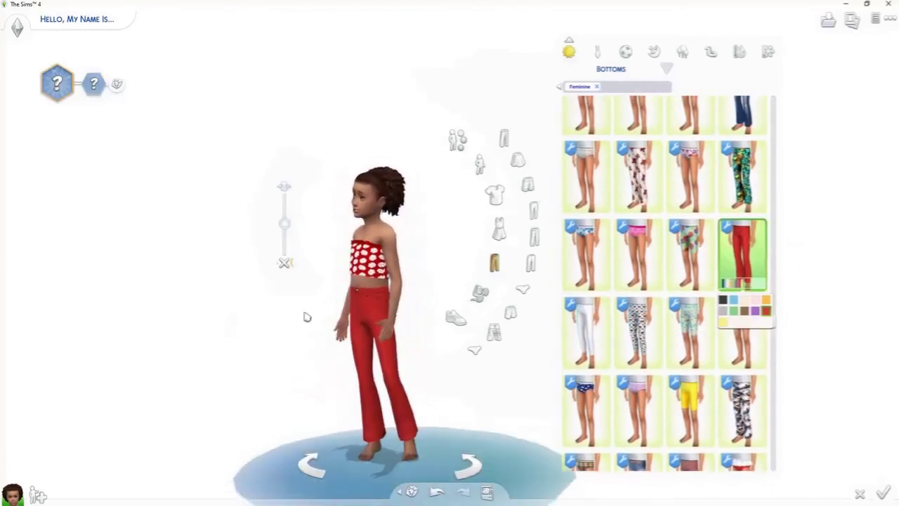
scroll(653, 350, down, 5)
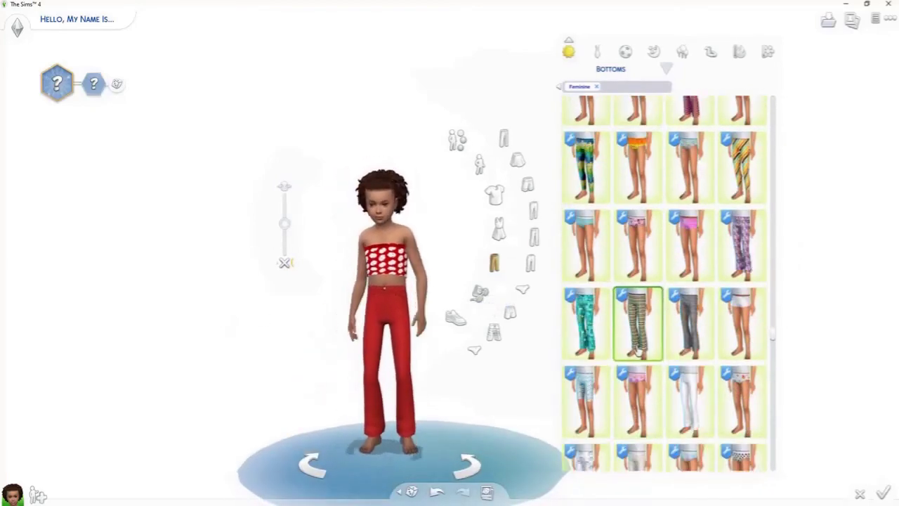
scroll(639, 351, down, 4)
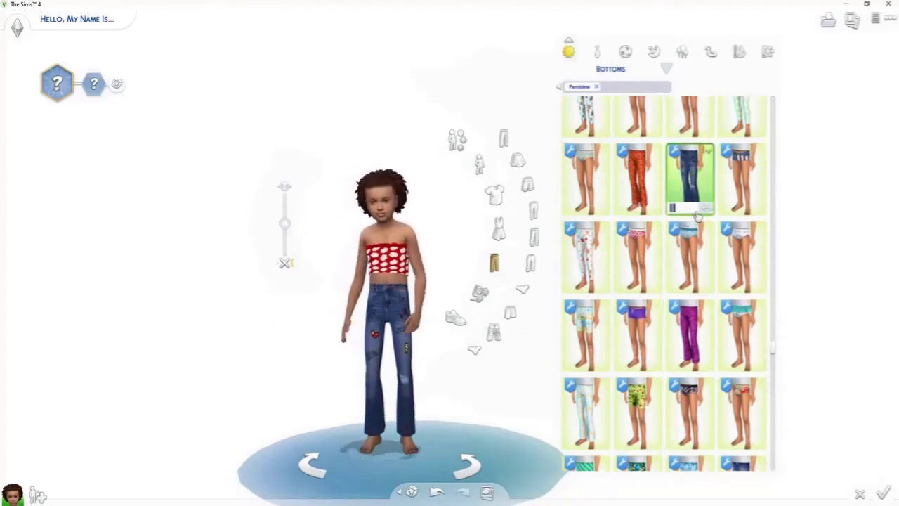
Step: Dress the child in the dark denim shorts with rolled cuffs
scroll(698, 216, down, 5)
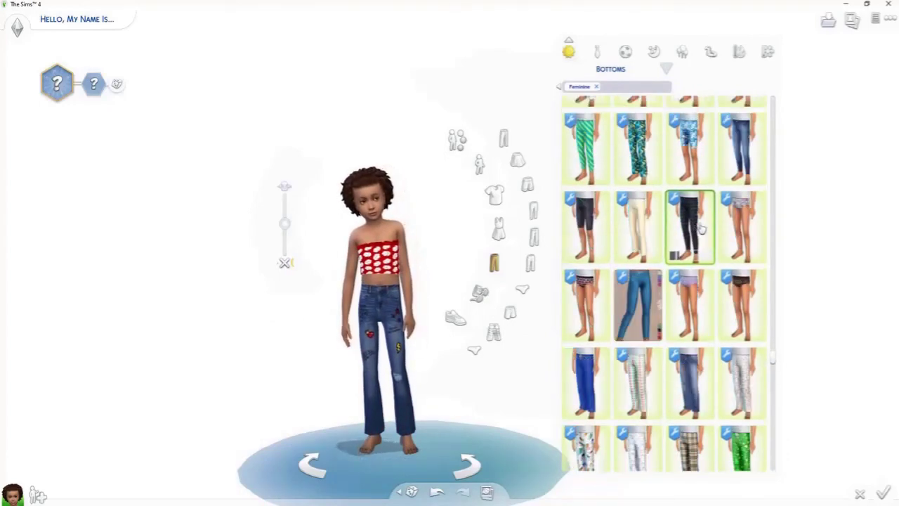
scroll(706, 234, down, 8)
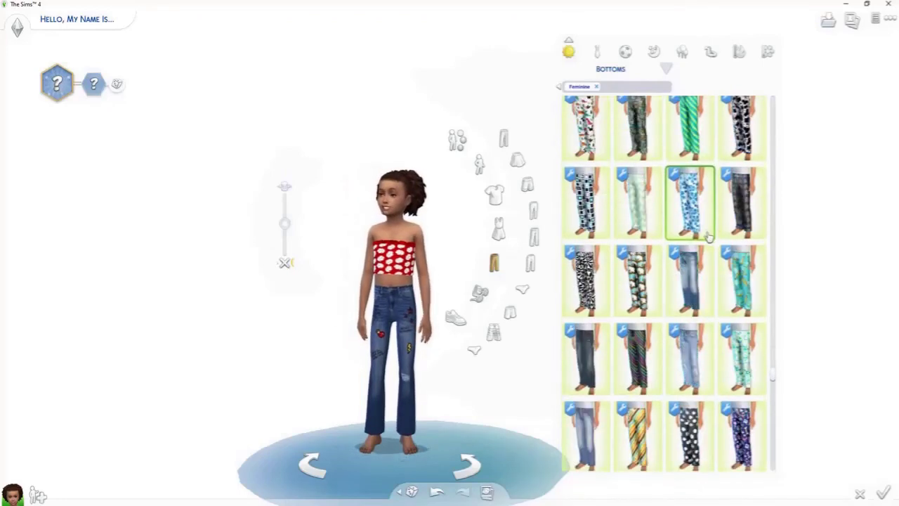
scroll(706, 238, down, 6)
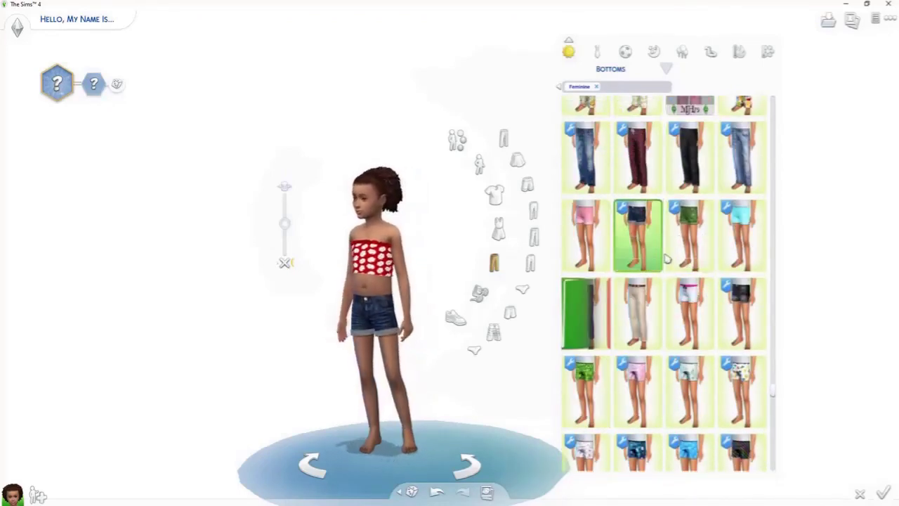
Step: Give the child the Goofball trait and close the trait selection
click(93, 85)
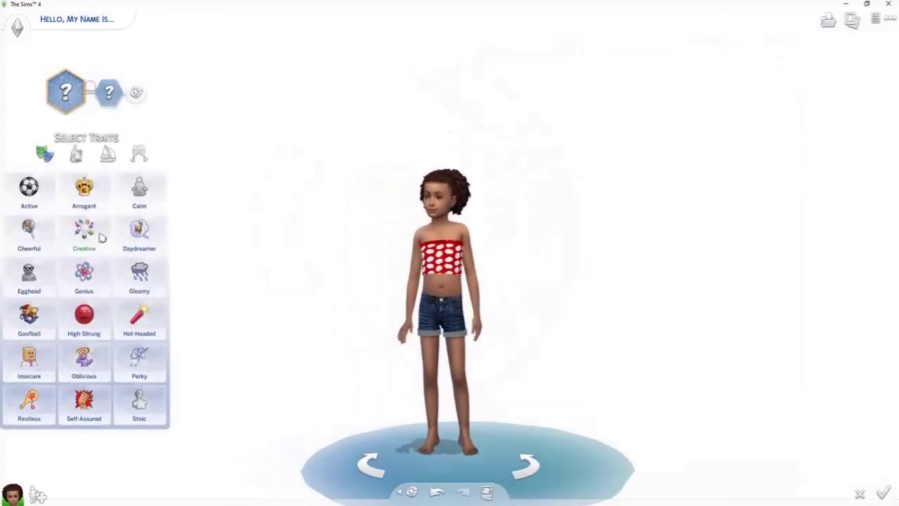
click(33, 318)
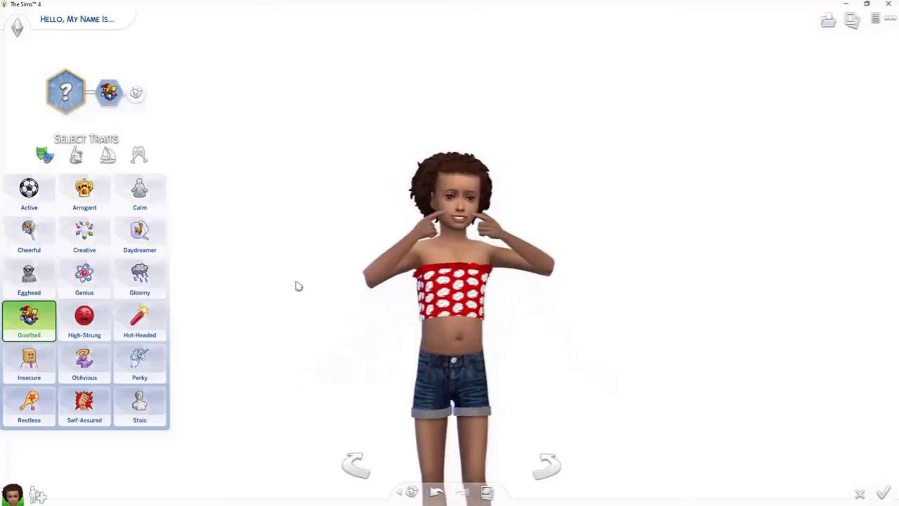
click(504, 287)
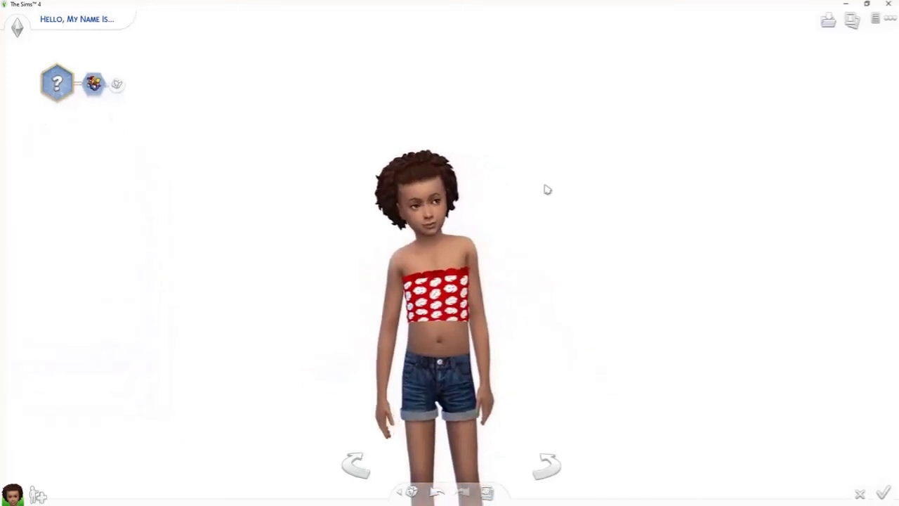
Step: Exit Create a Sim to the main menu without saving and resume the existing saved game
click(887, 21)
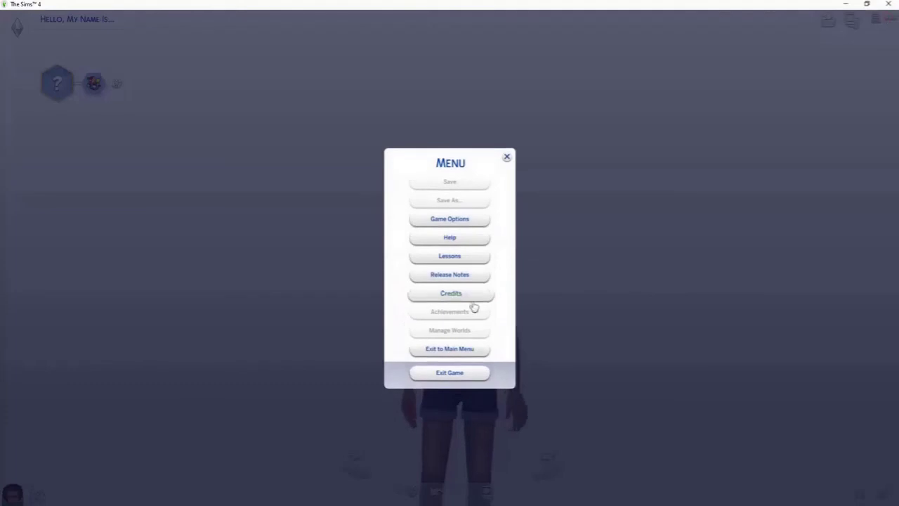
click(453, 354)
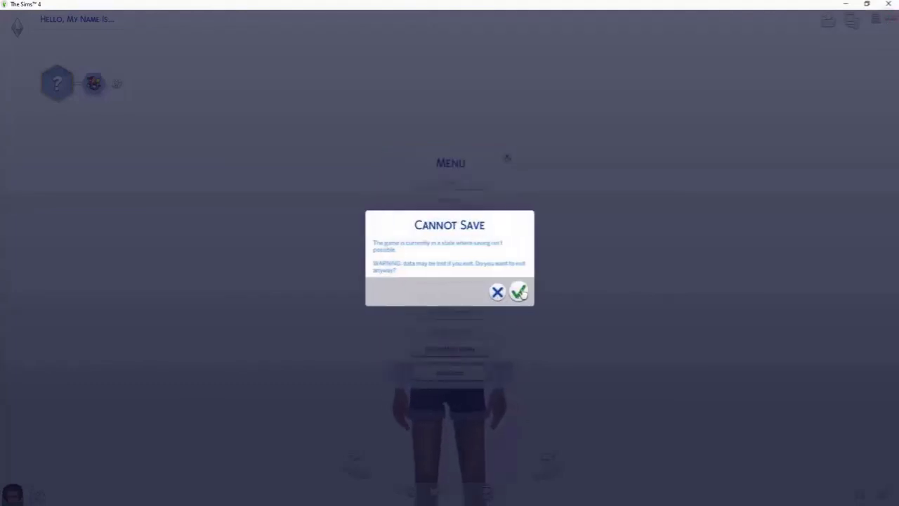
click(498, 292)
click(456, 350)
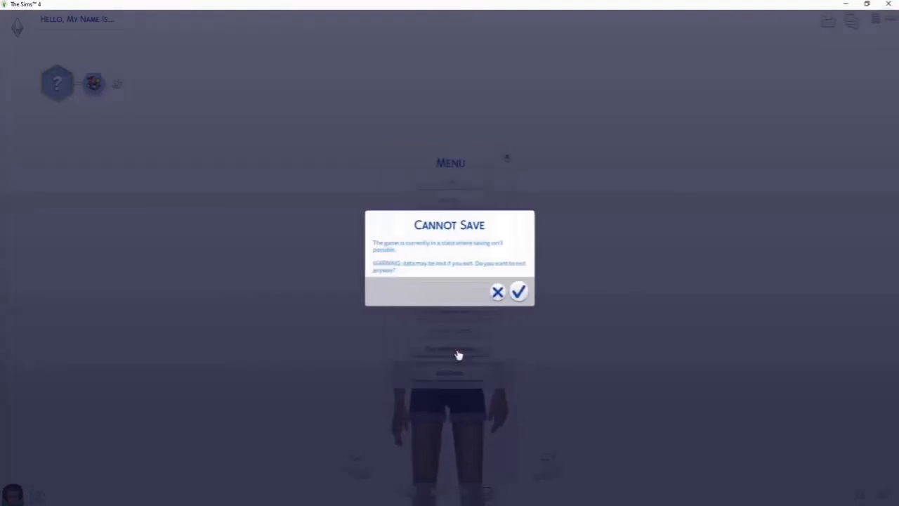
click(498, 291)
key(Escape)
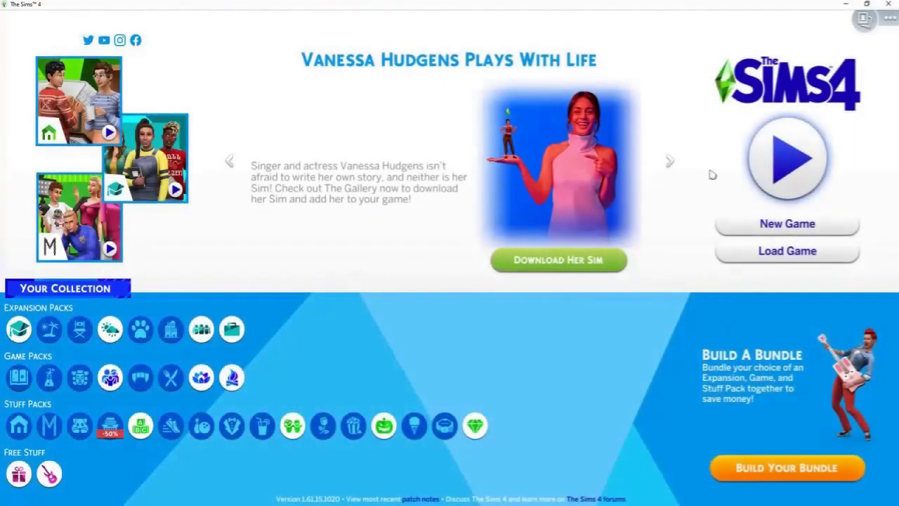
click(780, 168)
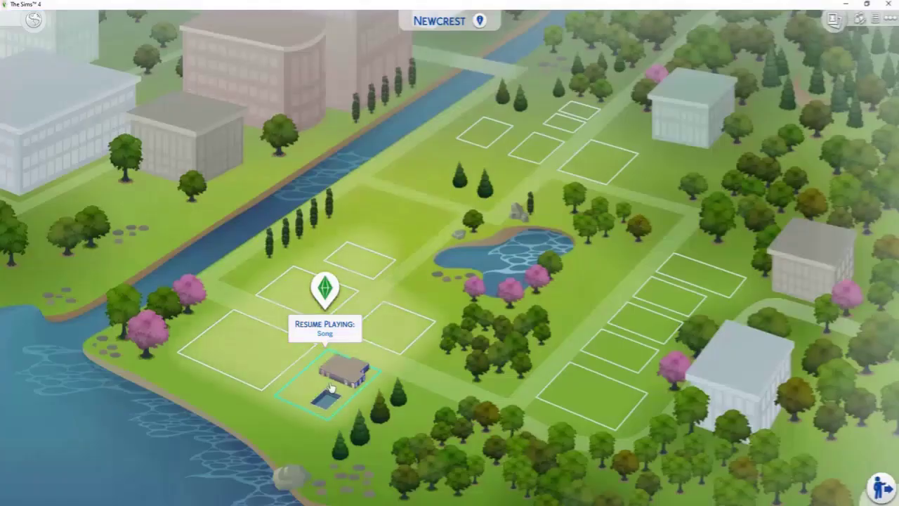
Step: Enter the Song household's lot in Newcrest and make the blonde child in blue pajamas the active Sim
click(339, 381)
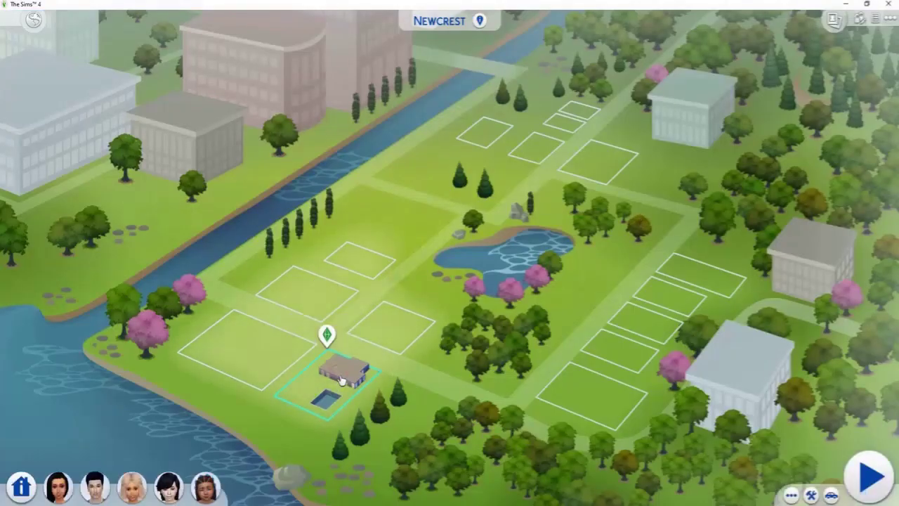
click(869, 476)
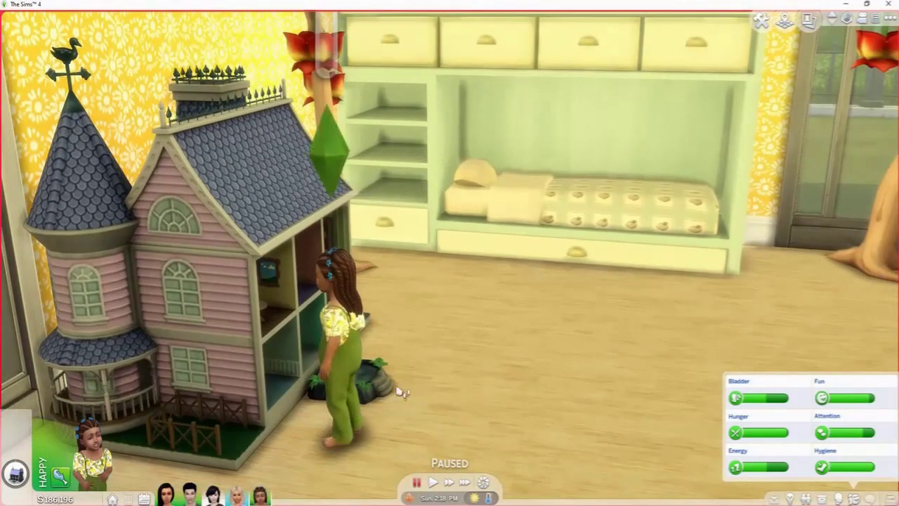
right_drag(438, 407, 448, 410)
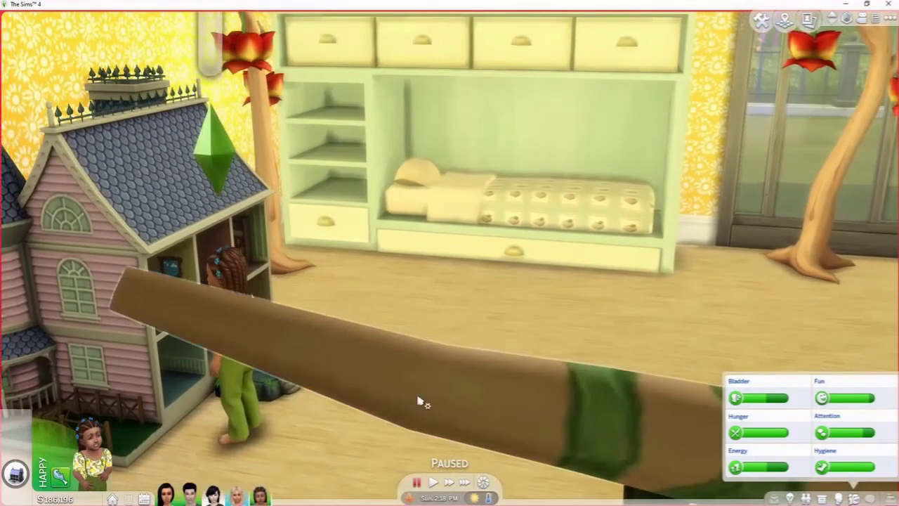
scroll(422, 402, down, 6)
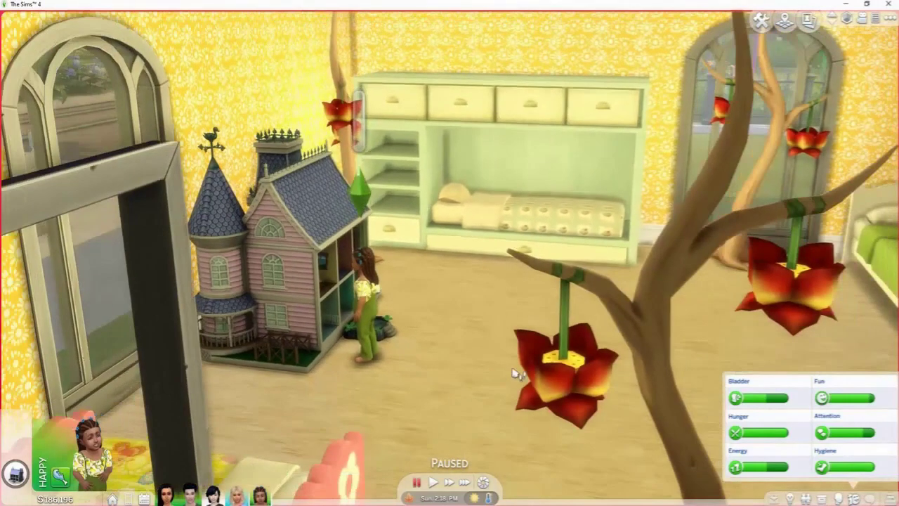
scroll(516, 374, down, 8)
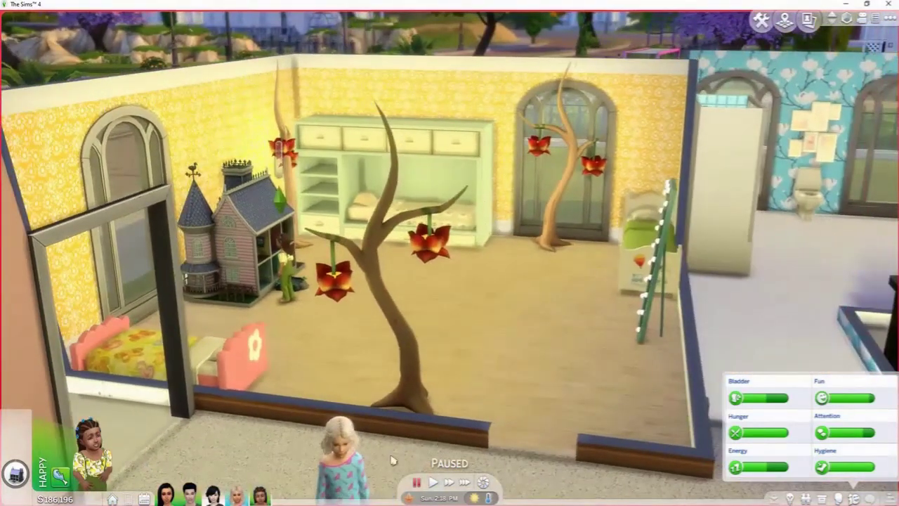
scroll(411, 406, up, 8)
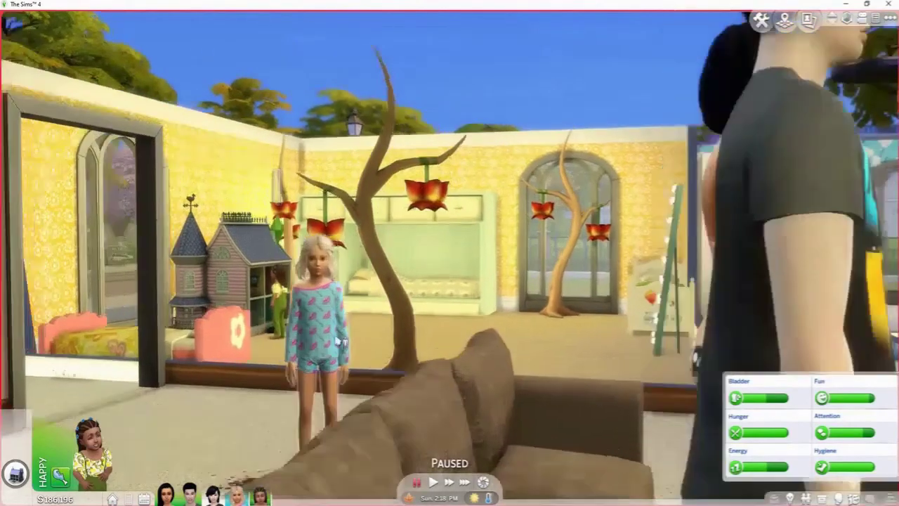
scroll(340, 336, up, 4)
middle_drag(335, 335, 325, 345)
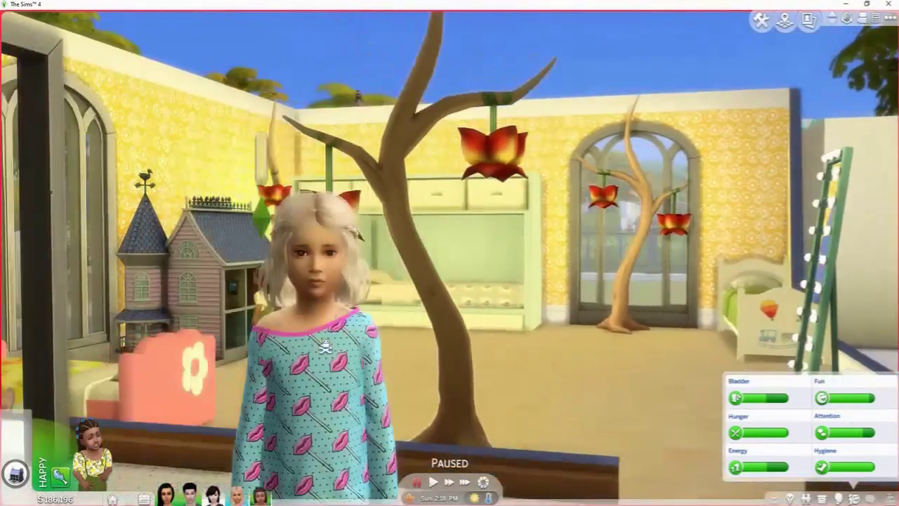
scroll(351, 332, down, 3)
scroll(372, 327, down, 2)
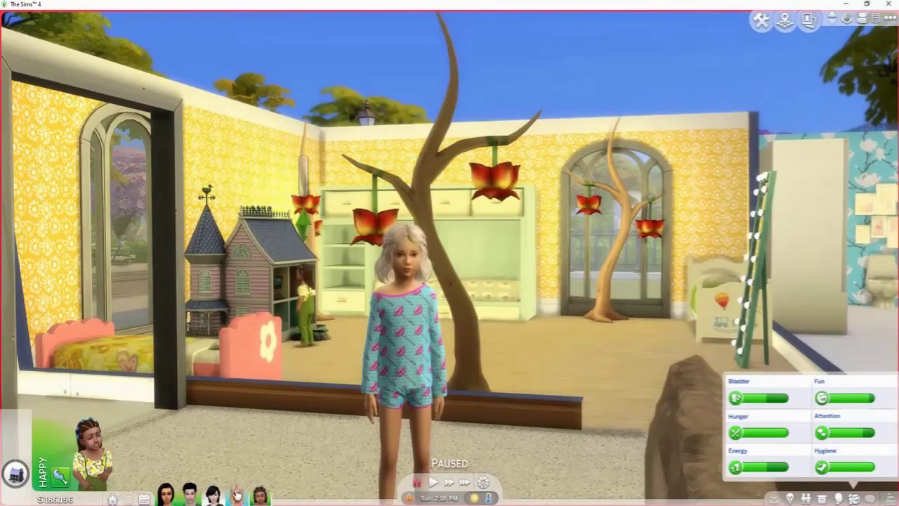
click(237, 493)
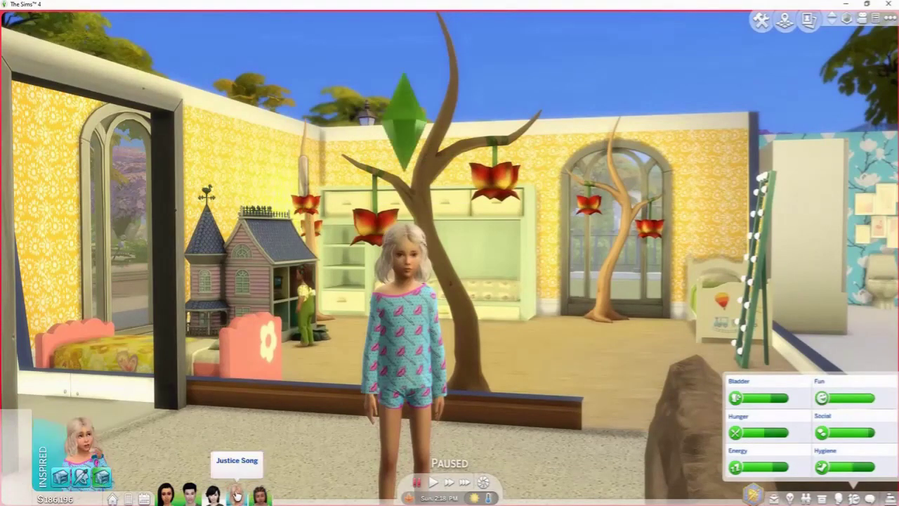
scroll(630, 350, down, 6)
right_drag(602, 309, 657, 293)
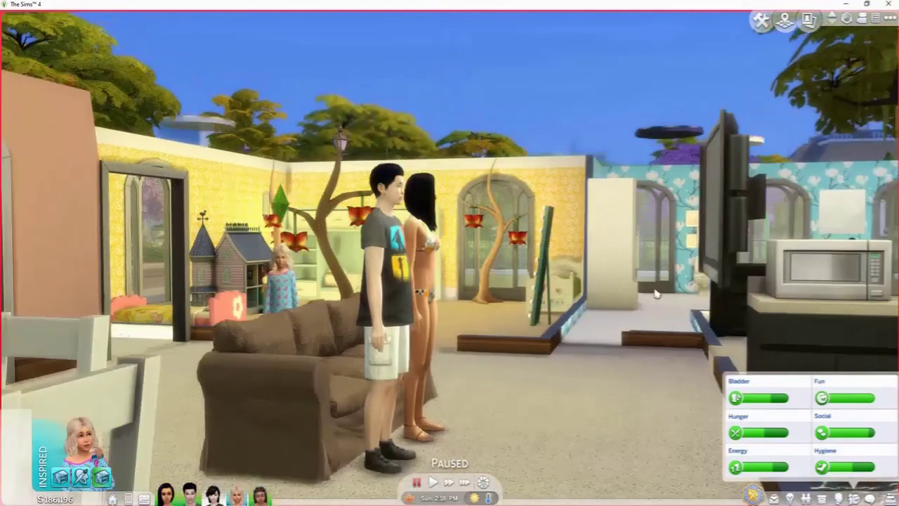
middle_drag(546, 291, 529, 290)
right_drag(609, 291, 612, 229)
click(600, 312)
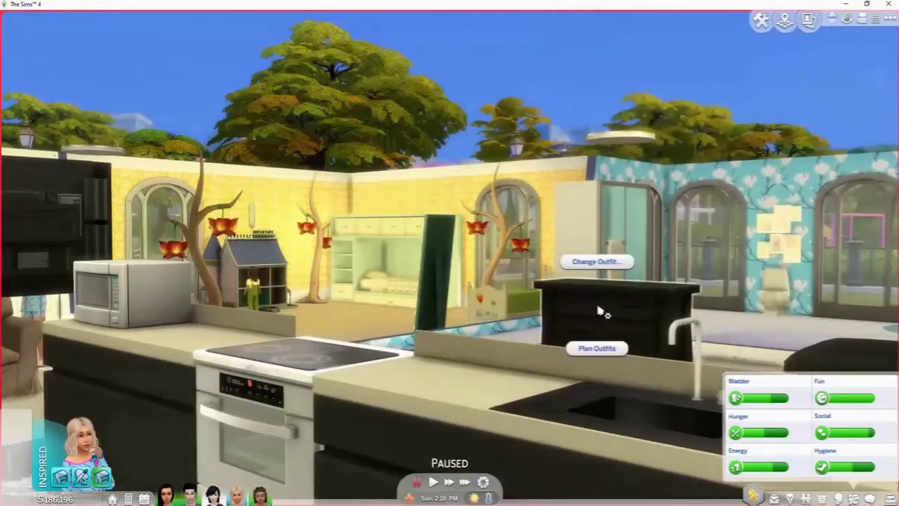
click(596, 261)
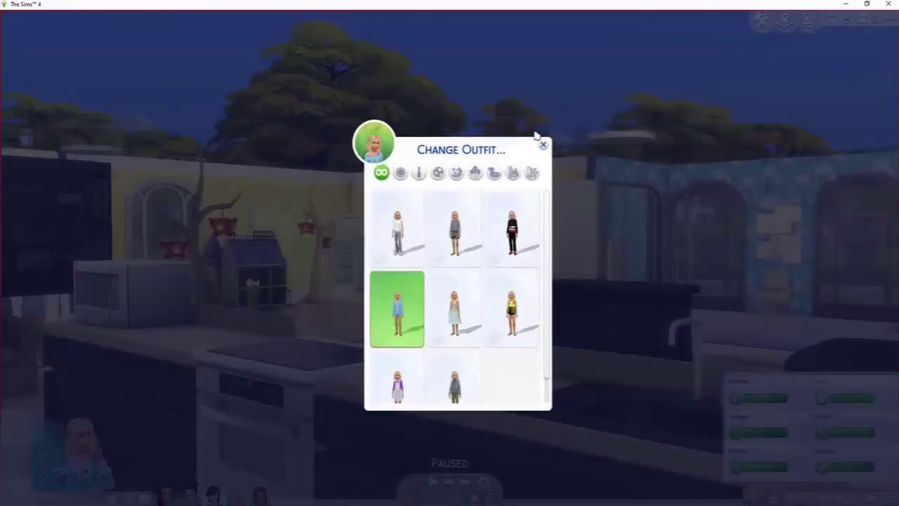
click(543, 144)
Step: Have the blonde child plan outfits at the black dresser, with the game running at normal speed
click(608, 311)
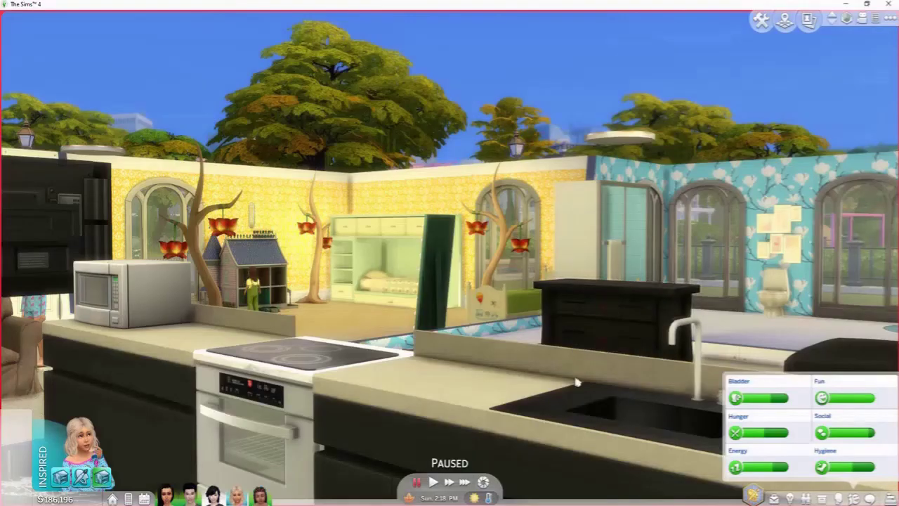
click(433, 482)
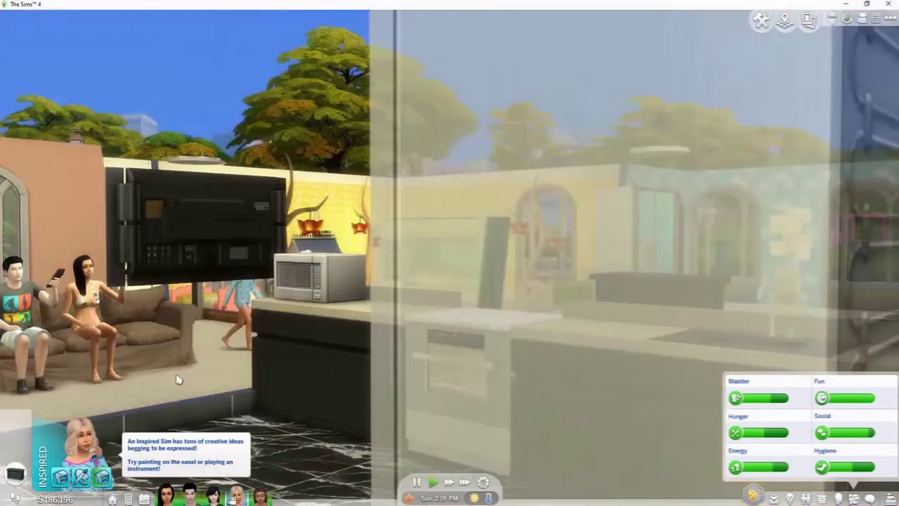
scroll(386, 267, up, 5)
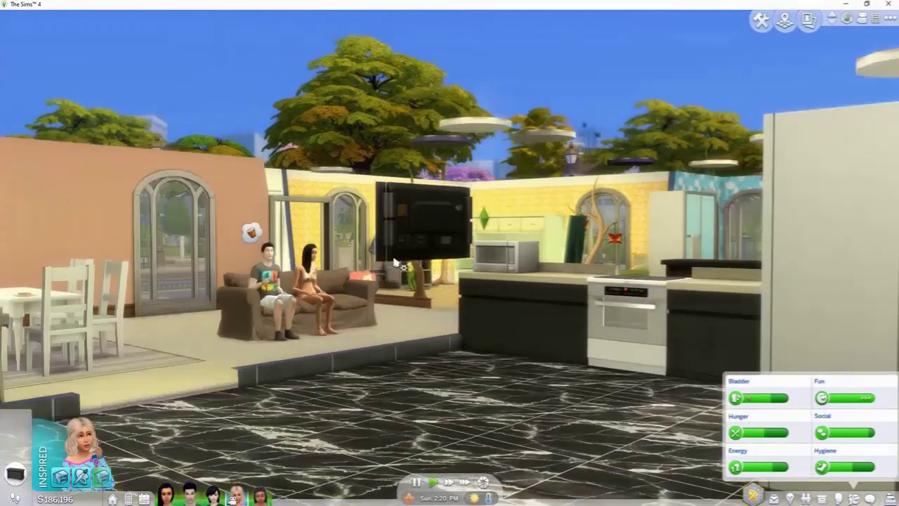
key(Return)
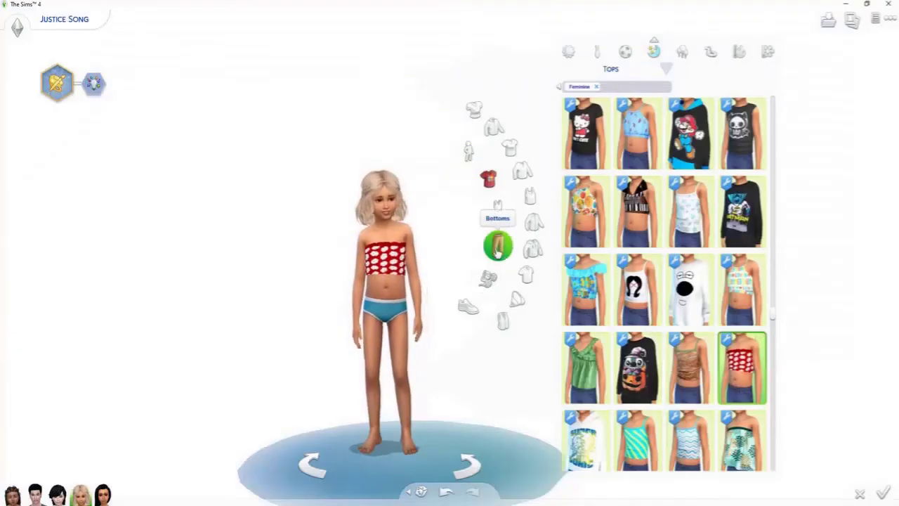
Step: Pair the red-and-white tube top in the sleep outfit with light blue jeans and accept the outfit changes
click(498, 245)
scroll(714, 320, down, 3)
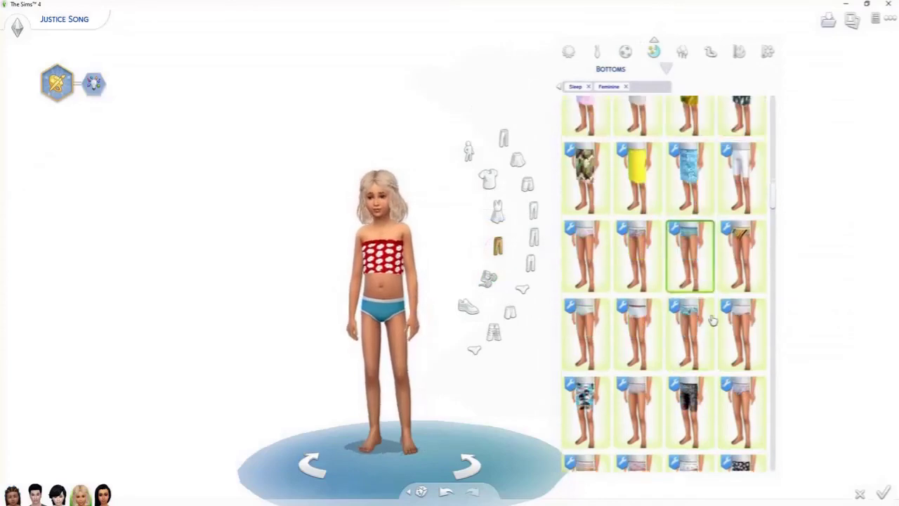
scroll(710, 319, down, 3)
scroll(709, 319, down, 2)
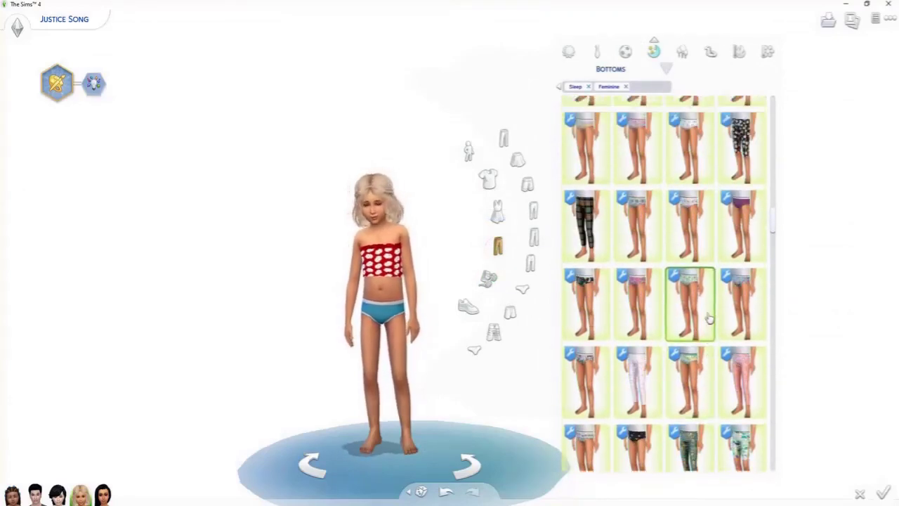
scroll(708, 318, down, 2)
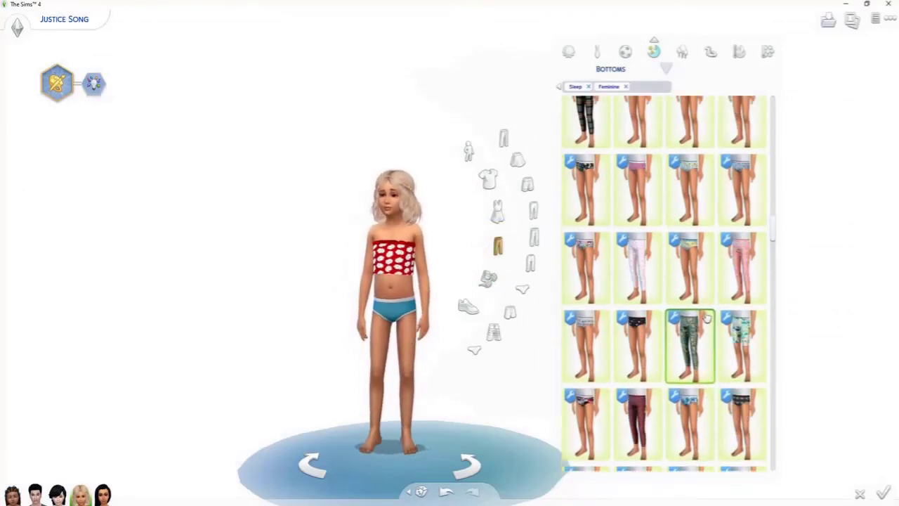
scroll(706, 318, down, 2)
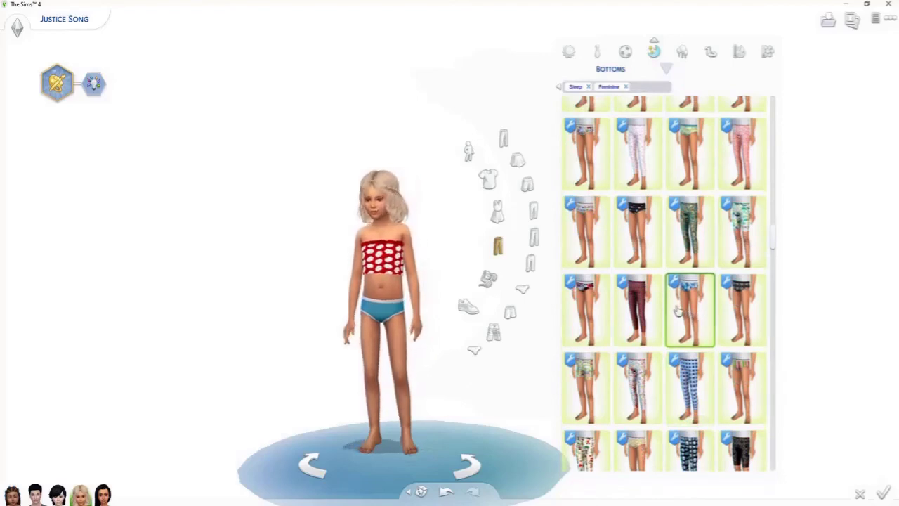
scroll(678, 309, down, 2)
scroll(678, 309, down, 2)
scroll(678, 309, down, 2)
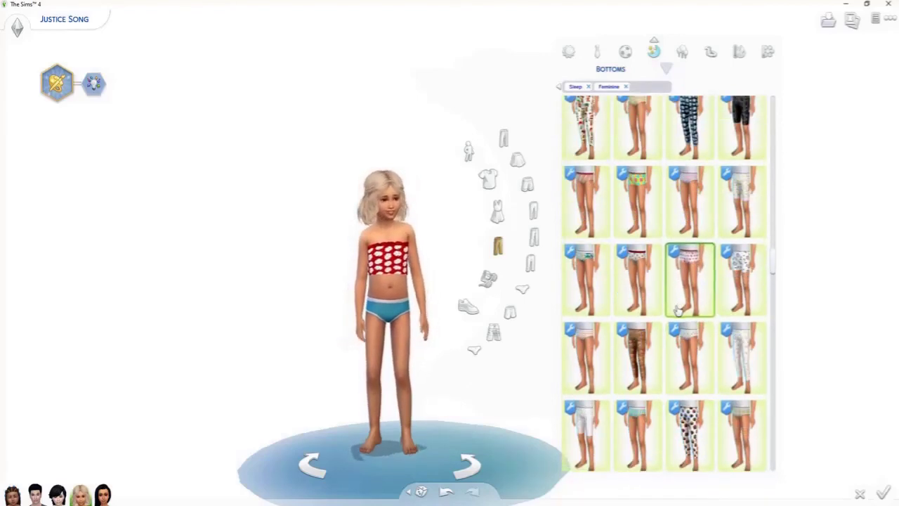
scroll(679, 311, down, 2)
scroll(679, 310, down, 3)
click(682, 302)
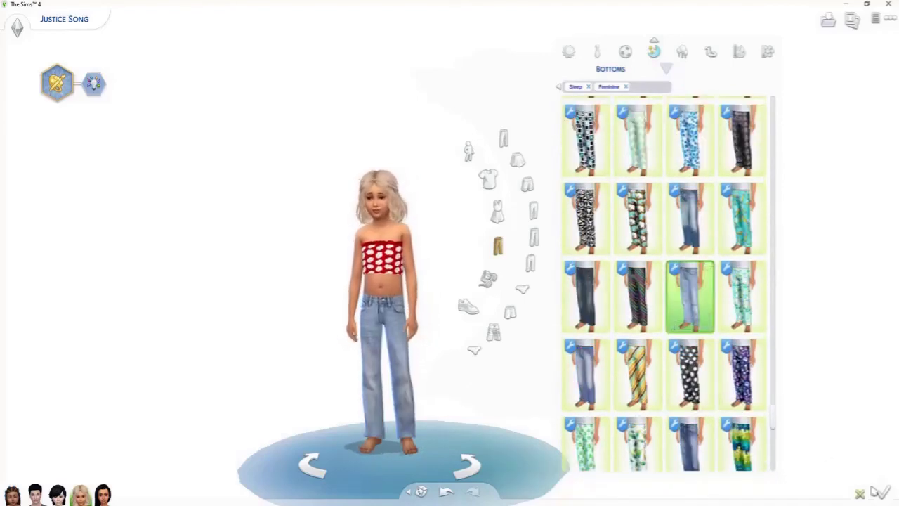
click(883, 494)
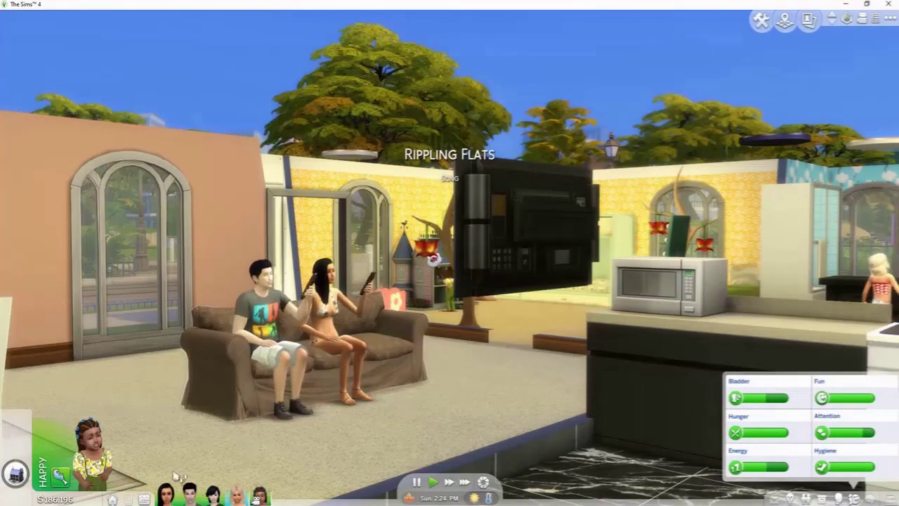
Step: Make the blonde child active again, have her join playing with dolls at the dollhouse, and follow her with the camera
click(236, 495)
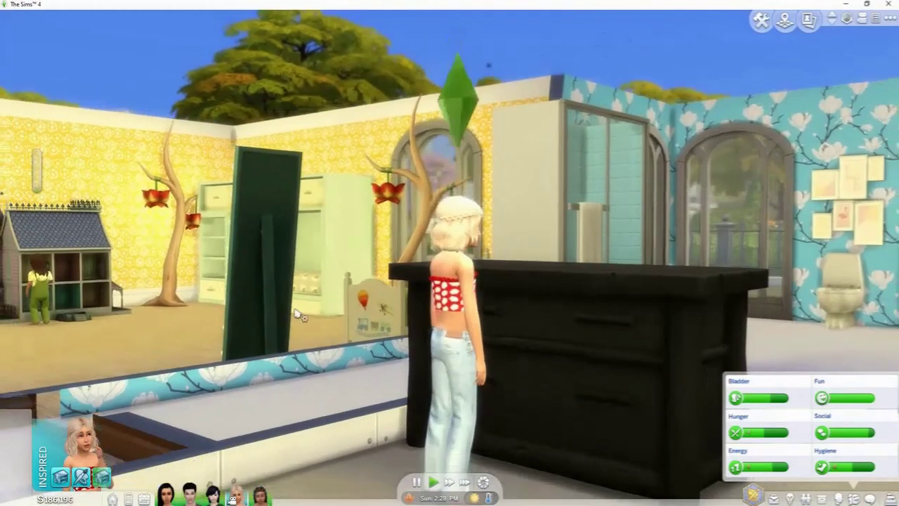
click(134, 250)
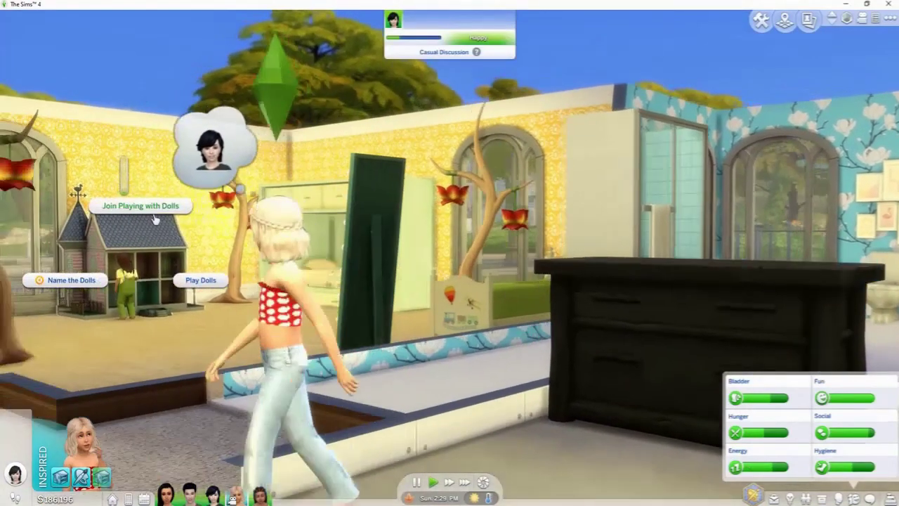
click(154, 218)
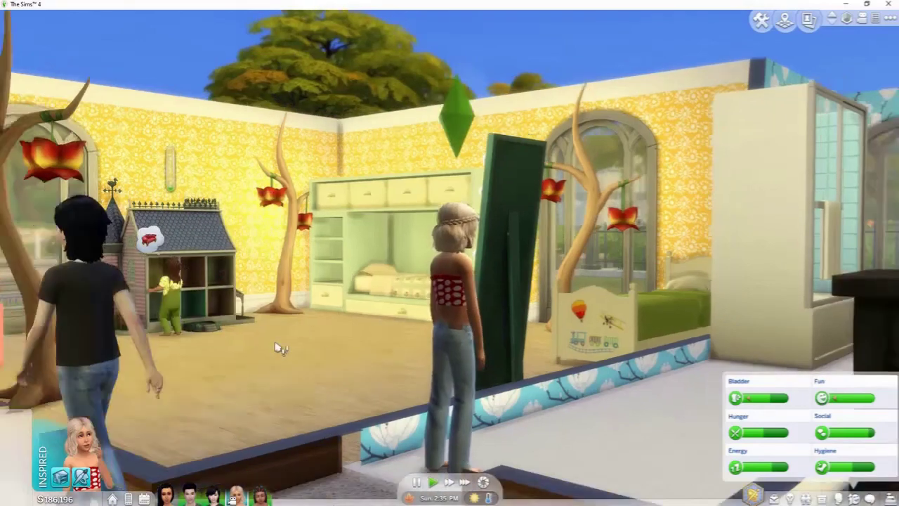
scroll(281, 348, down, 3)
right_drag(335, 325, 275, 325)
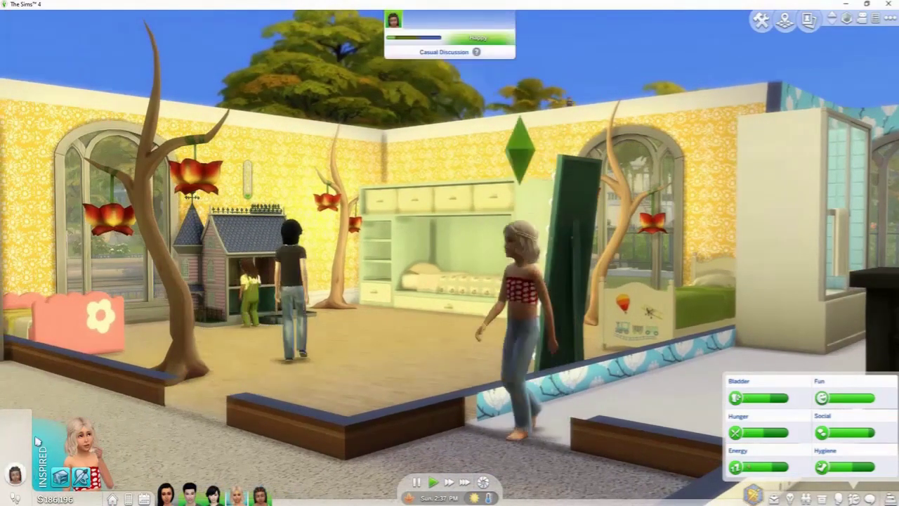
right_click(69, 463)
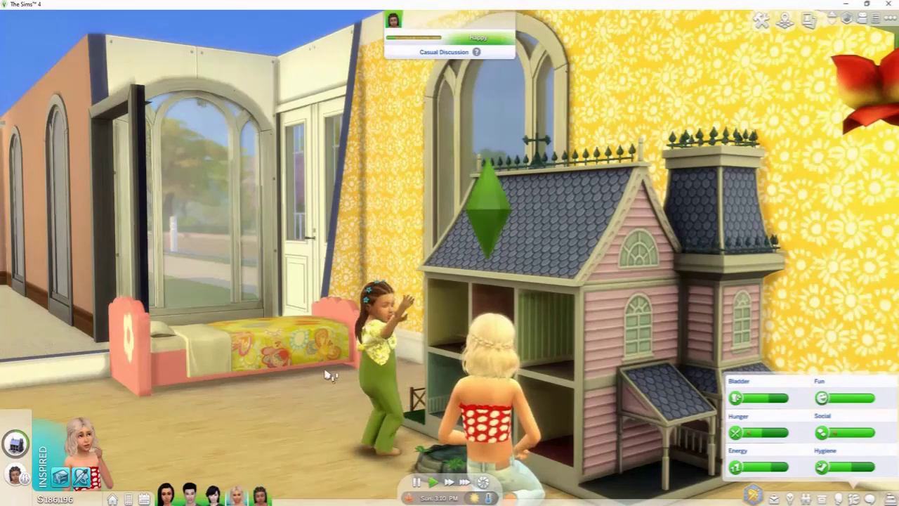
Step: Direct the blonde child to sit and chat on the brown living-room sofa and cancel her ongoing social interaction
scroll(328, 372, down, 3)
middle_drag(336, 371, 73, 393)
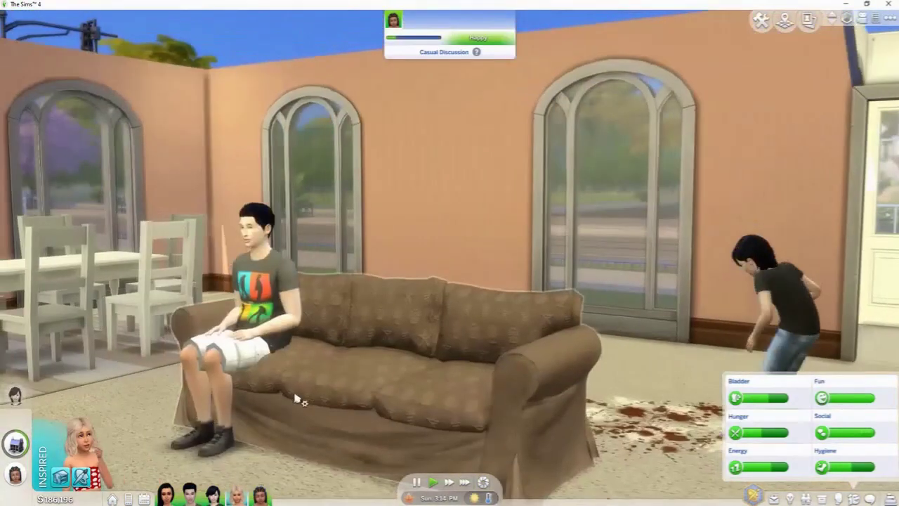
click(391, 321)
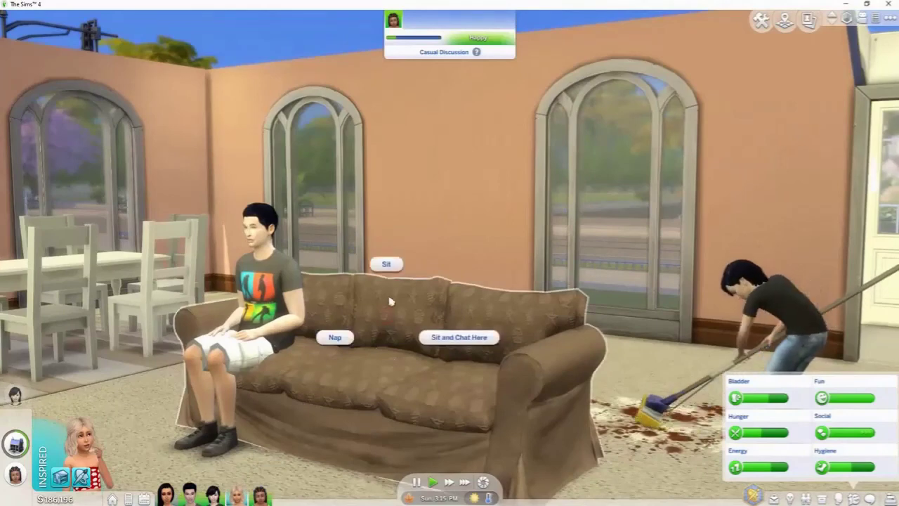
click(455, 339)
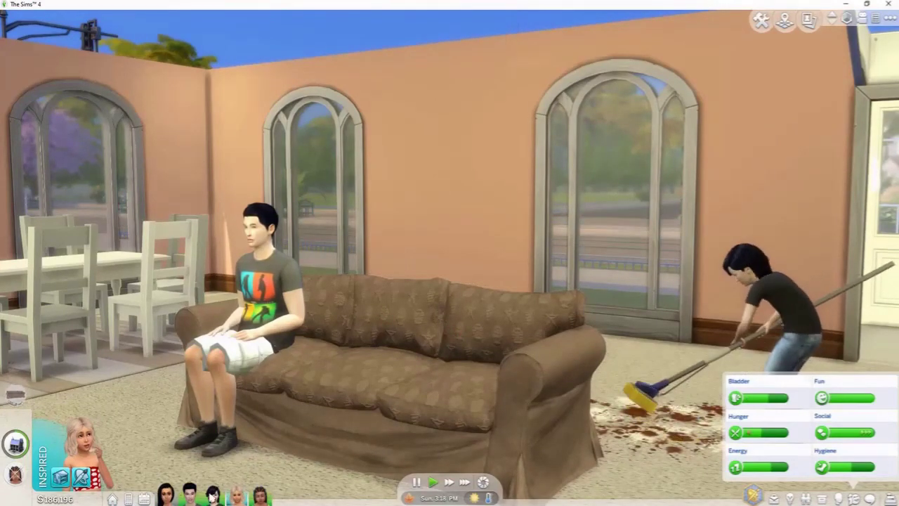
click(15, 476)
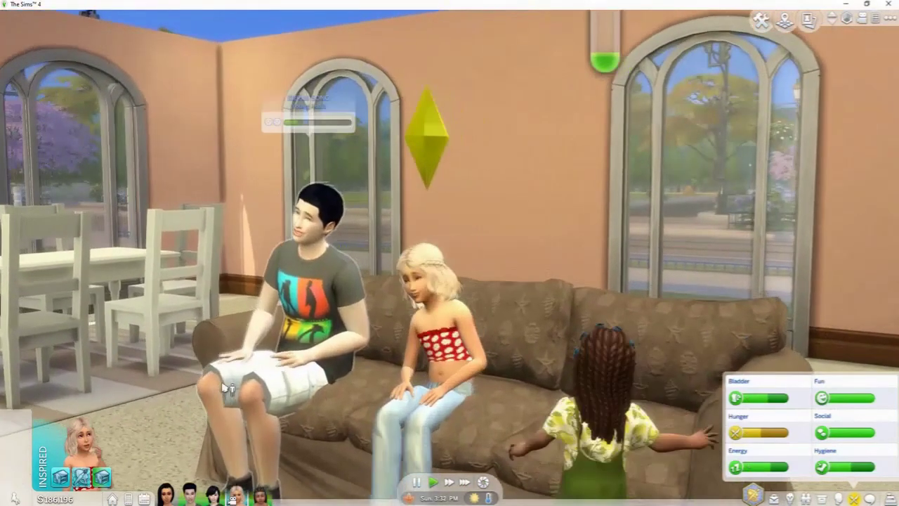
Step: Toggle the child's first-person view on and off, and pause the game with the tube top in view
key(shift+Tab)
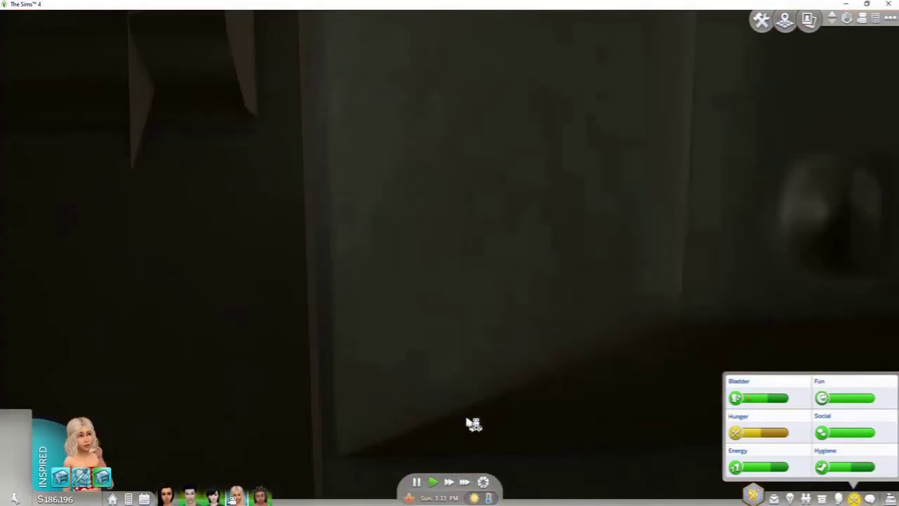
key(shift+Tab)
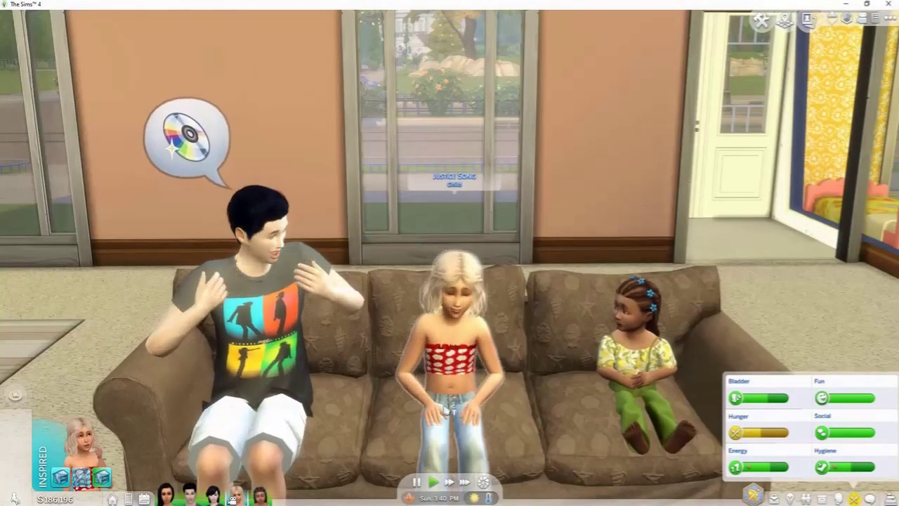
click(416, 482)
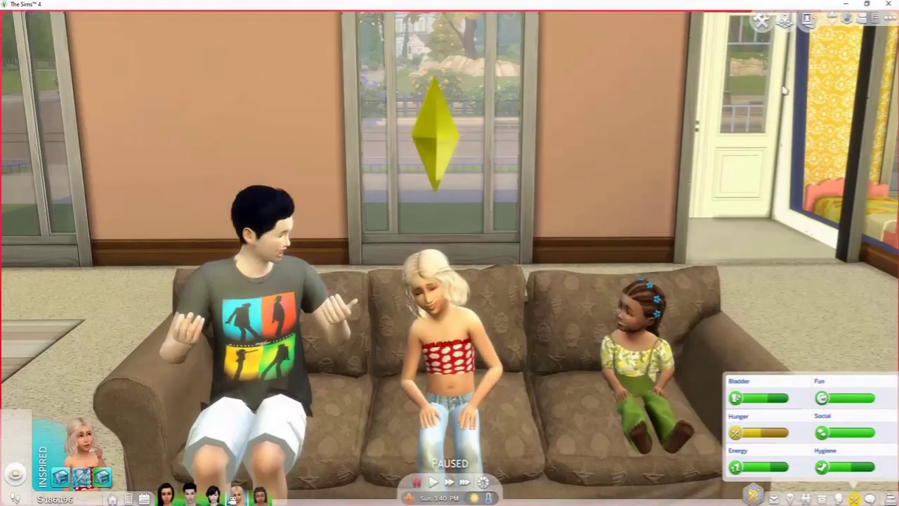
Step: Save the current game and start exiting The Sims 4
click(889, 21)
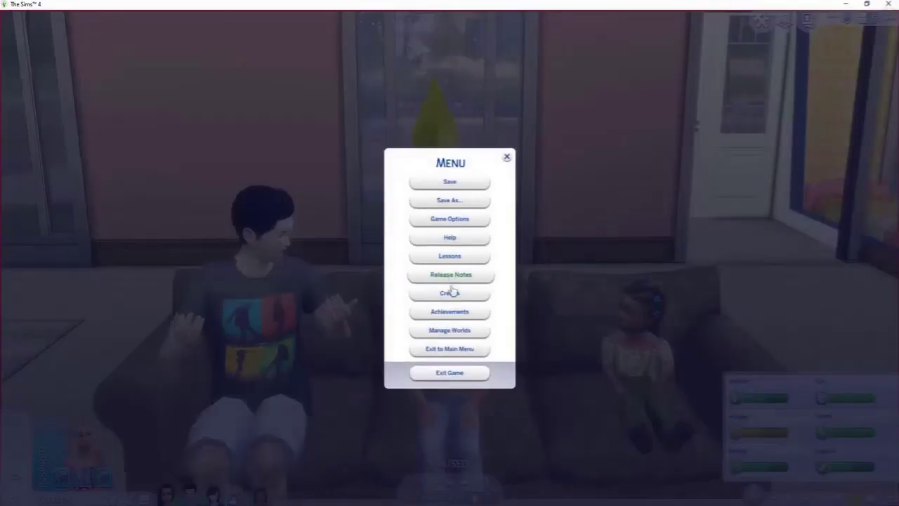
click(449, 182)
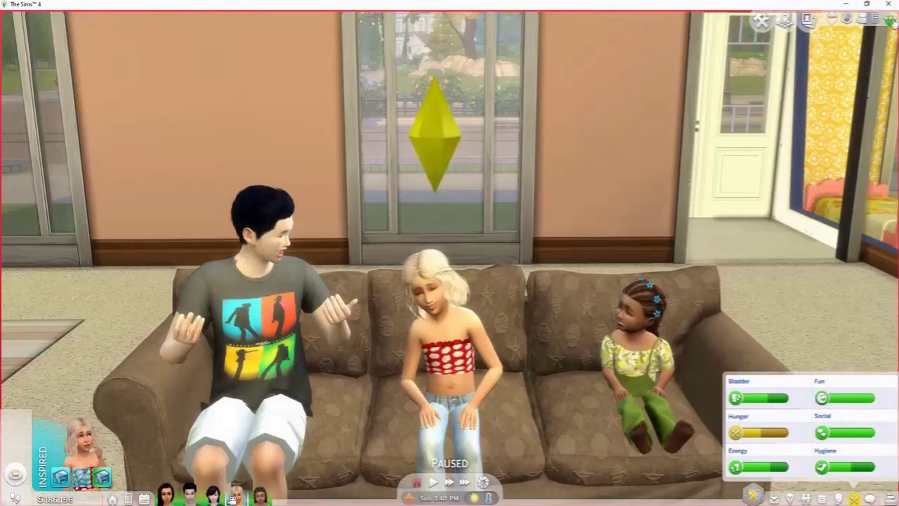
click(891, 21)
click(448, 372)
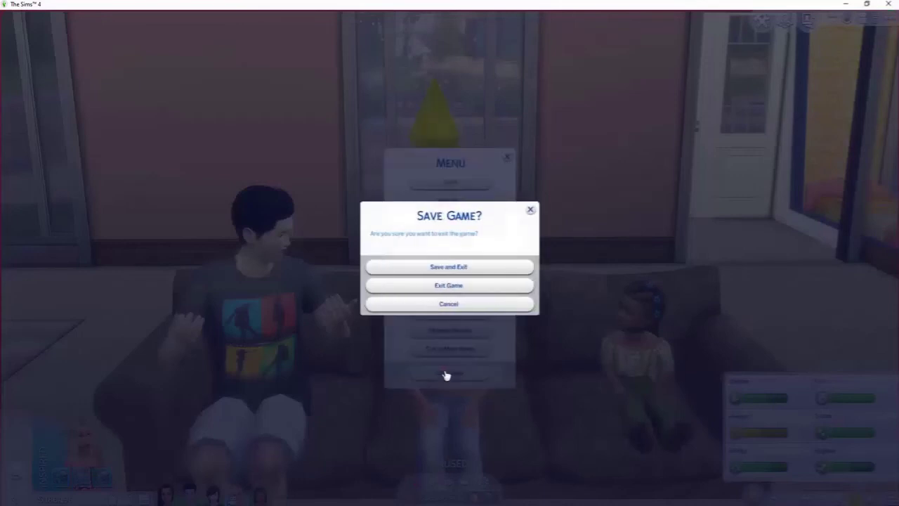